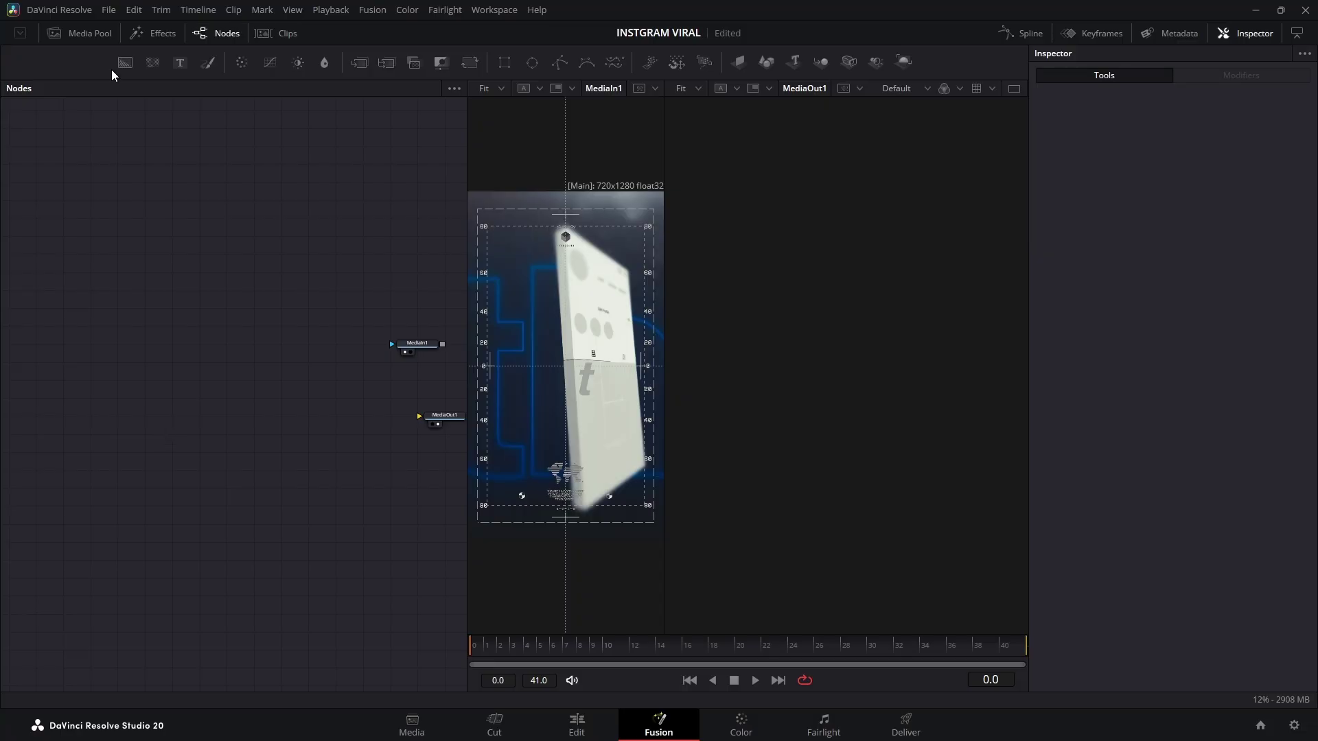
Add 4451590_2287726.png from the ac. bin to the node graph, show it in the second viewer and place it well before MediaIn1
click(81, 33)
drag(223, 539, 226, 381)
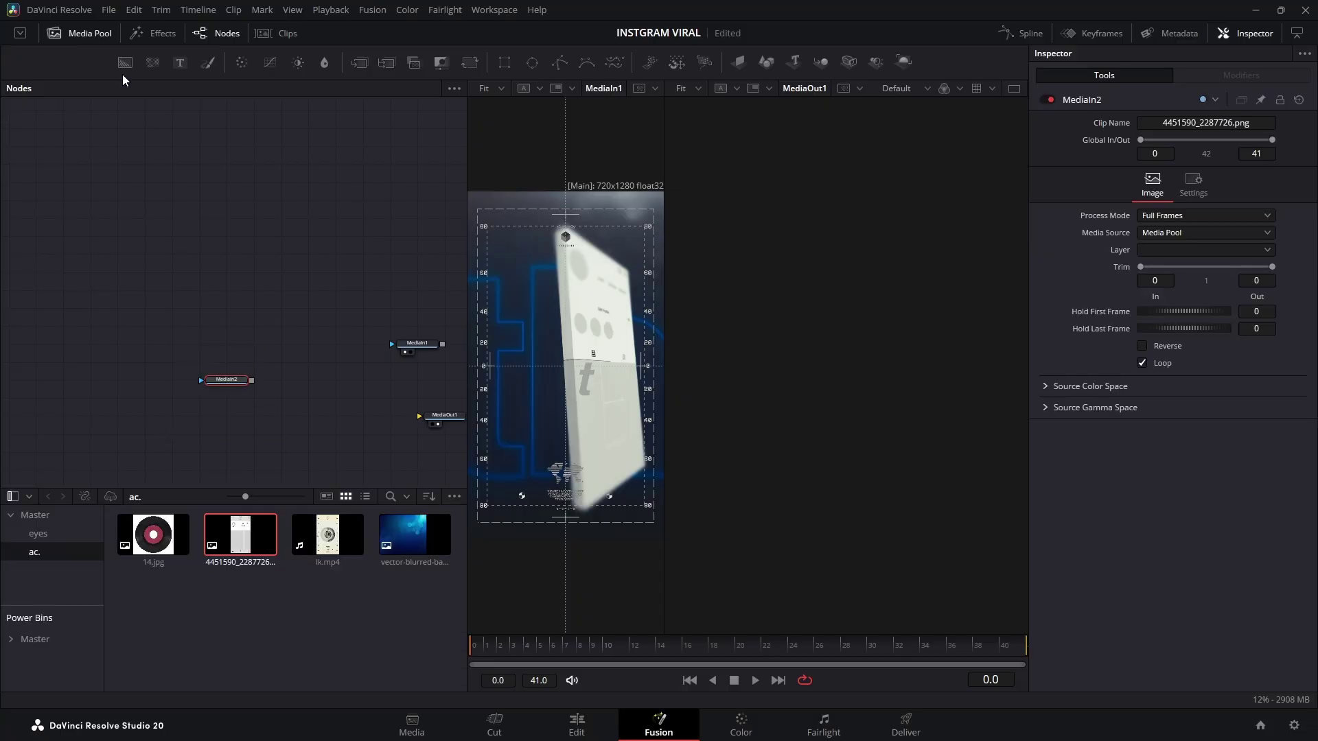
click(81, 33)
key(2)
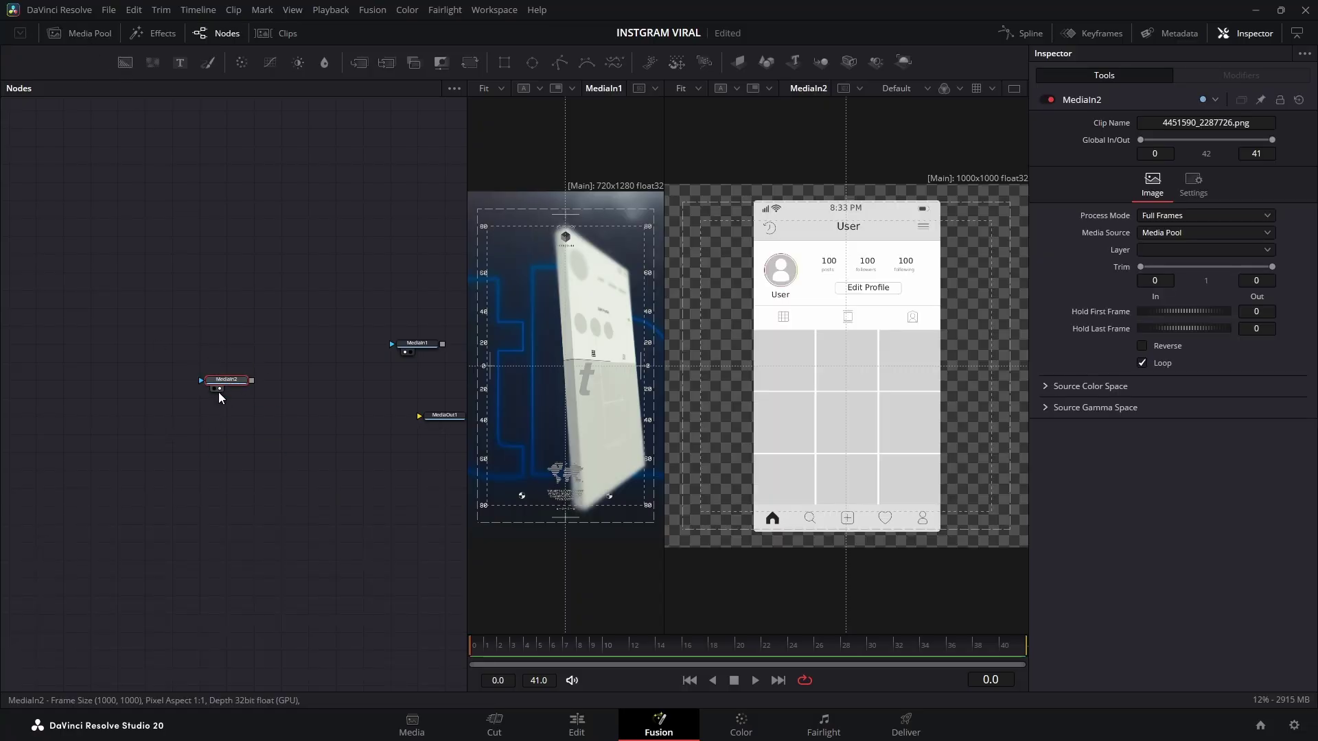
drag(224, 393, 90, 374)
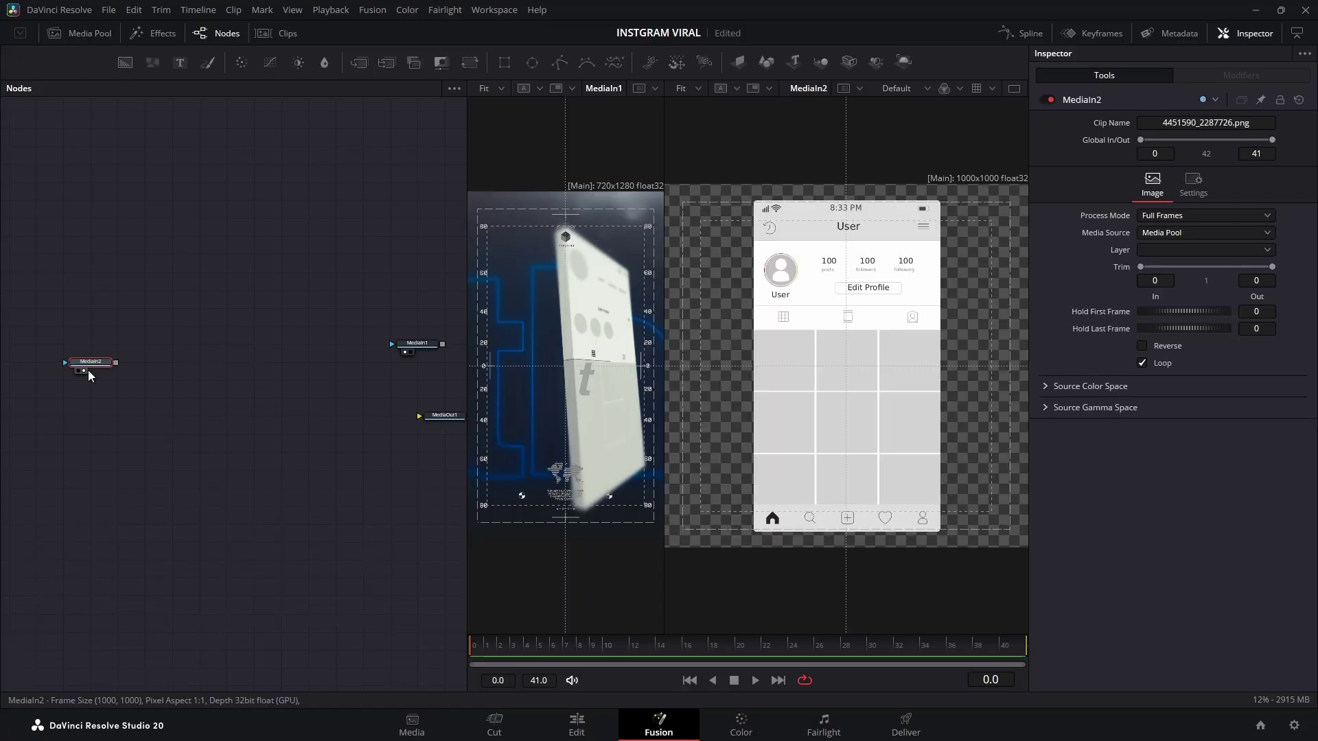
Chain an Image Plane 3D, Duplicate 3D and Transform 3D after the profile image and show the result in the second viewer
click(741, 61)
key(shift+space)
text(Transform 3D)
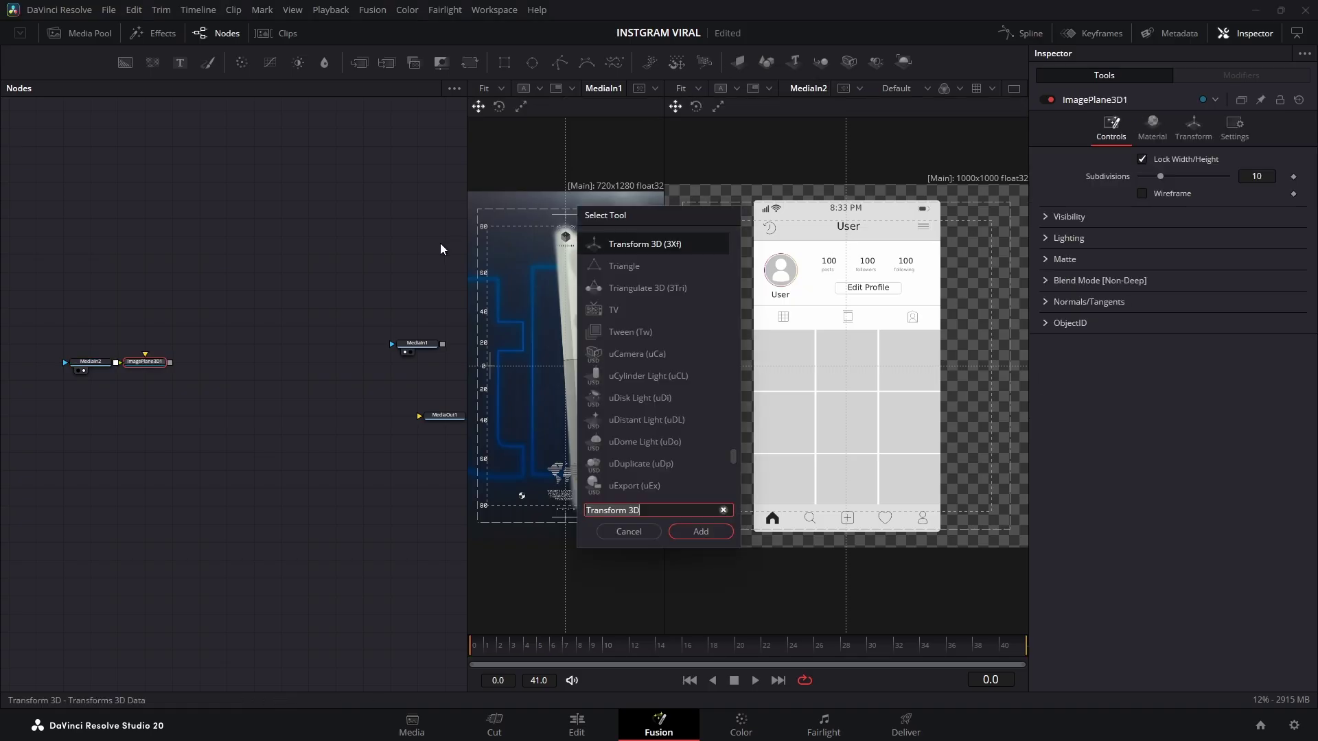
text(du)
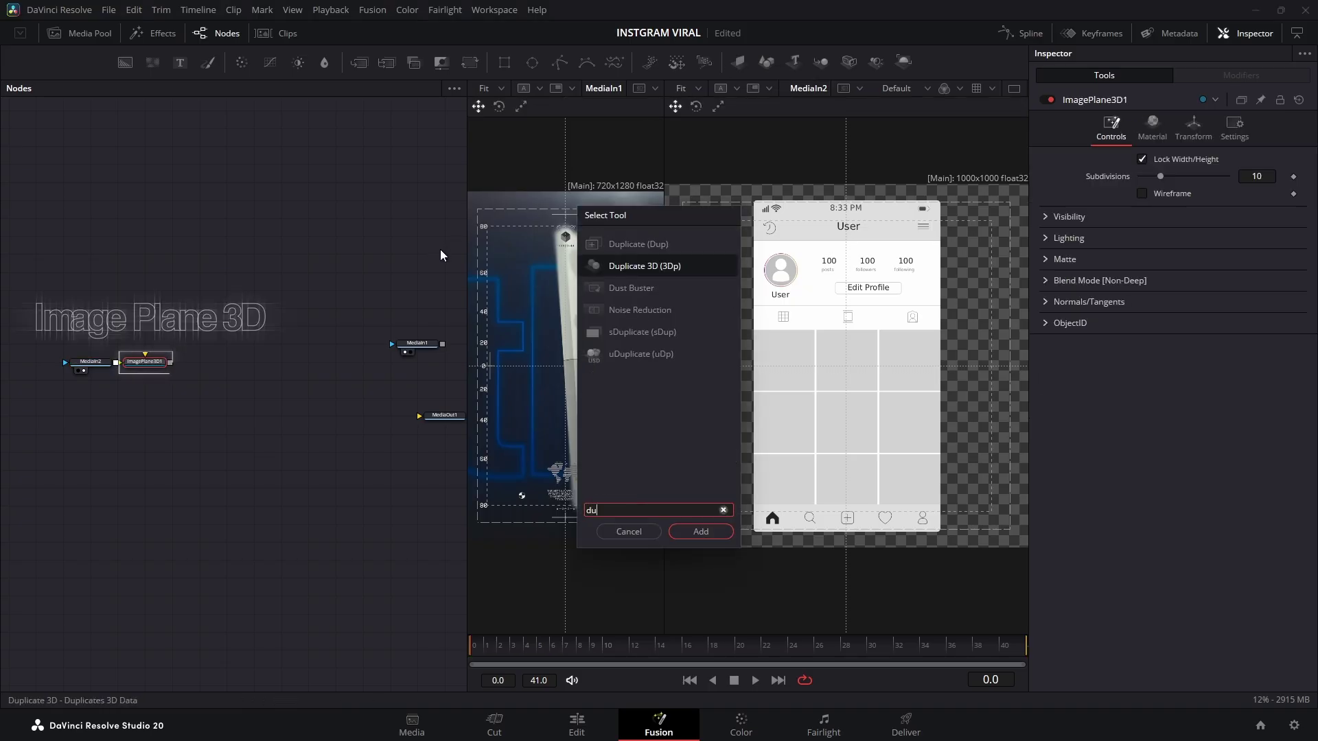
key(Return)
key(shift+space)
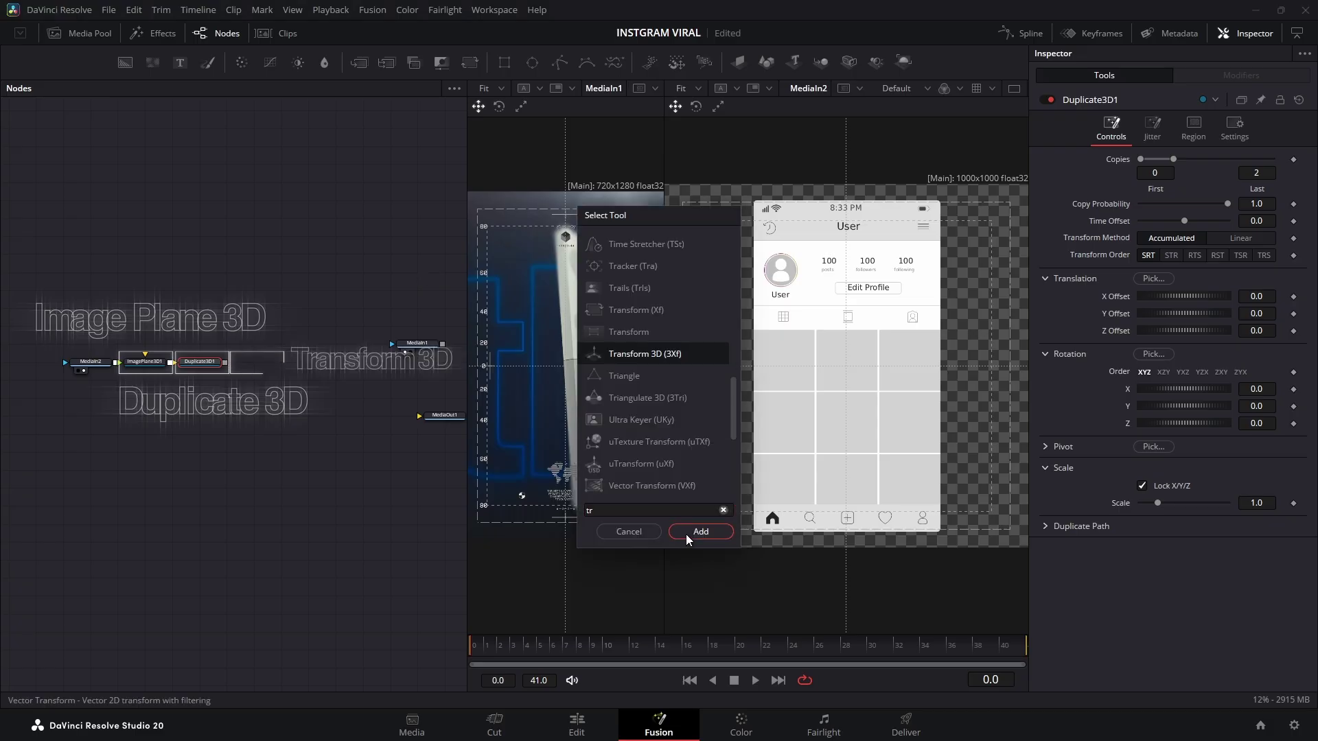
click(690, 530)
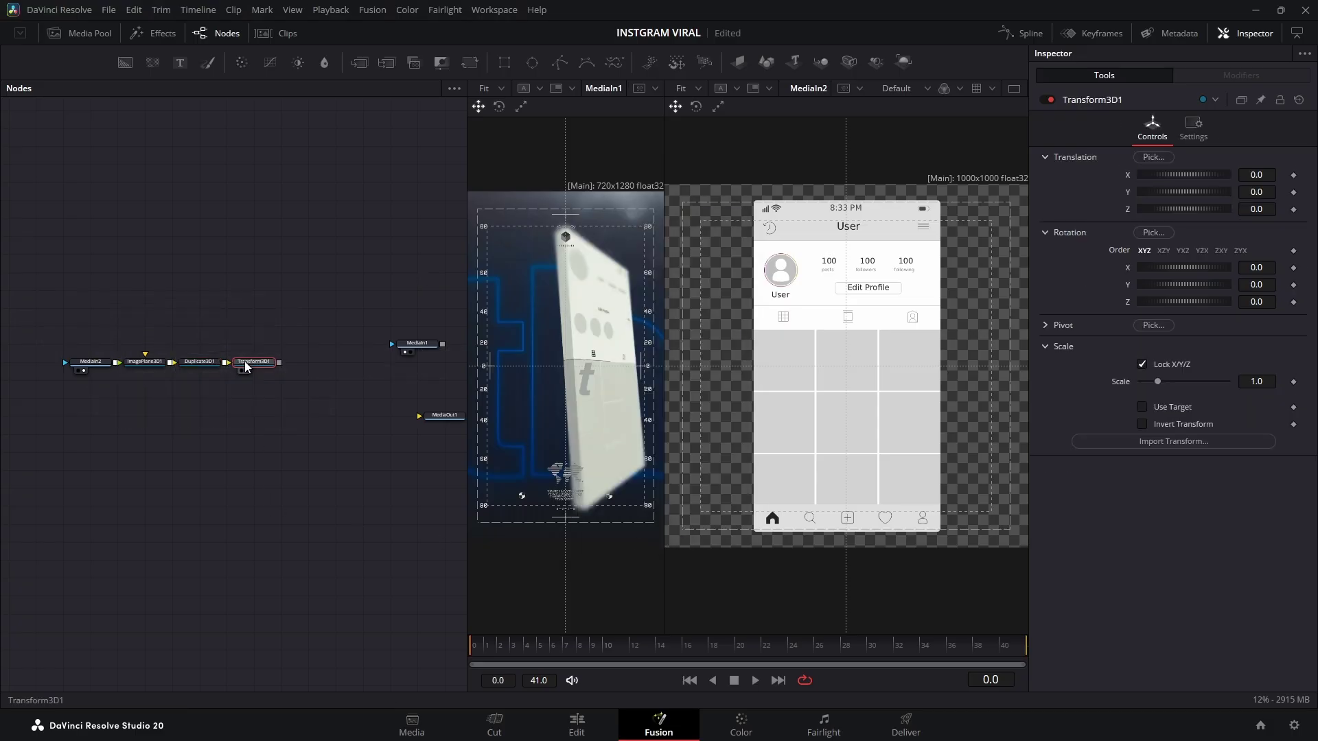
key(2)
drag(809, 381, 904, 363)
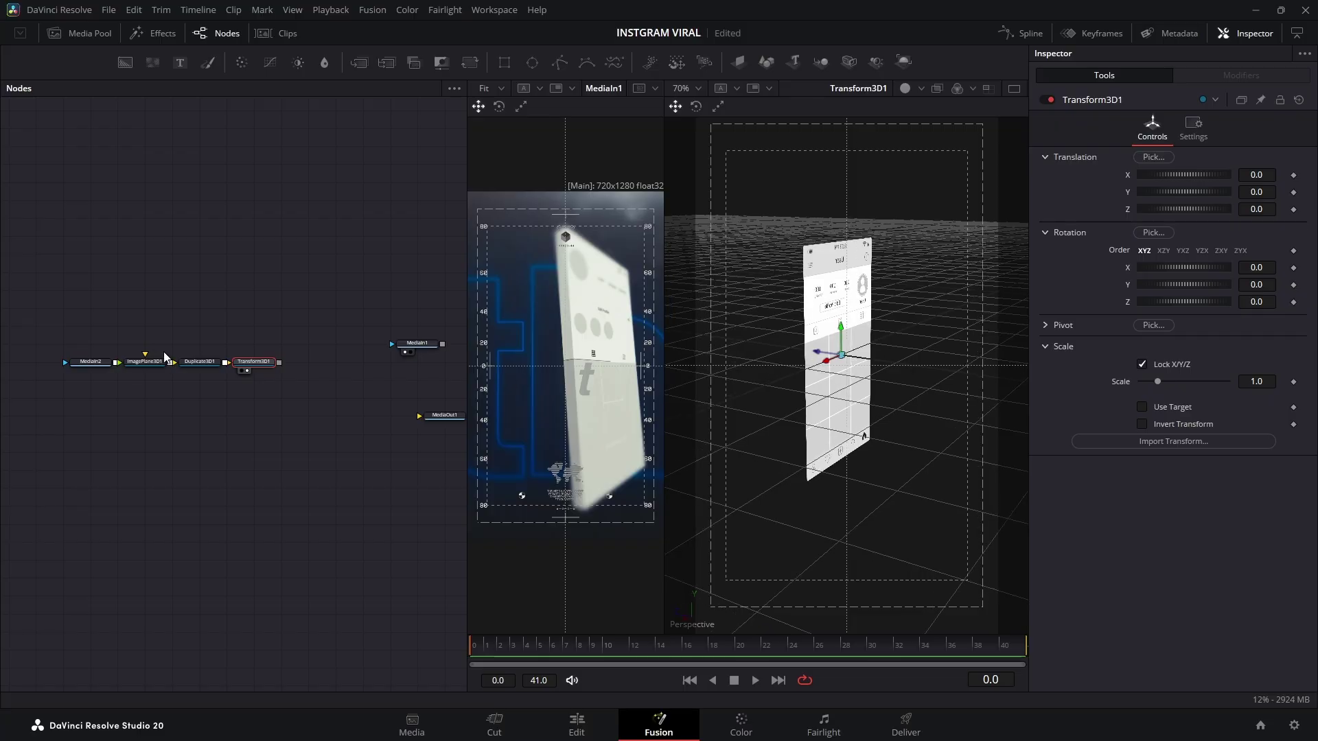
Set the Duplicate 3D to 100 copies with a Z offset of 0.0004 to give the profile panel thickness
click(191, 364)
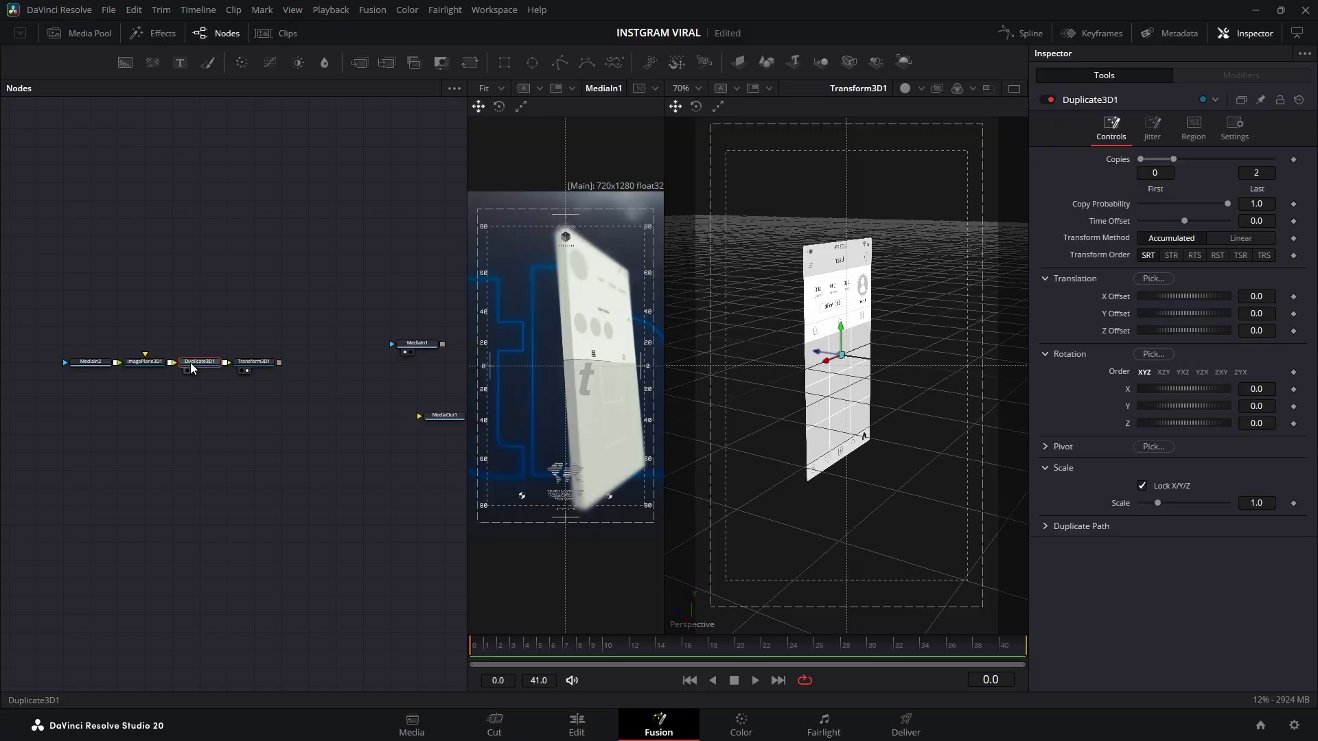
click(1259, 173)
key(Tab)
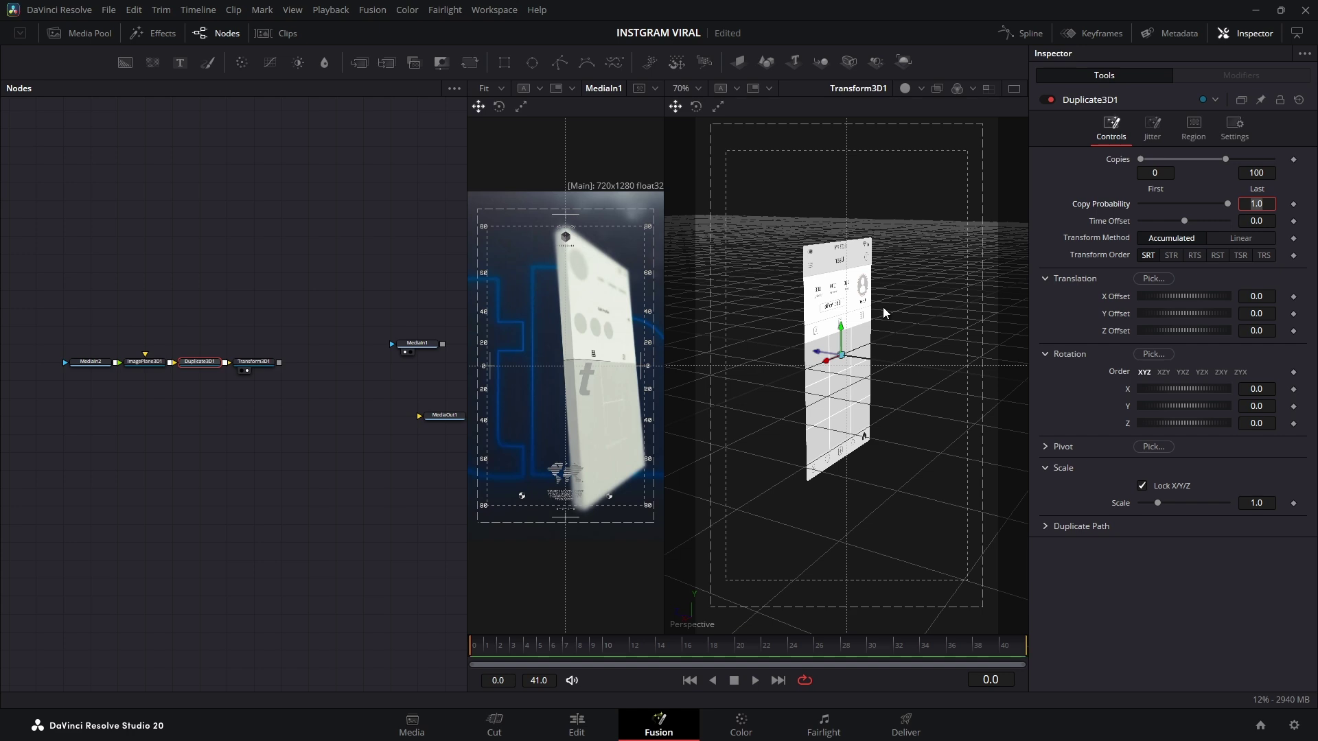
click(1256, 330)
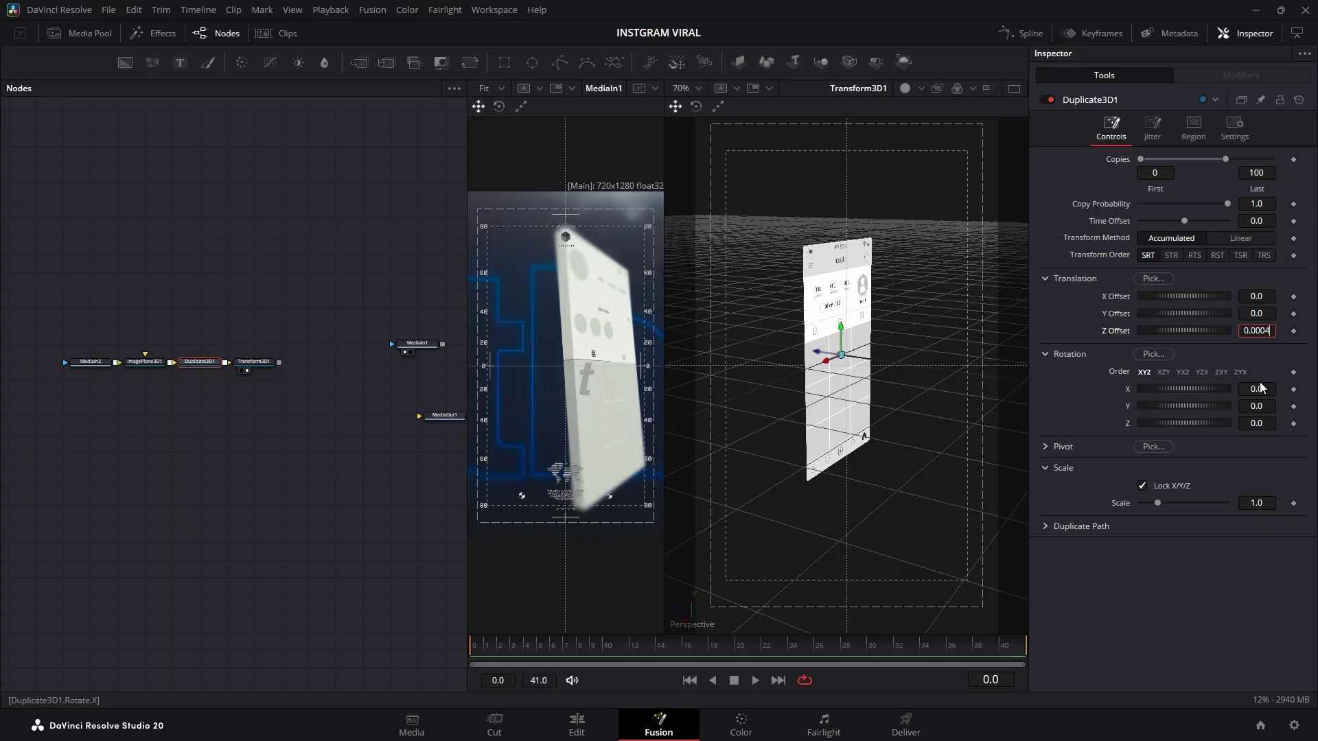
click(1258, 389)
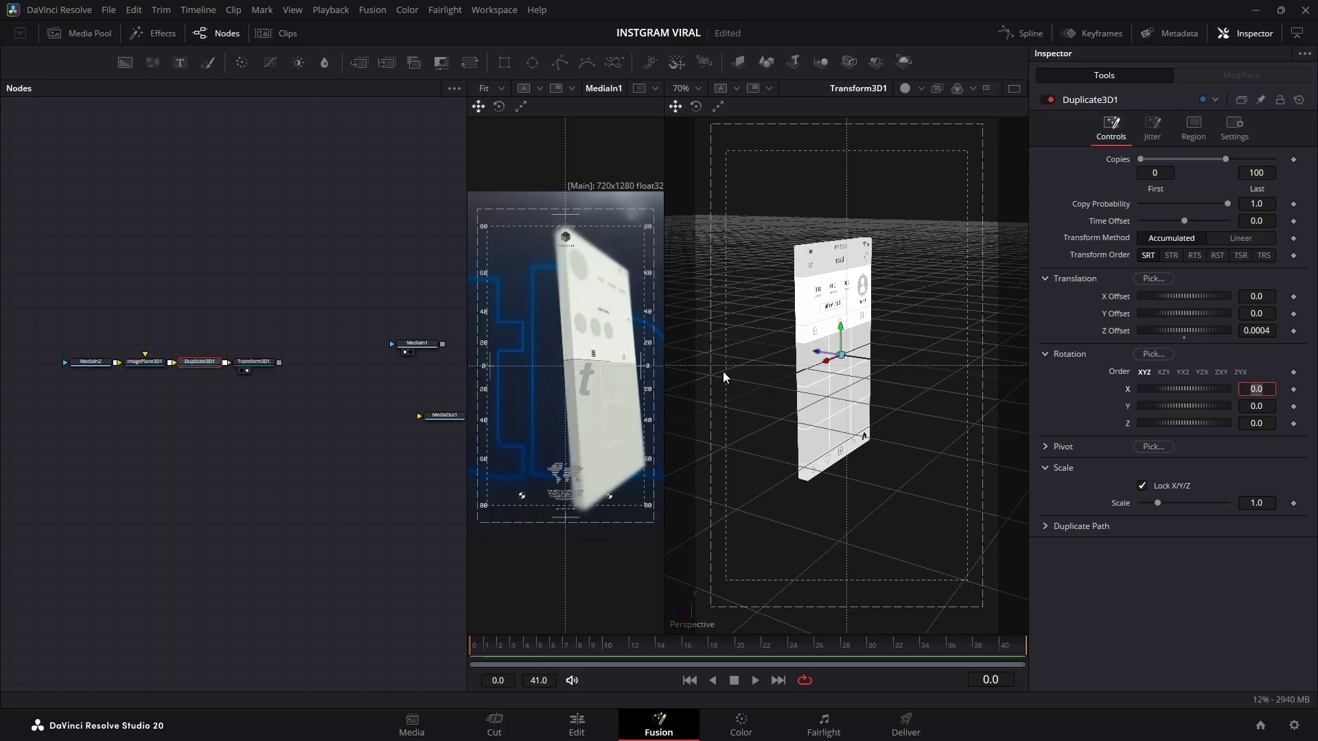
drag(788, 370, 816, 348)
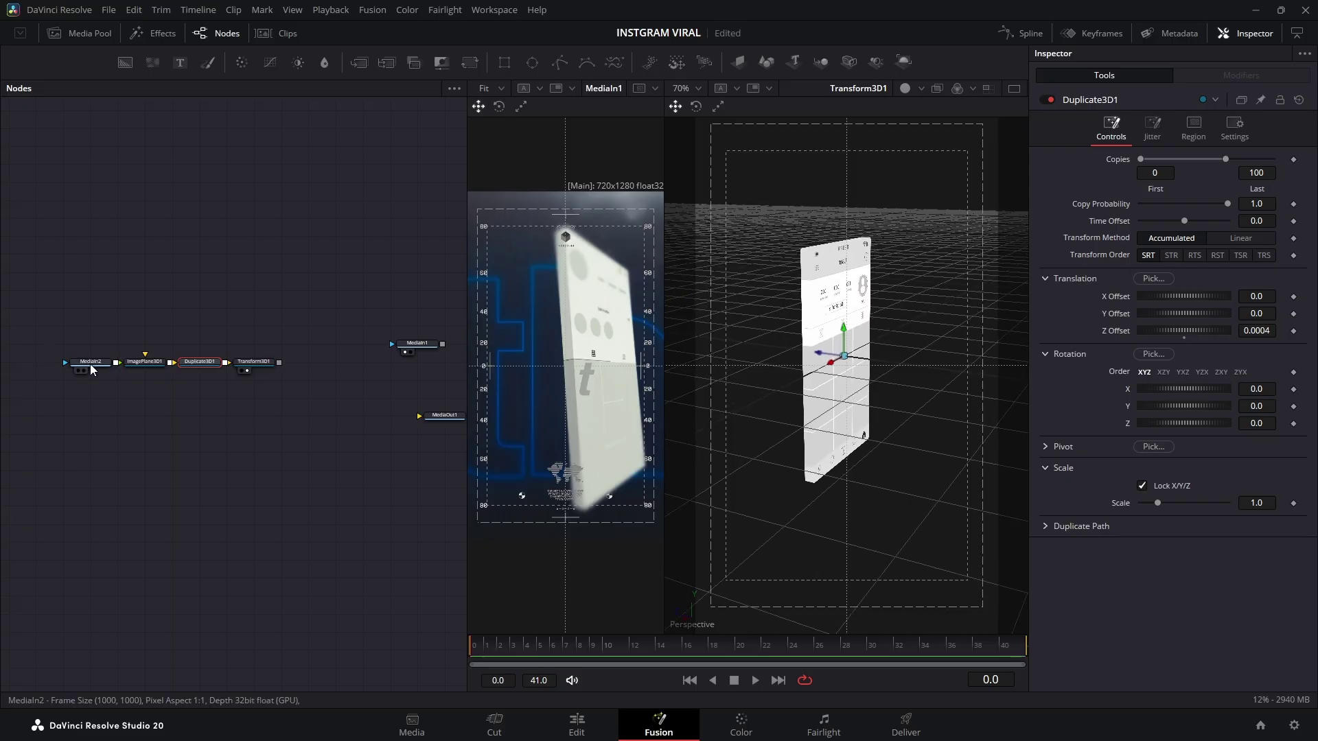
Insert a Neo Inner Shadow between the profile image and the Image Plane 3D
drag(90, 363, 27, 372)
key(shift+space)
text(tr)
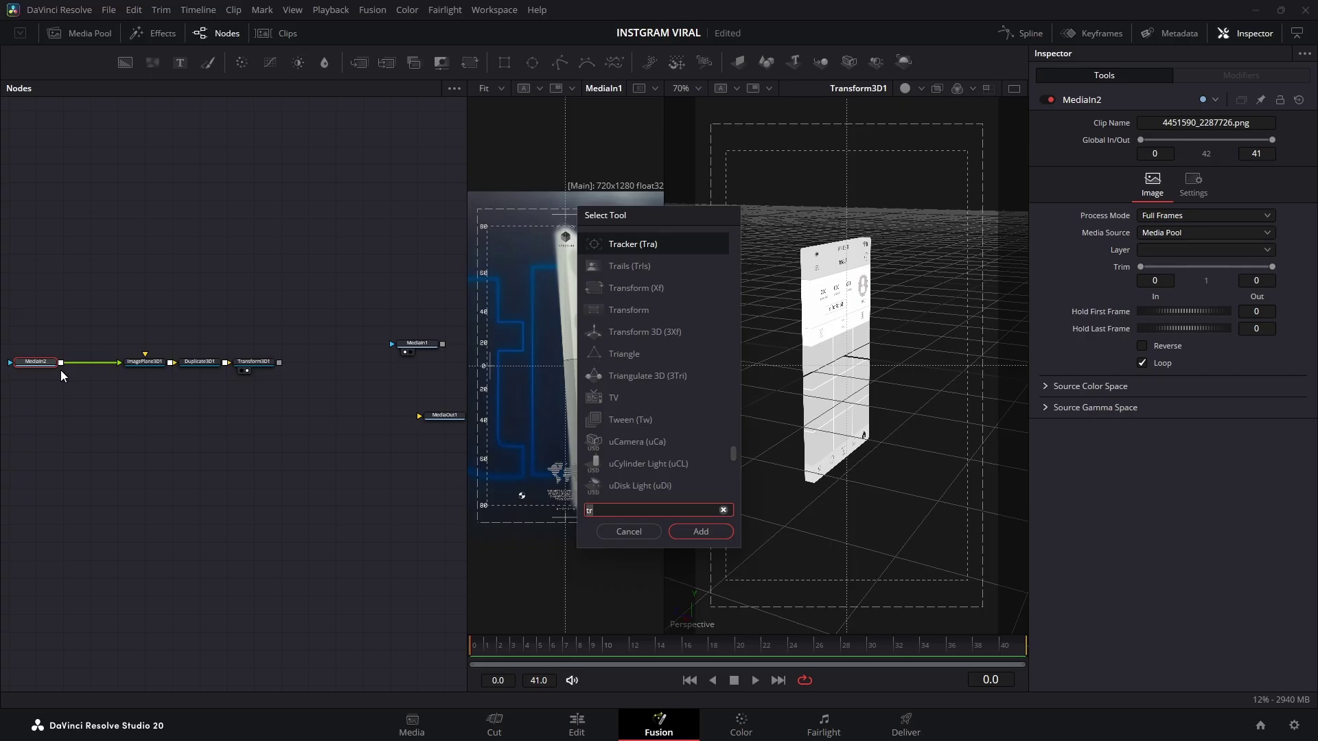
text(shad)
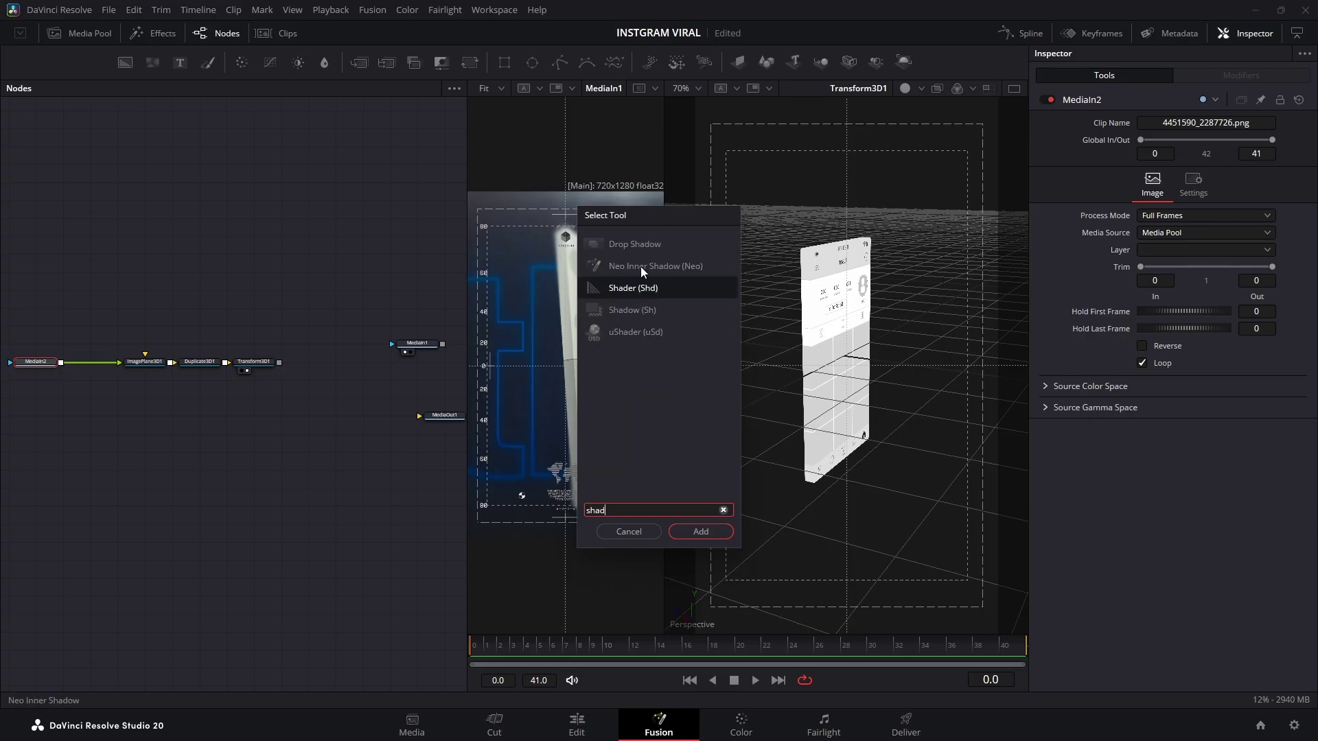
click(641, 266)
click(694, 531)
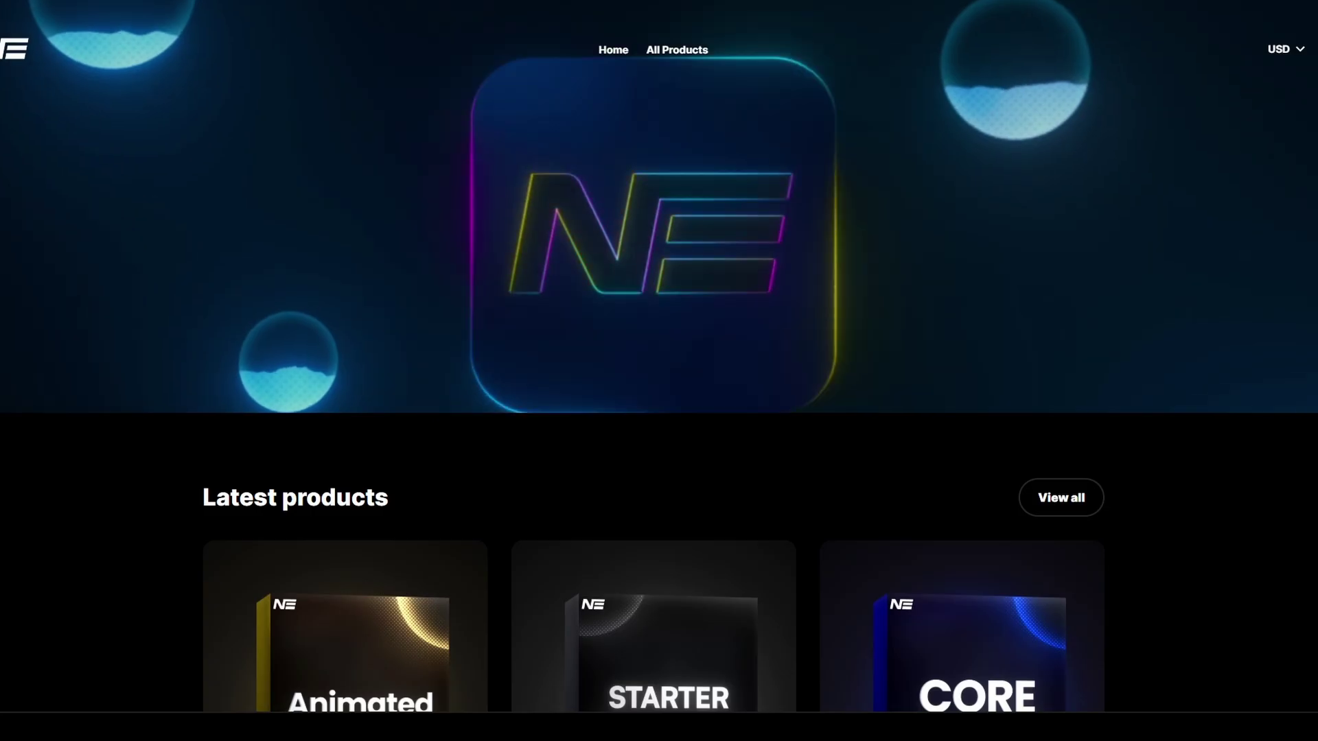
scroll(659, 371, down, 4)
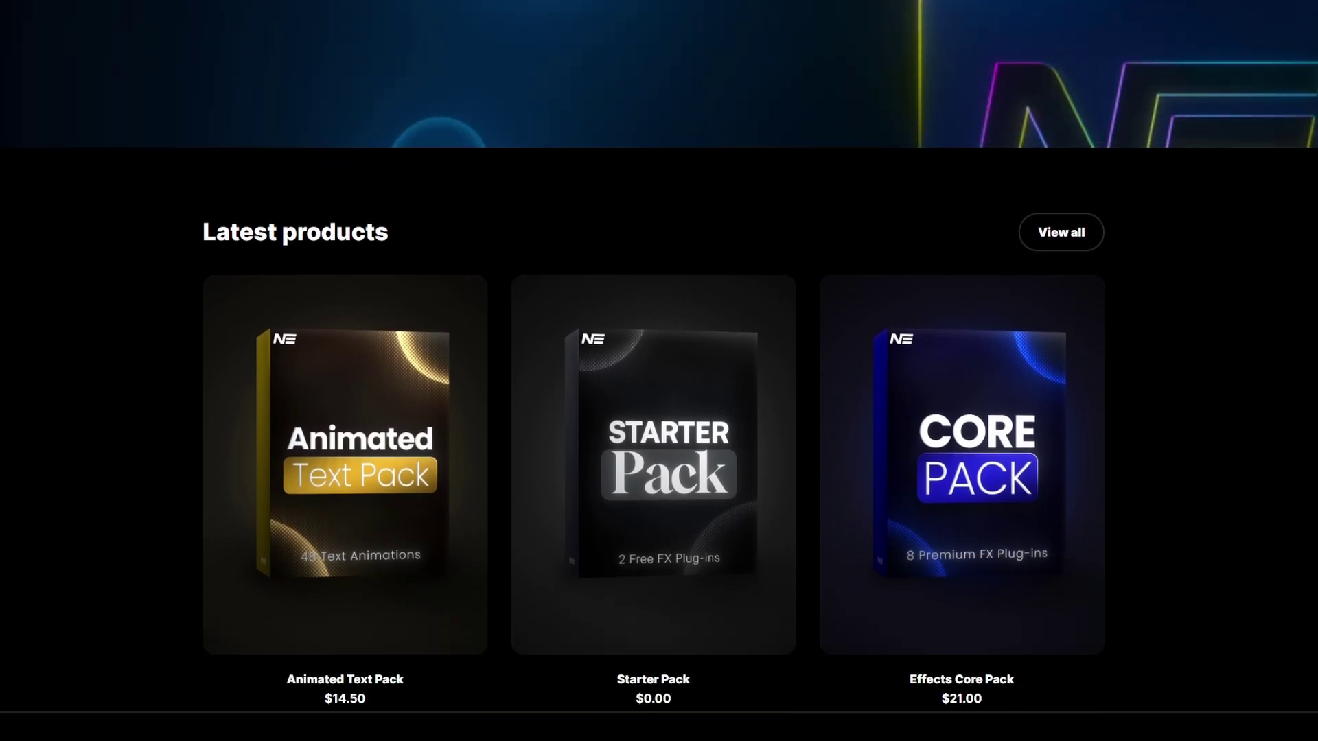
scroll(659, 371, down, 2)
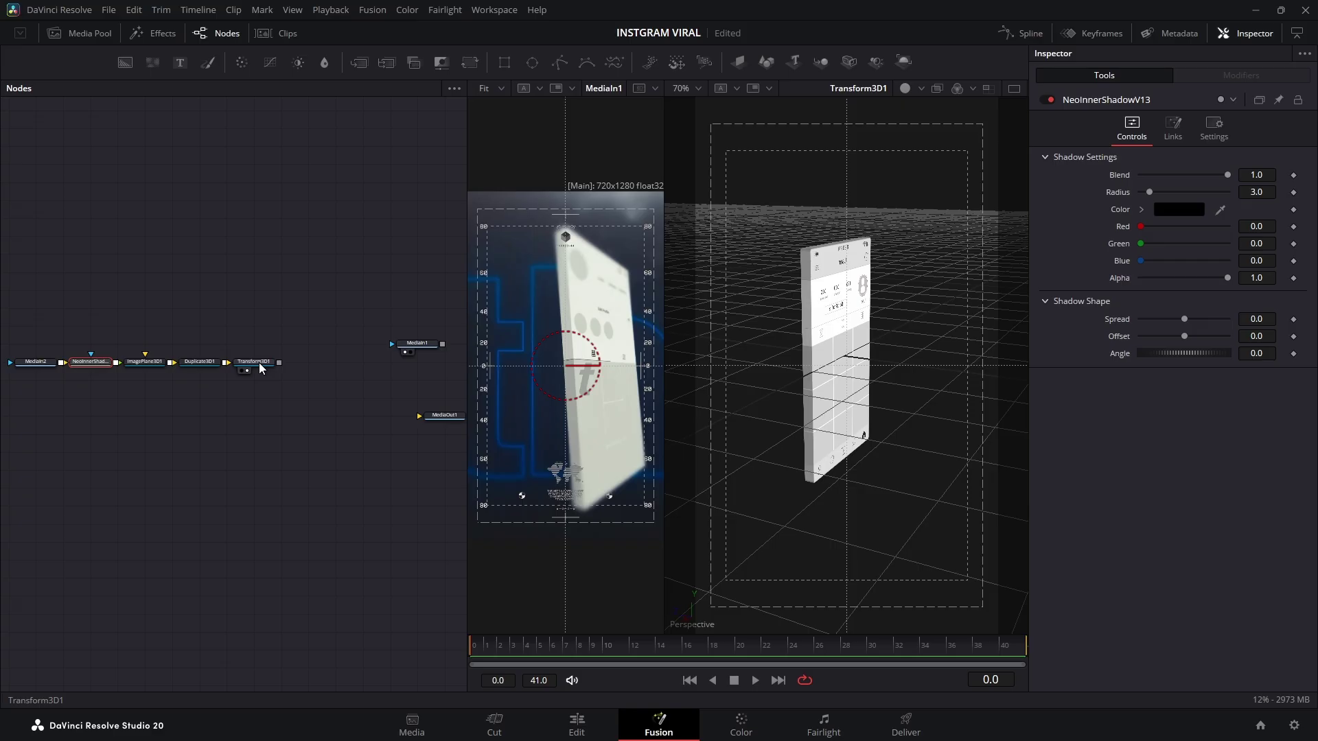
Add a Renderer 3D after the Transform 3D and set its renderer type to Hardware Renderer
click(261, 365)
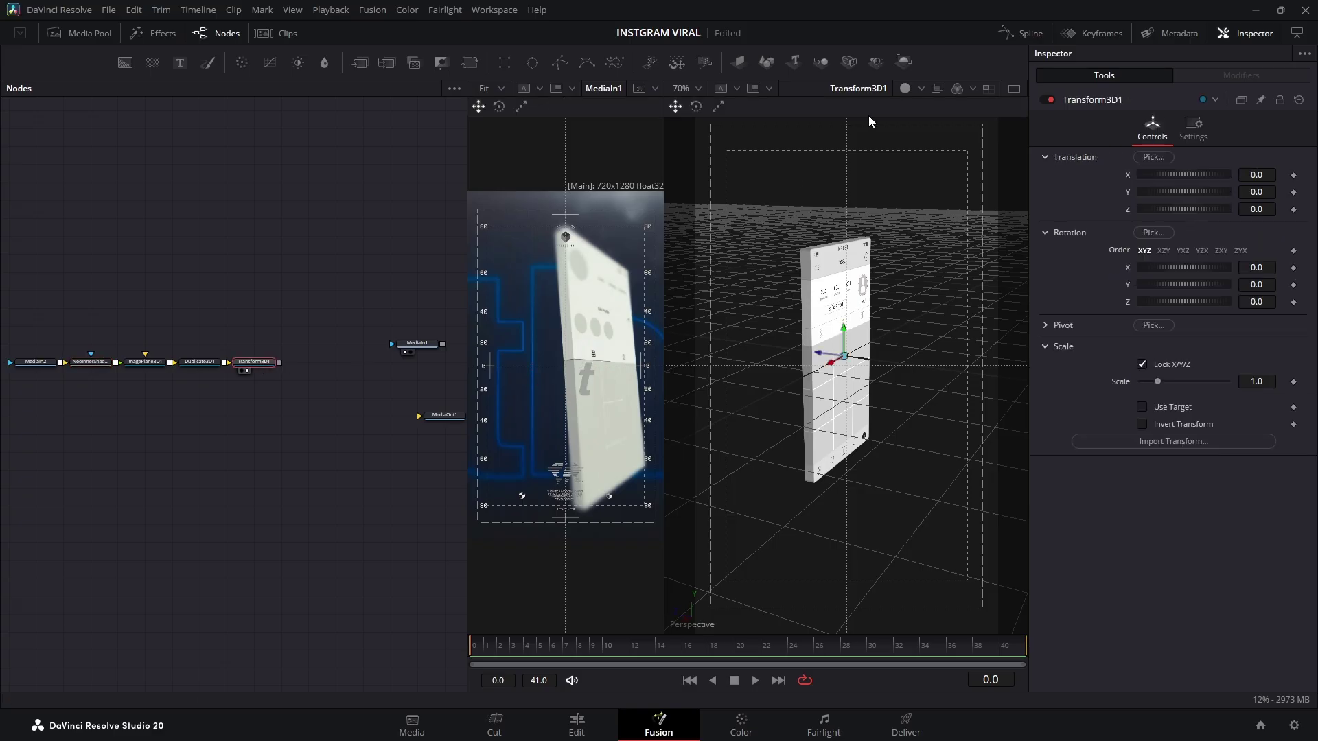
click(907, 59)
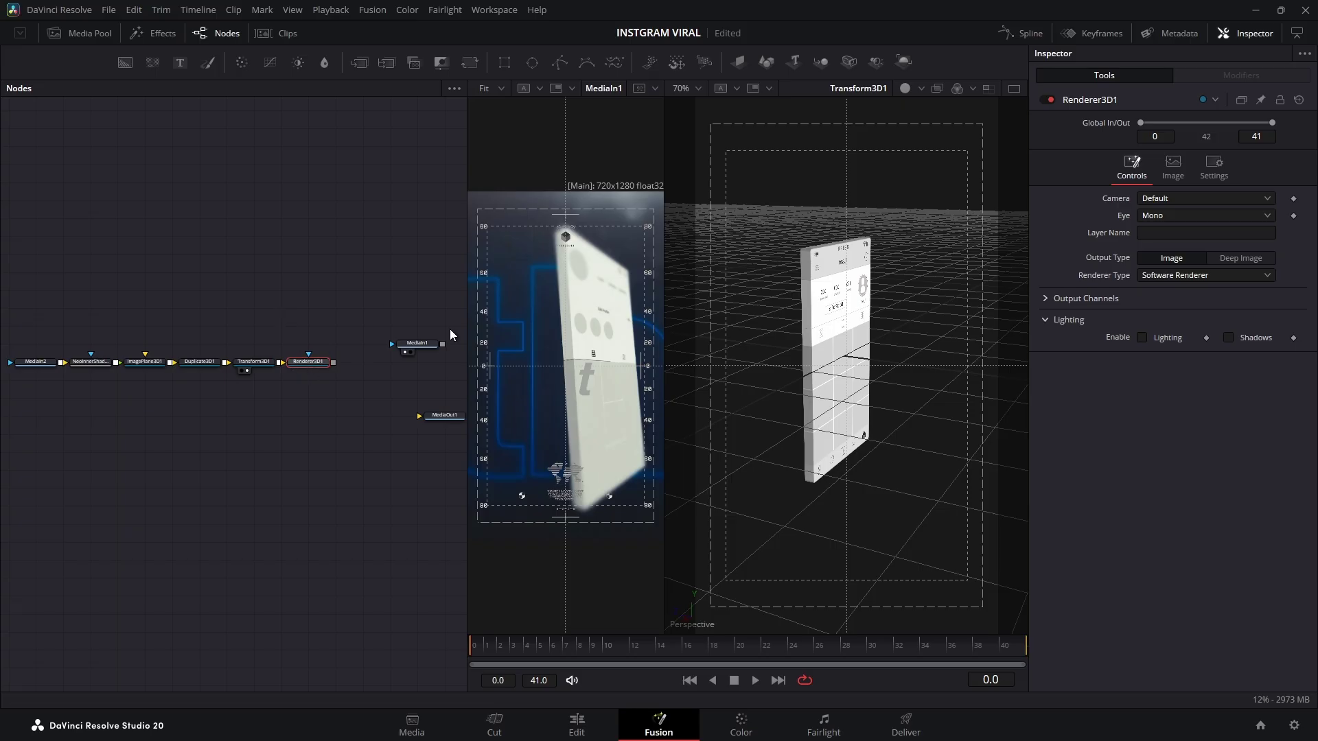
click(1175, 276)
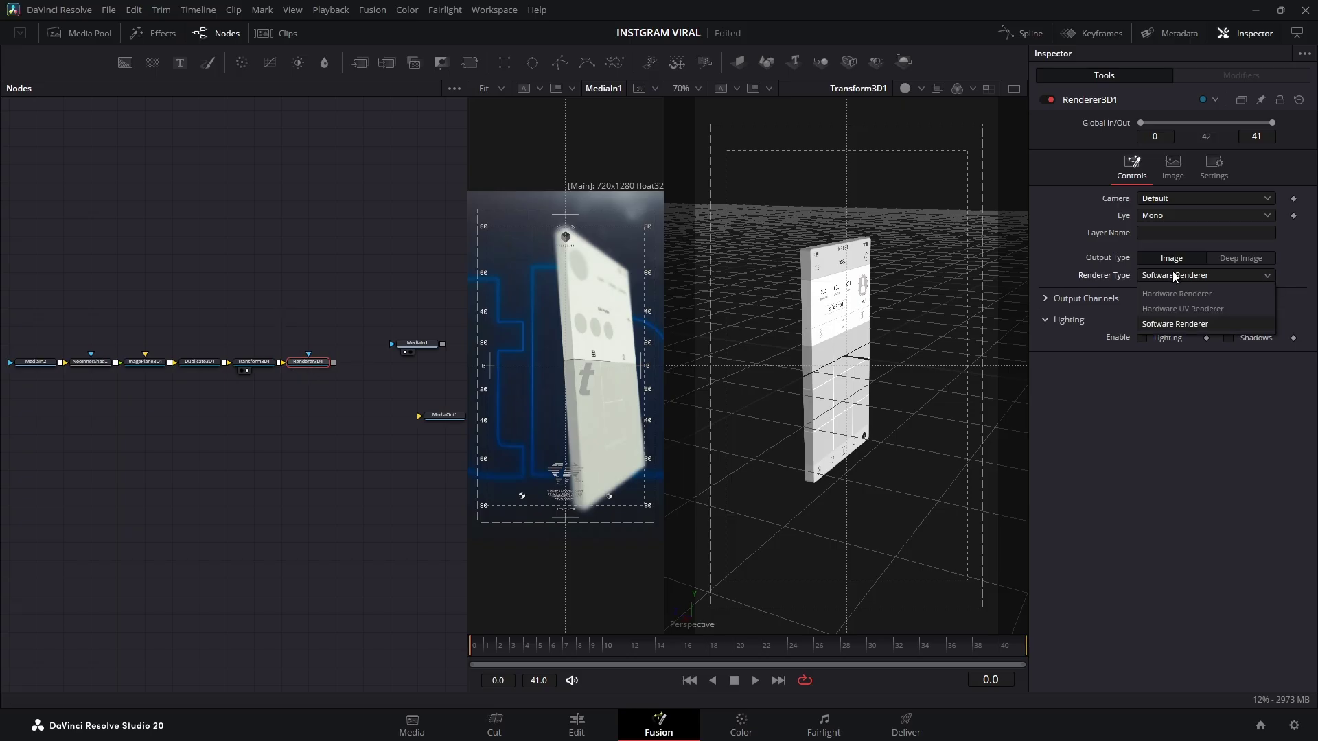
click(1175, 295)
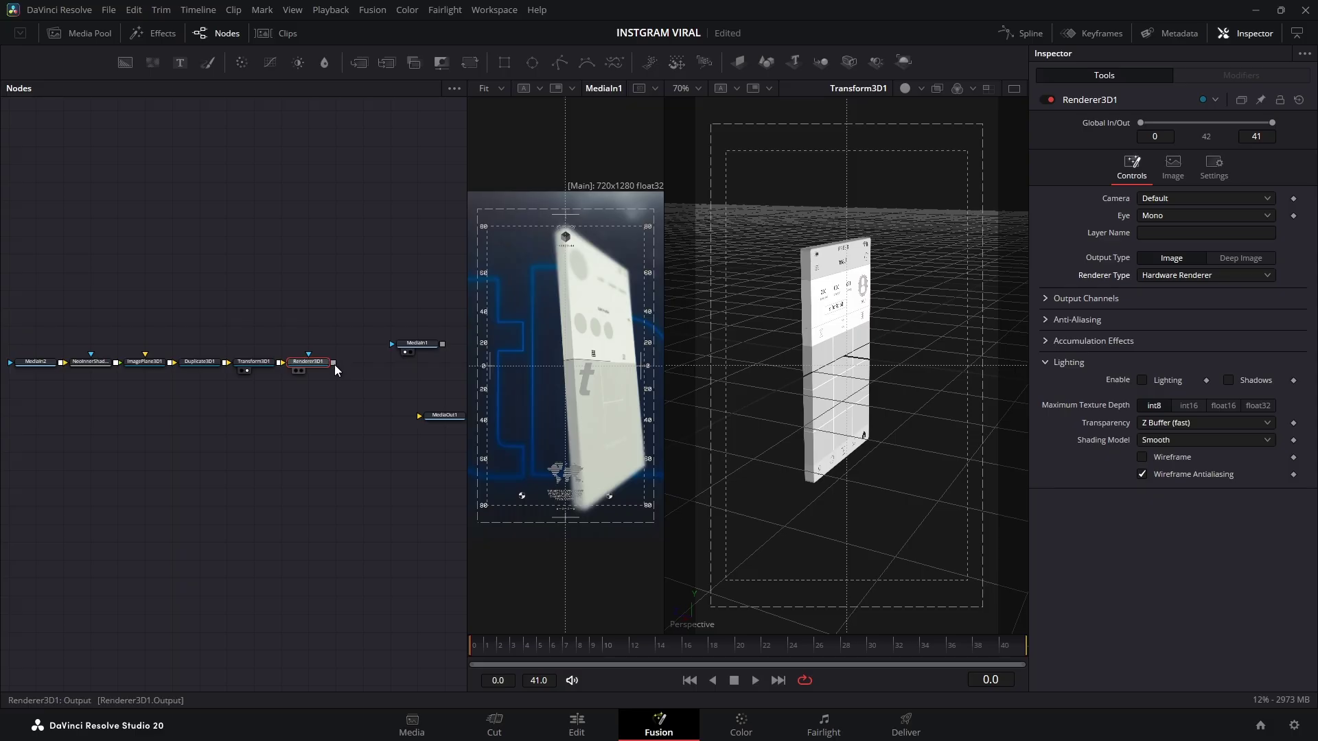
Connect the Renderer 3D output to MediaOut1 and show MediaOut1 in the second viewer
drag(333, 361, 440, 417)
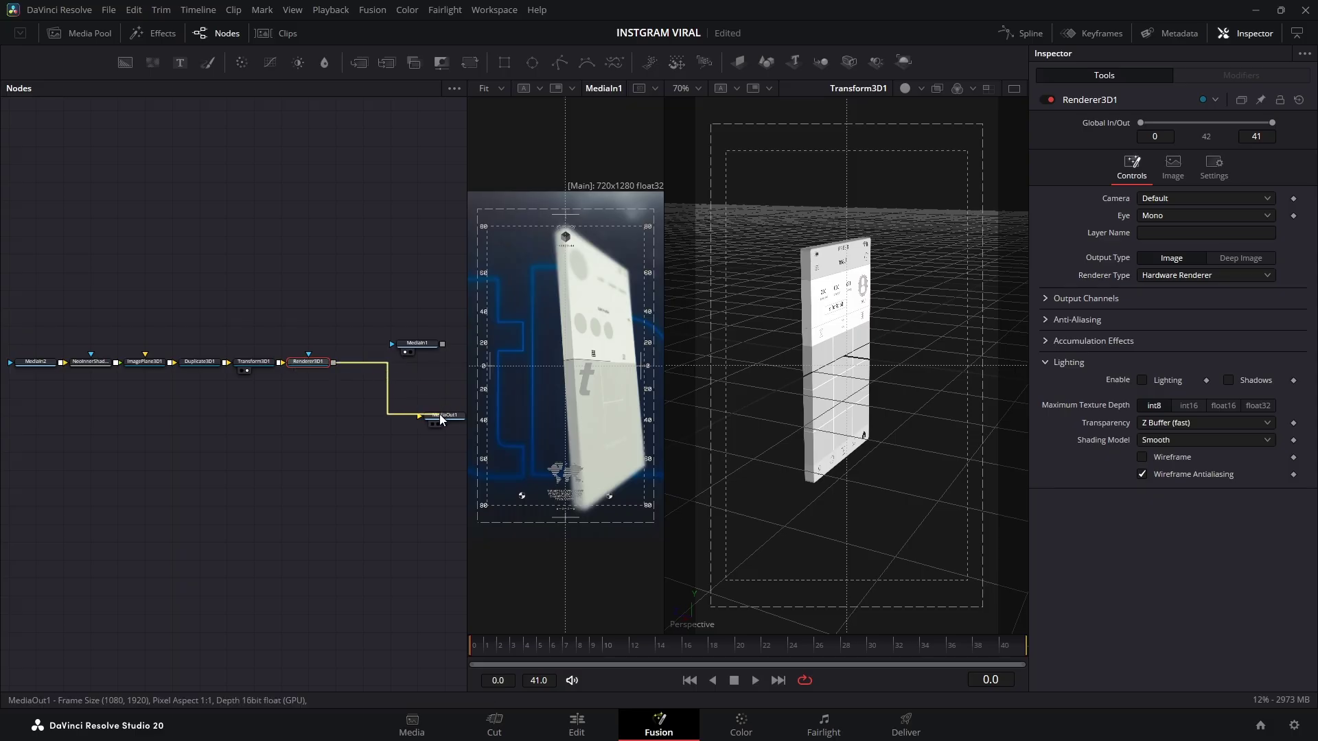
drag(334, 363, 441, 420)
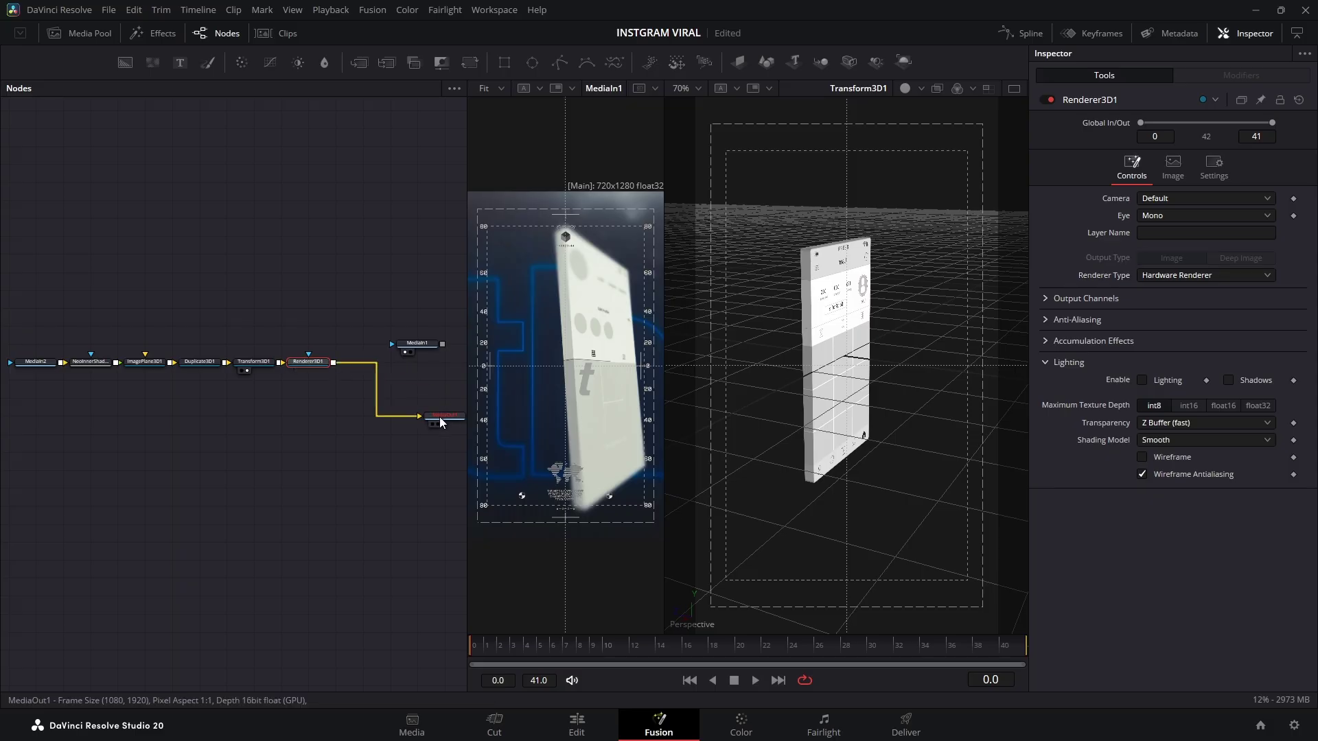
click(440, 417)
key(2)
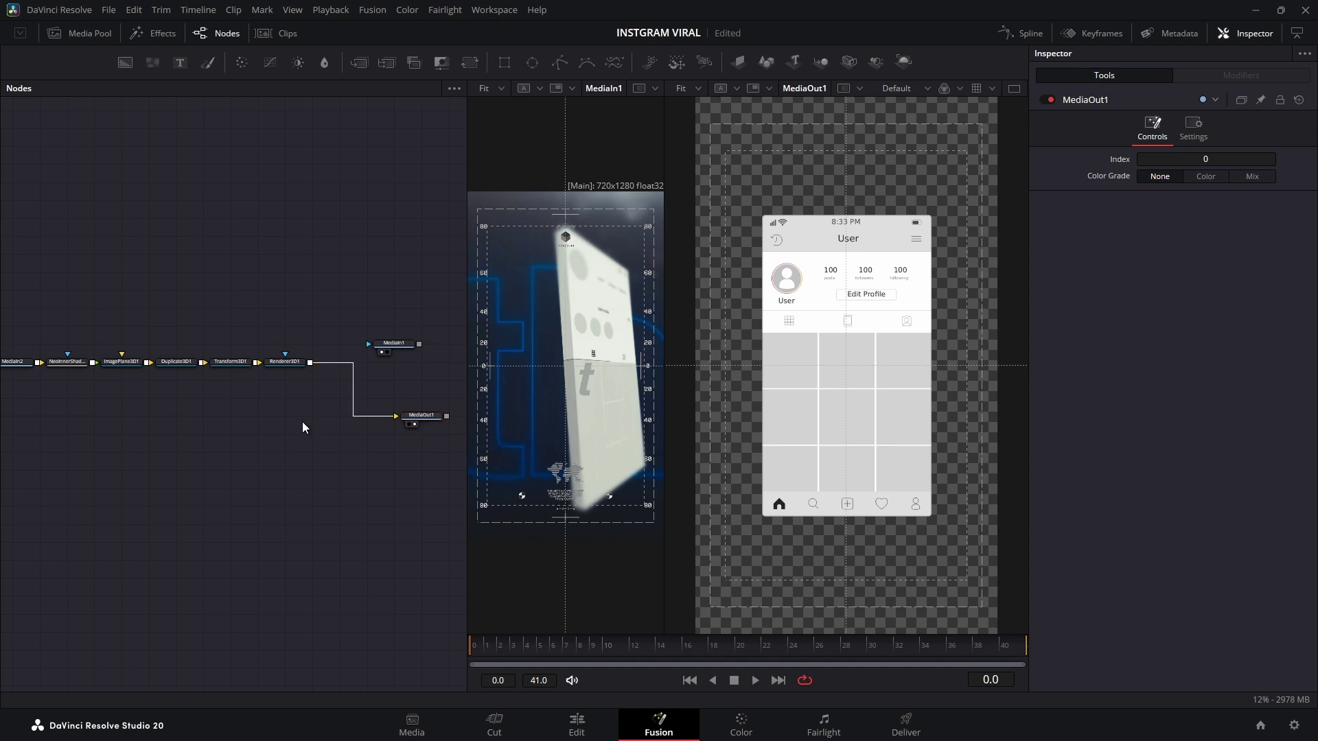
Set the Transform 3D rotation to X -27.1, Y 59.7, Z -19.3 and its translation to X 0.119, Z 0.37
click(237, 363)
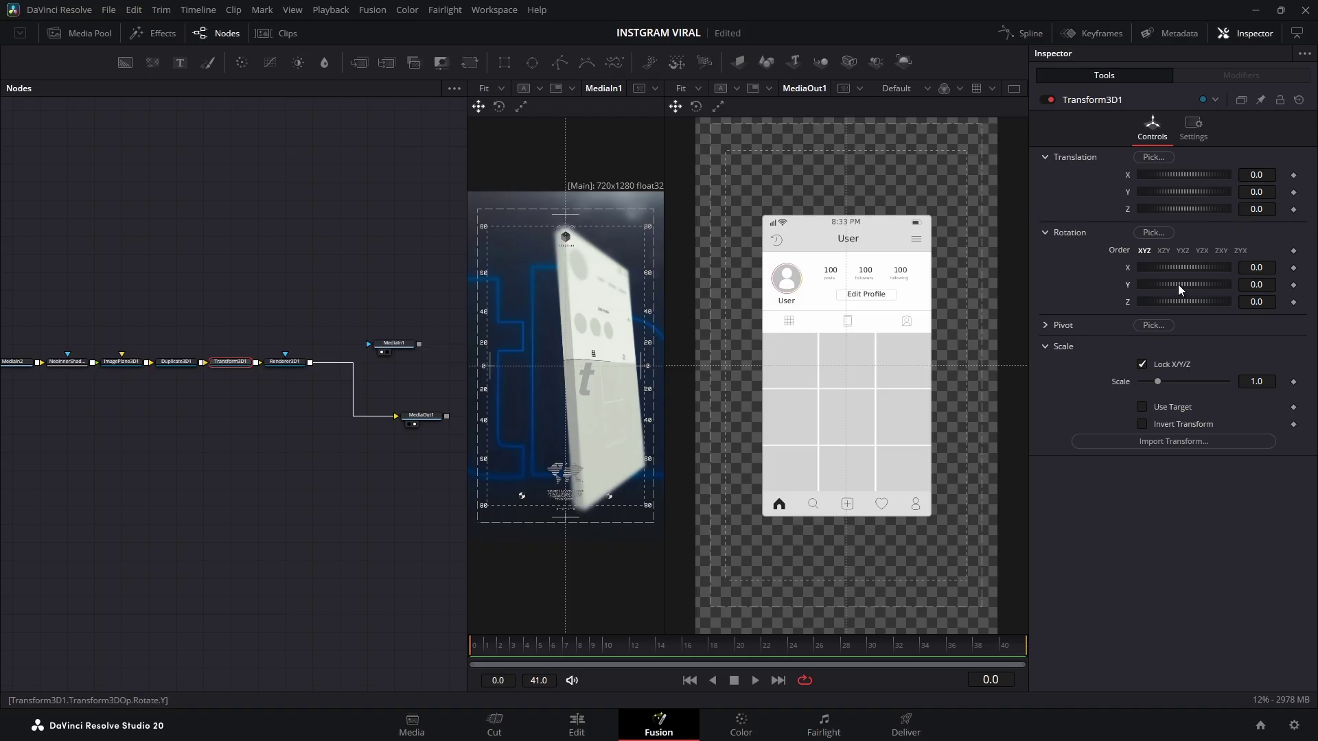
drag(1178, 284, 1206, 304)
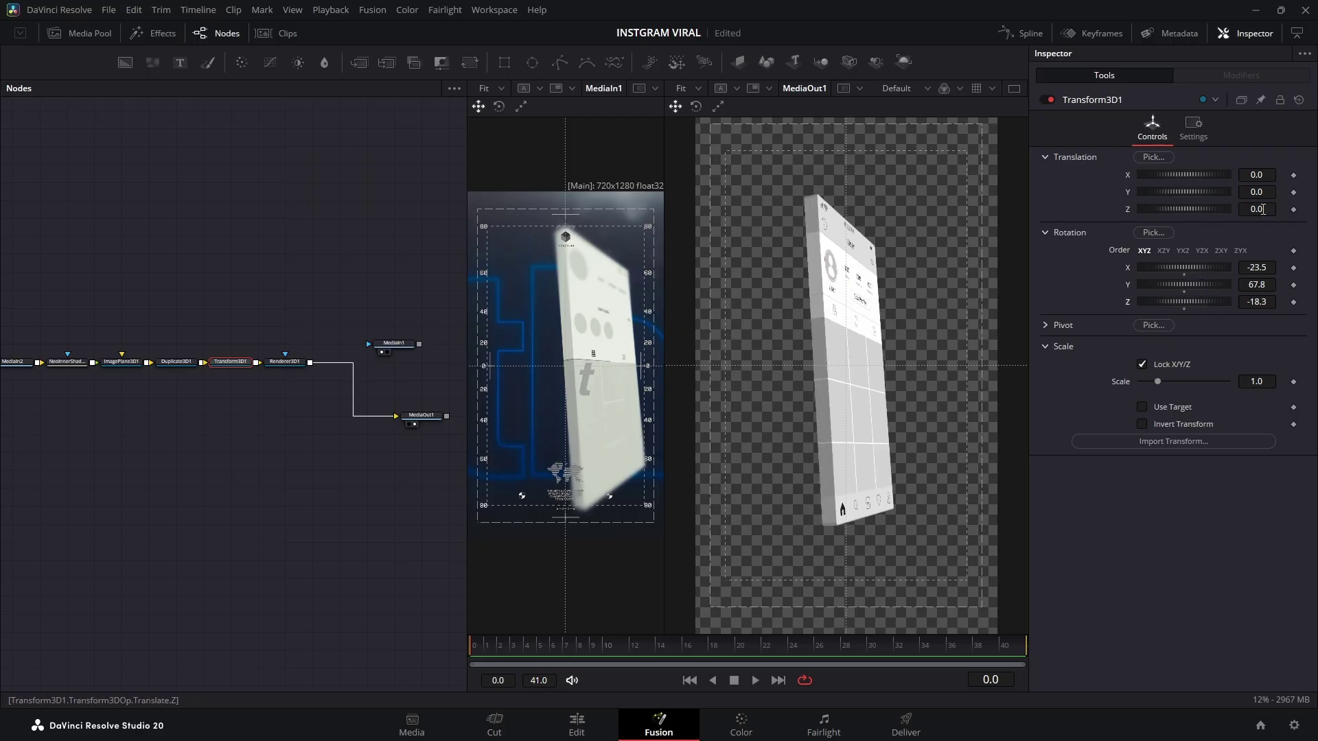
drag(1263, 209, 1282, 175)
mouse_move(1262, 267)
mouse_down()
mouse_move(1232, 268)
mouse_move(1257, 302)
mouse_move(1260, 268)
mouse_up()
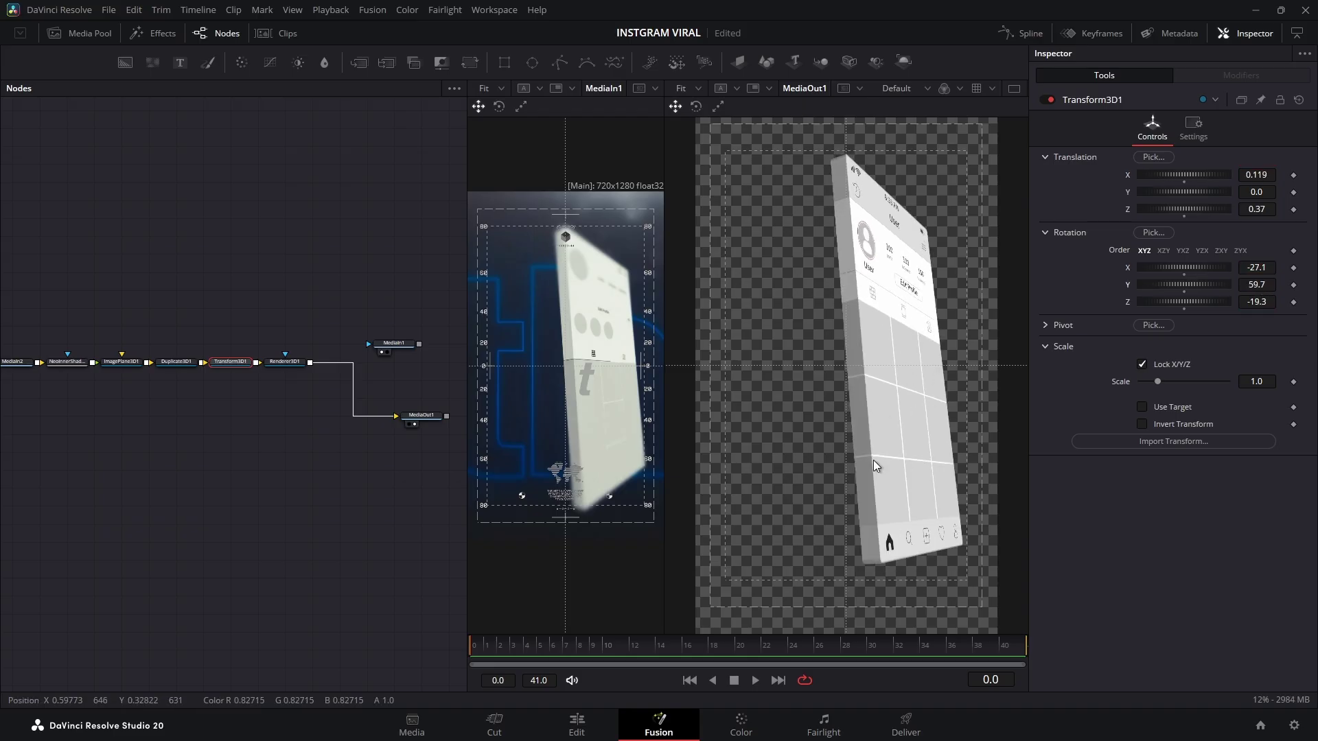
Add a Camera 3D merged in between the Transform 3D and Renderer 3D, arranging the renderer, merge and camera nodes below the image chain
drag(284, 362, 310, 414)
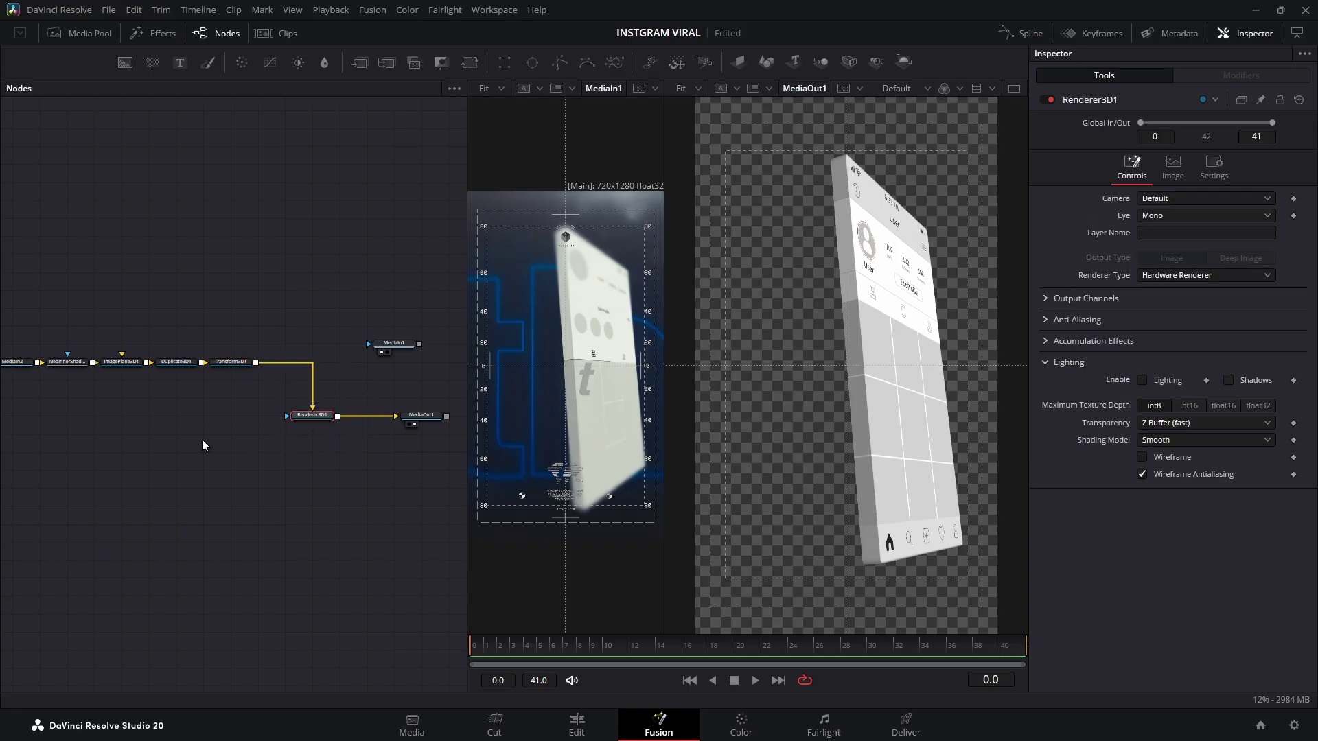
click(233, 362)
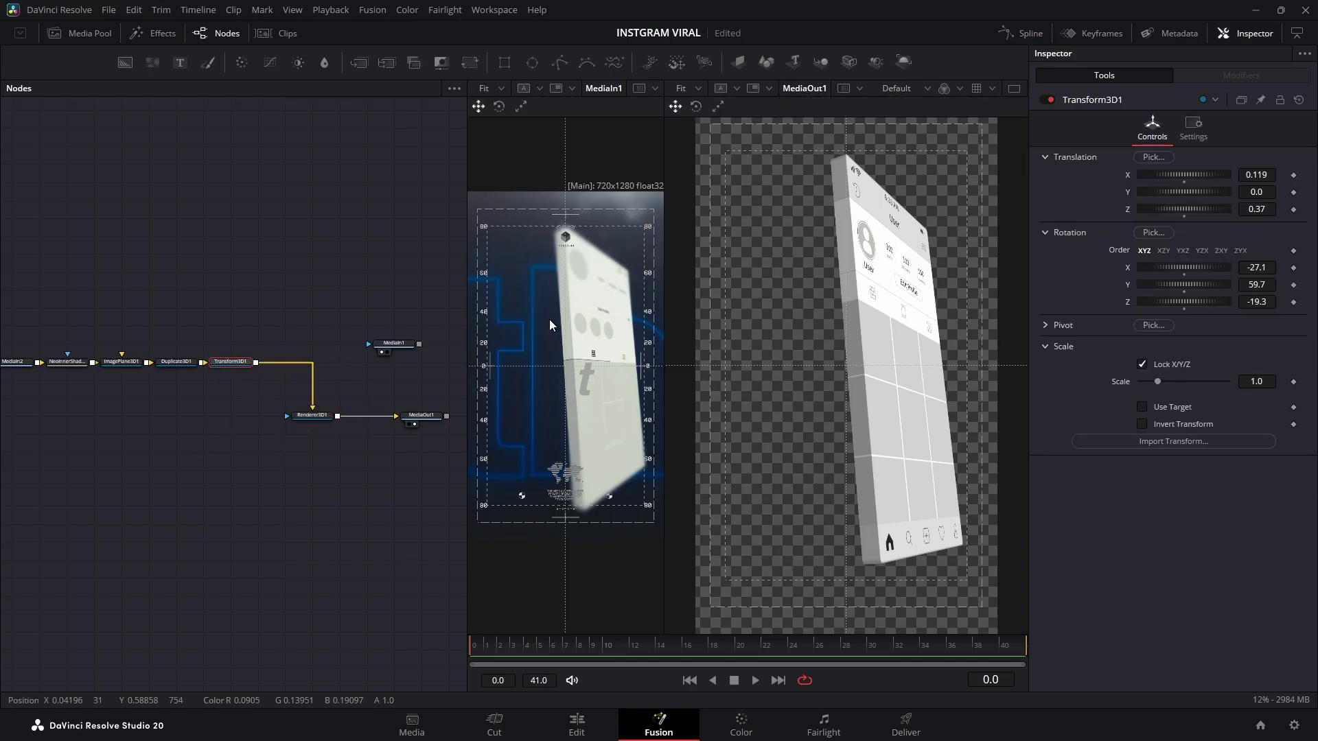
click(843, 64)
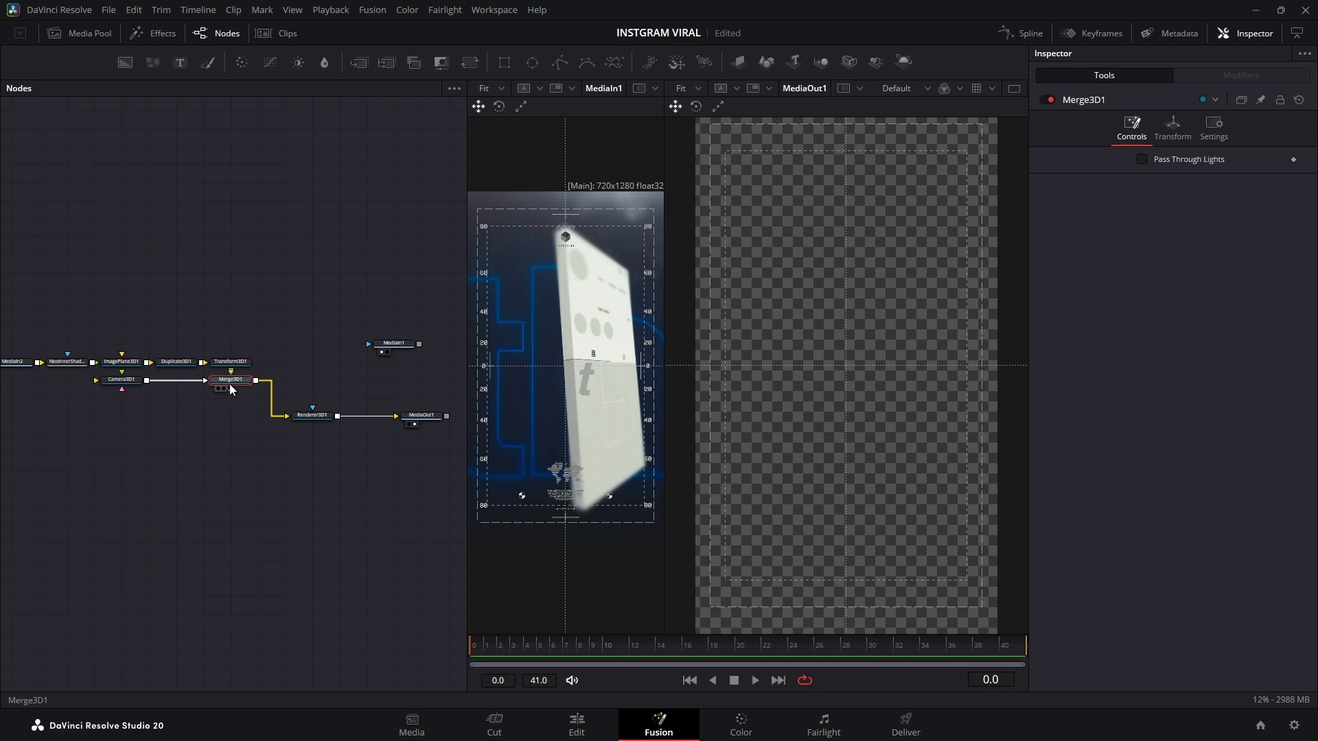
drag(233, 398, 233, 417)
drag(118, 381, 199, 401)
Place an Underlay behind the nodes from the profile image to the Transform 3D and name it instapro
drag(71, 327, 323, 381)
key(shift+space)
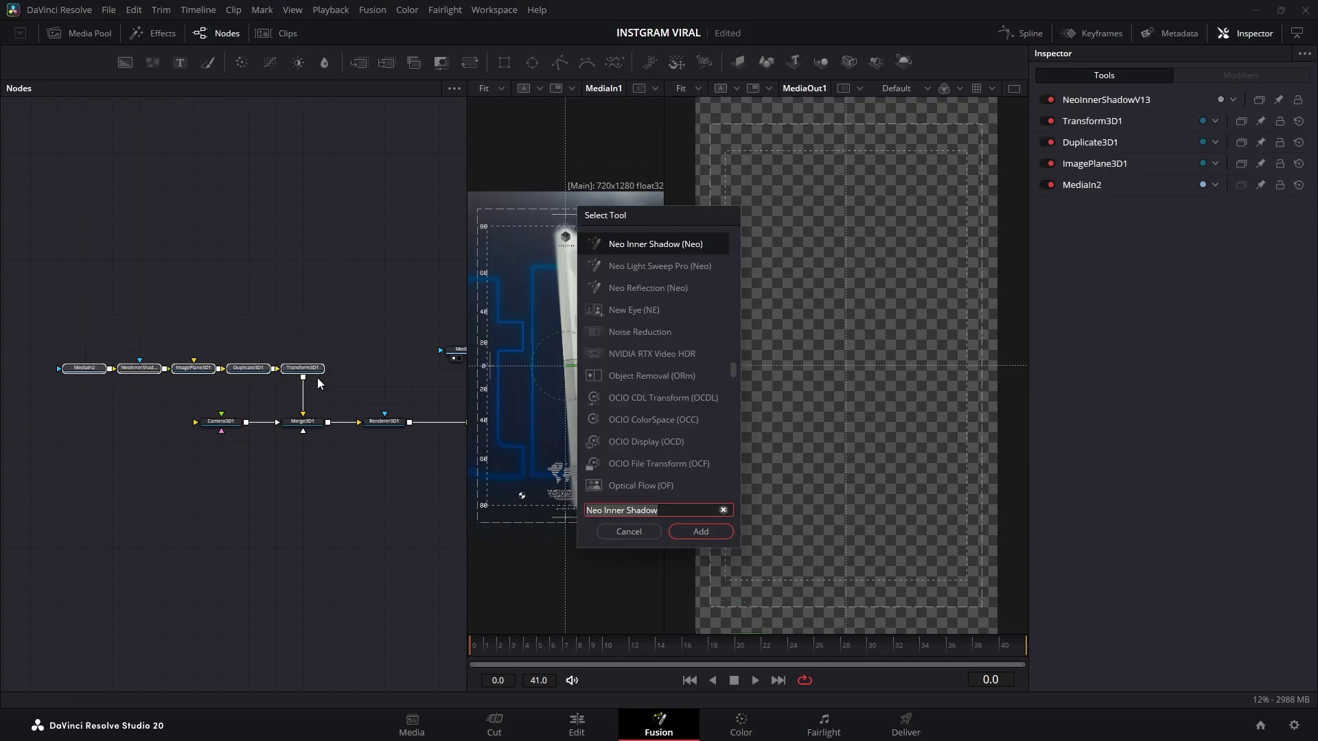
text(unde)
key(Return)
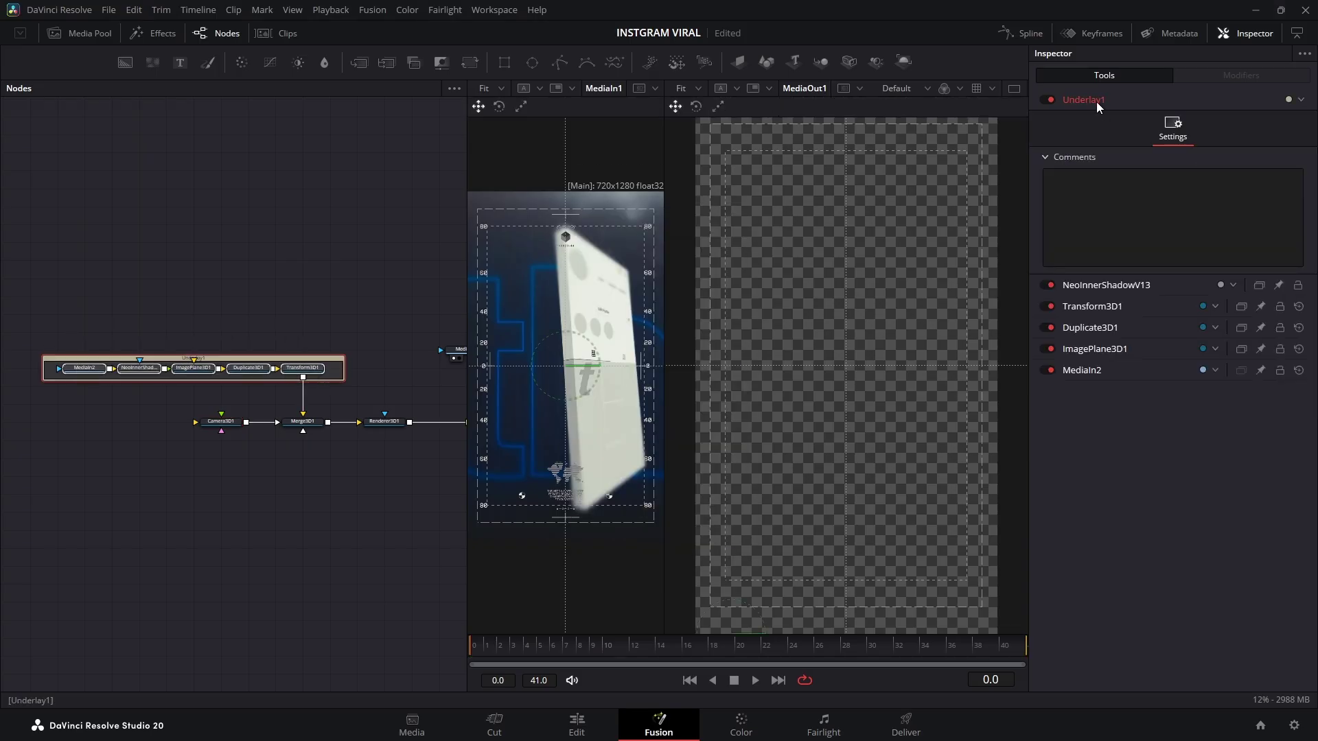
key(F2)
text(instapro)
key(Return)
Colour the instapro underlay orange and move it with its nodes away from the camera and merge nodes
click(1289, 100)
click(1266, 130)
drag(185, 364, 157, 345)
Set the Camera 3D's Z translation to 4.12 and align the camera and merge nodes beneath the Transform 3D
click(221, 420)
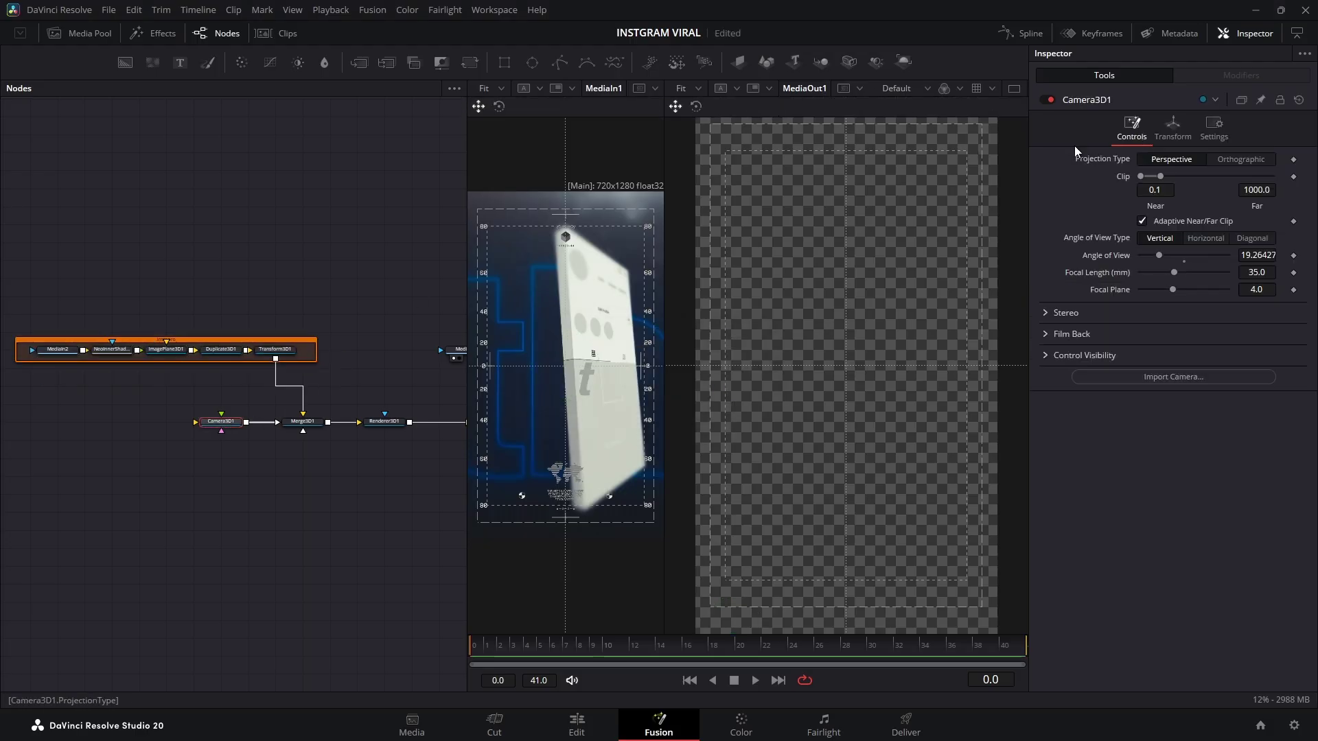
click(1173, 127)
drag(1256, 209, 1297, 209)
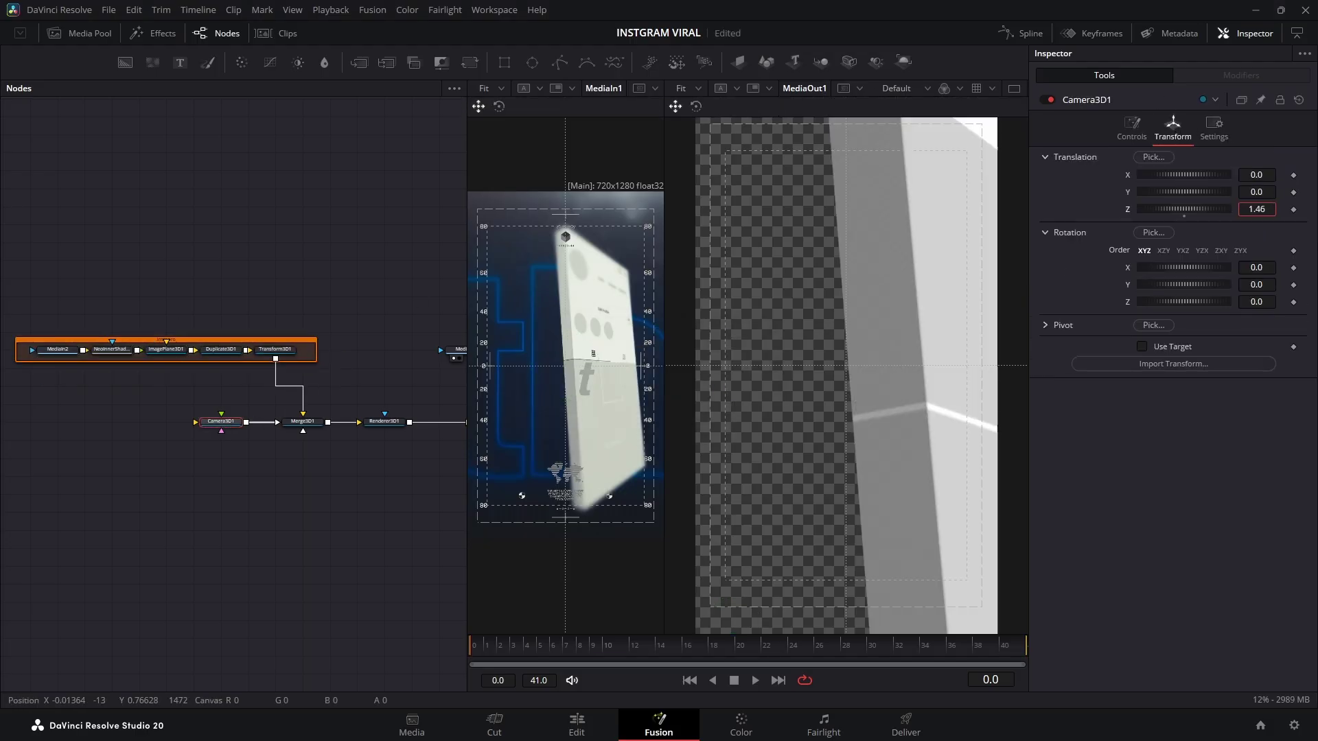
drag(198, 411, 279, 427)
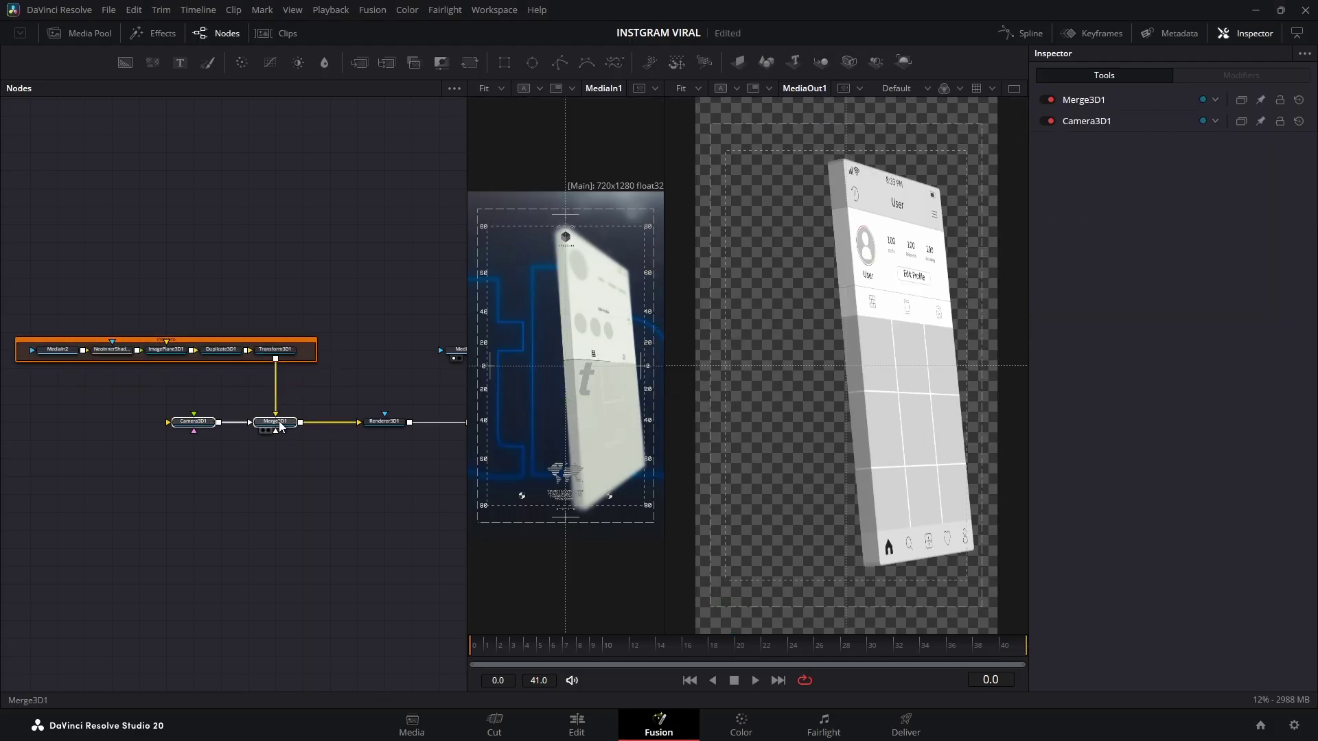
click(337, 472)
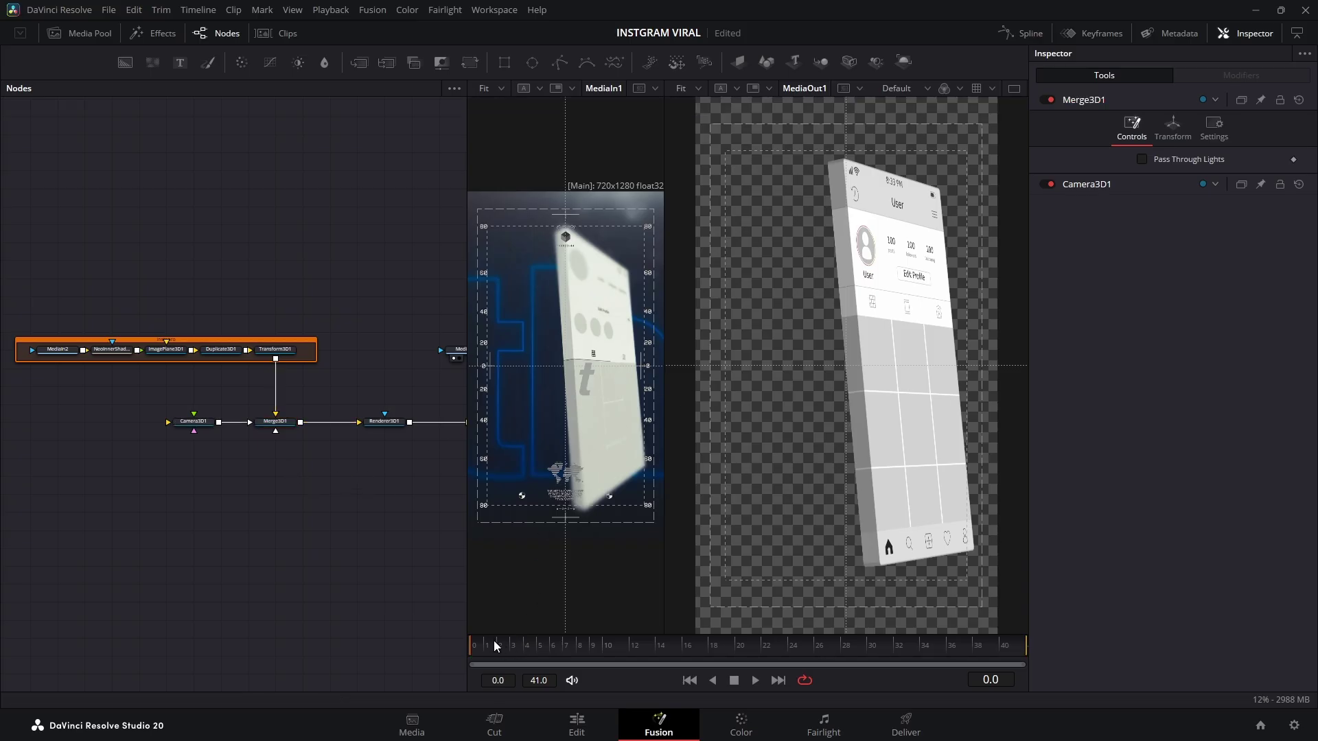
Scrub through the reference's opening frames and enable Use Target on the Camera 3D
mouse_move(488, 645)
mouse_down()
mouse_move(671, 652)
mouse_move(464, 636)
mouse_move(927, 645)
mouse_move(497, 623)
mouse_up()
click(189, 425)
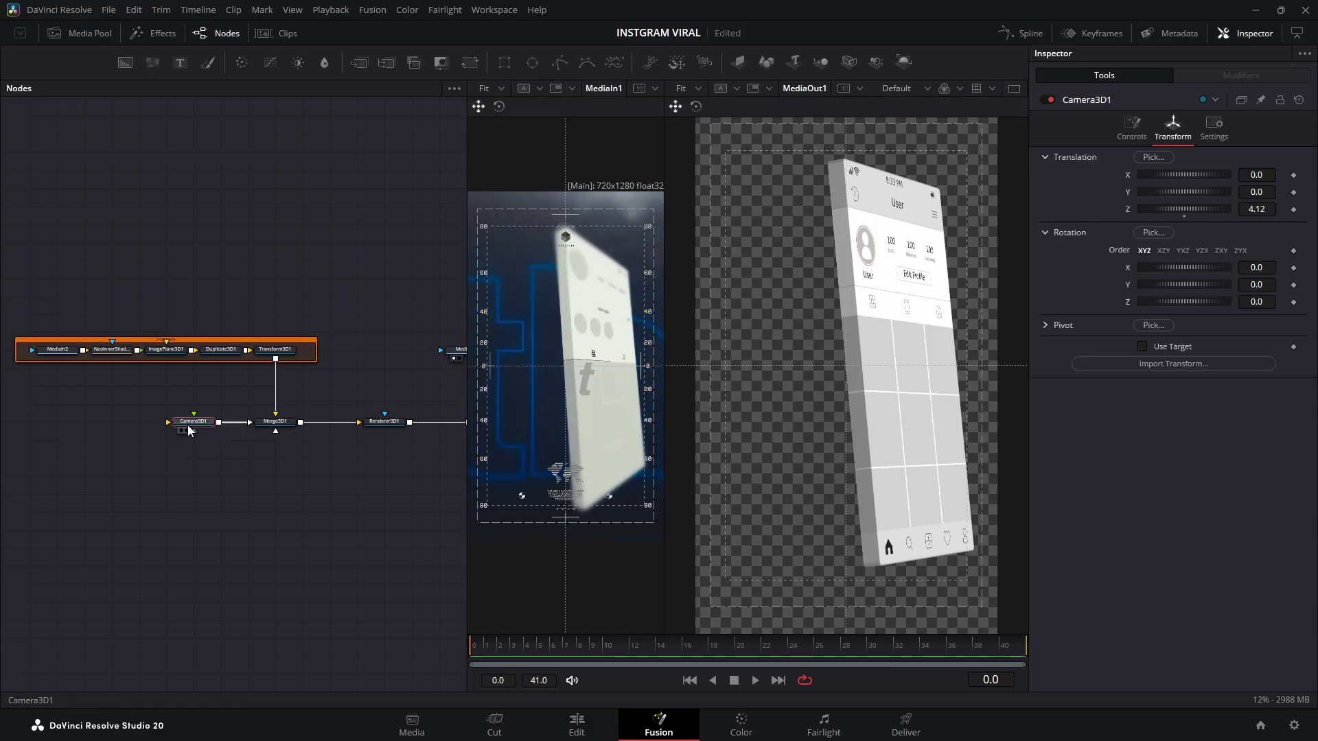
click(1141, 348)
Show the Merge 3D scene in the second viewer and frame both the camera and the profile panel
click(274, 421)
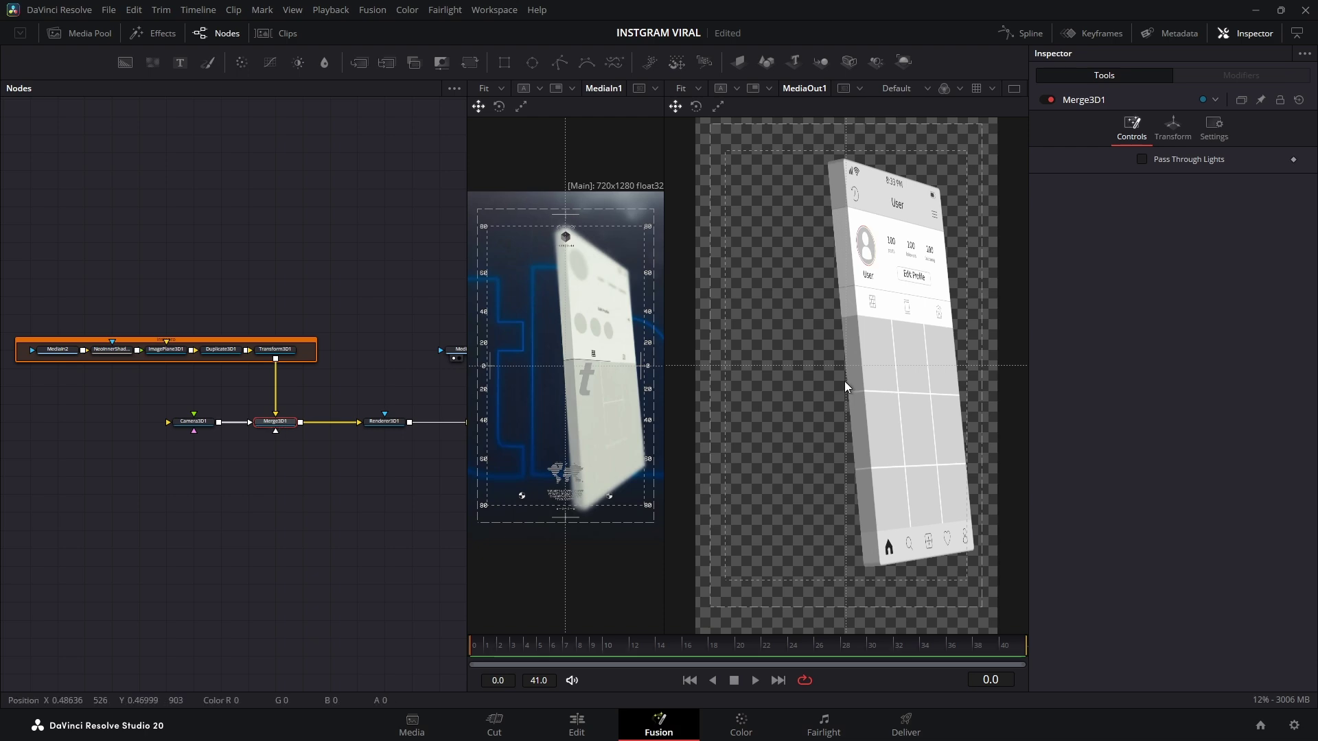
key(2)
drag(808, 381, 1090, 402)
scroll(841, 398, down, 3)
scroll(841, 398, up, 3)
scroll(807, 414, down, 3)
drag(807, 414, 988, 391)
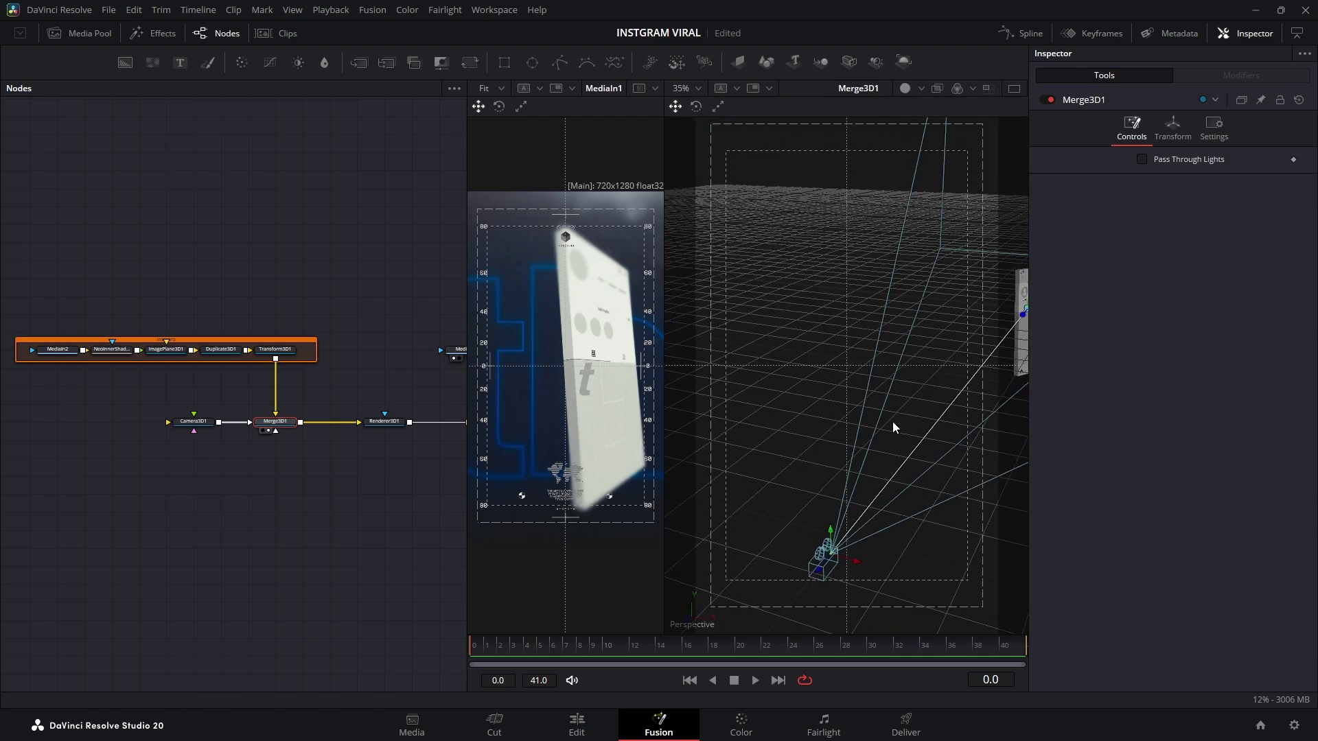
drag(892, 421, 863, 406)
scroll(863, 406, down, 2)
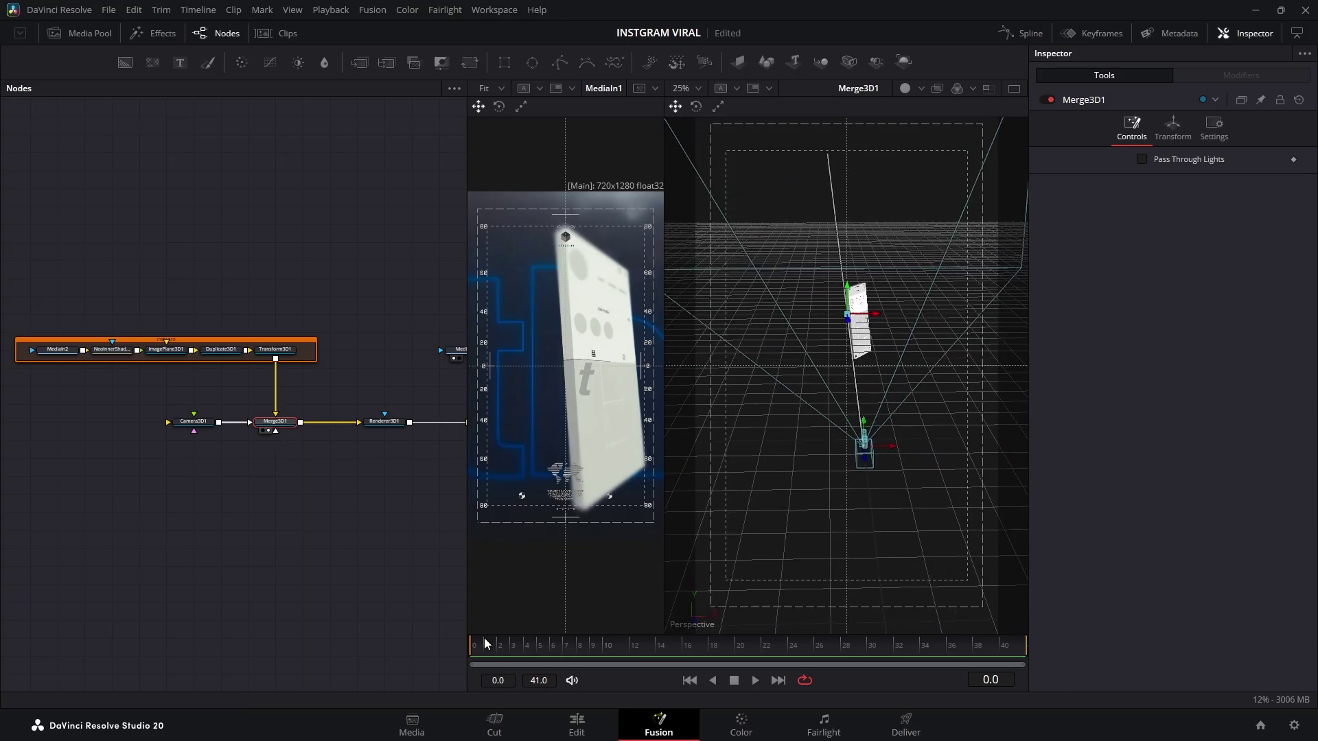
Show MediaOut1 in the first viewer in place of the reference clip
scroll(422, 425, right, 3)
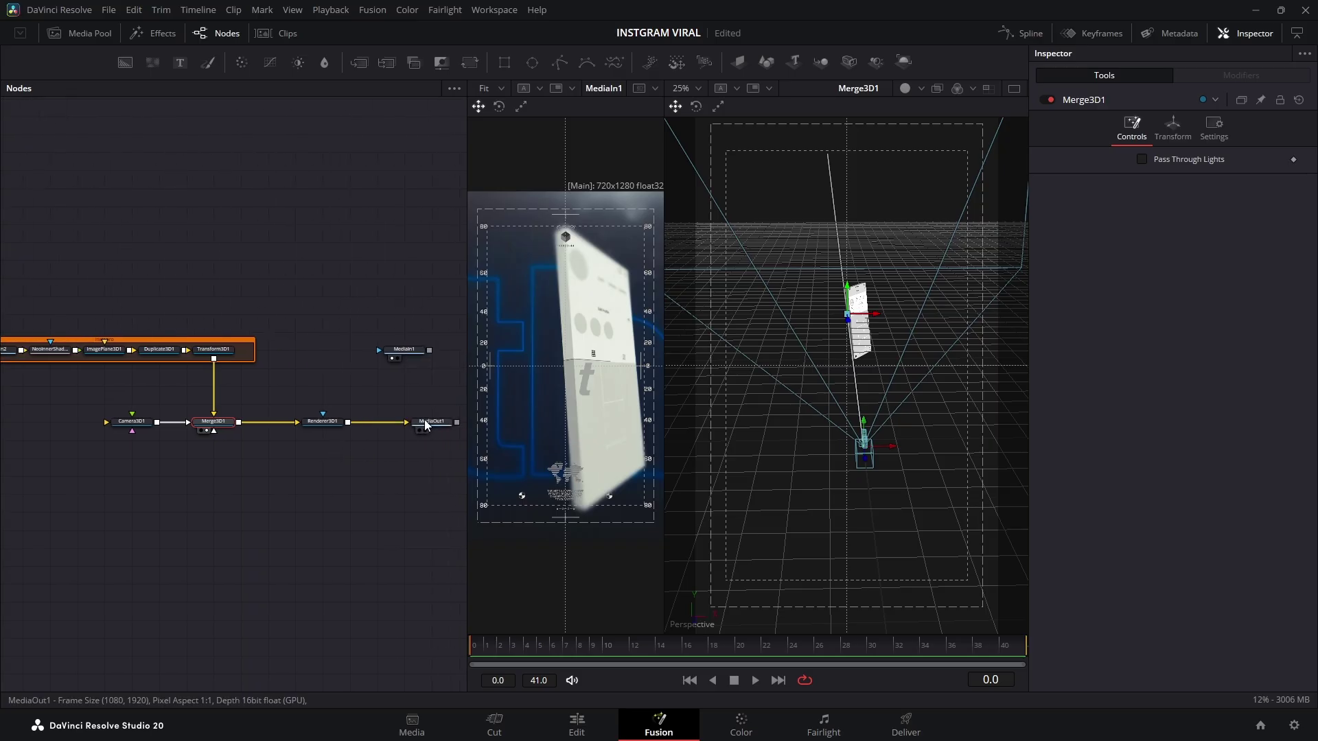
click(426, 424)
key(1)
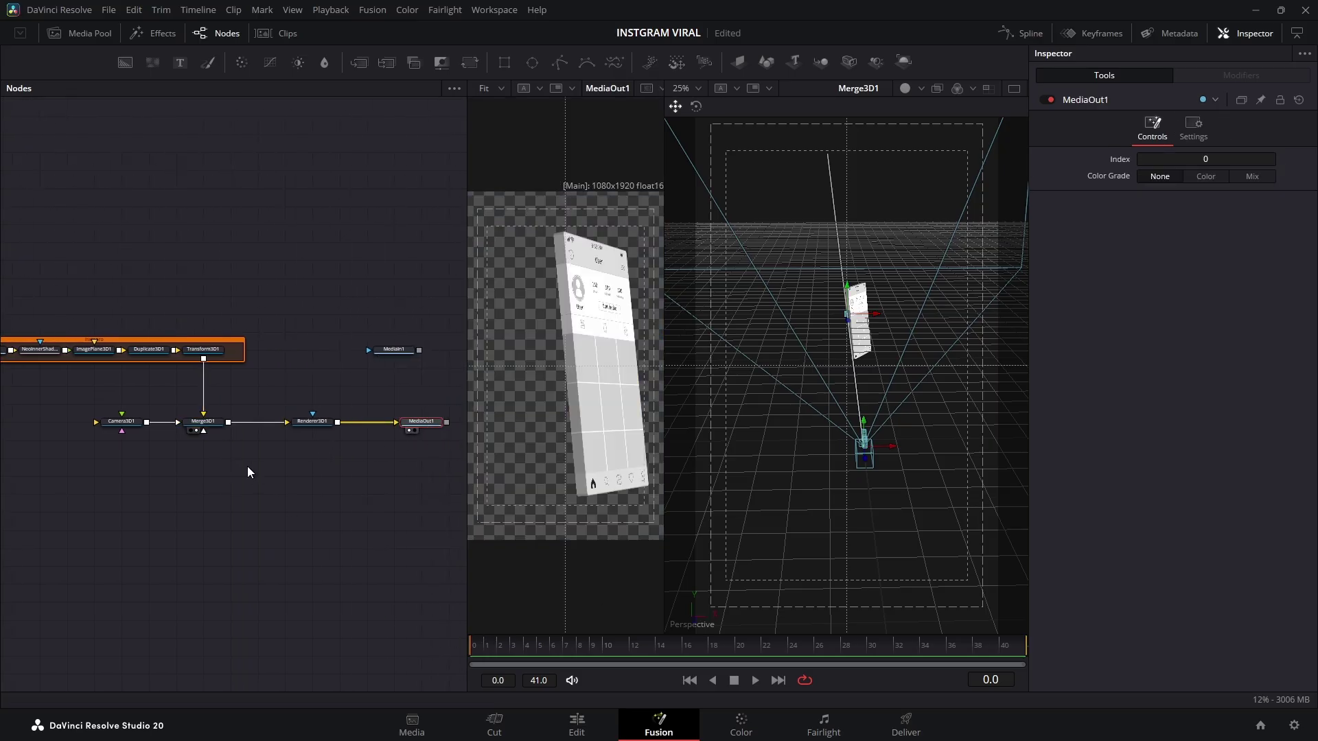
Animate the camera's translation from X 0.0, Z 4.12 at frame 0 to X 1.342, Z 3.52 at frame 20
click(121, 422)
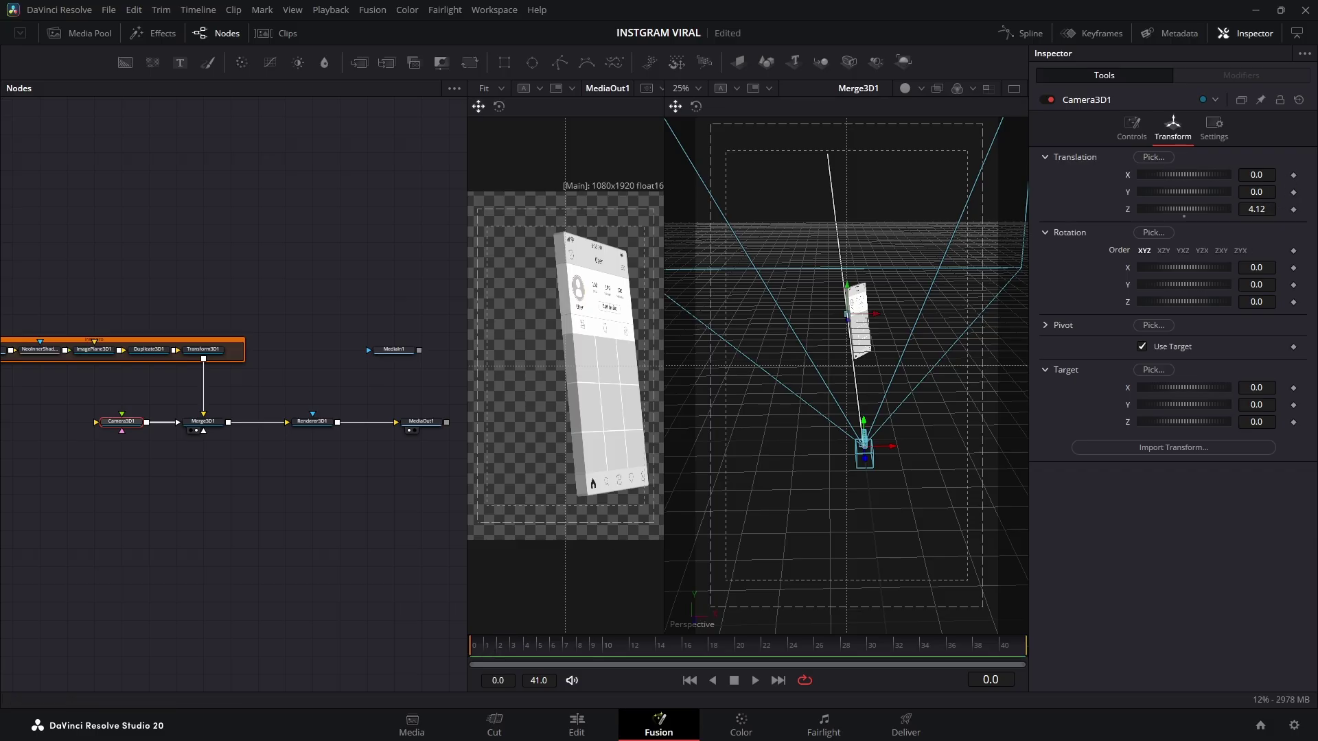
click(1293, 175)
click(1293, 209)
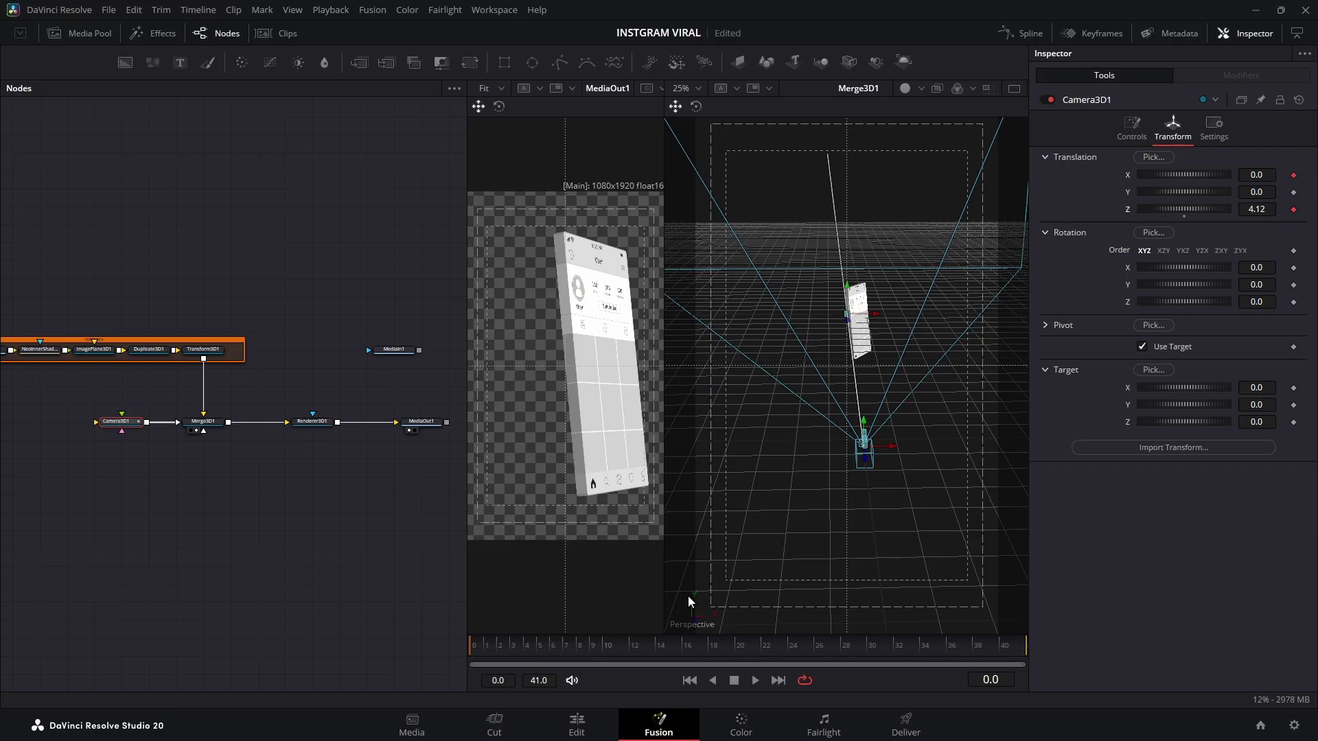
drag(505, 649, 656, 653)
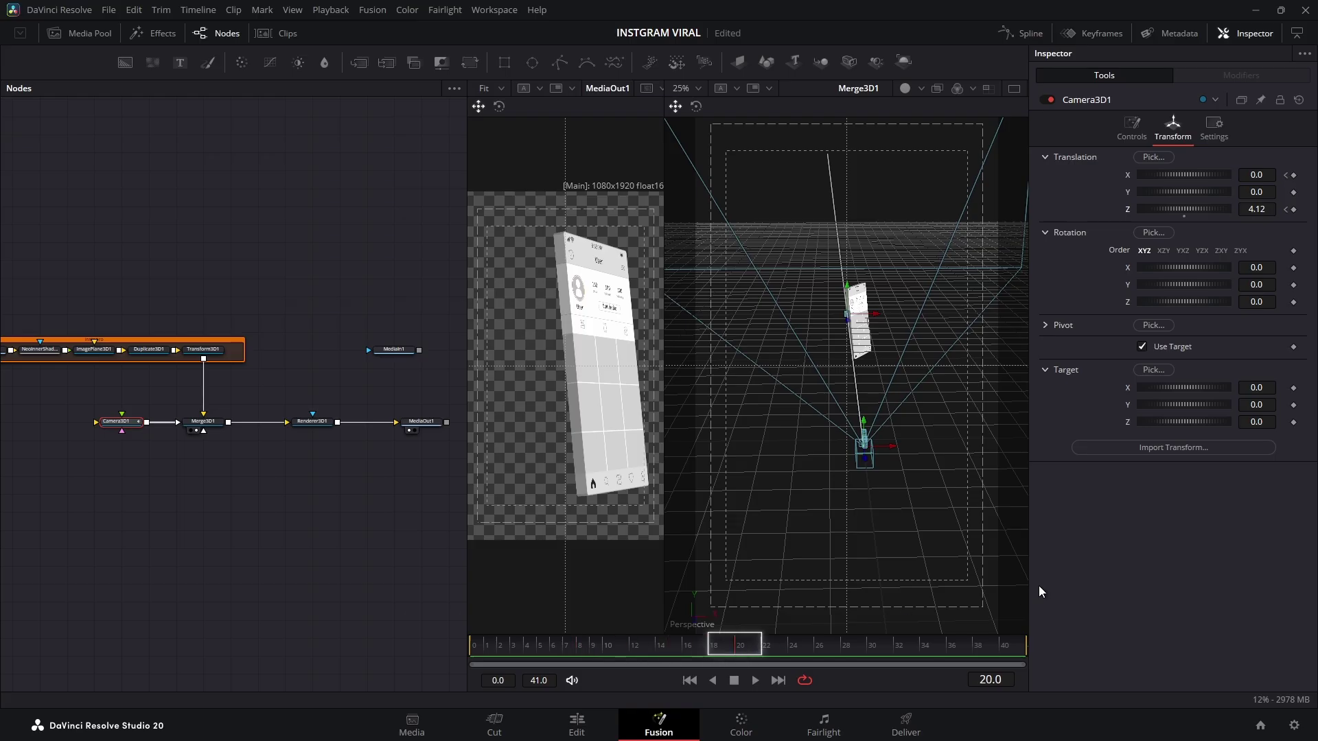
drag(1257, 174, 1313, 174)
mouse_move(1258, 210)
mouse_down()
mouse_move(1232, 209)
mouse_move(1259, 174)
mouse_move(1279, 174)
mouse_move(1236, 209)
mouse_up()
Animate the camera's target X from 0.0 at frame 0 to 0.558 at frame 41 and play the move
drag(734, 646, 461, 627)
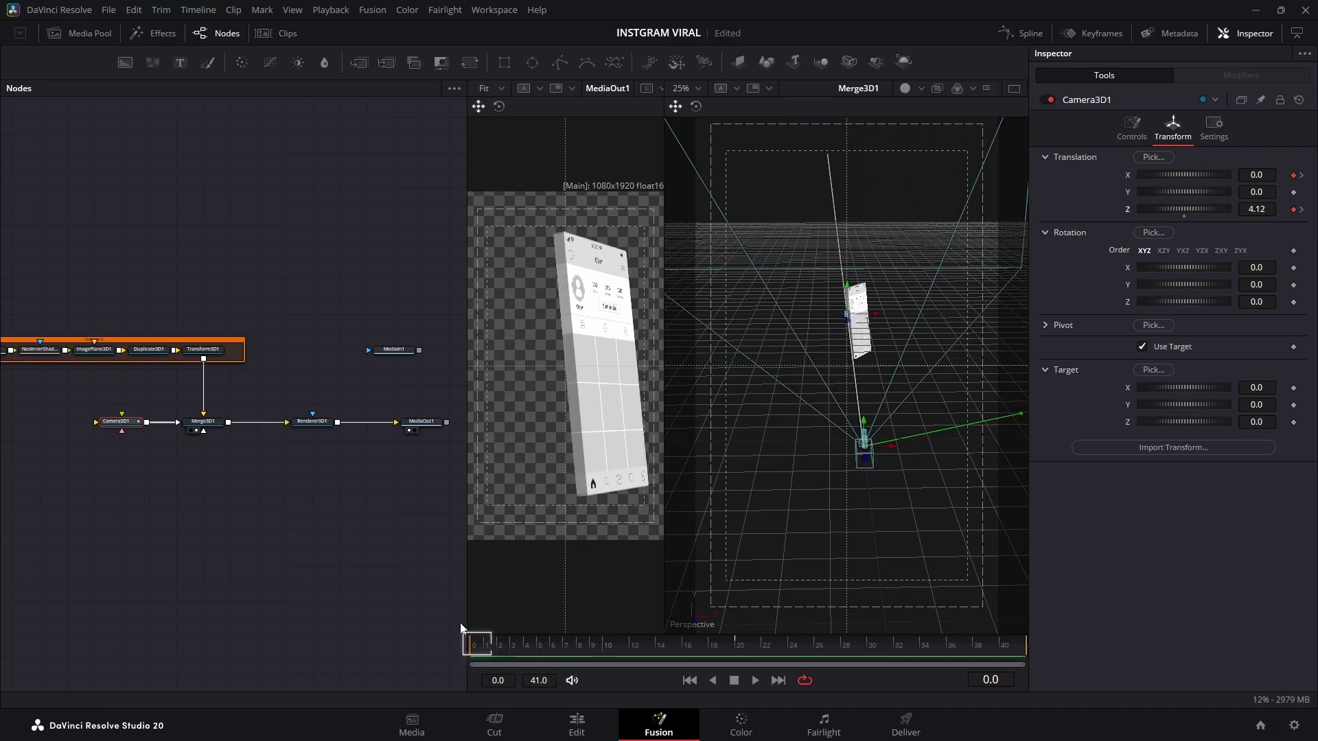
click(1294, 388)
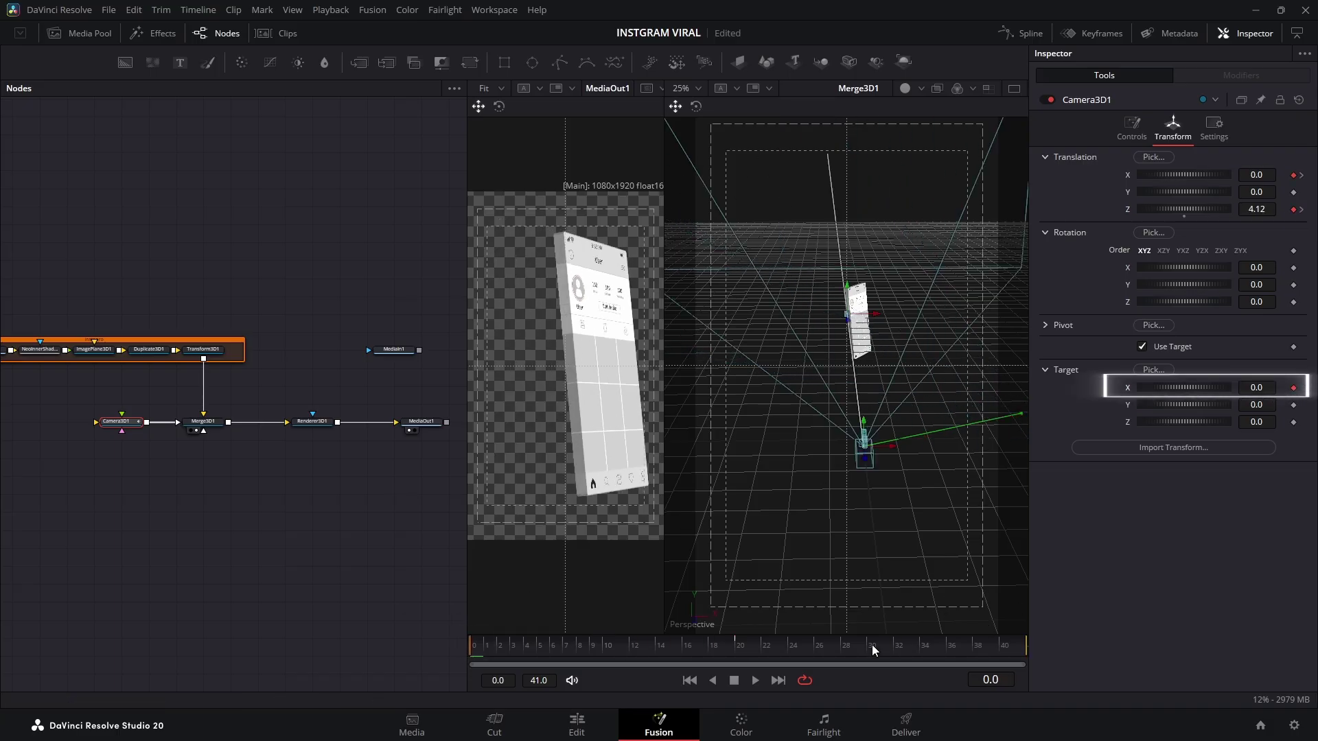
click(1017, 645)
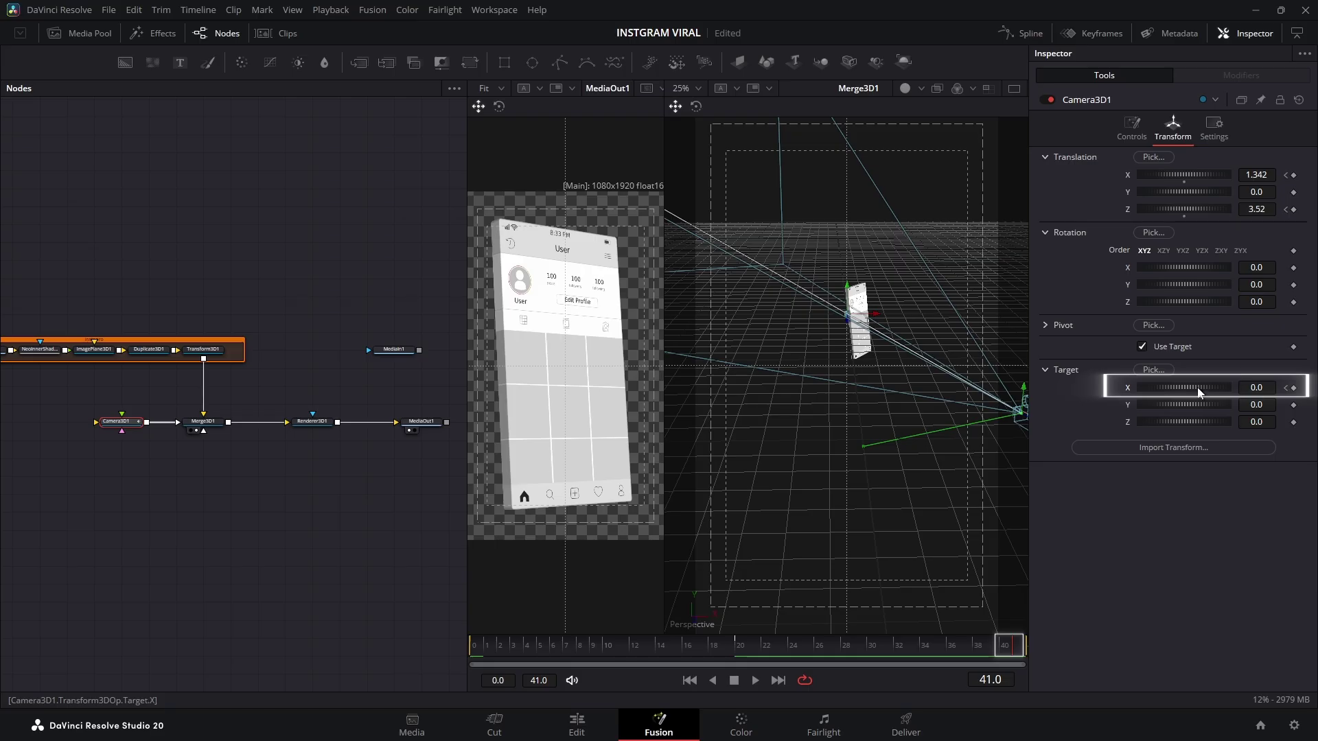
drag(1199, 391, 1229, 394)
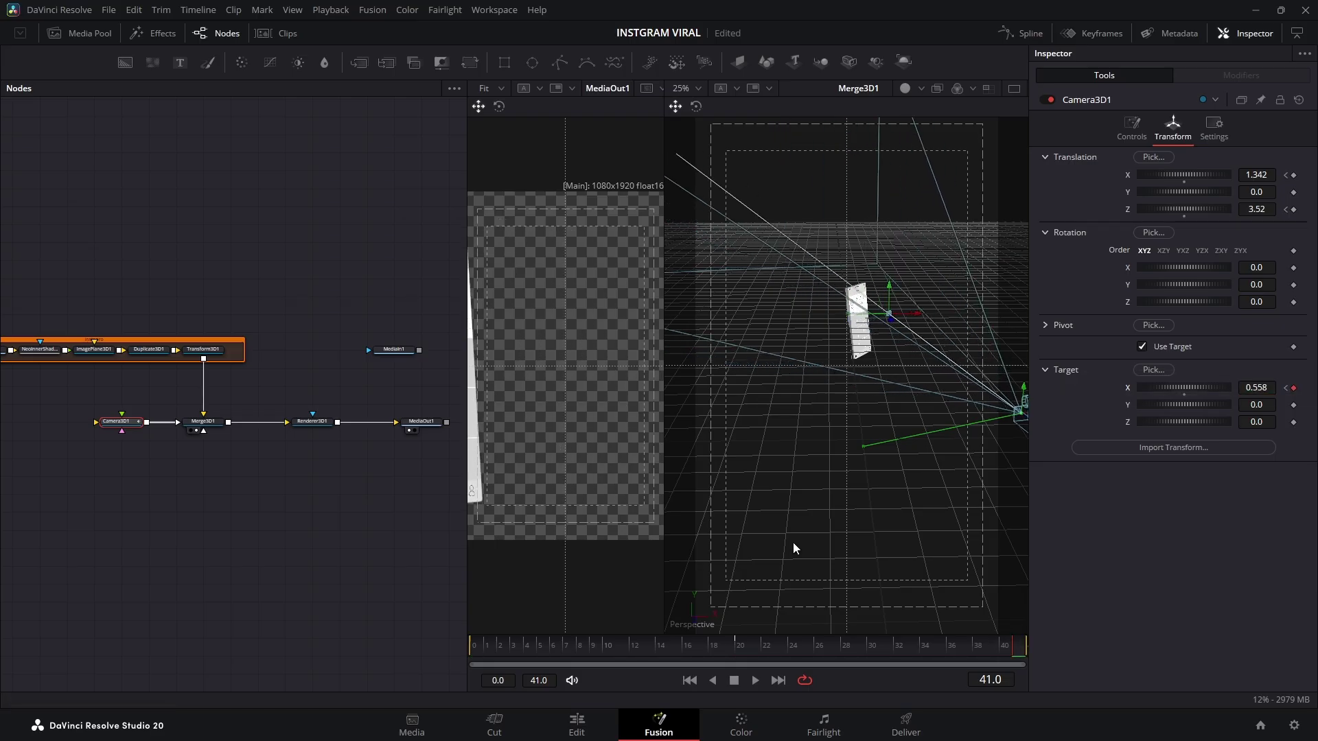
key(space)
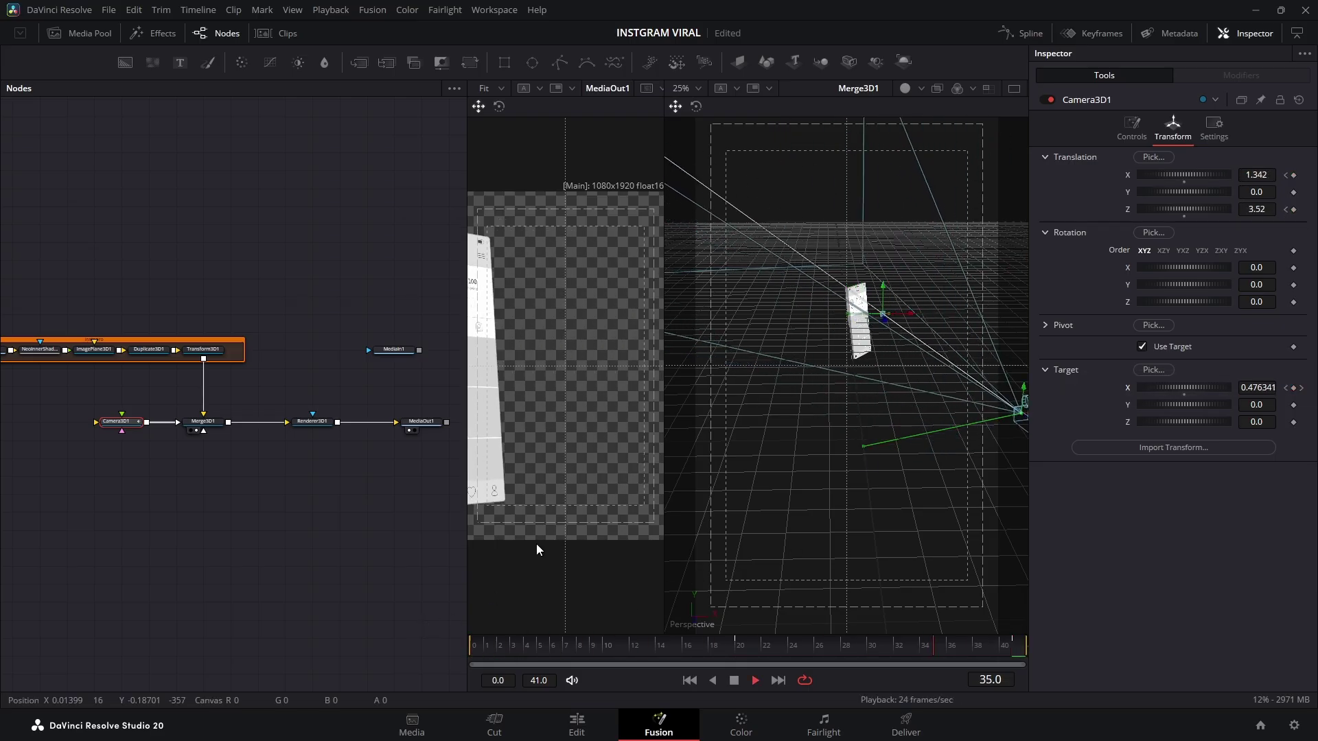
key(space)
Apply Out Cubic easing to the camera's X Offset and Z Offset curves in the Spline editor
click(1025, 31)
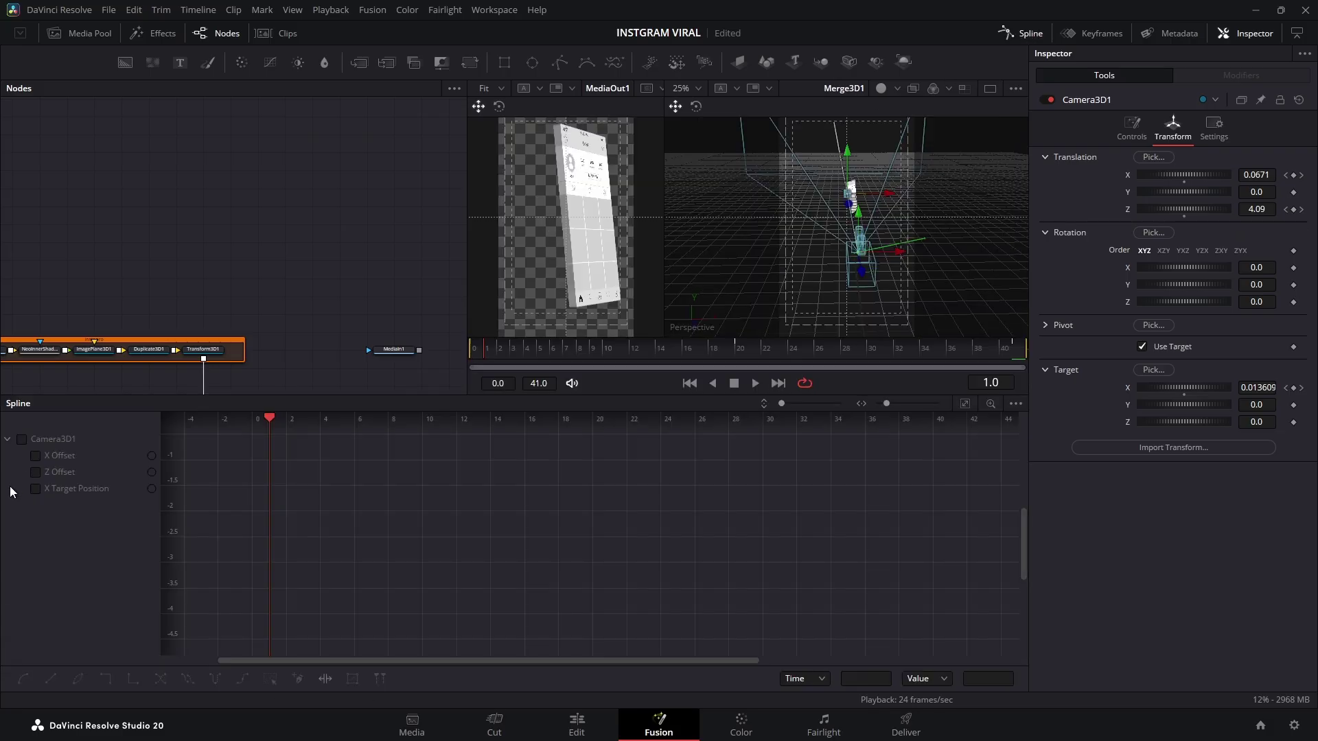
click(25, 440)
click(35, 489)
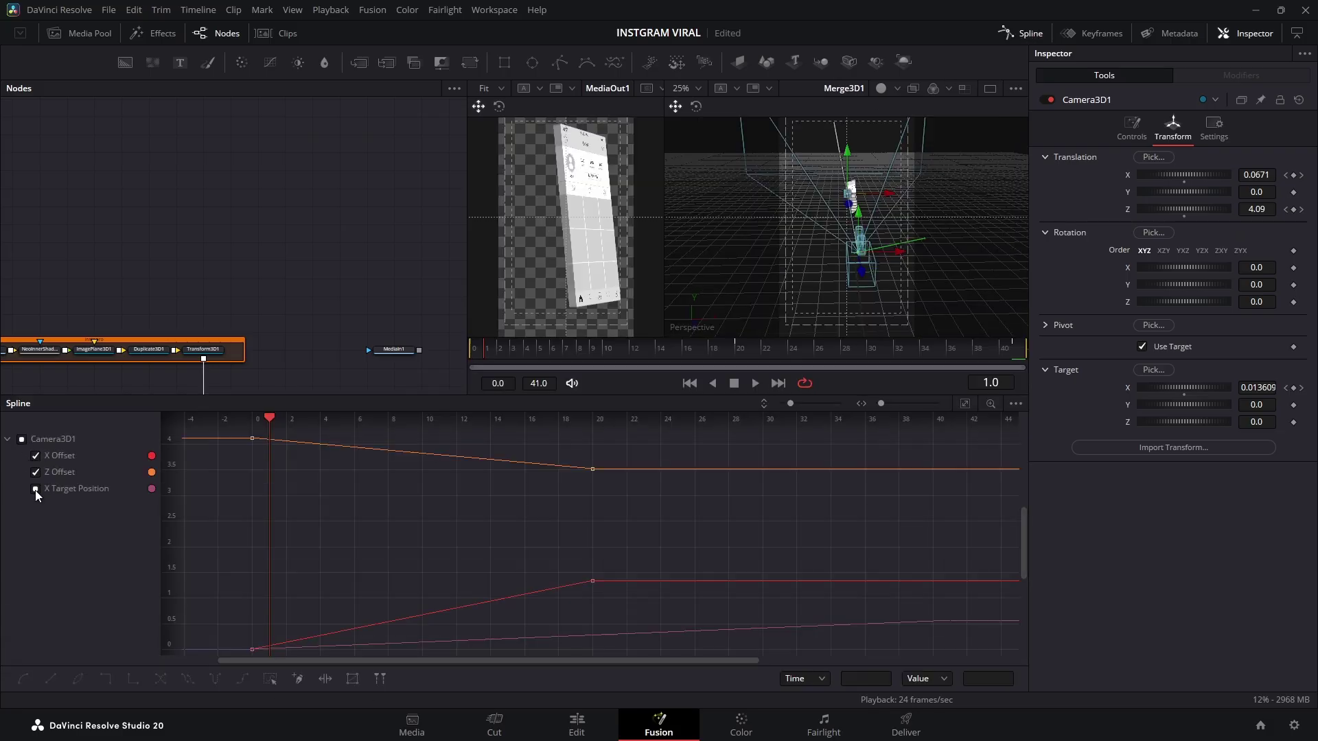
click(965, 405)
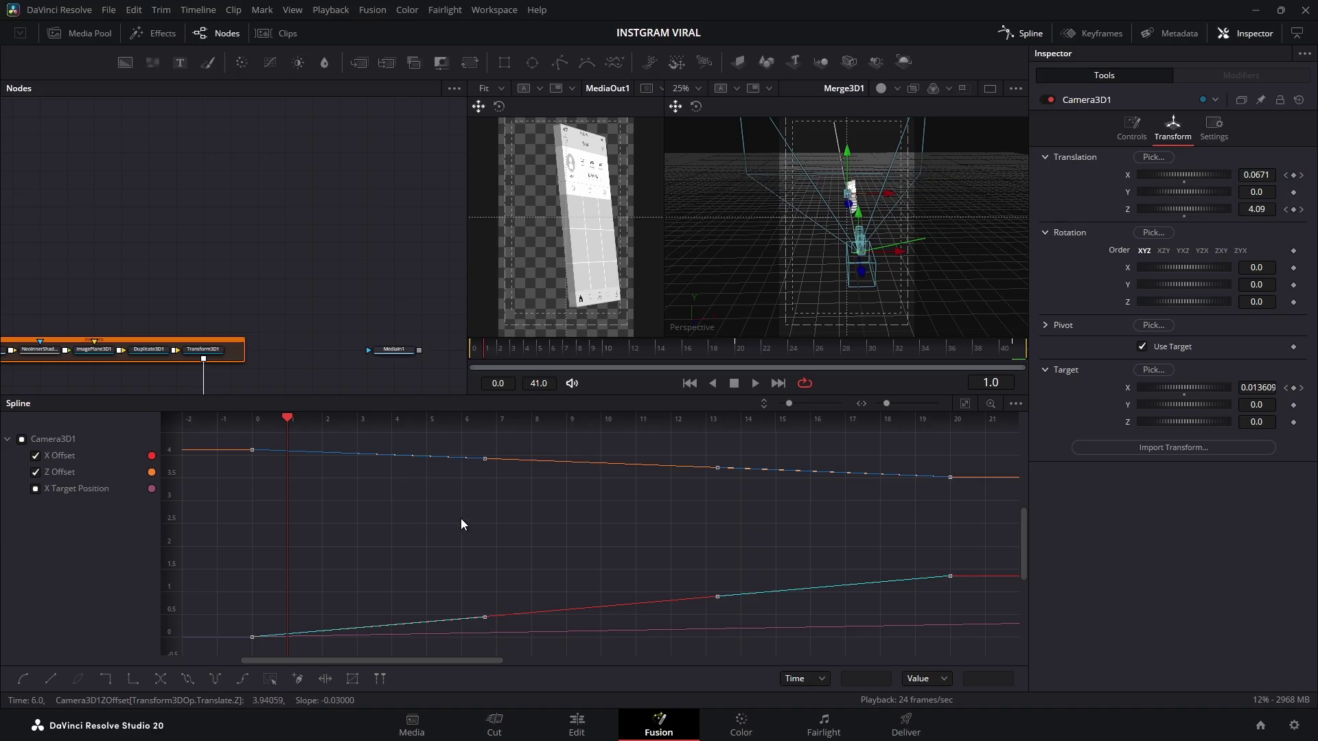
right_click(556, 512)
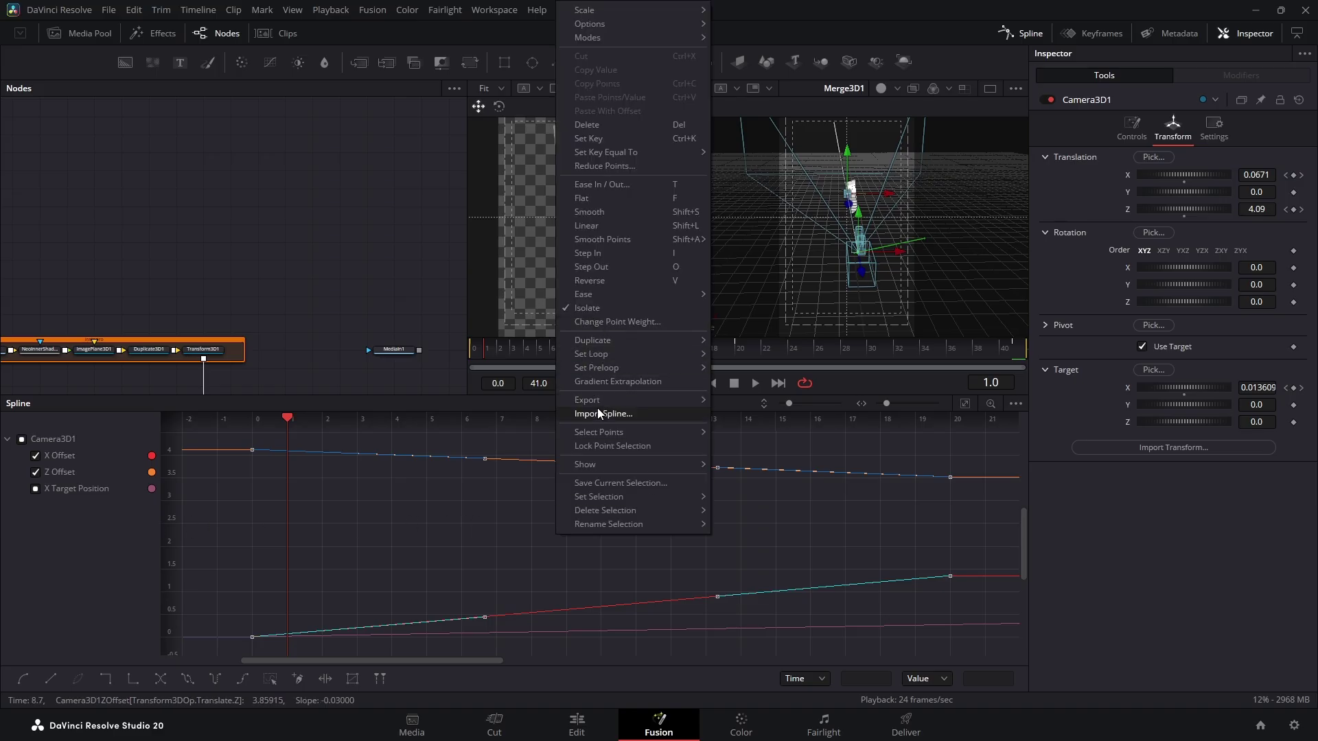
mouse_move(608, 295)
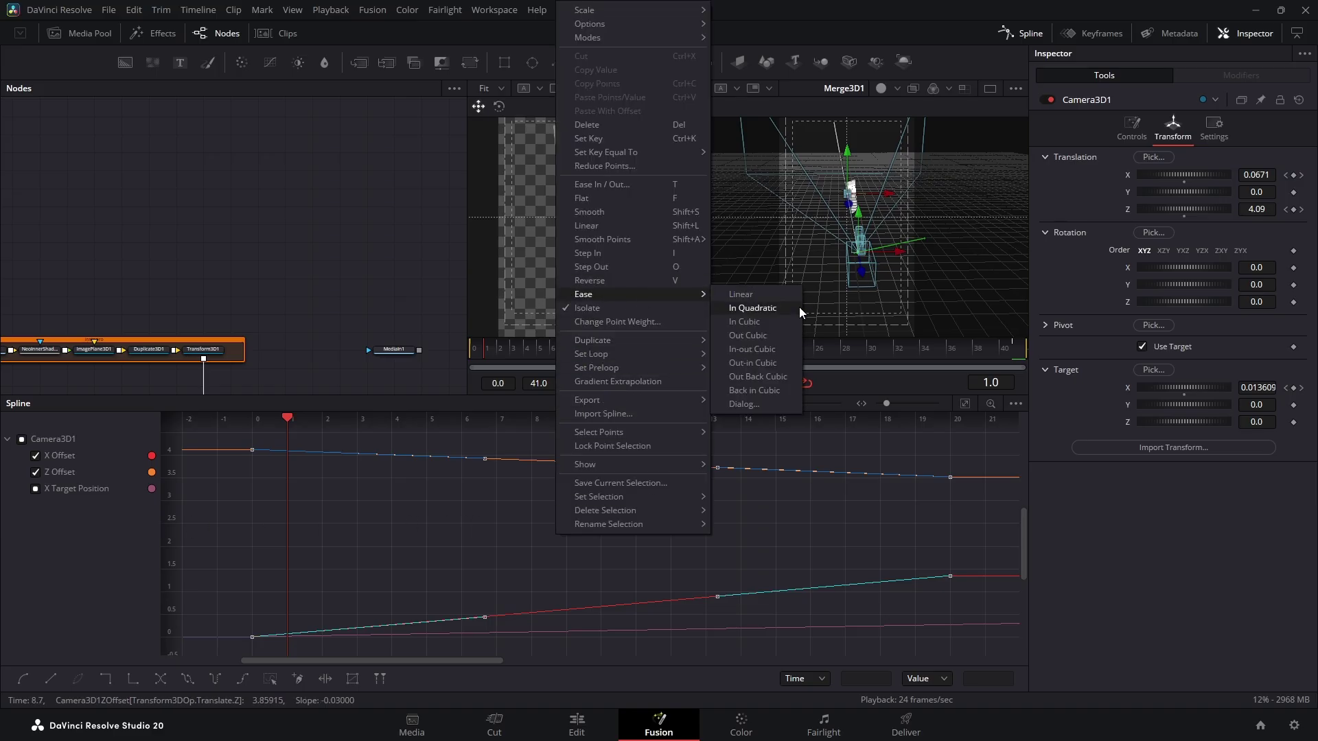
click(757, 336)
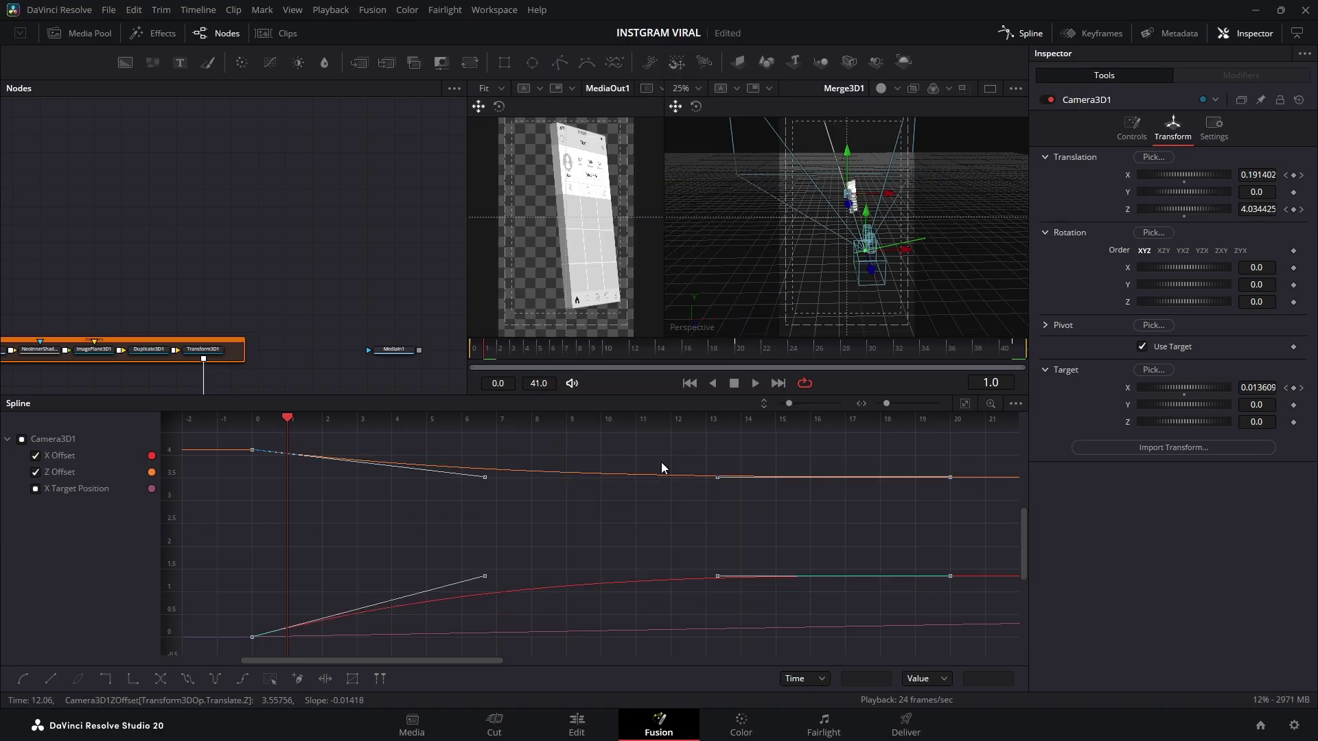
Isolate the camera's X Target Position curve, flatten its keyframes, set locked ease in and out to 73.7, and close the Spline editor
click(22, 439)
click(35, 489)
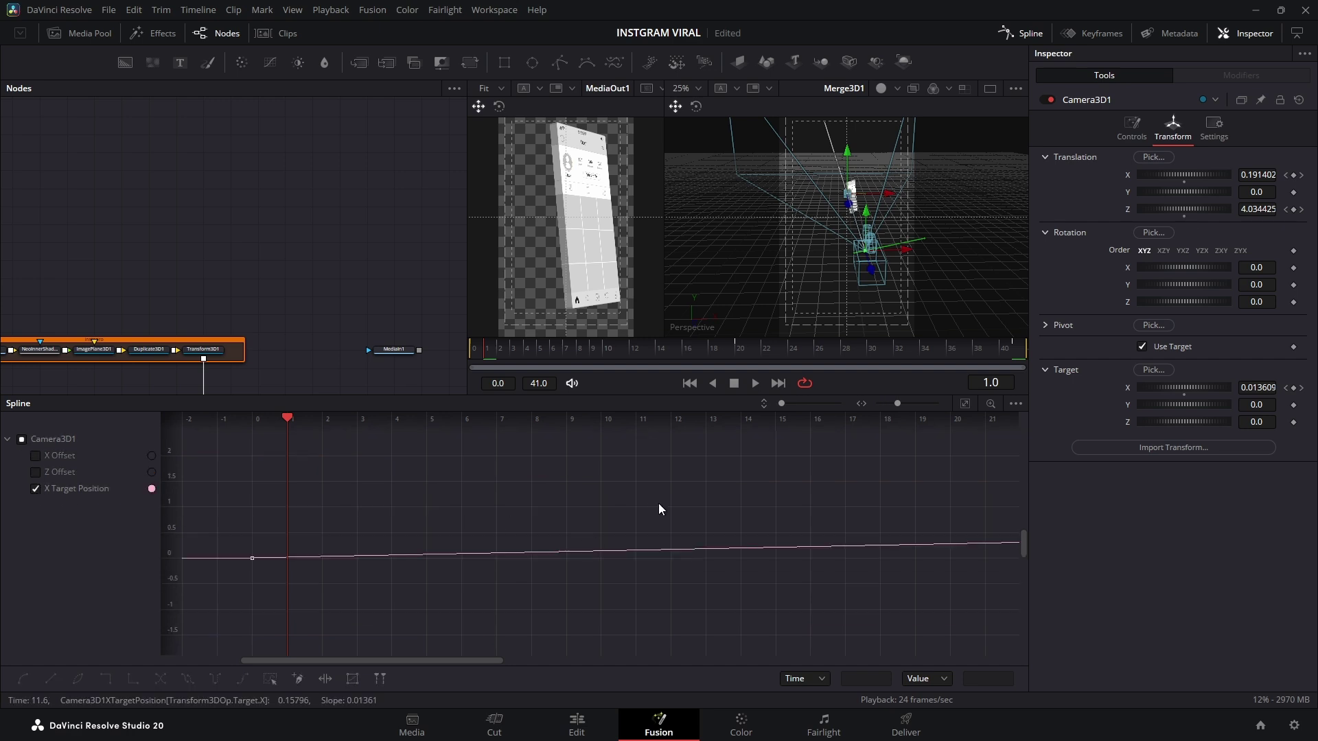
key(ctrl+a)
key(f)
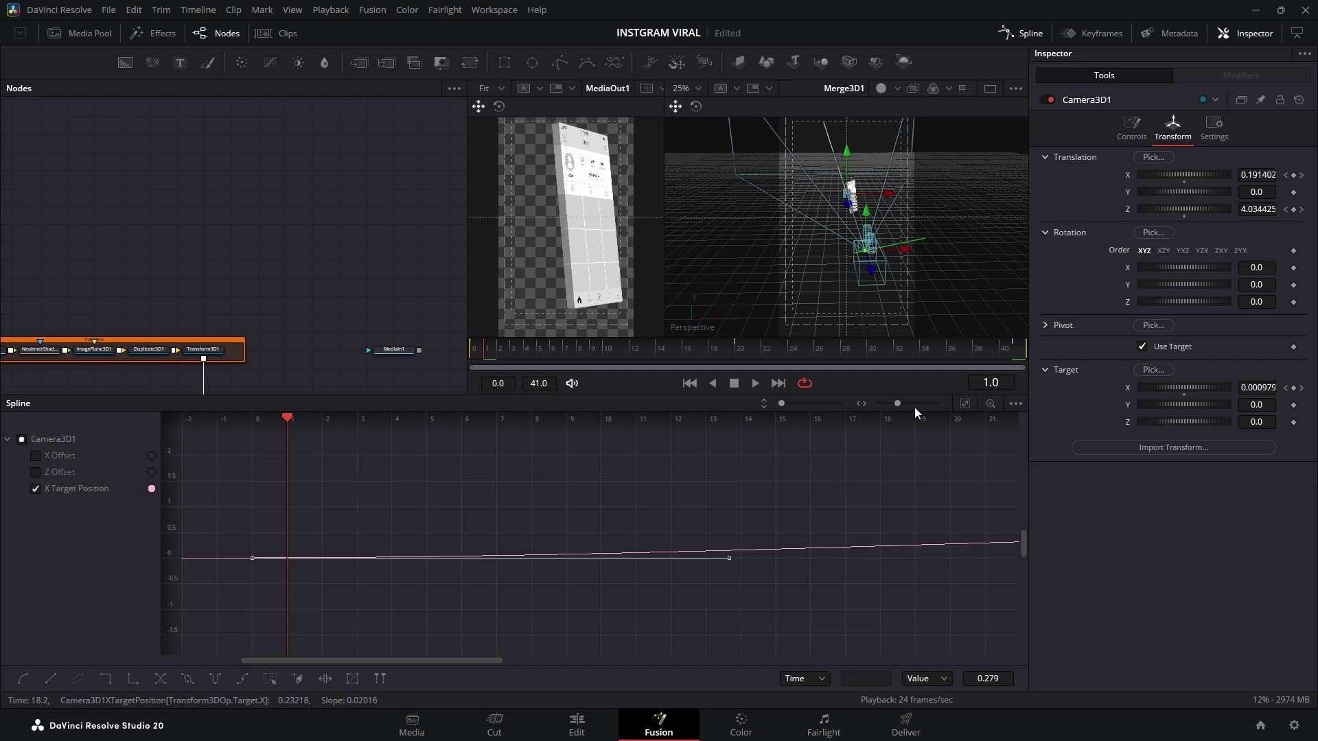
click(964, 403)
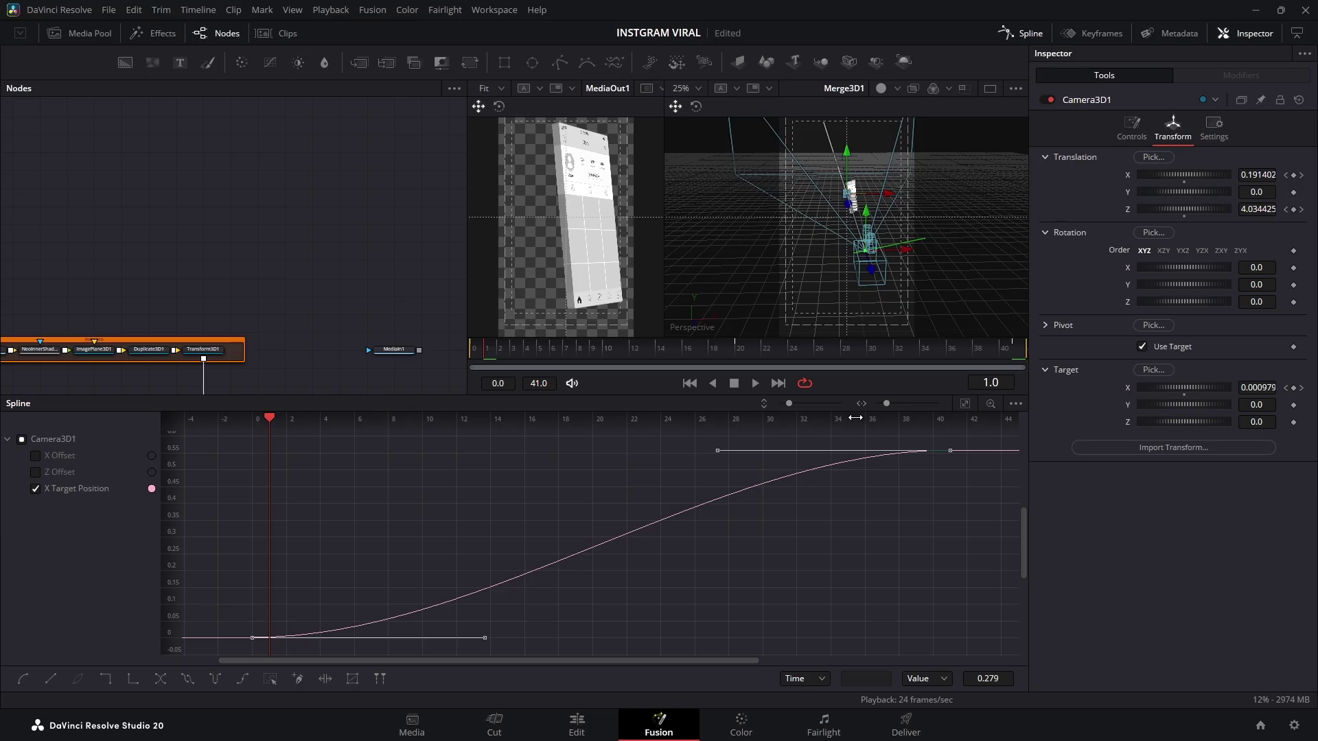
key(t)
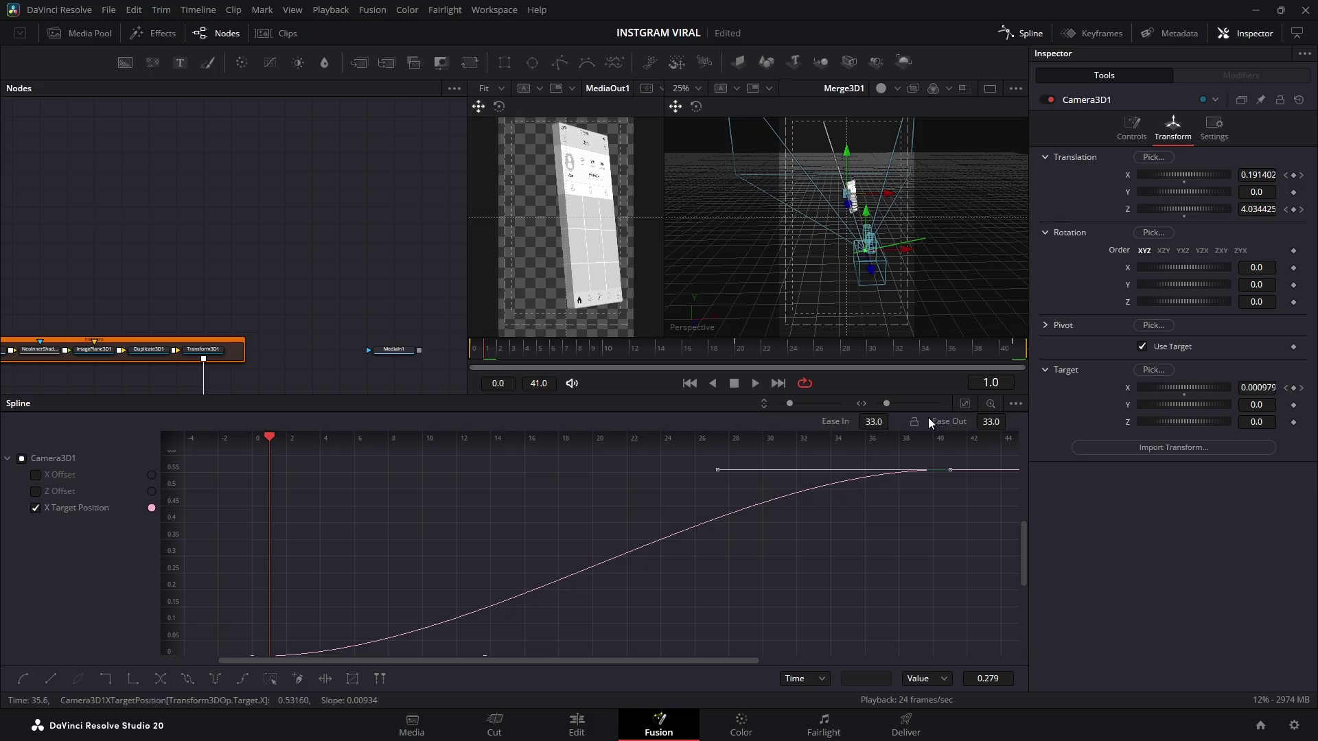
drag(876, 421, 947, 418)
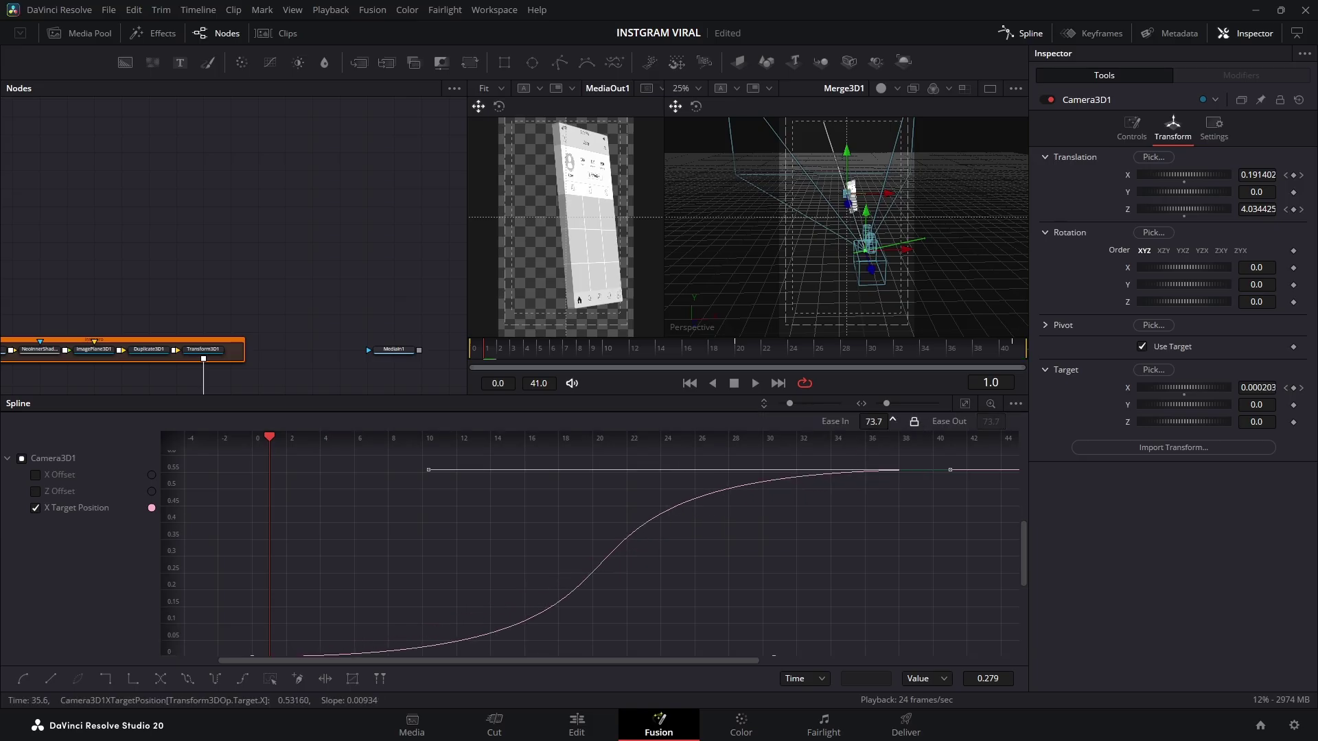
click(1020, 36)
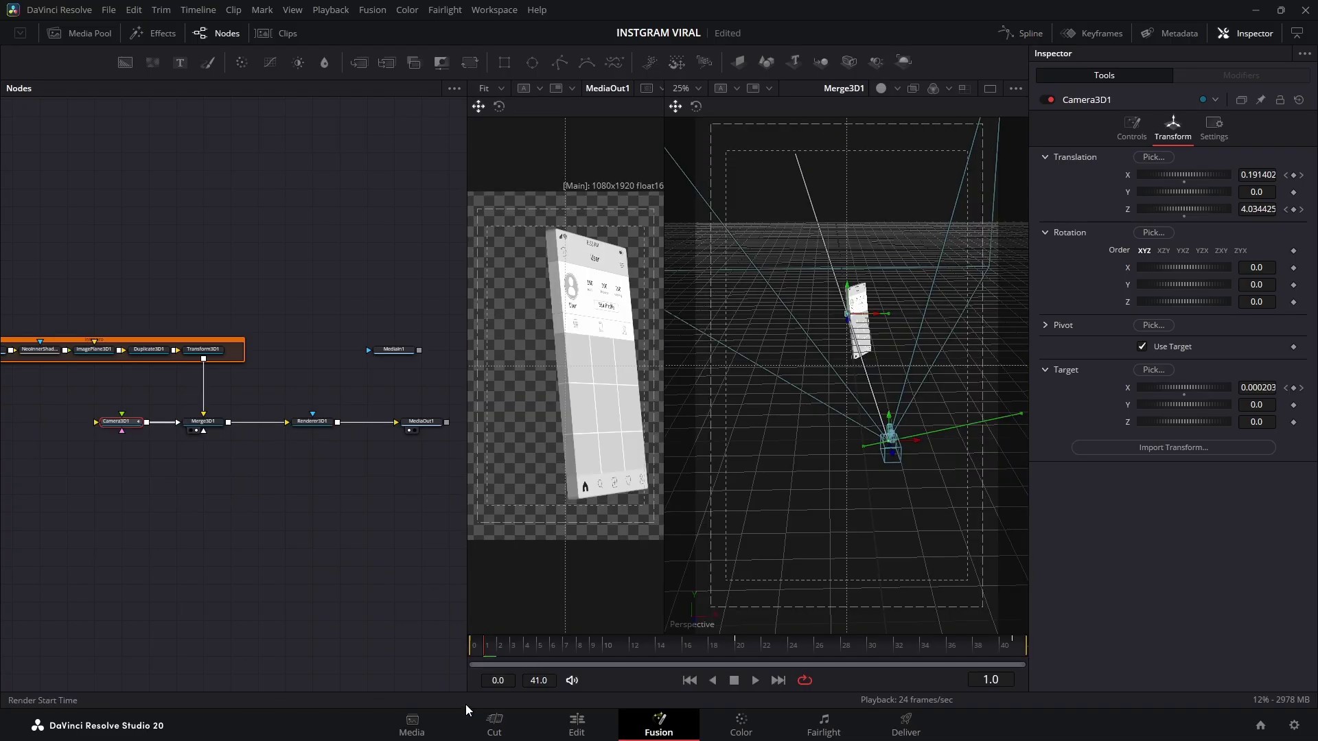
Play the eased camera move and compare it with the reference by showing MediaIn1 and MediaOut1 side by side
key(space)
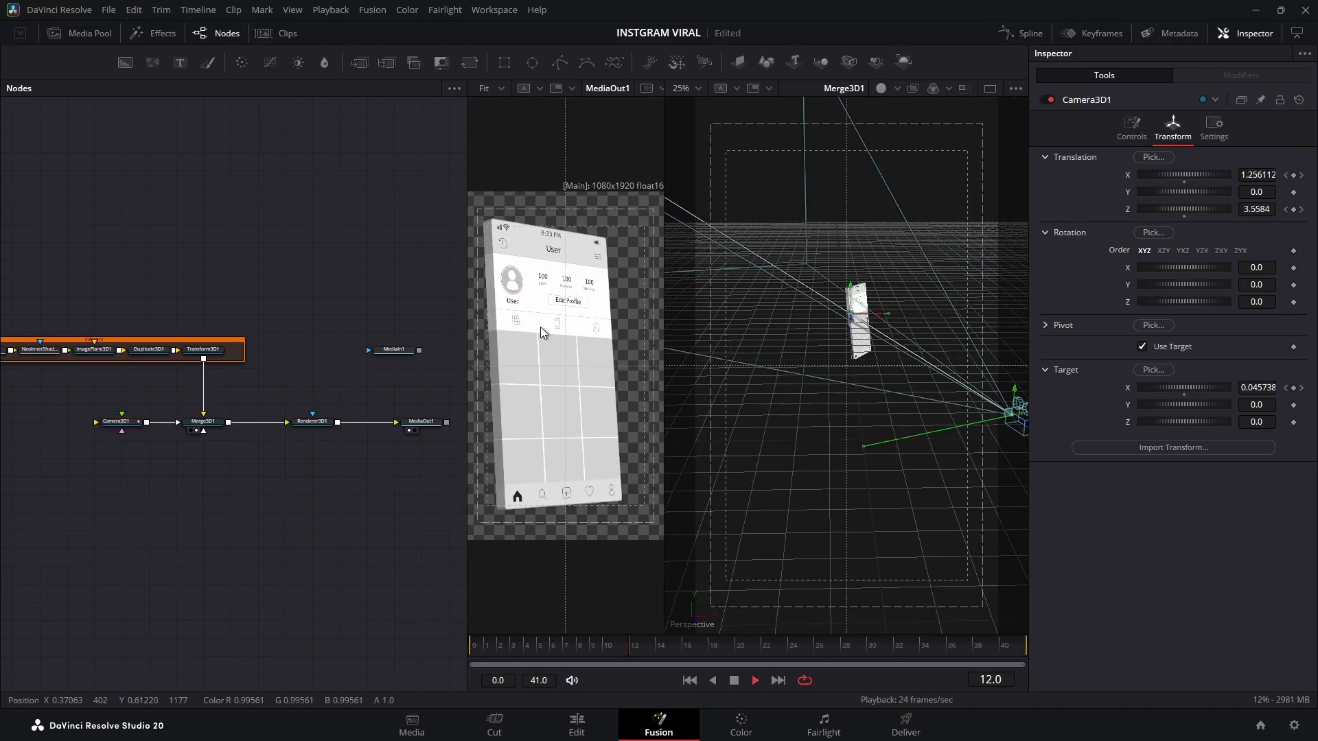
key(space)
click(405, 352)
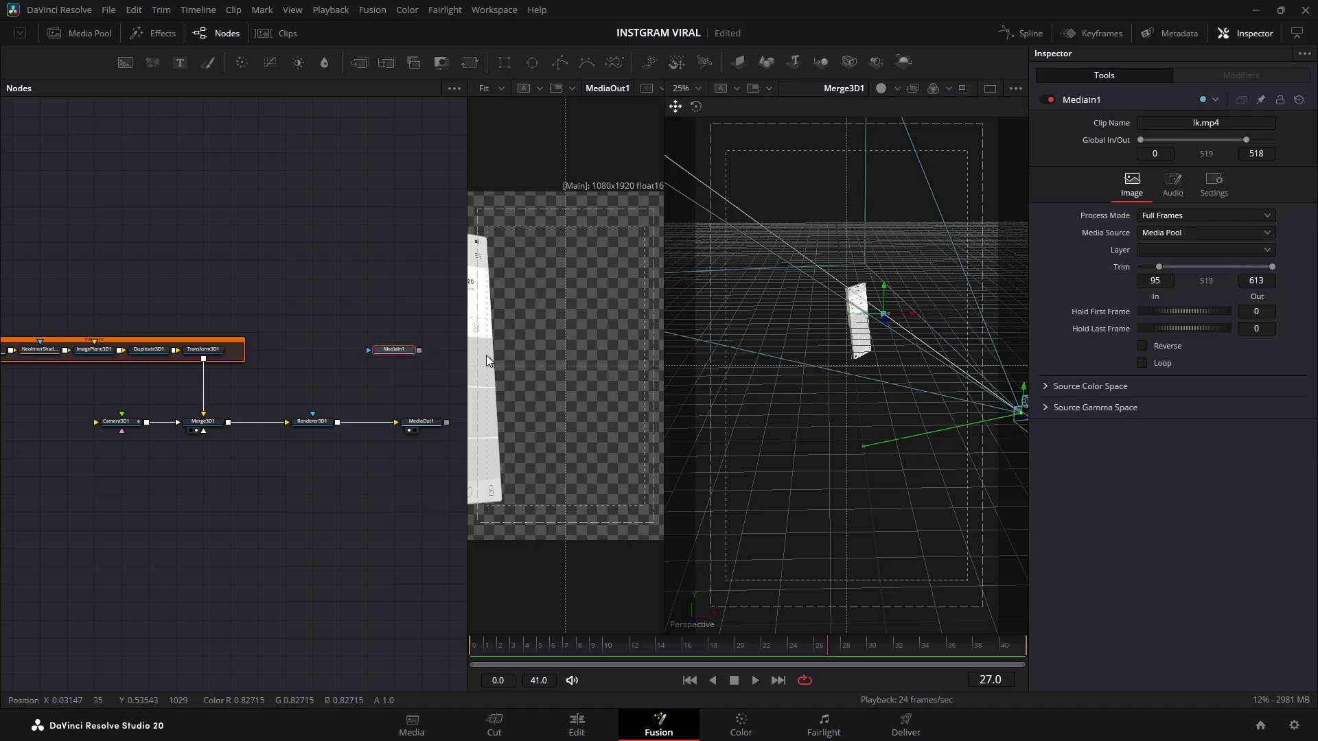
key(1)
click(417, 425)
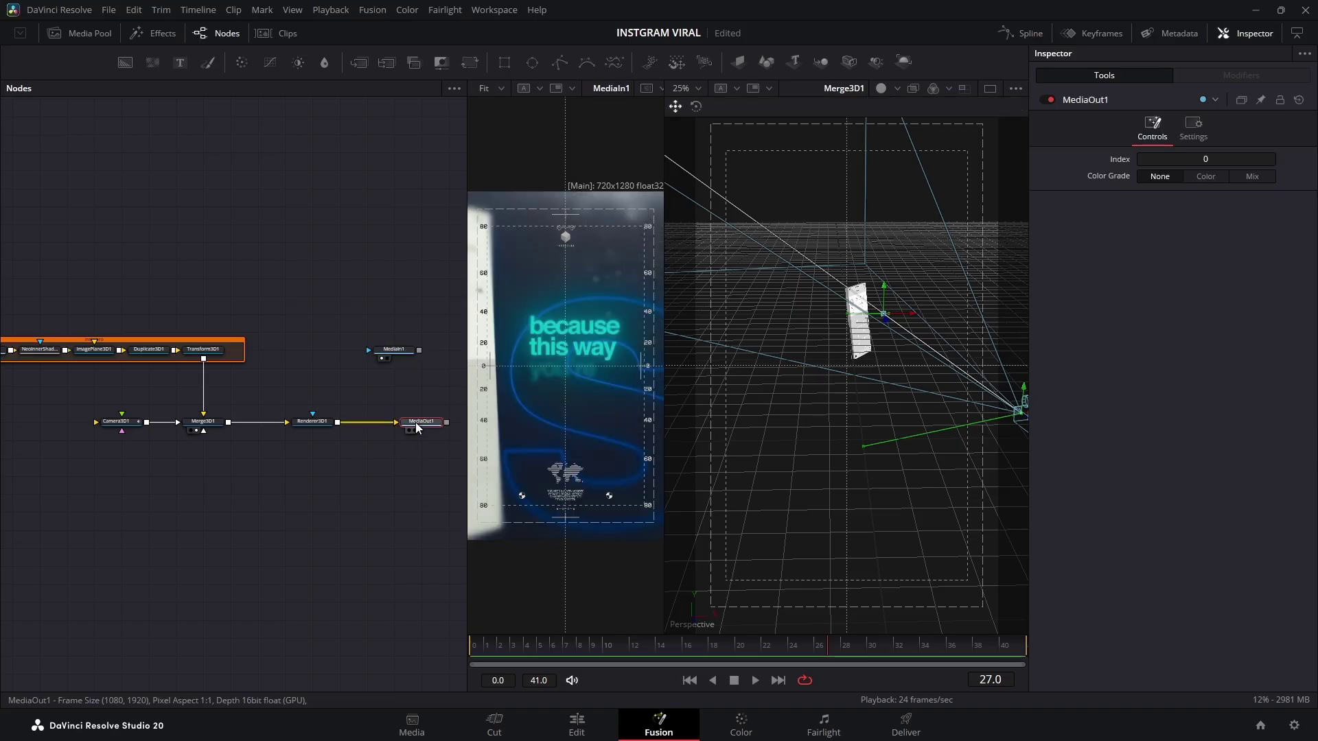
key(2)
drag(493, 648, 342, 635)
key(space)
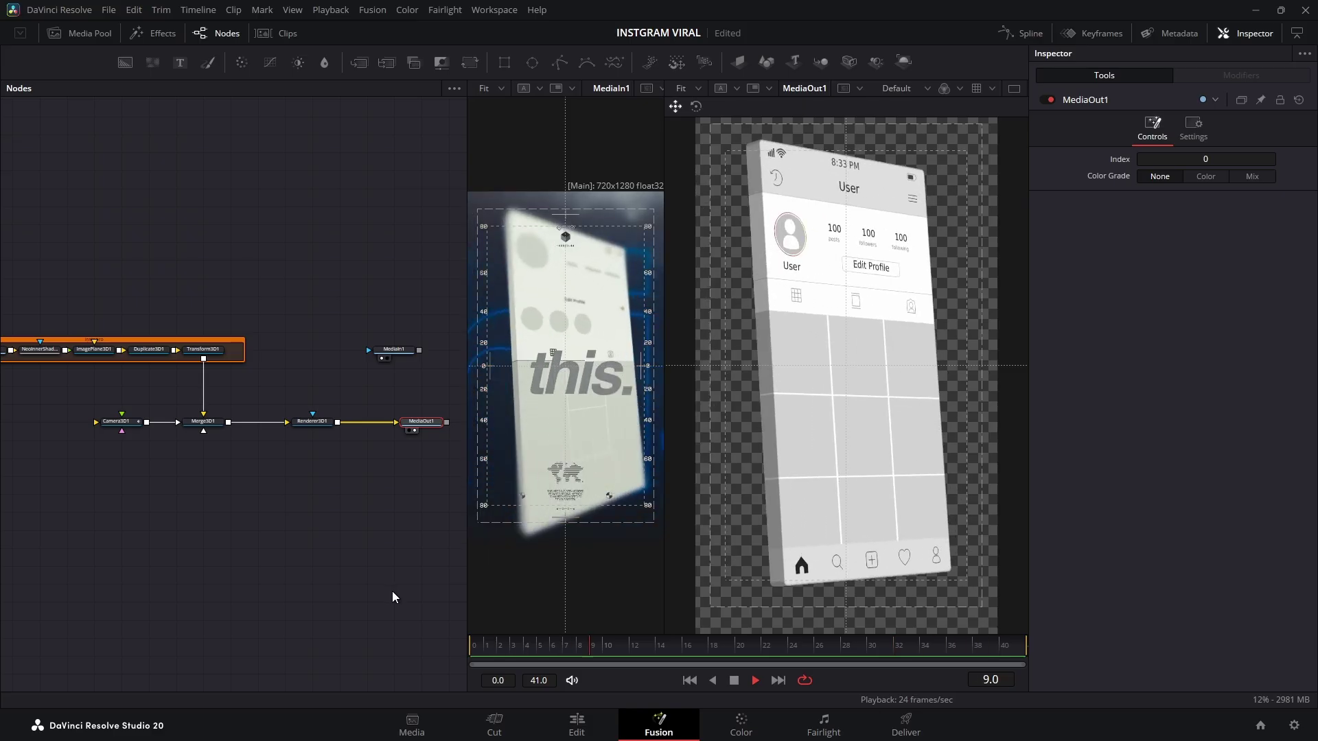
key(space)
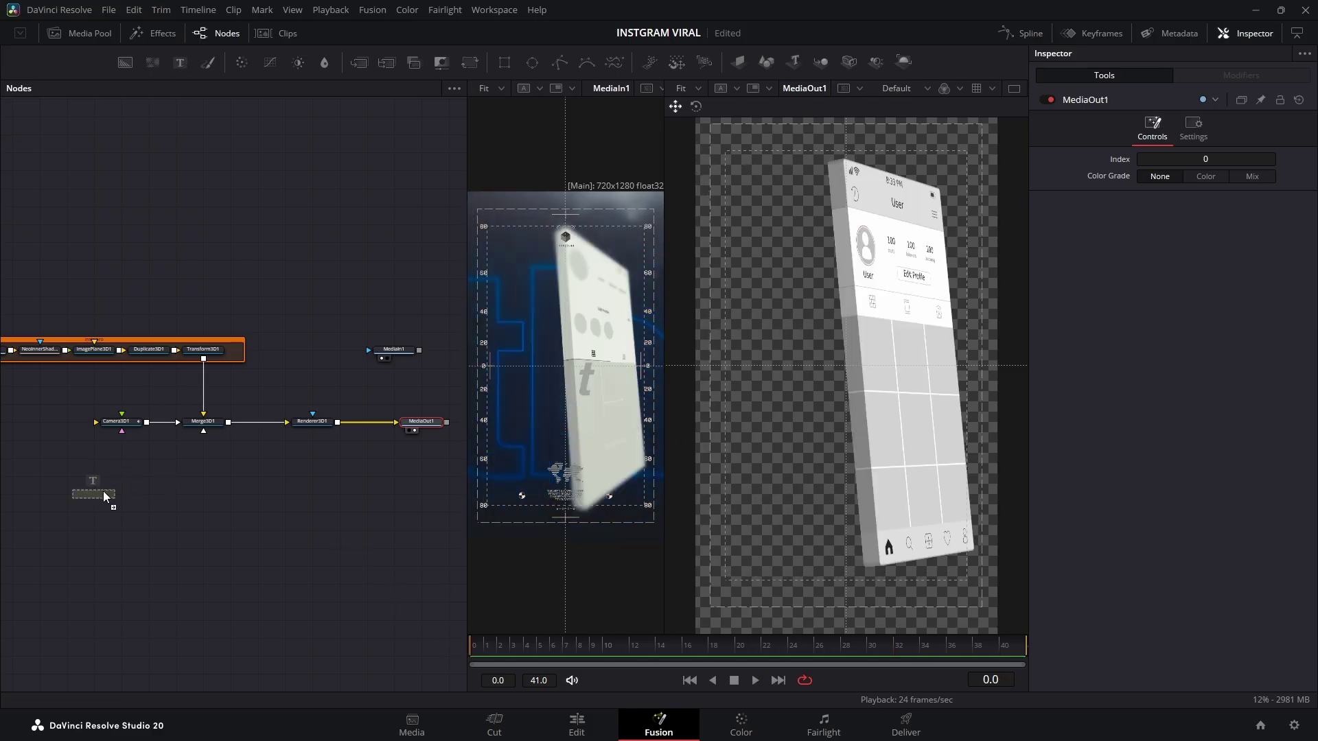
Add a text node below the camera reading "this" and set its font to Helvetica
drag(103, 492, 107, 492)
click(1103, 221)
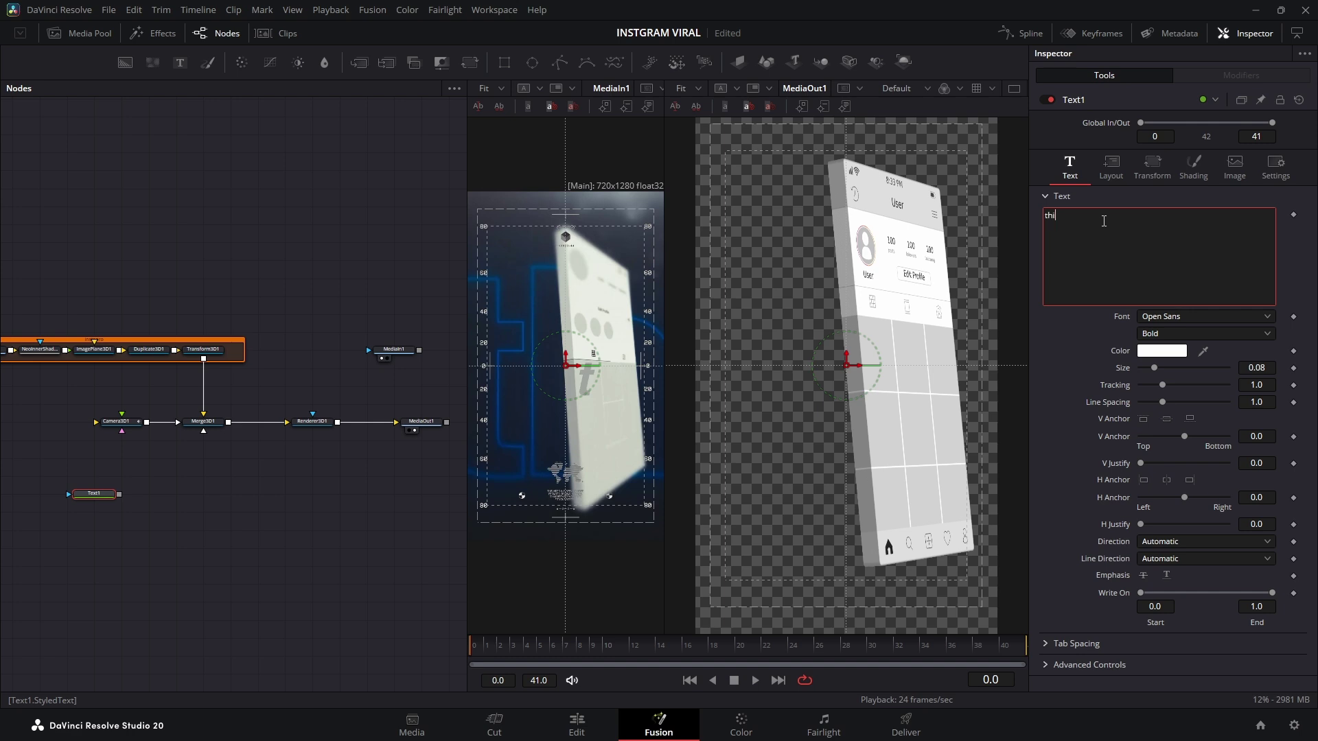
text(this)
click(1153, 318)
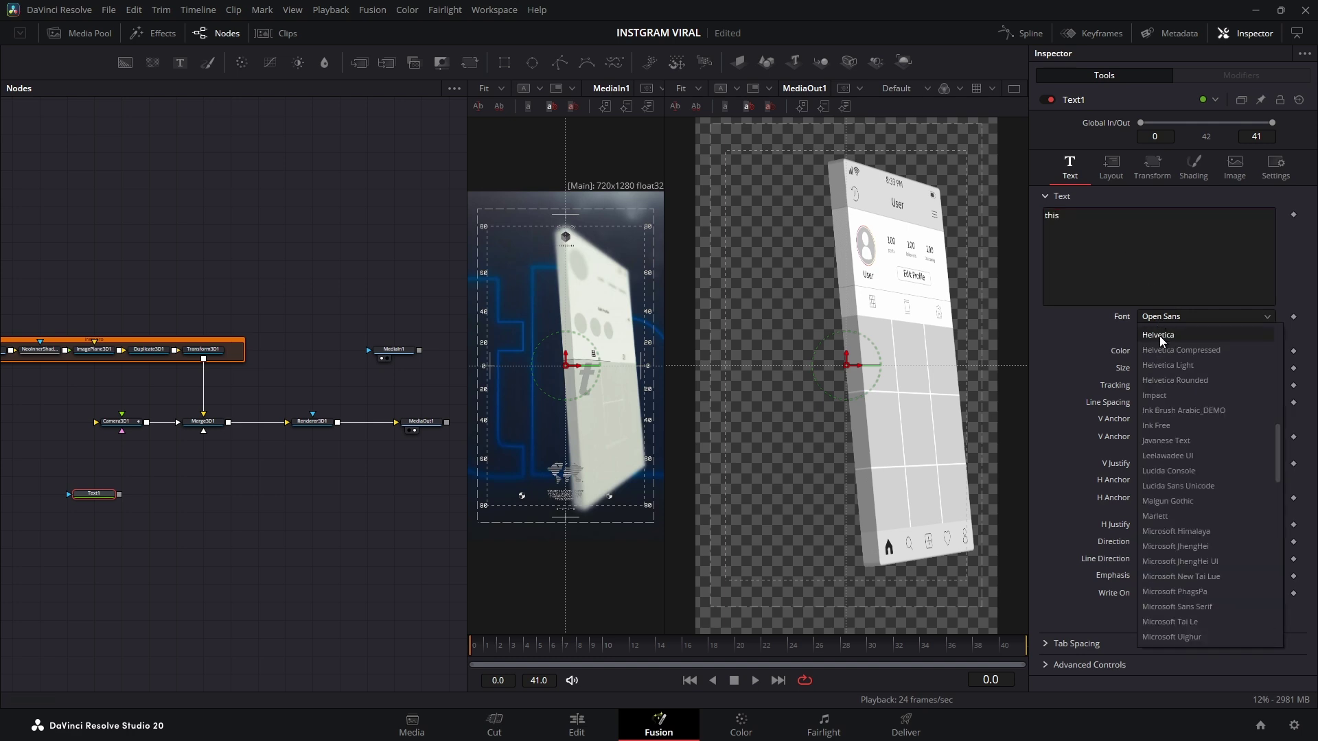
click(1159, 336)
Add an image plane after the text node, connect it to Merge3D1, and line both nodes up beneath the merge
click(739, 61)
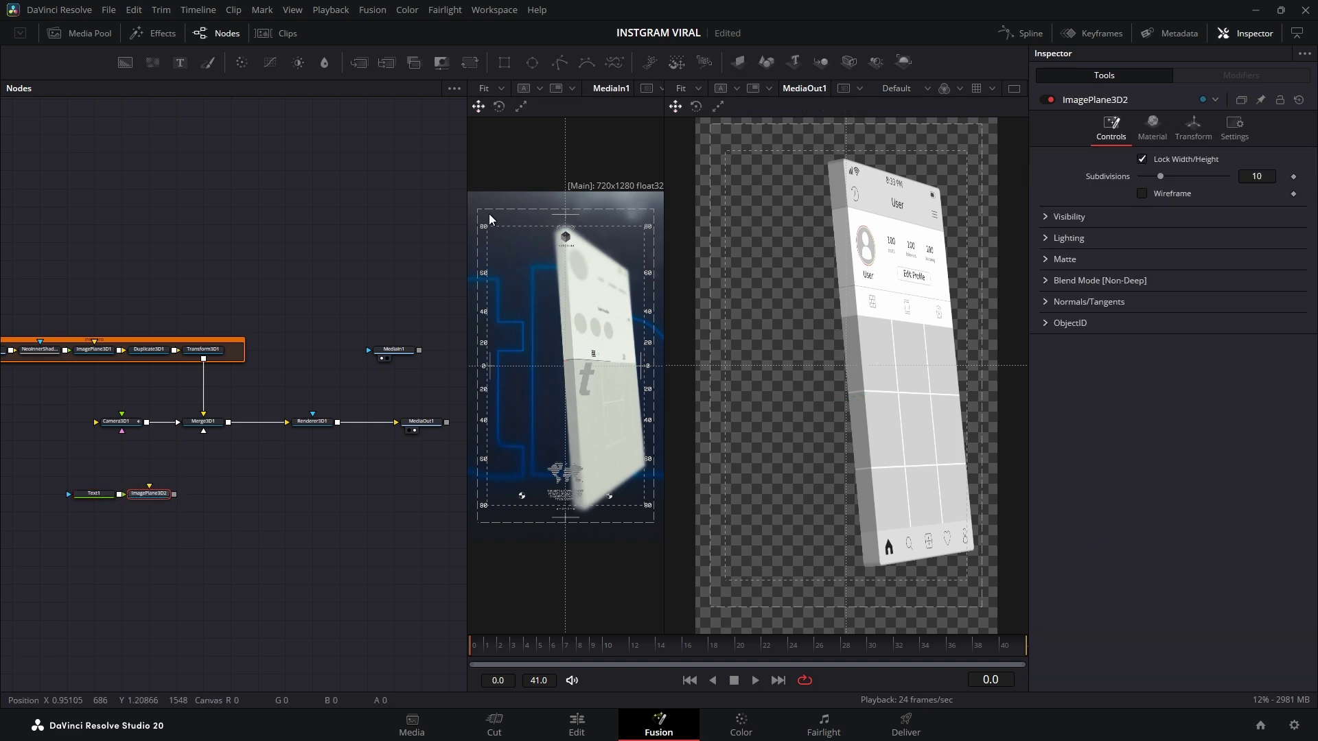
drag(174, 494, 210, 429)
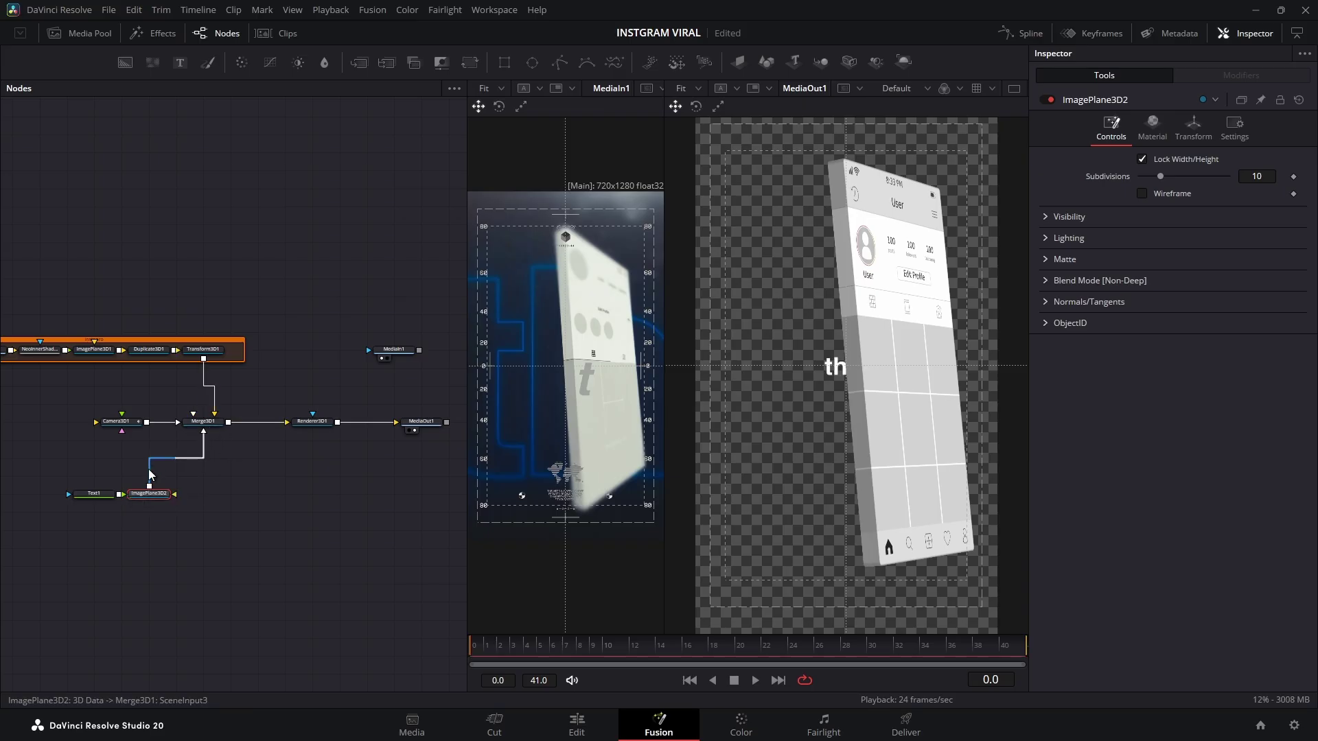
drag(95, 481, 204, 476)
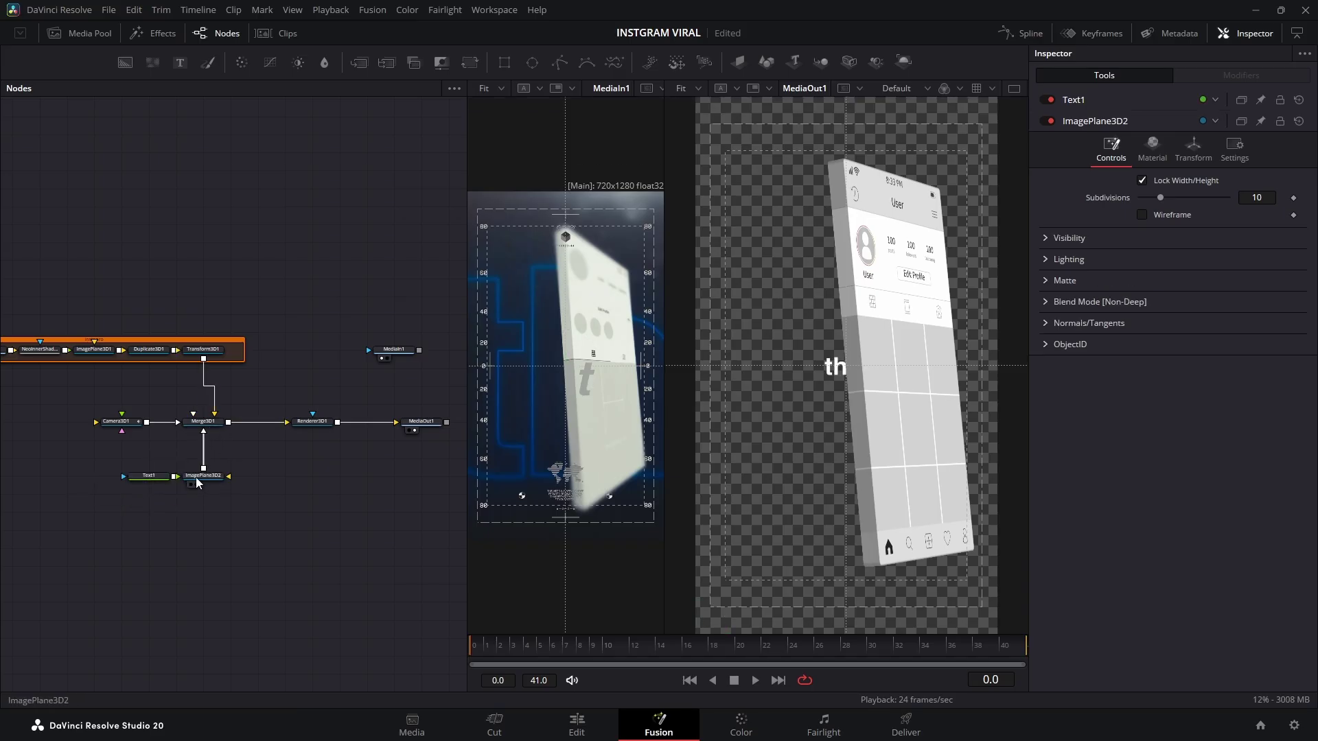
Set the text size to 0.5 and shade it as an orange outline with a thickness of 0.0042
click(154, 477)
drag(1156, 369, 1250, 377)
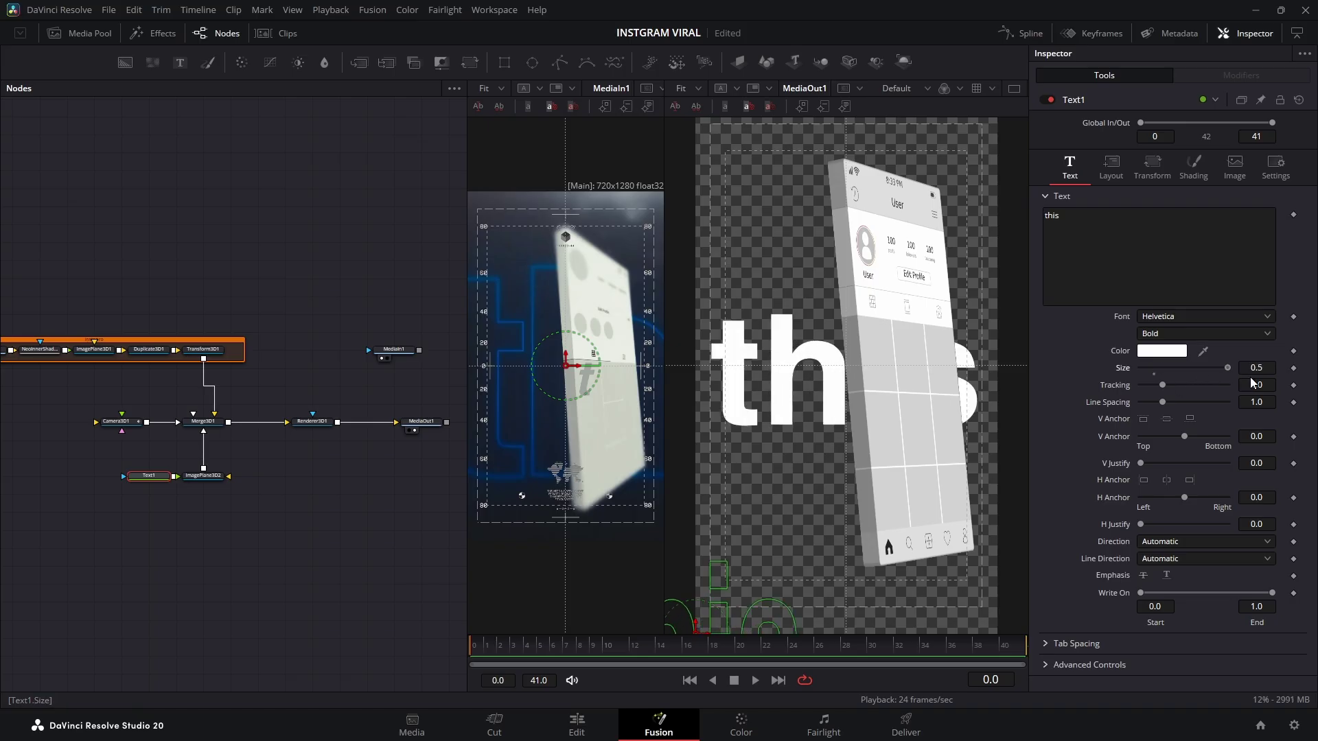
click(1198, 164)
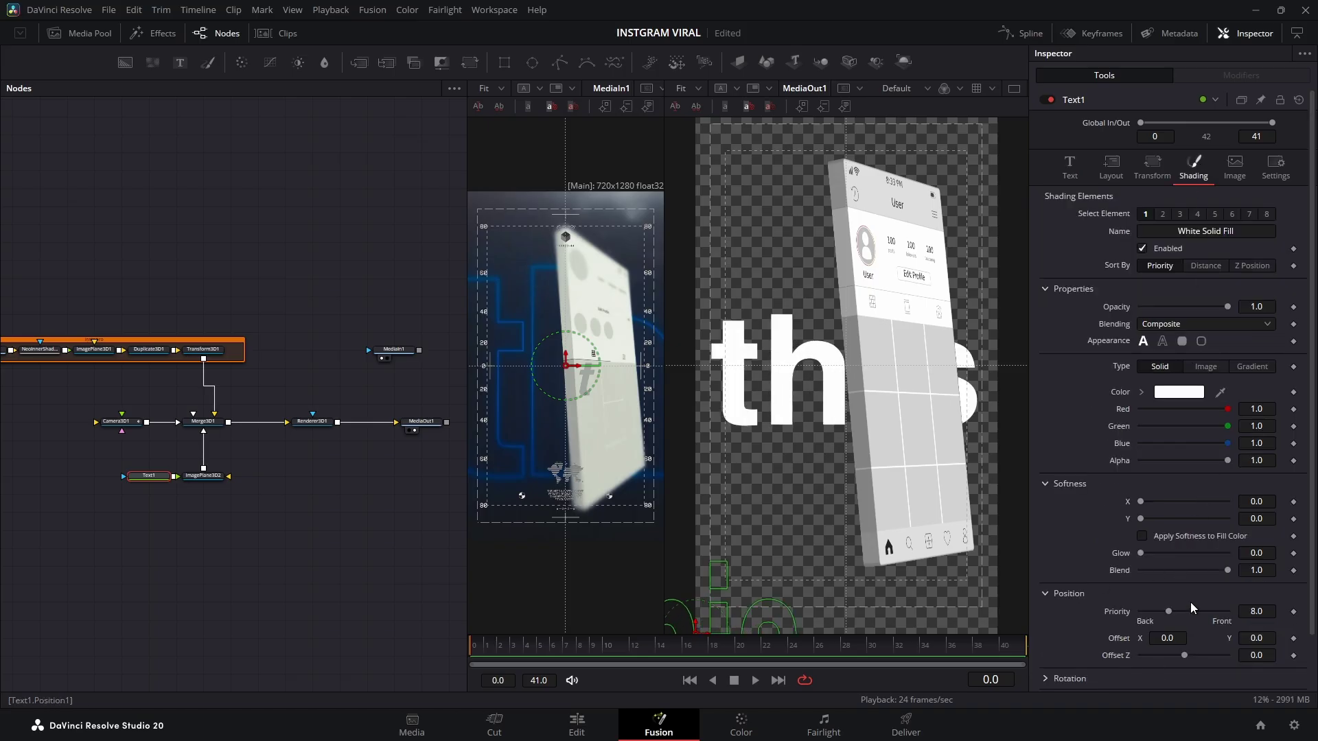
click(1161, 341)
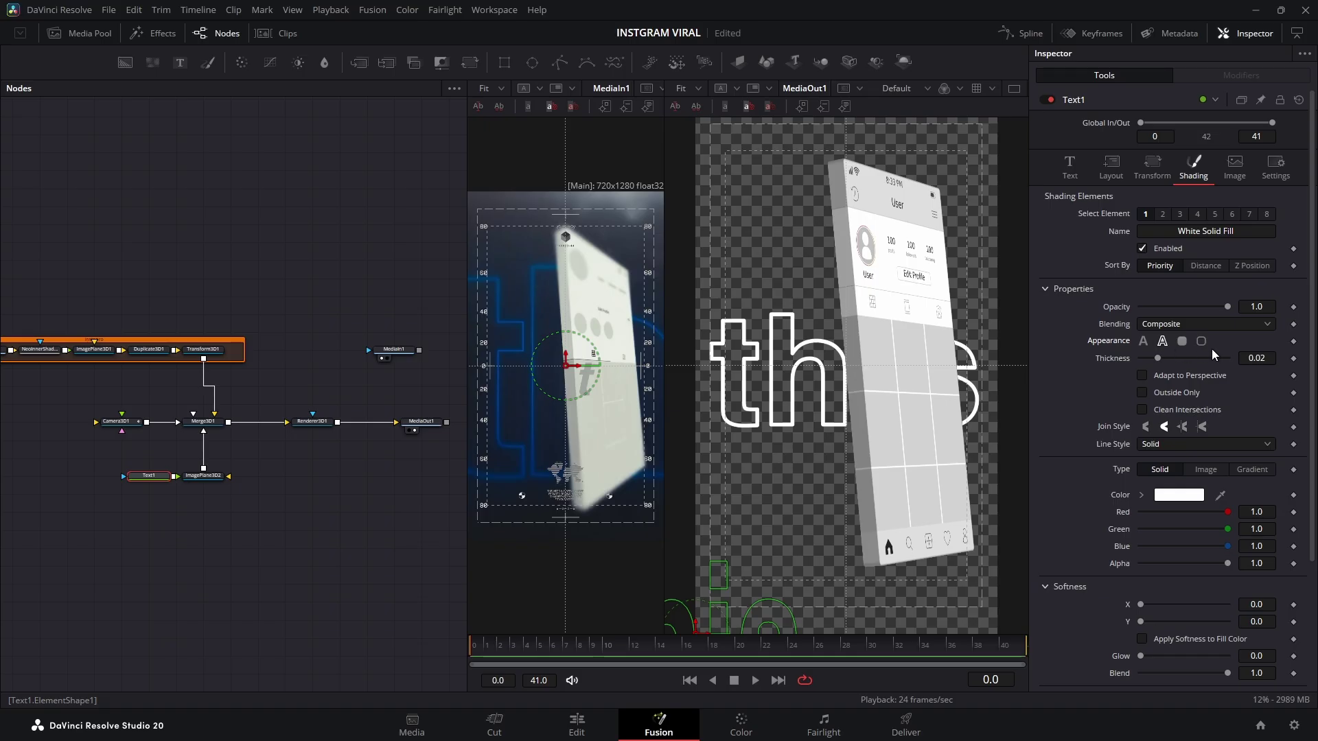
drag(1256, 358, 1265, 358)
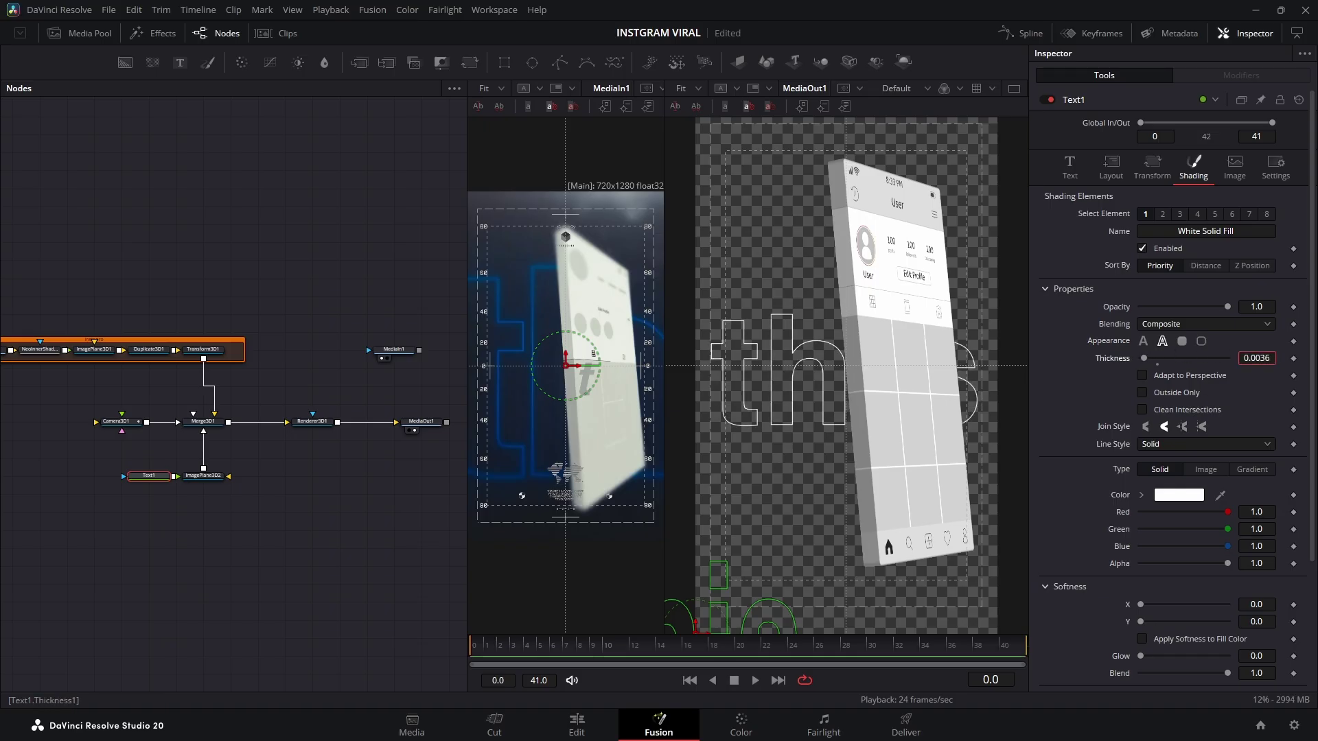
click(1179, 495)
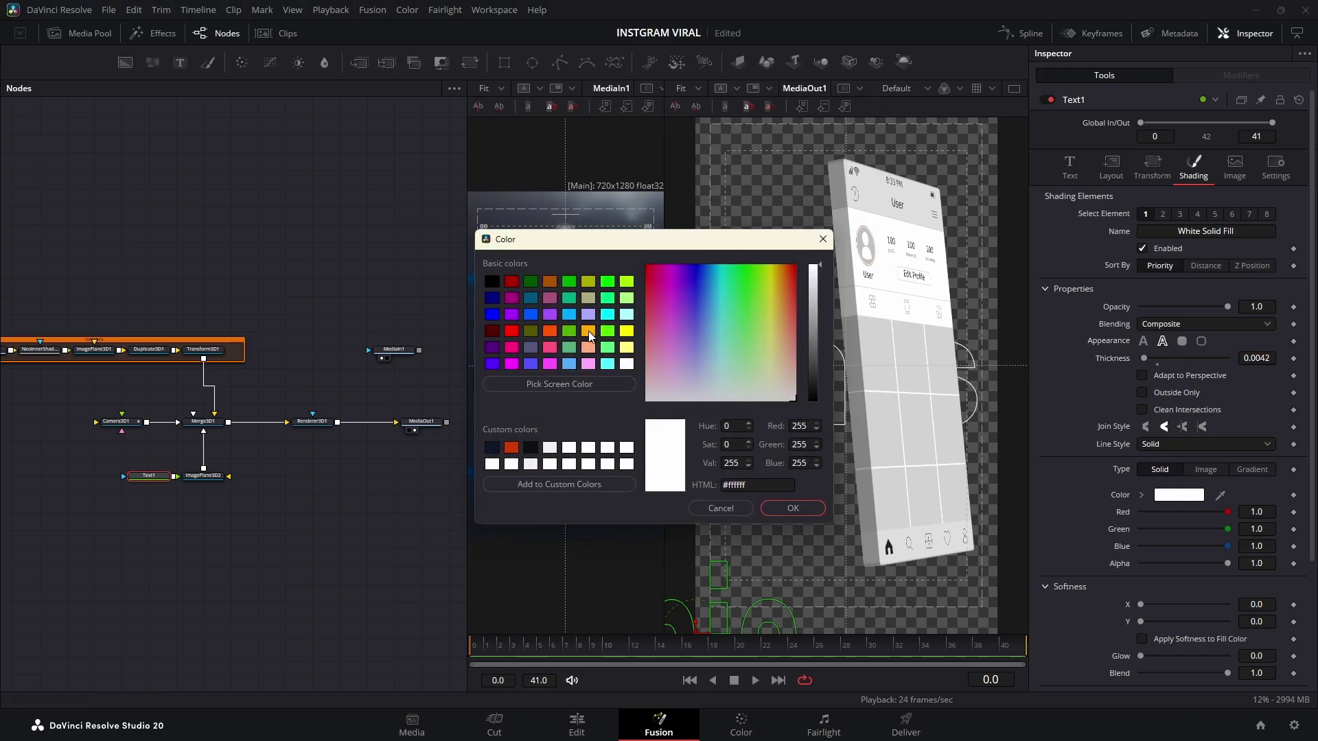
click(589, 331)
click(797, 507)
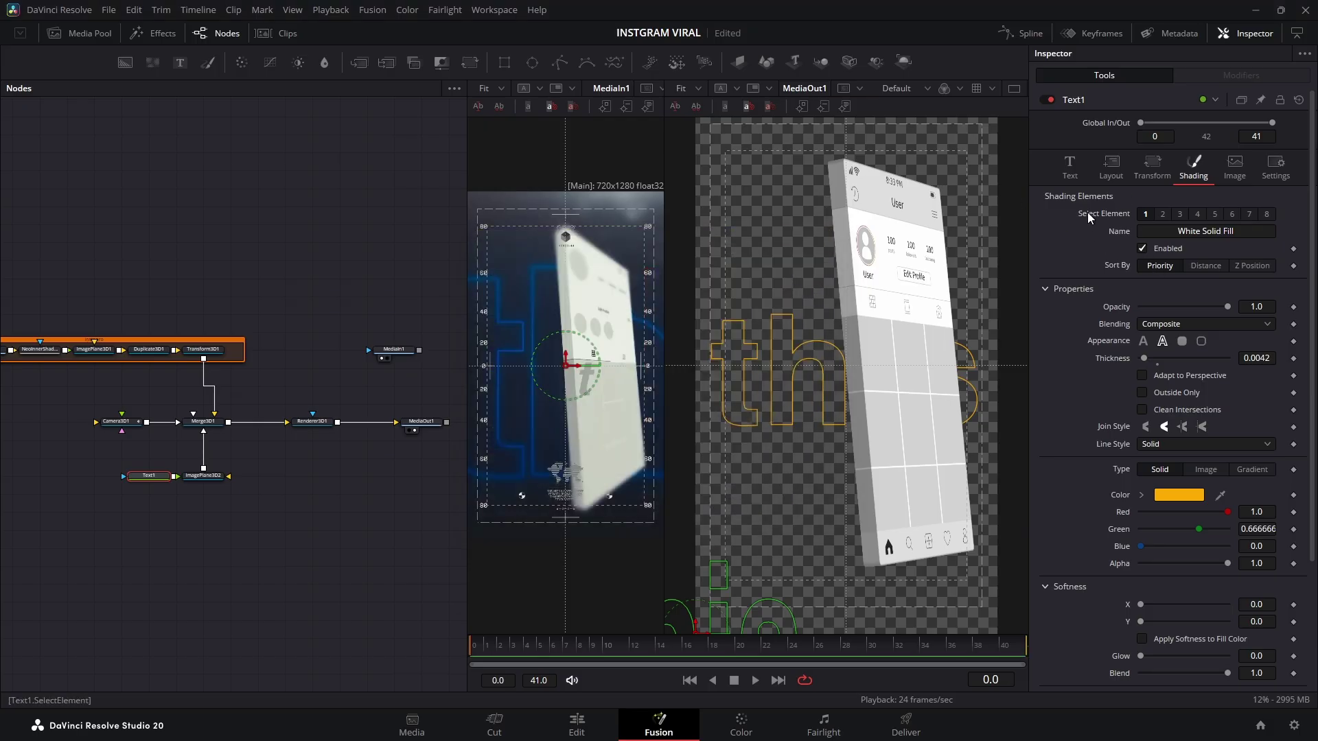
Place the text's image plane behind the panel with X translation 0.377, Z translation -0.28 and scale 2.638
click(204, 476)
click(1194, 127)
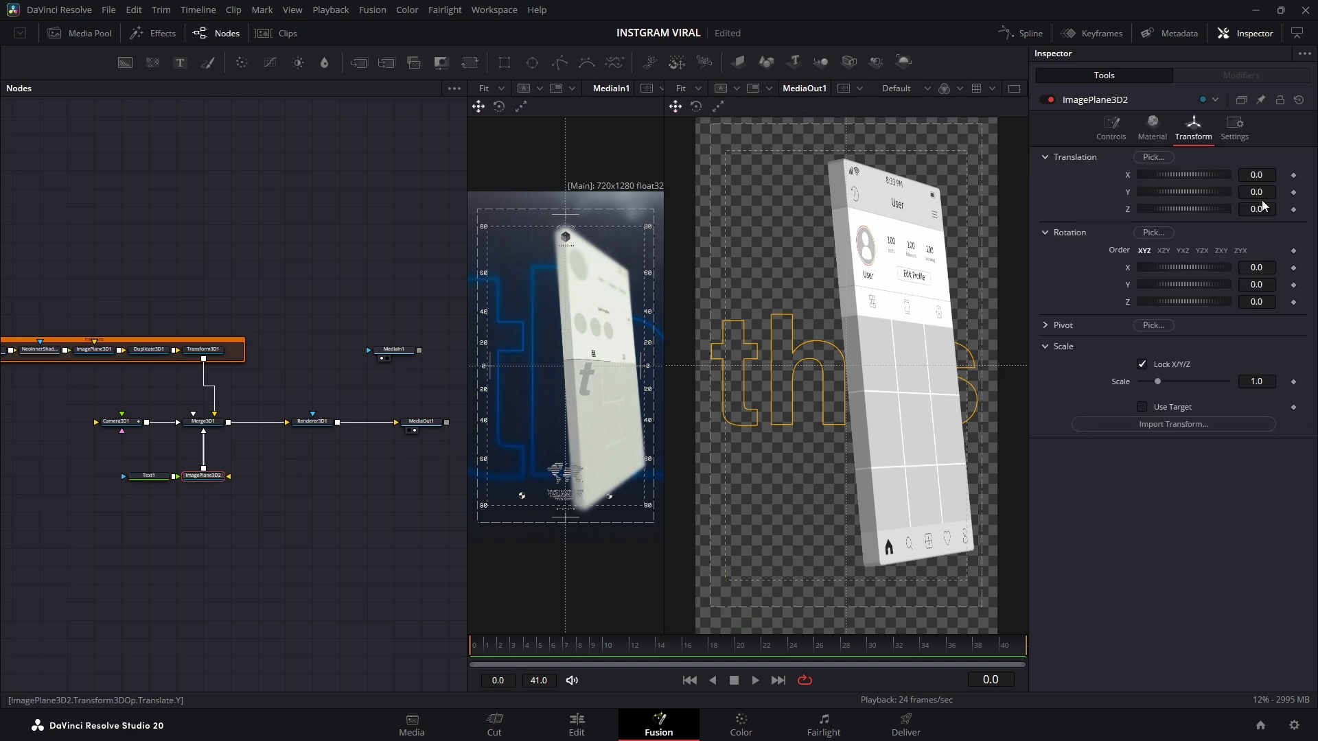
drag(1268, 213, 1239, 212)
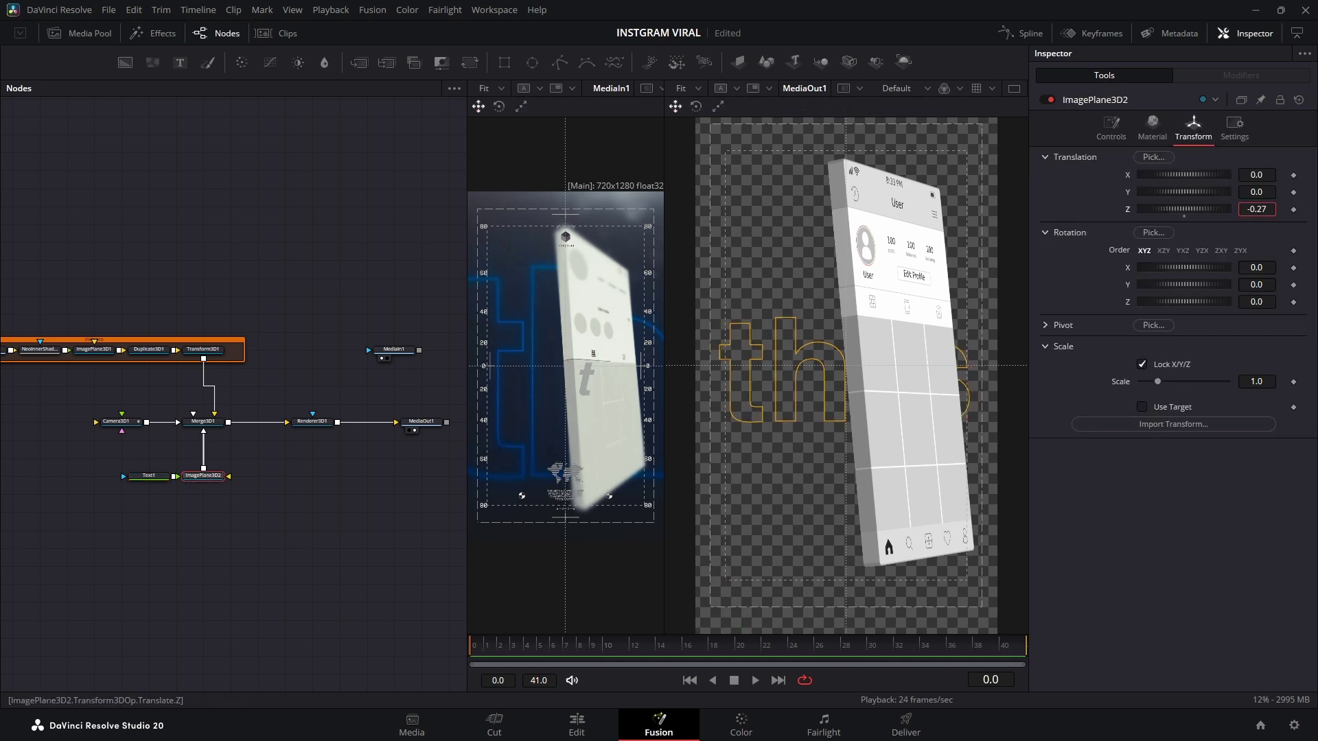
drag(1157, 381, 1176, 381)
drag(1257, 175, 1284, 175)
drag(1176, 382, 1186, 381)
drag(1256, 175, 1269, 175)
Keyframe the text plane's X translation between frames 0 and 41, starting at 0.479, with Z at -0.09 and scale 3.032
drag(489, 652, 446, 621)
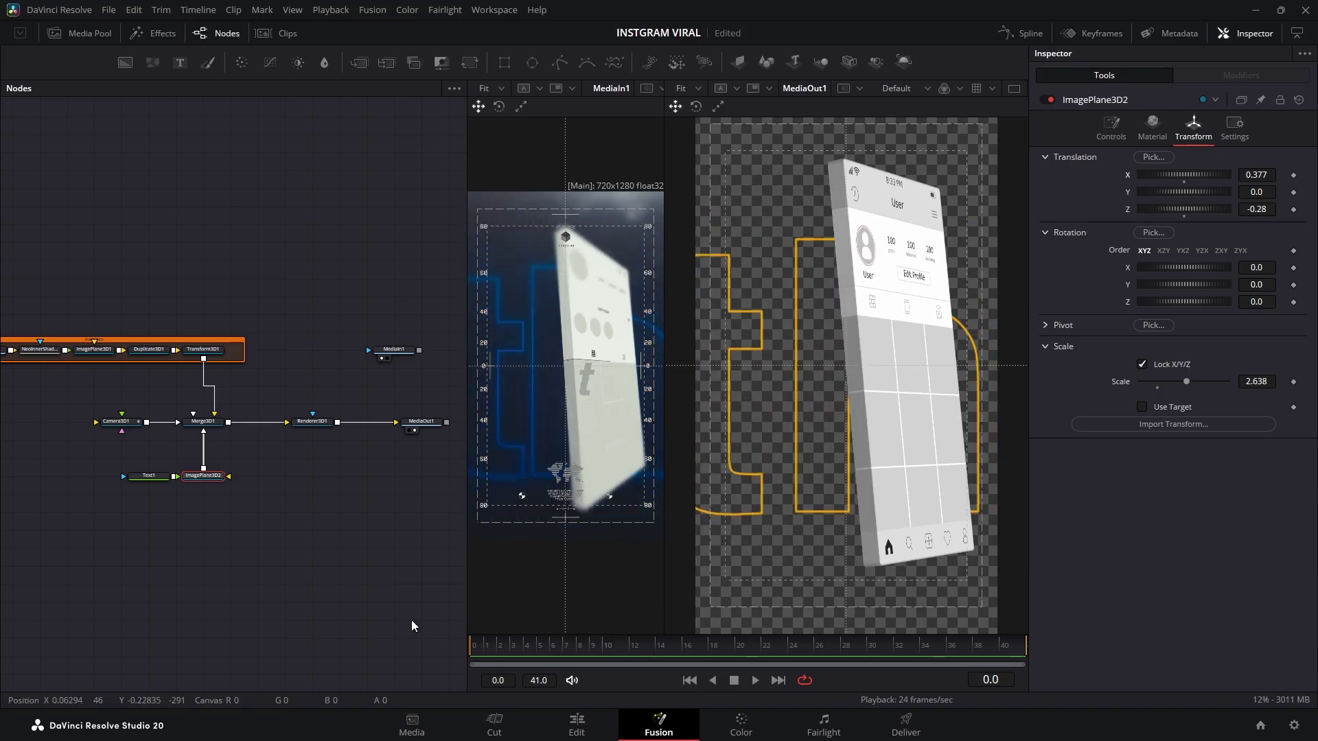
click(1293, 174)
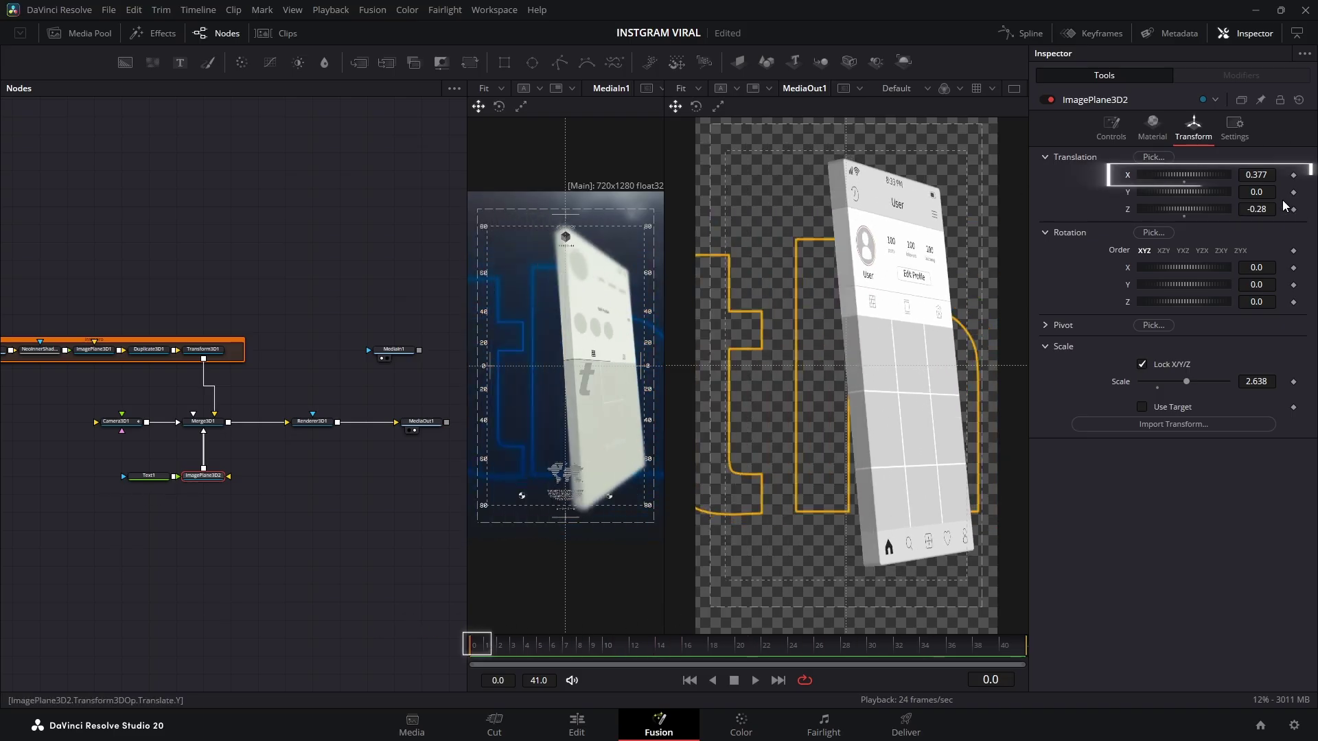
drag(858, 645, 1122, 643)
drag(1260, 175, 1201, 175)
drag(1186, 381, 1193, 383)
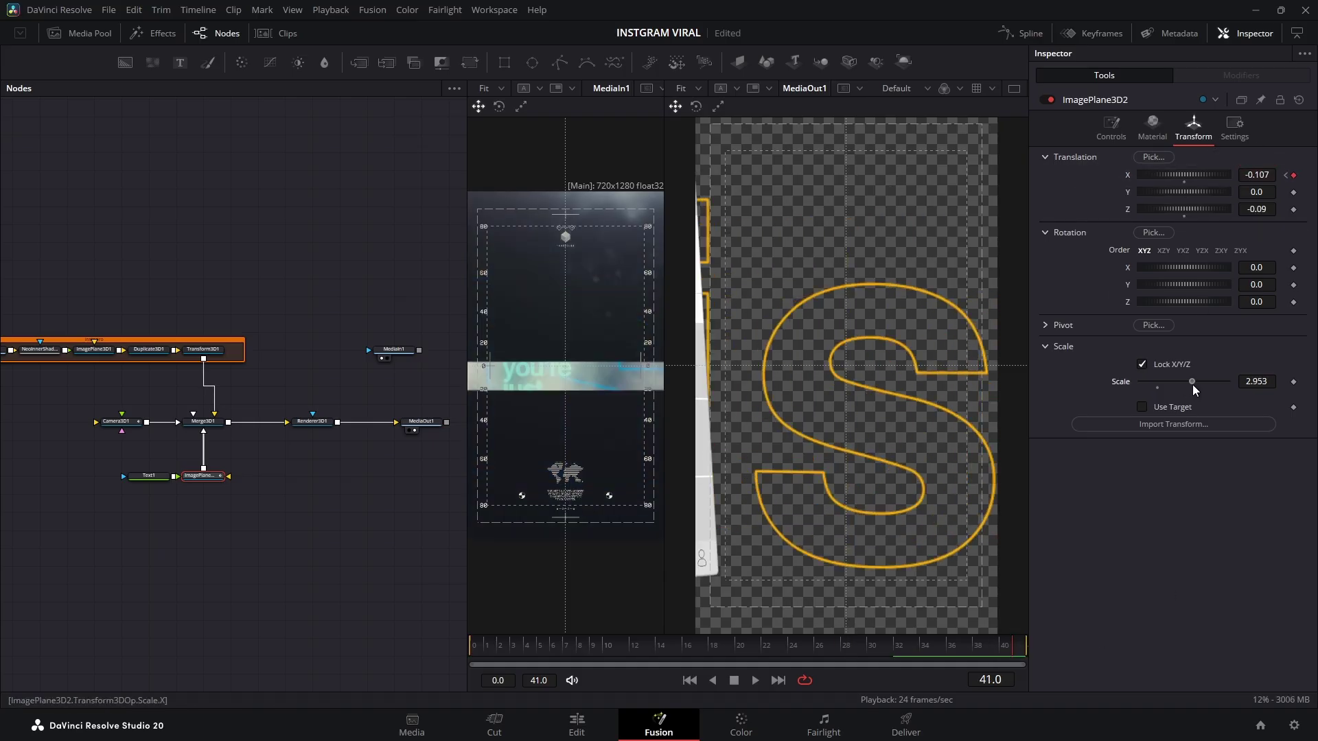
drag(1008, 644, 562, 611)
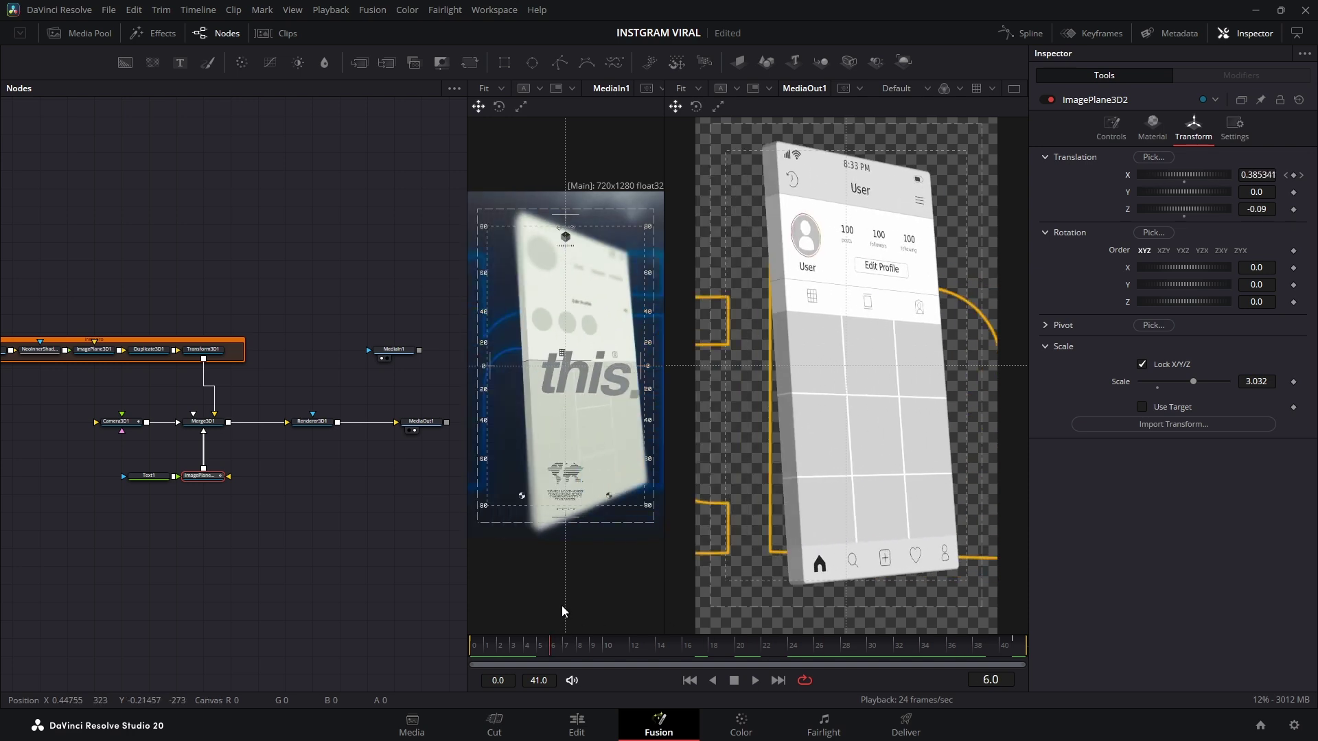
Apply Out Cubic easing to the text plane's X Offset curve in the Spline editor and play the animation
click(1005, 33)
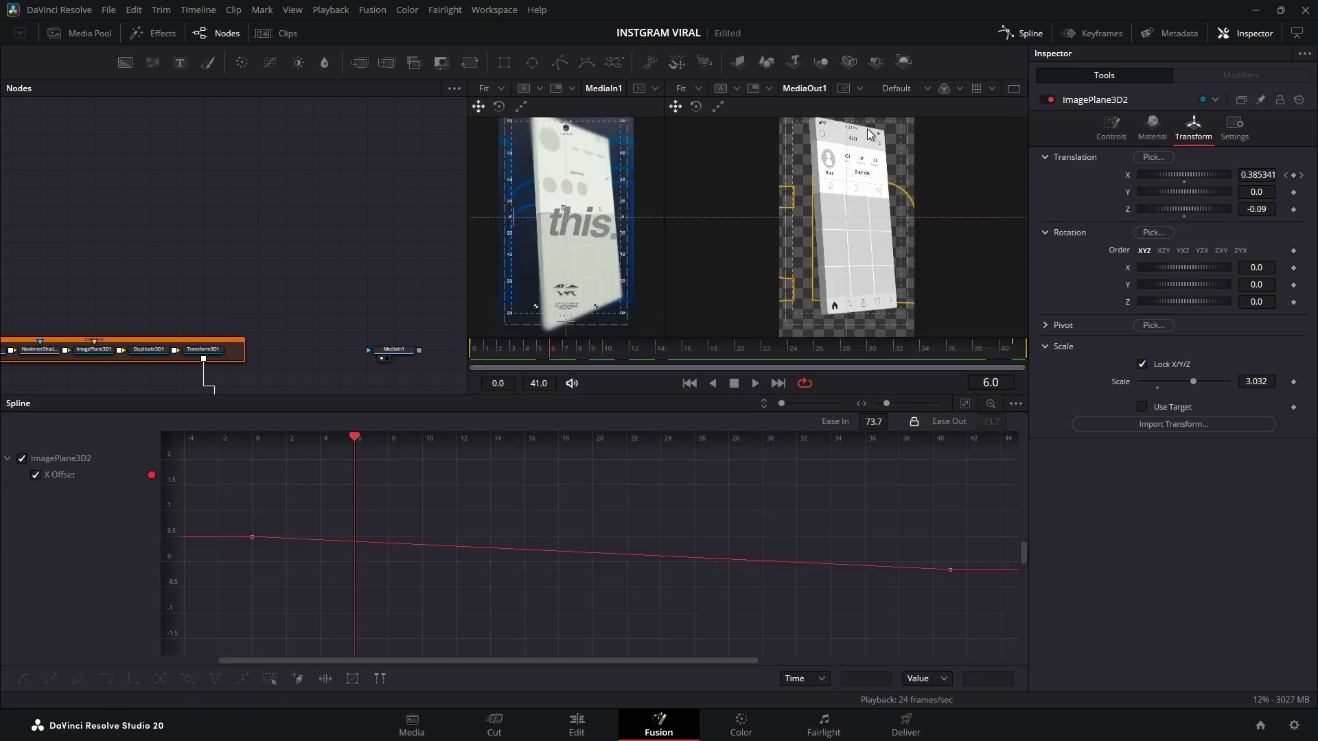
click(579, 553)
right_click(627, 516)
mouse_move(681, 317)
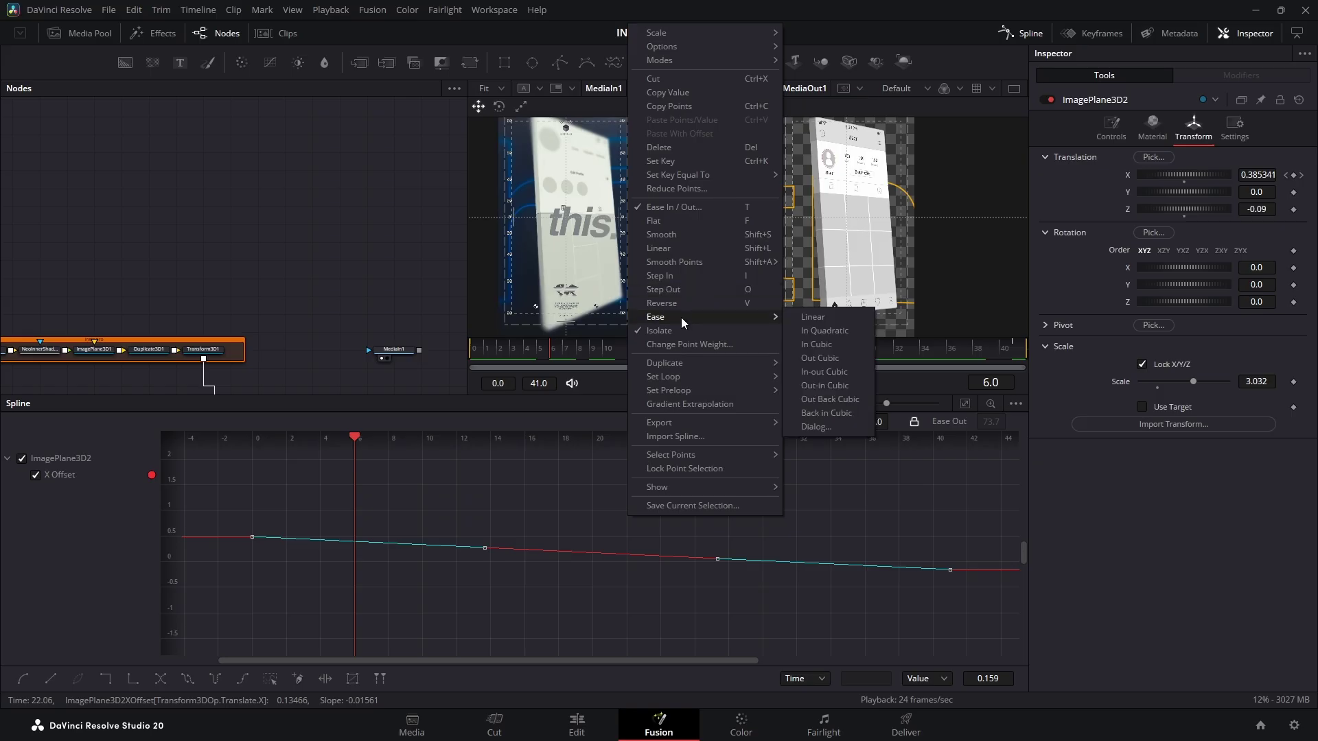
click(838, 356)
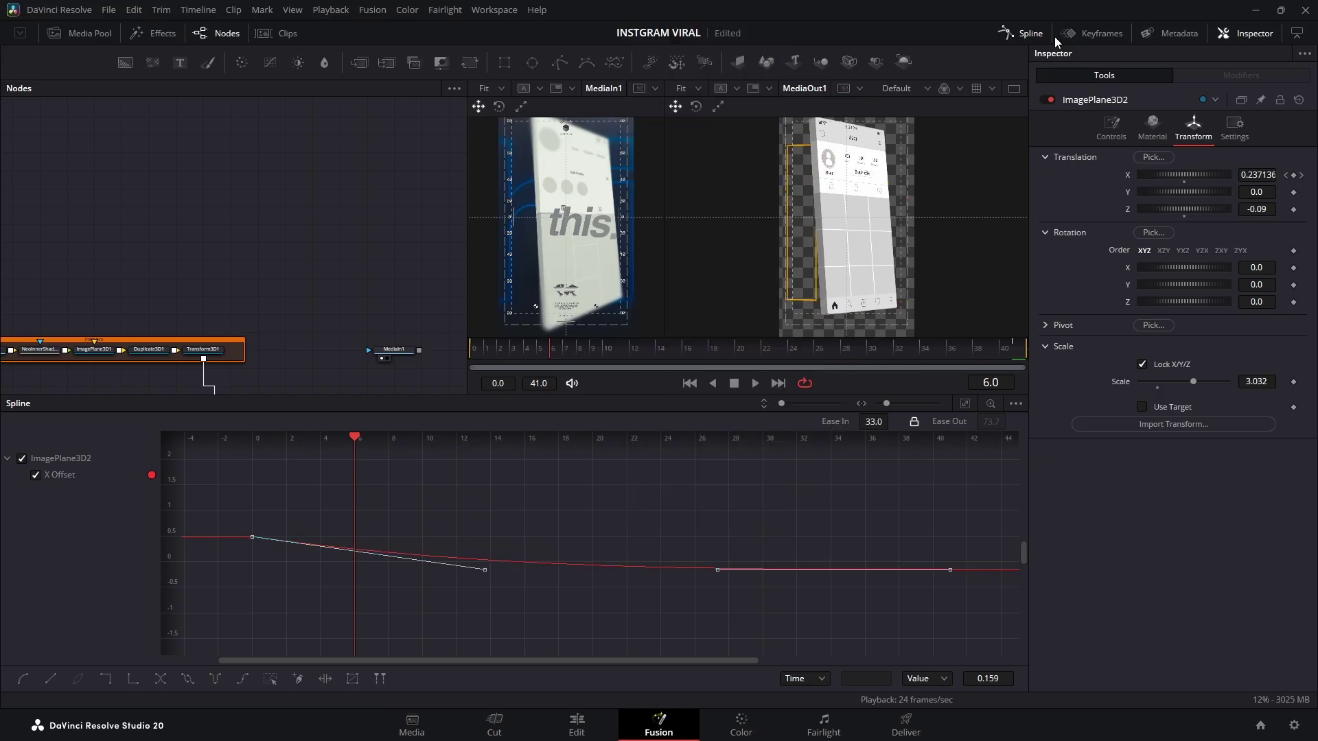
click(1029, 33)
key(space)
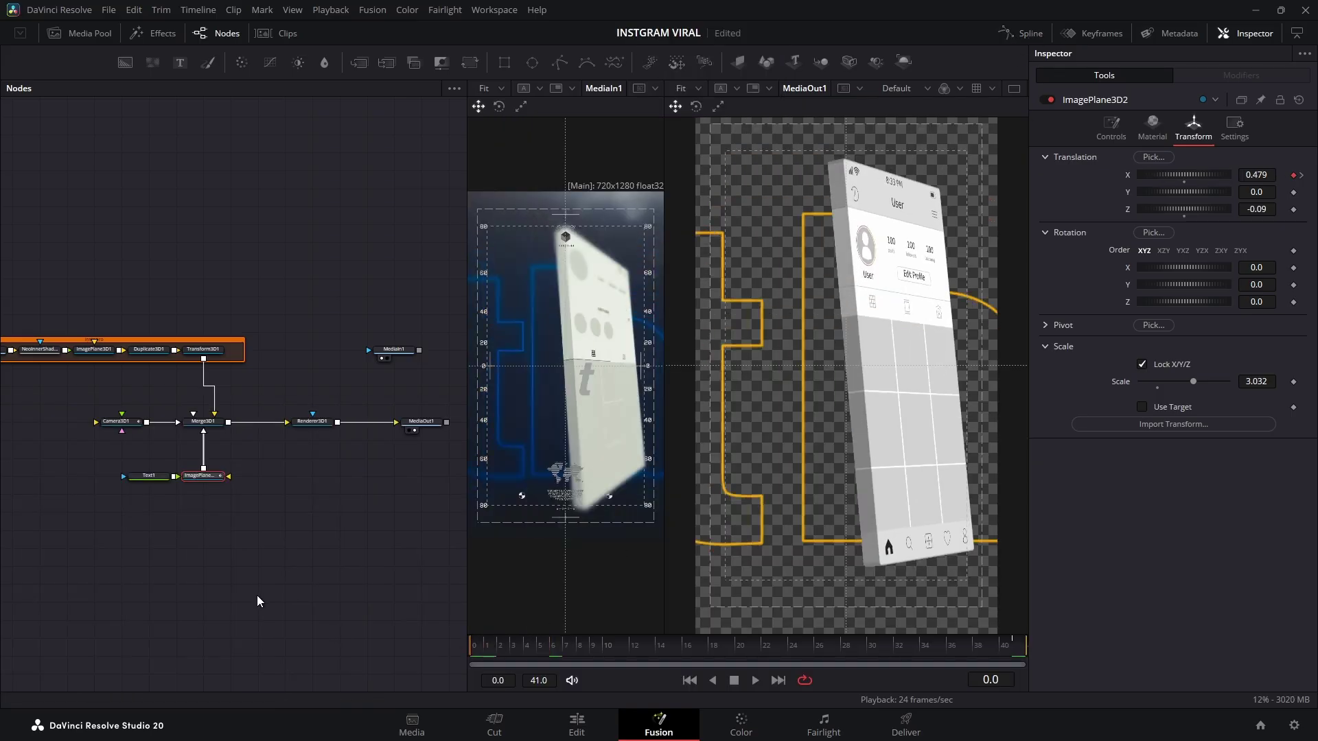
key(space)
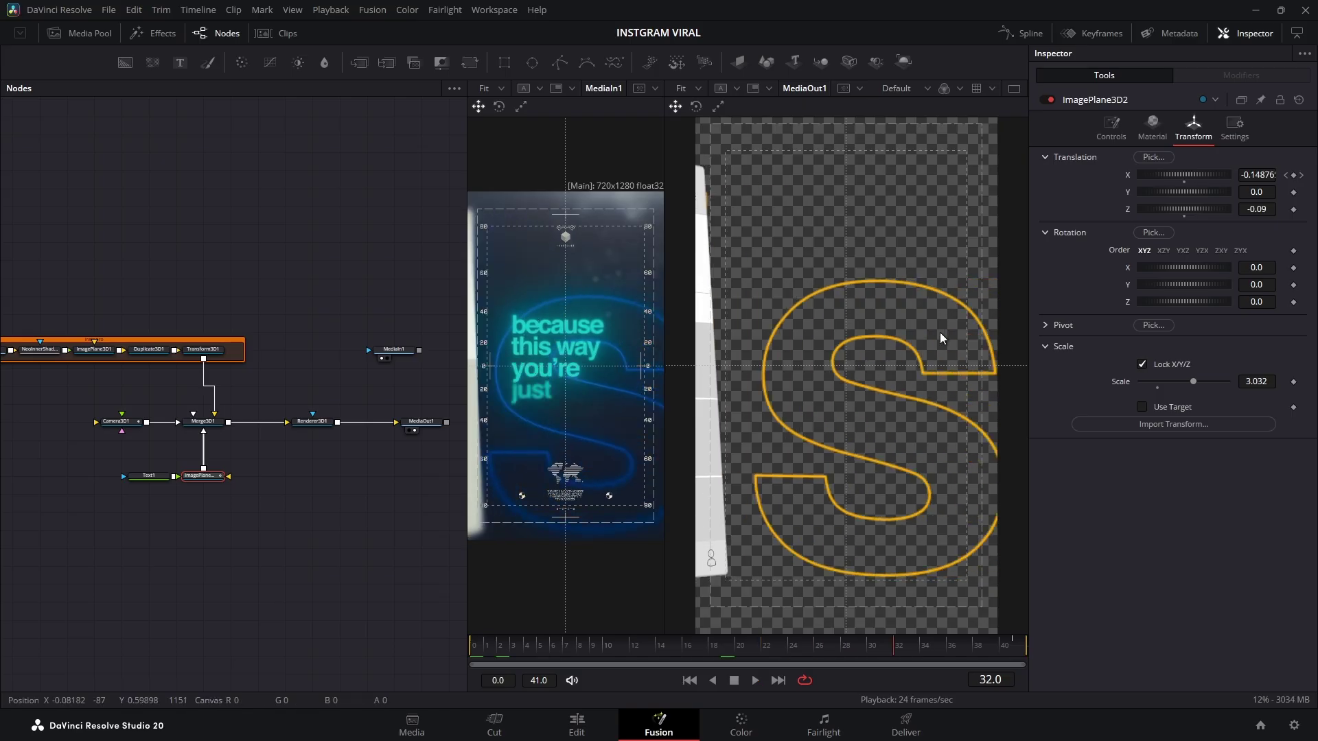
Move the text node aside and insert a Neo Glow effect between it and its image plane
drag(165, 481, 84, 480)
key(shift+space)
text(glow)
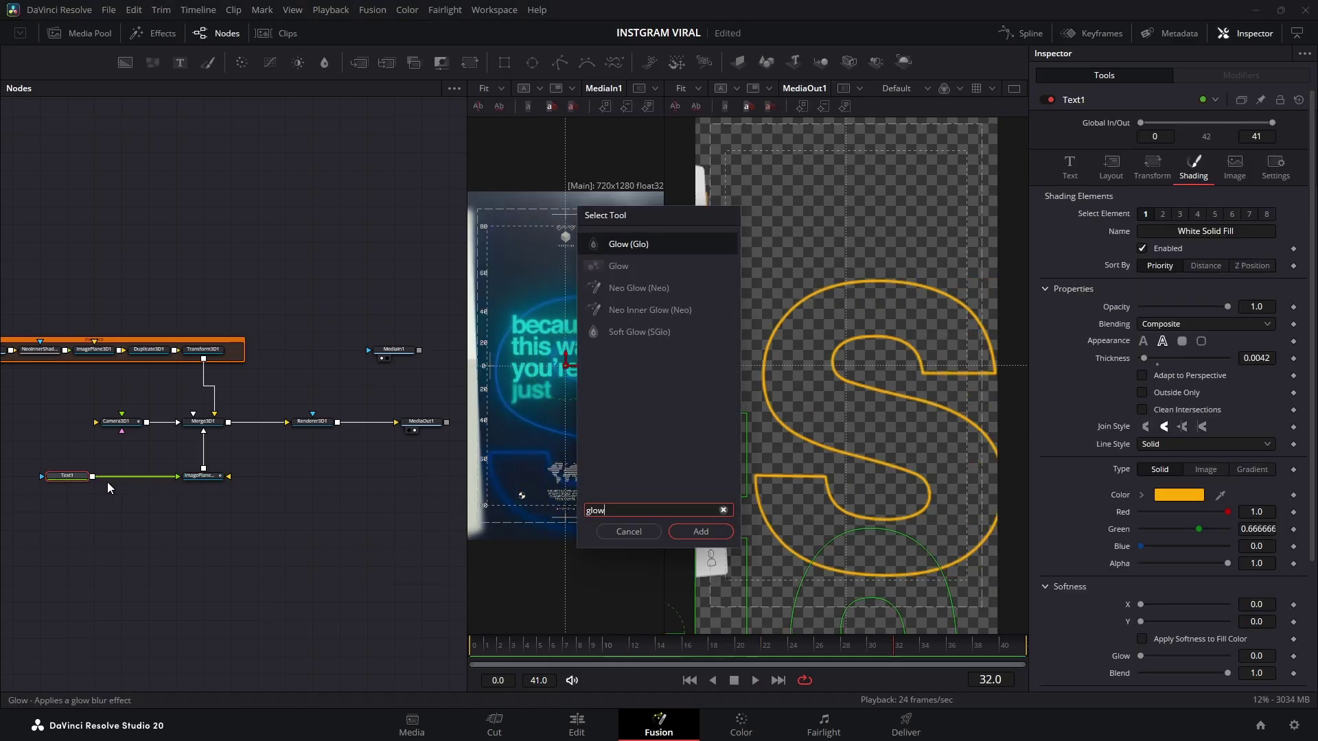
double_click(636, 288)
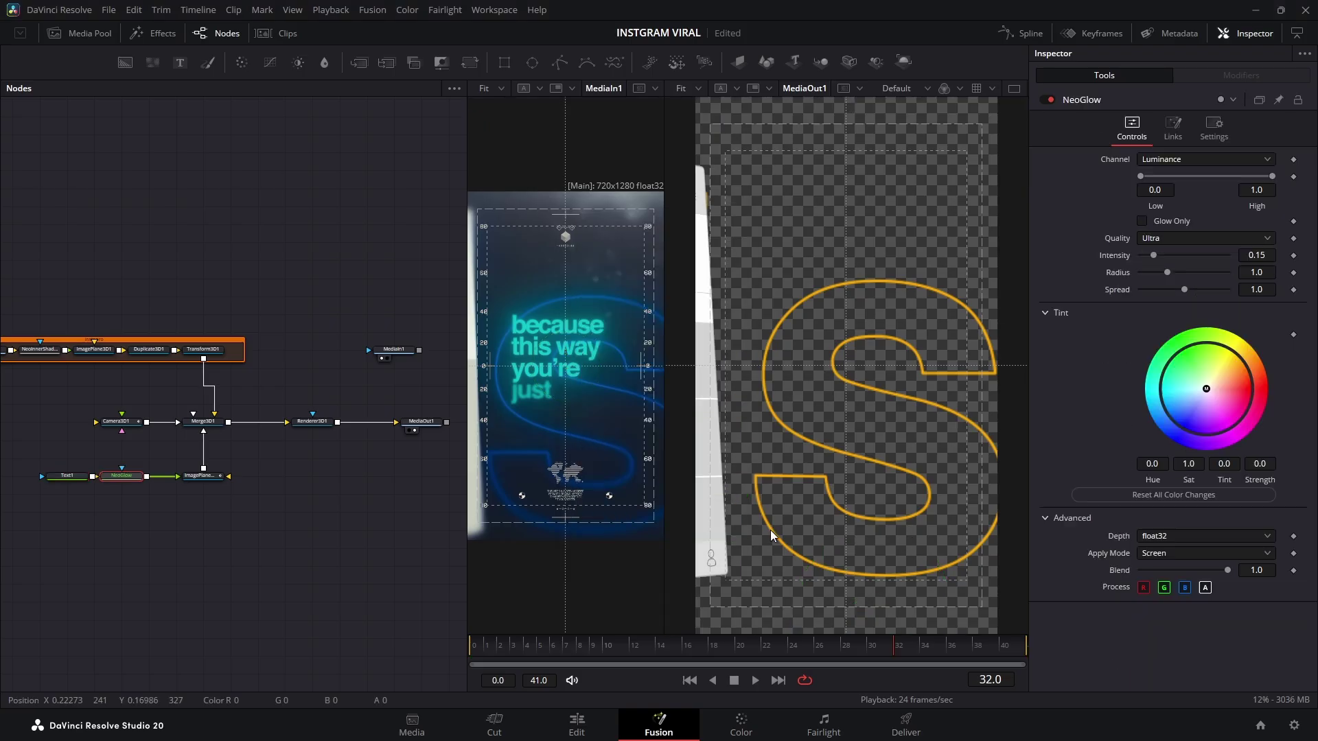
Set the glow's intensity to 0.496 and radius to 0.42, tint it orange, and play the result from the start
mouse_move(1156, 256)
mouse_down()
mouse_move(1180, 256)
mouse_move(1141, 275)
mouse_up()
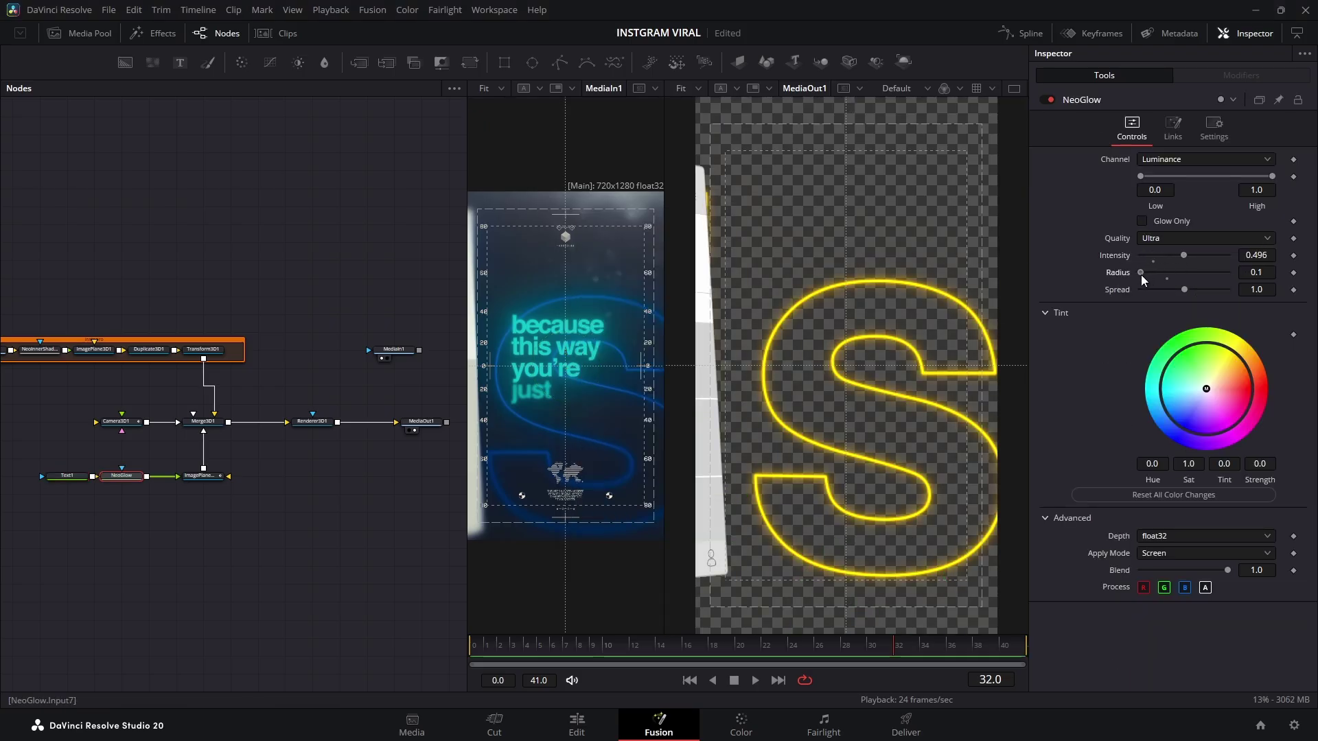
drag(1206, 388, 1238, 376)
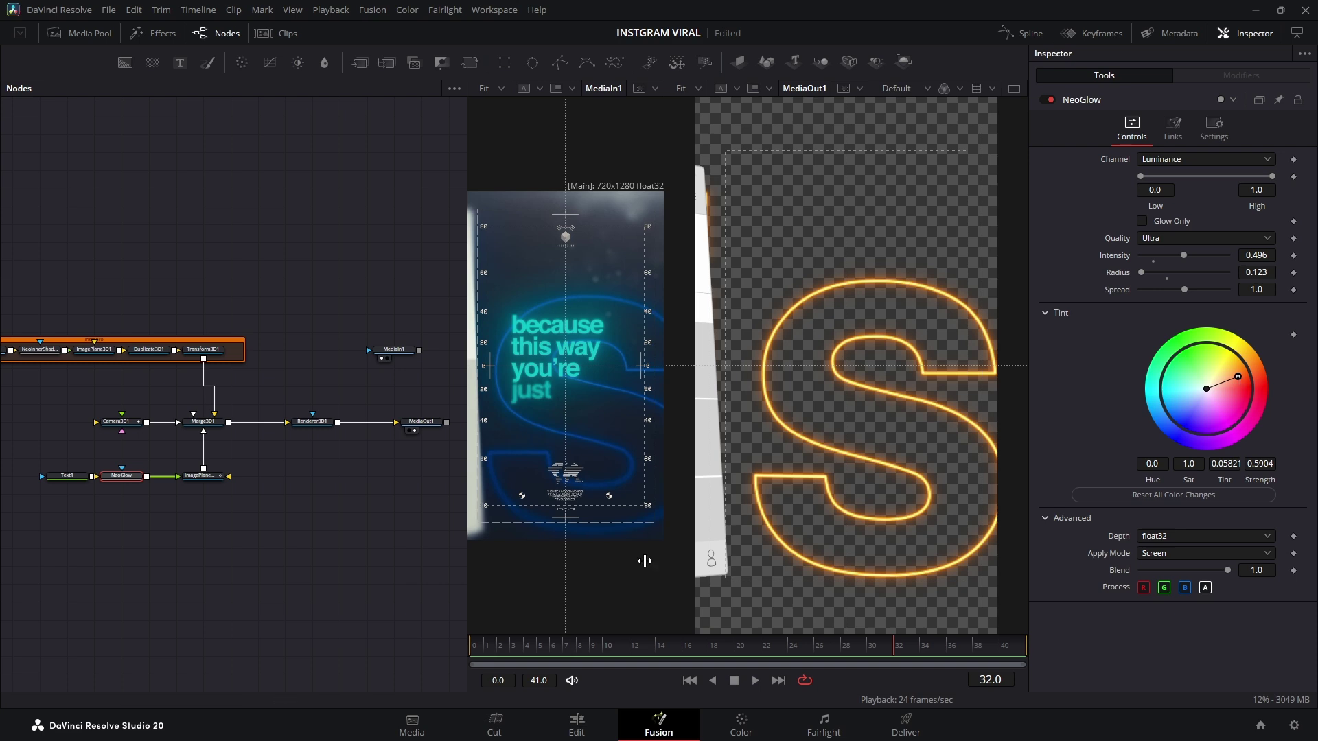
drag(479, 653, 450, 656)
key(space)
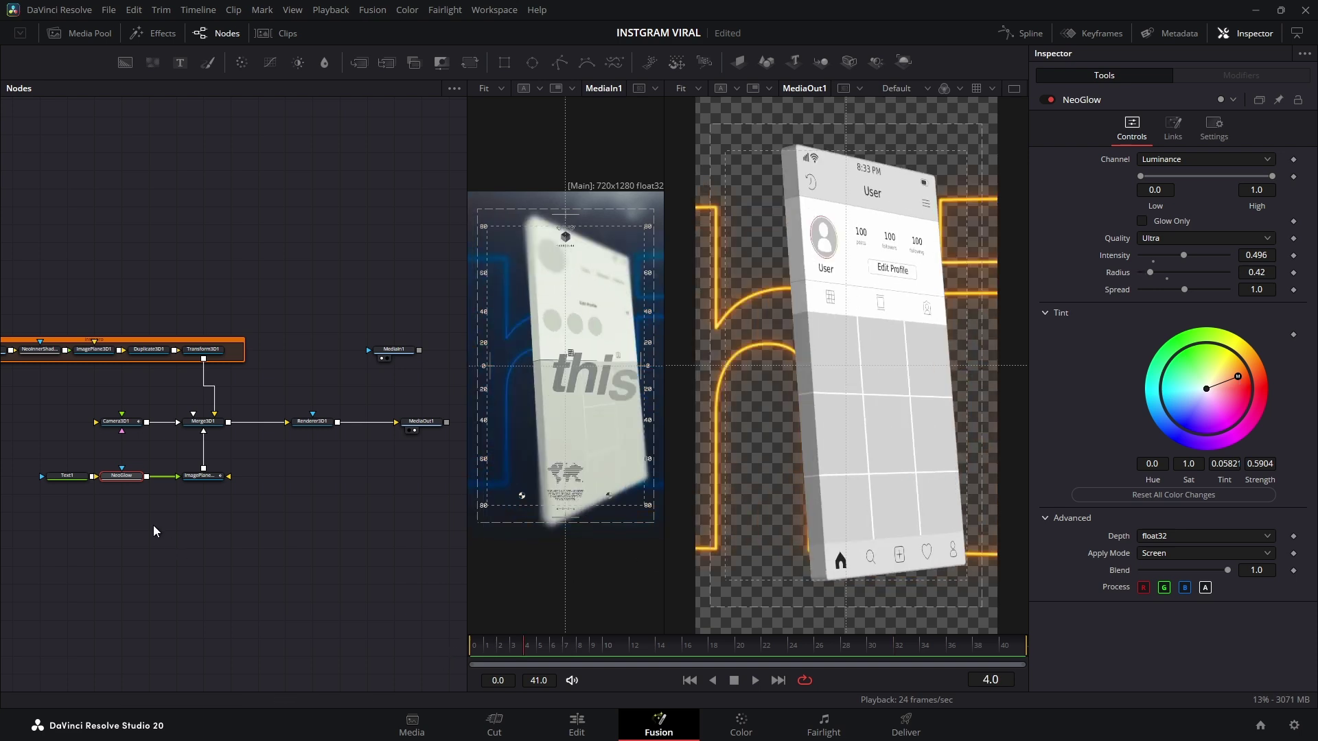
Group the text, glow and image plane nodes in an underlay named bgtext
drag(71, 450, 207, 487)
mouse_move(204, 479)
mouse_down()
mouse_move(205, 464)
mouse_move(204, 479)
mouse_up()
click(204, 476)
key(shift+space)
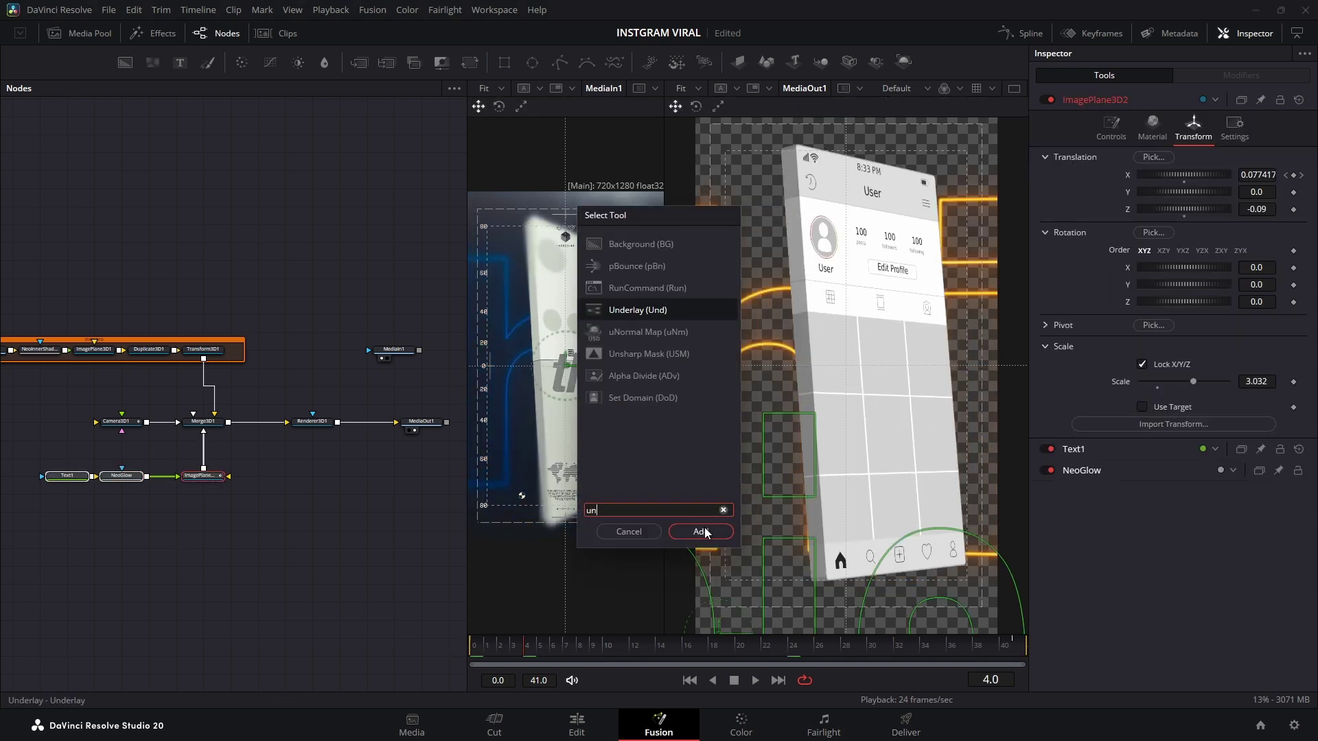
click(700, 532)
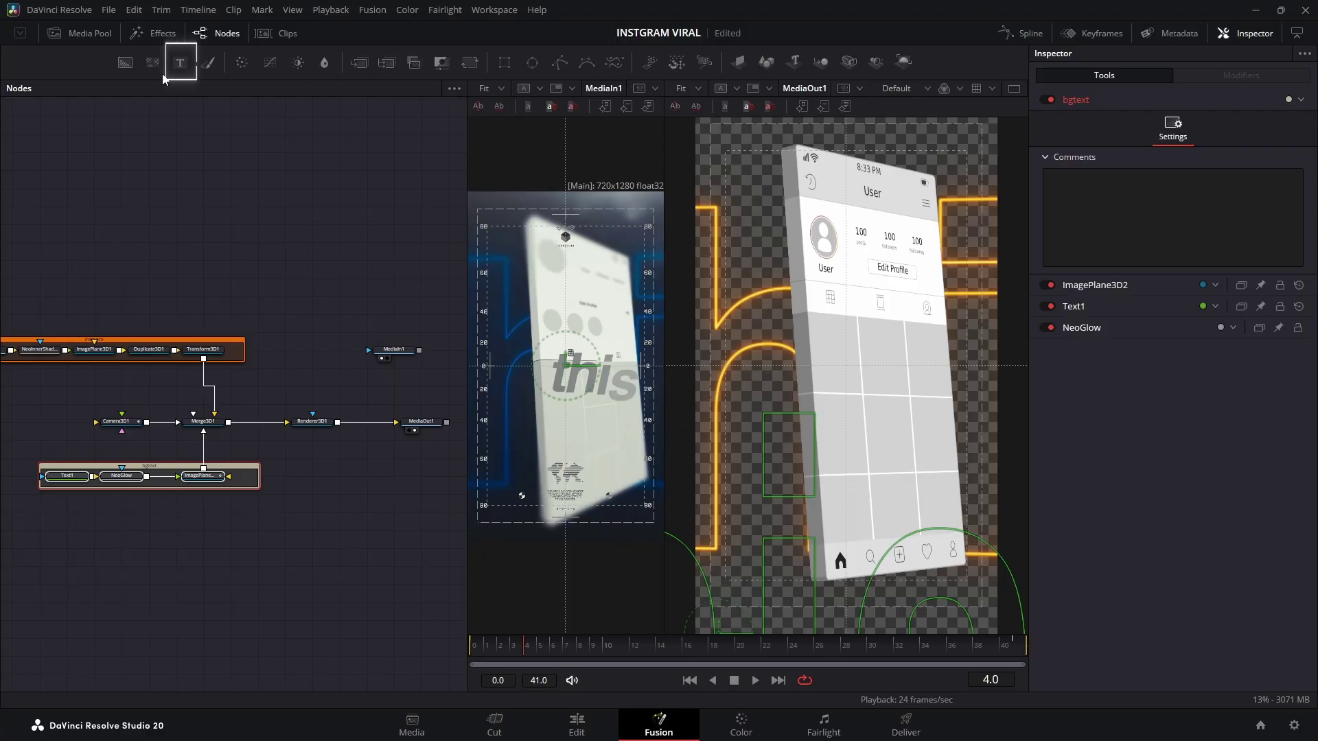
Add a second text node beneath the bgtext group reading "this" in Helvetica
drag(164, 75, 55, 526)
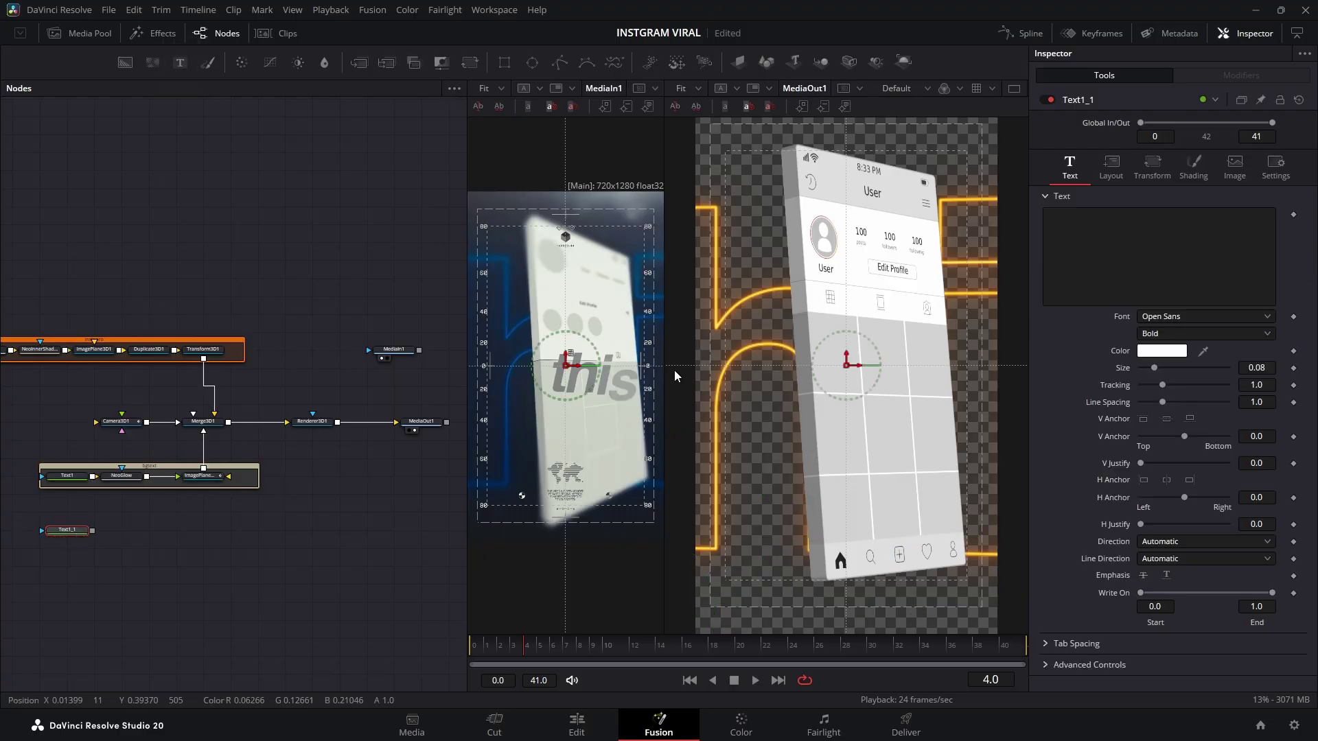
click(1124, 250)
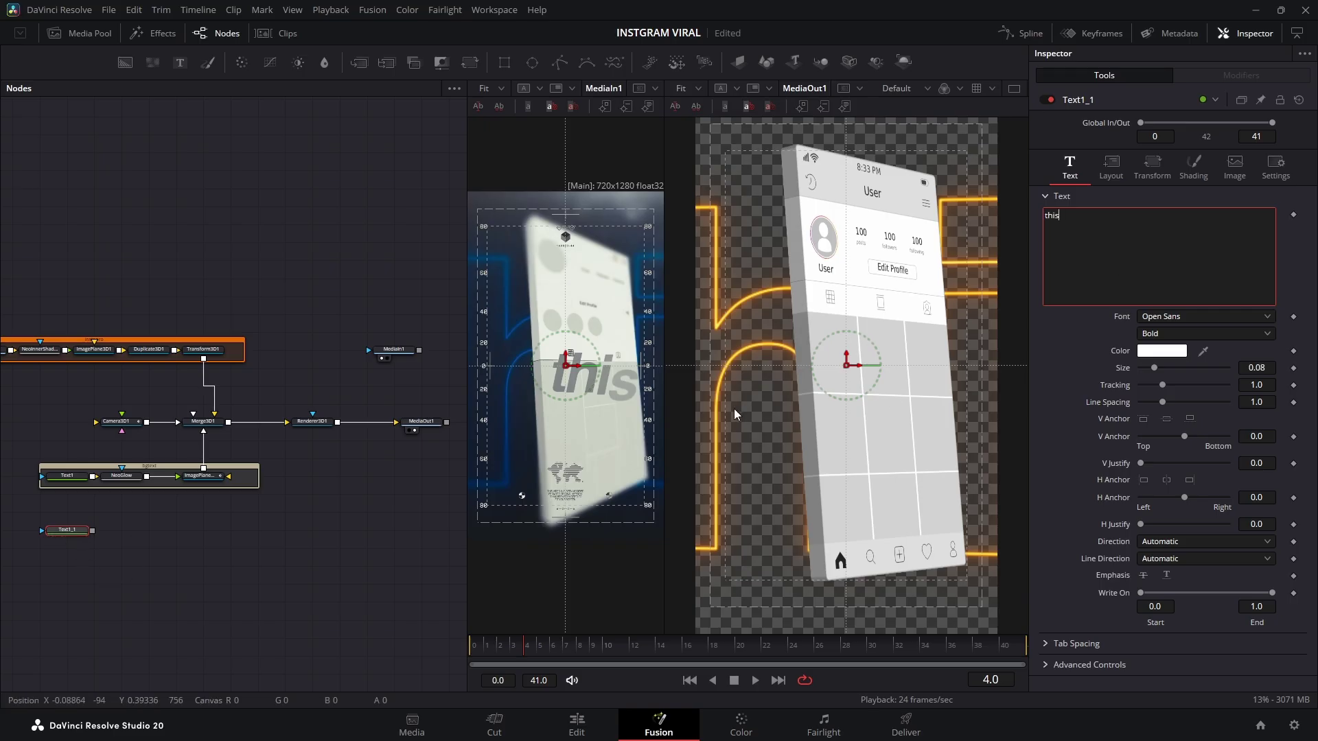
click(1171, 314)
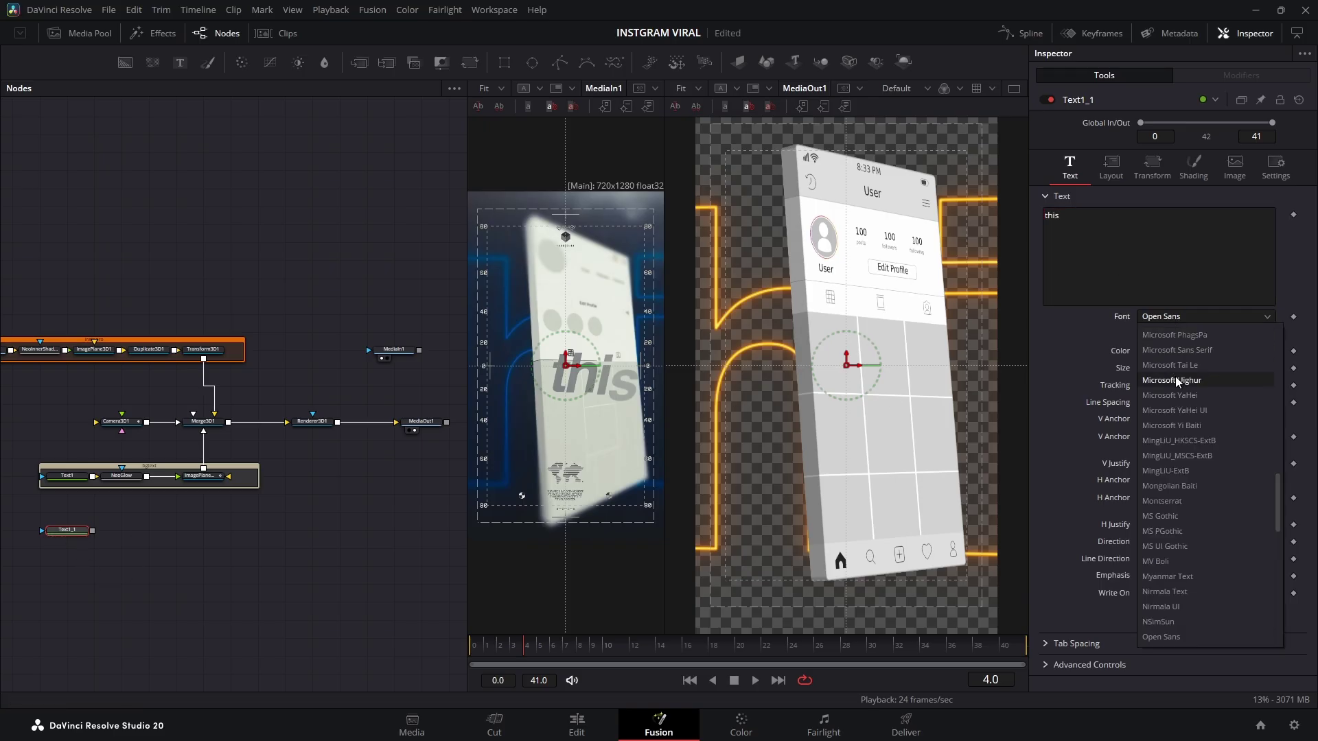
scroll(1175, 377, up, 6)
click(1171, 336)
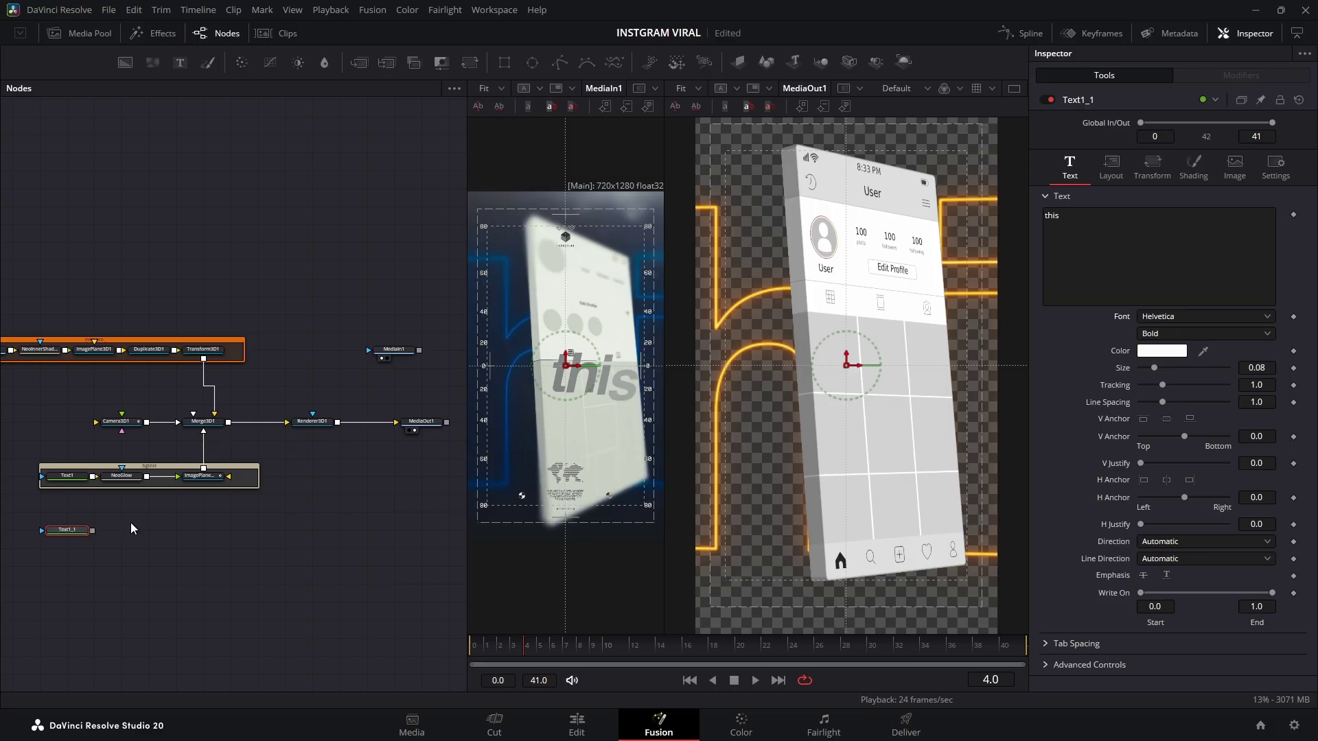
Add an image plane to the second text, connect it to Merge3D1, and move the bgtext group out of the way
click(738, 61)
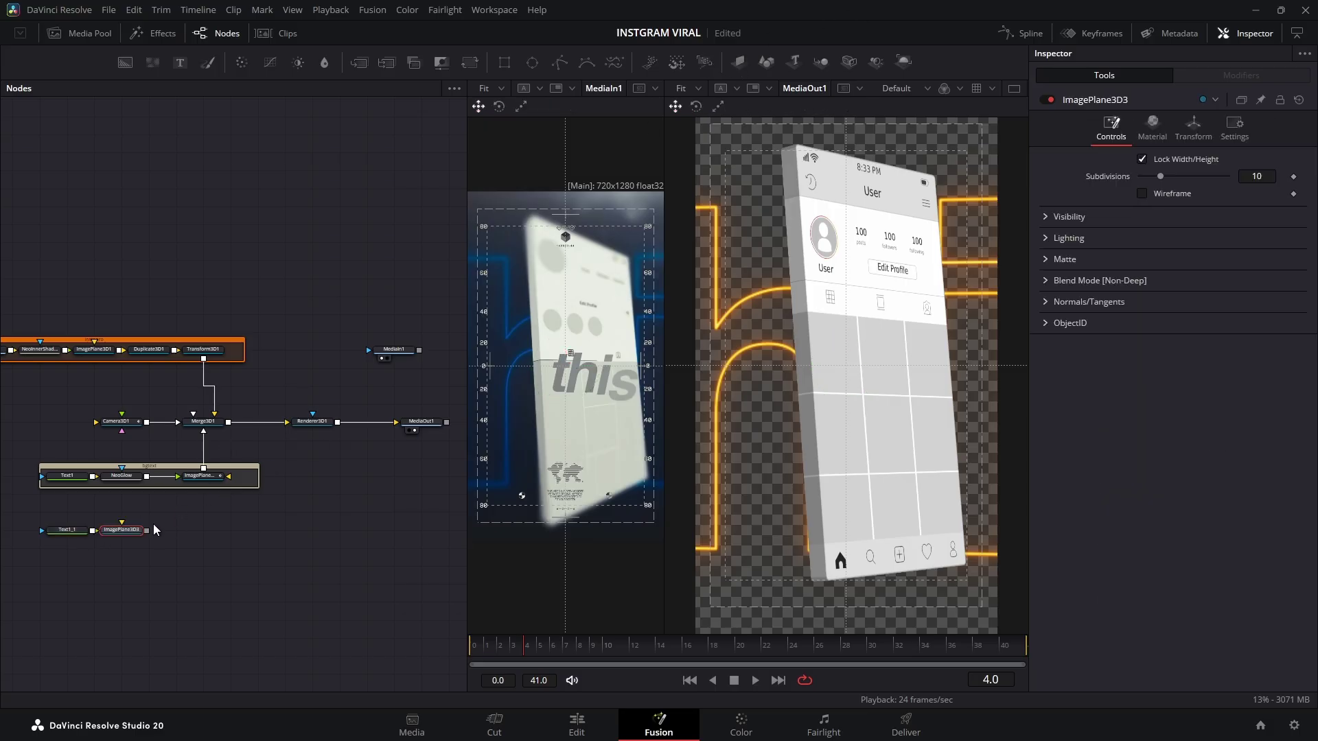
drag(146, 530, 214, 432)
drag(157, 476, 21, 457)
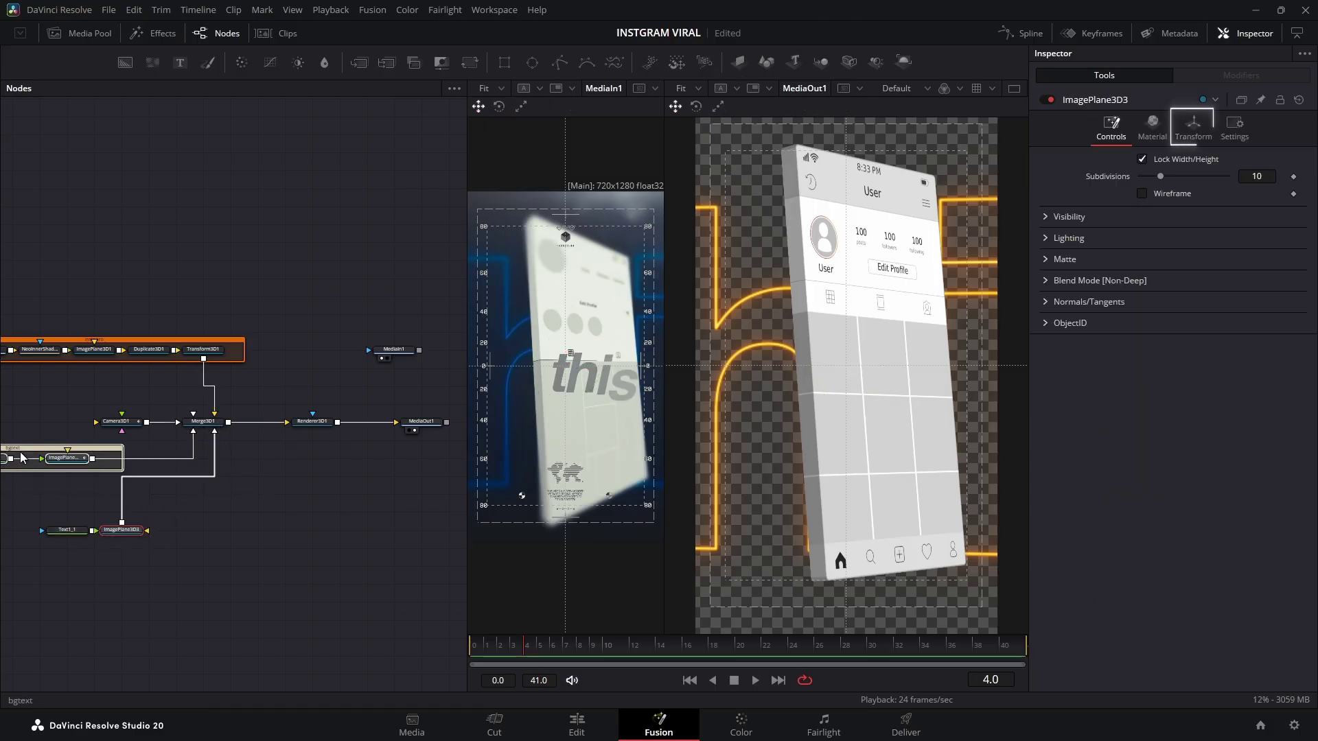
Move the "this" text's image plane to X 0.429, Y 0.005, Z 2.31, in front of the profile panel
click(1192, 128)
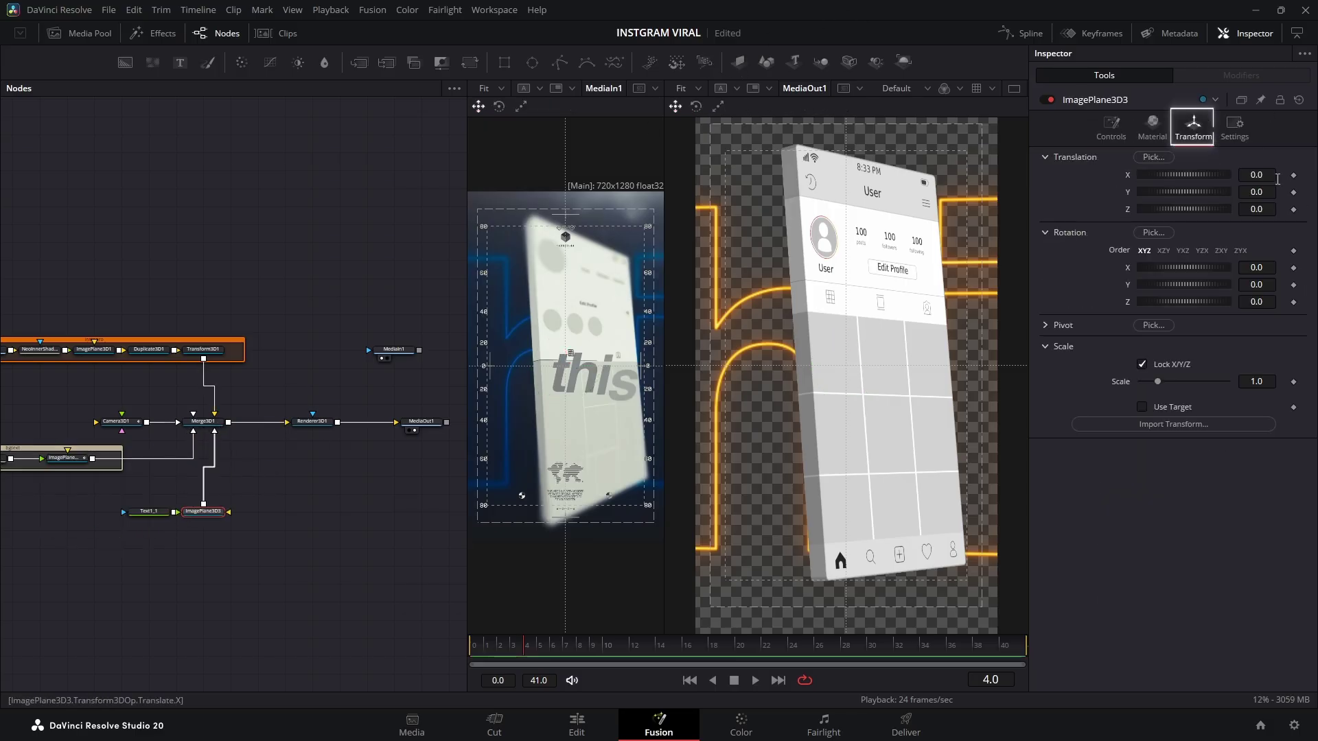
drag(1183, 209, 1259, 191)
drag(1255, 175, 1290, 175)
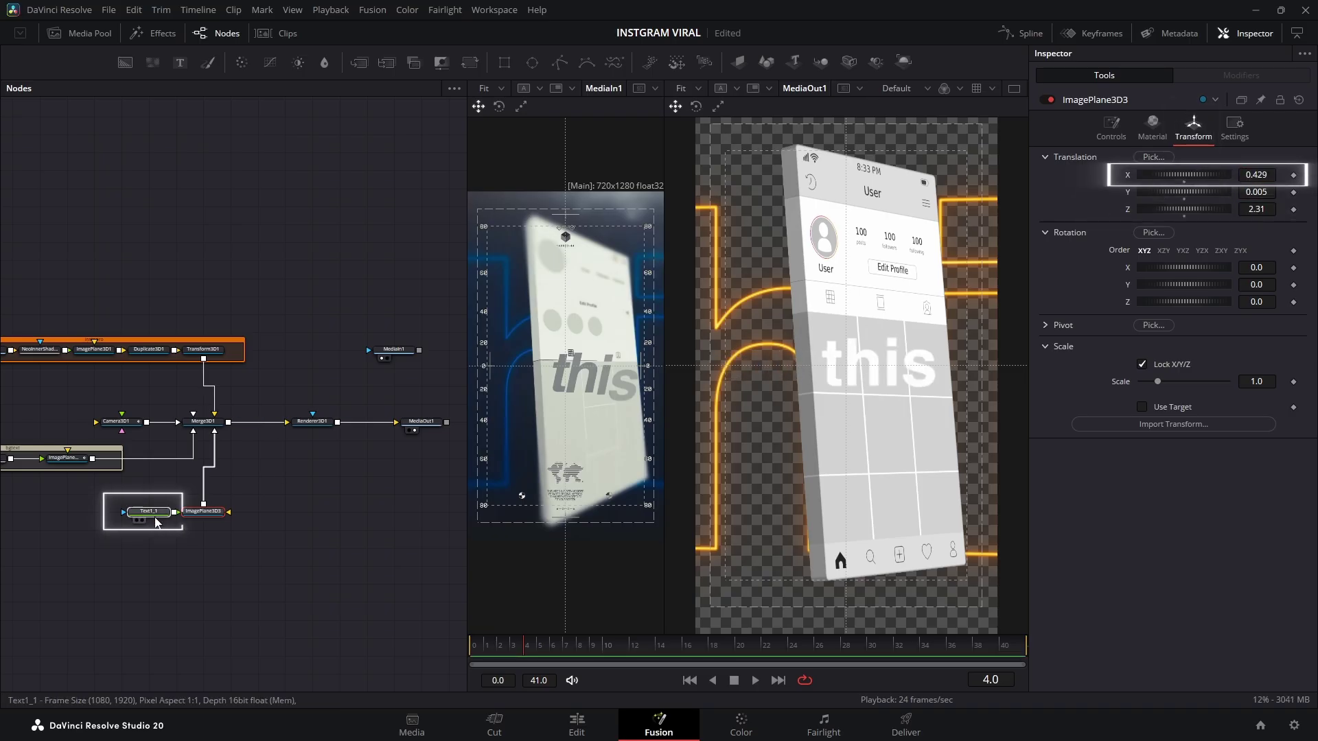
Color the "this" foreground text grey
click(155, 519)
click(1173, 357)
mouse_move(813, 350)
mouse_down()
mouse_move(814, 385)
mouse_move(813, 333)
mouse_up()
click(793, 508)
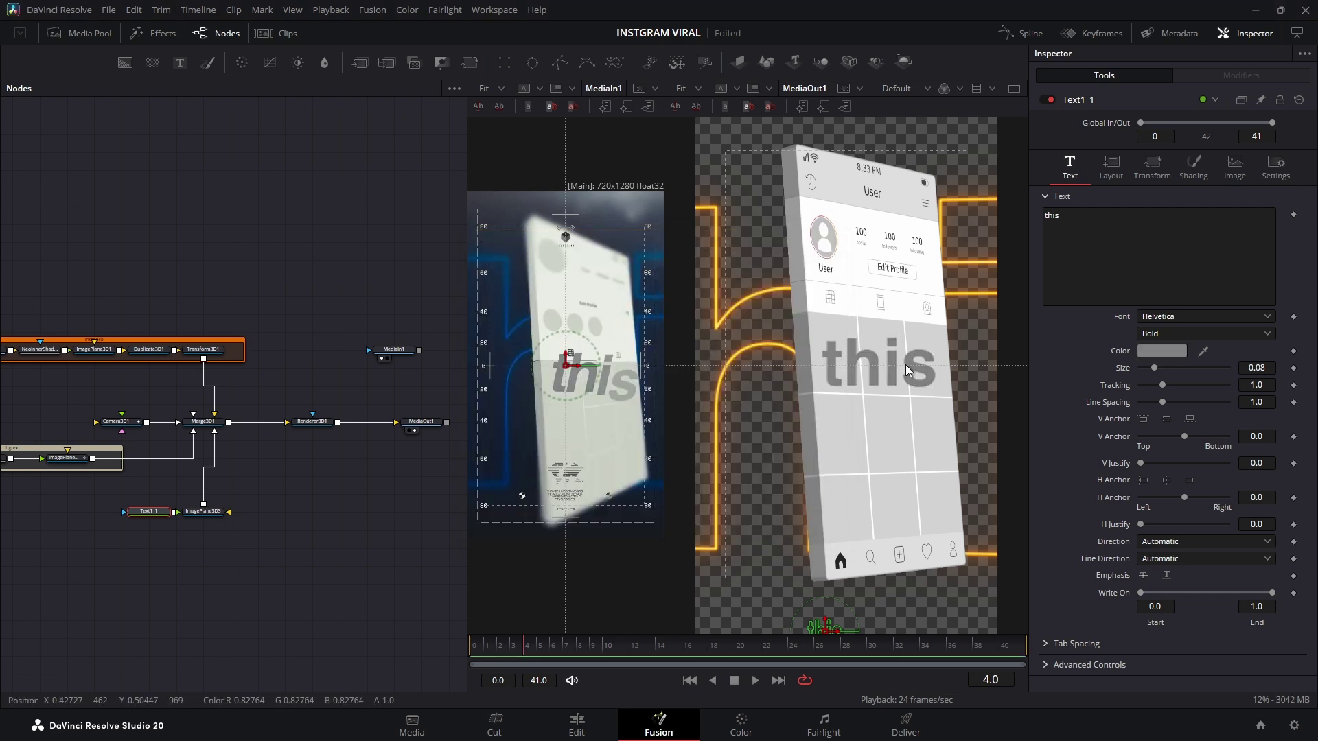
Set the foreground text's style to Bold Italic and add a period so it reads "this."
click(1194, 334)
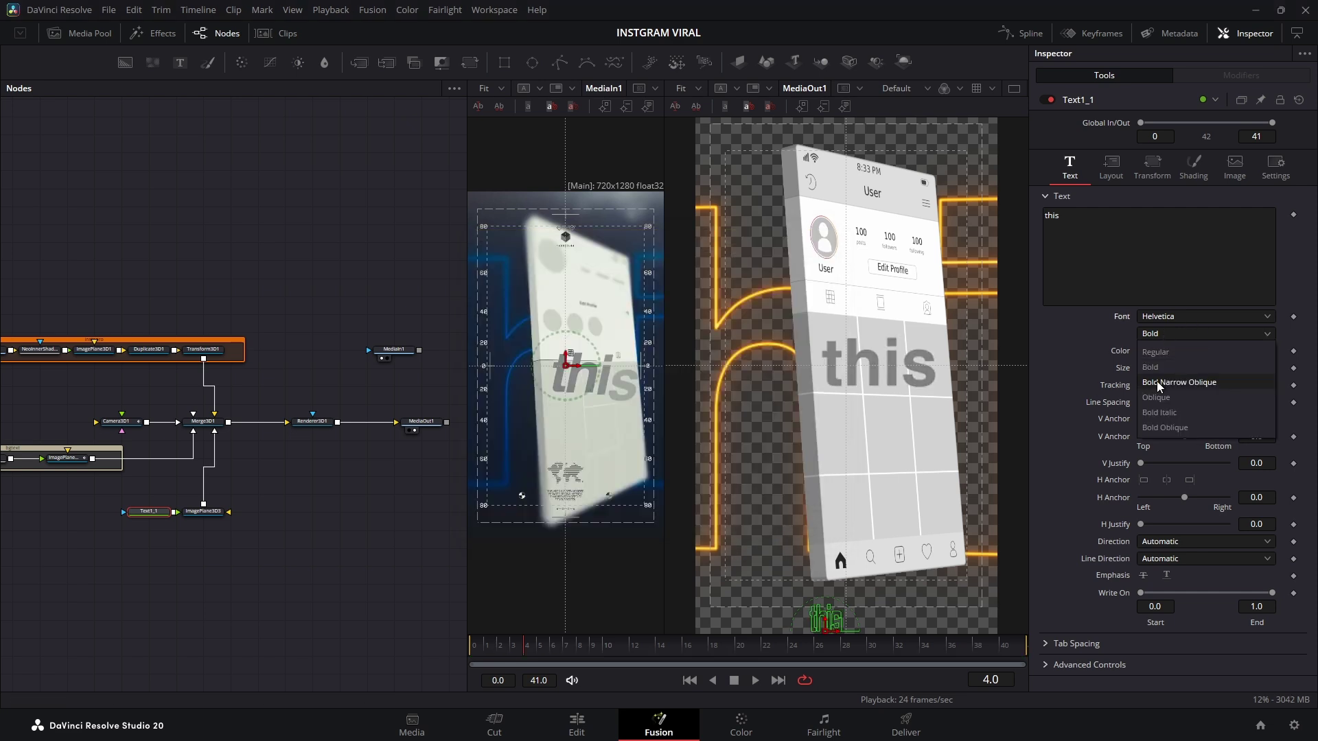
click(1170, 413)
text(.)
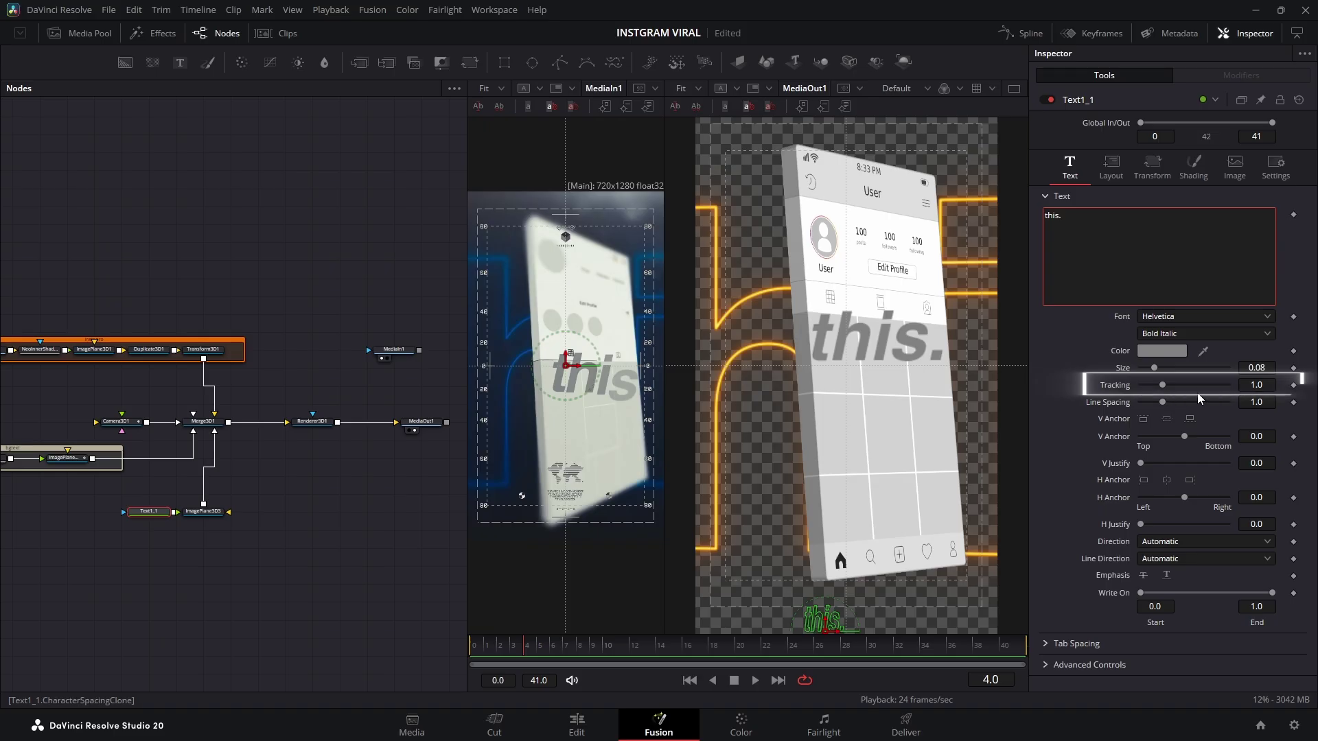
Set the foreground text's tracking to 0.956 and its layout center Y to 0.479
click(1264, 387)
text(0.956)
key(Return)
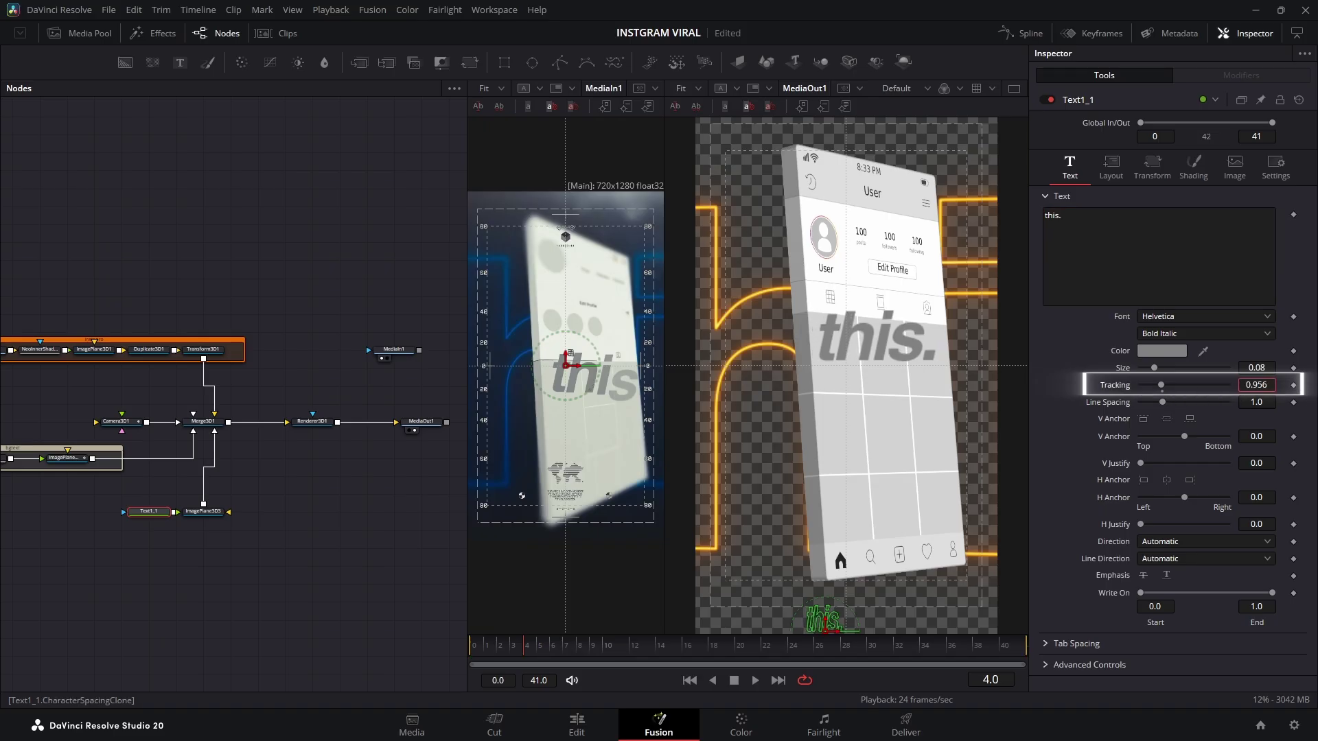
click(1108, 166)
drag(1256, 231, 1239, 232)
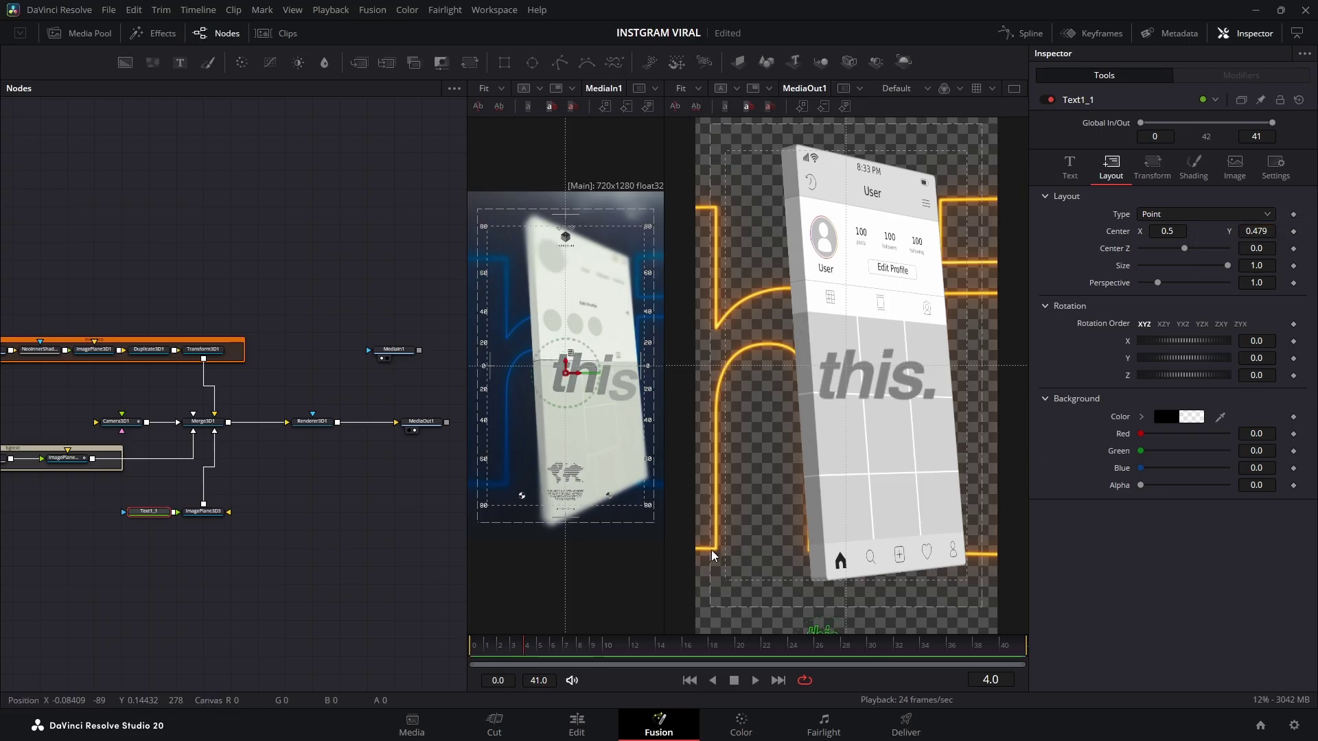
Add a Follower modifier to the foreground text and open the modifier's settings
click(1070, 164)
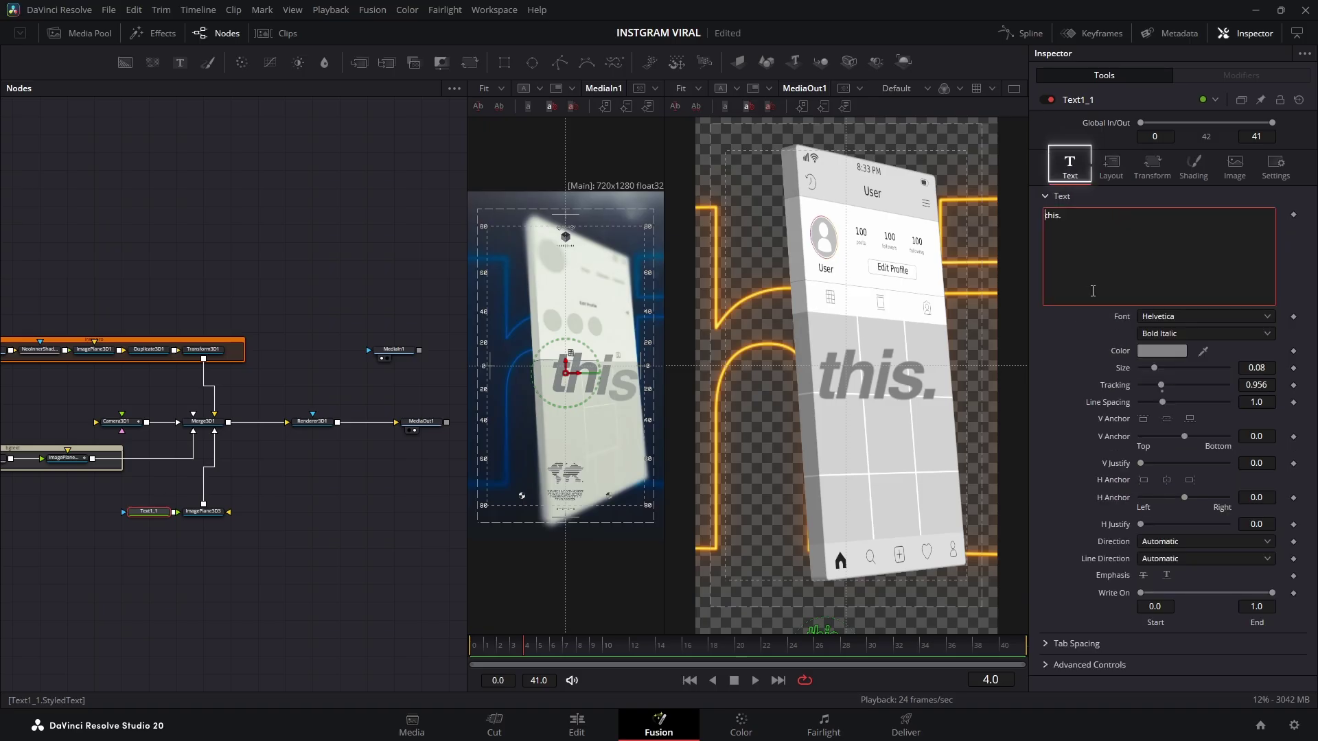
right_click(1093, 291)
click(1120, 375)
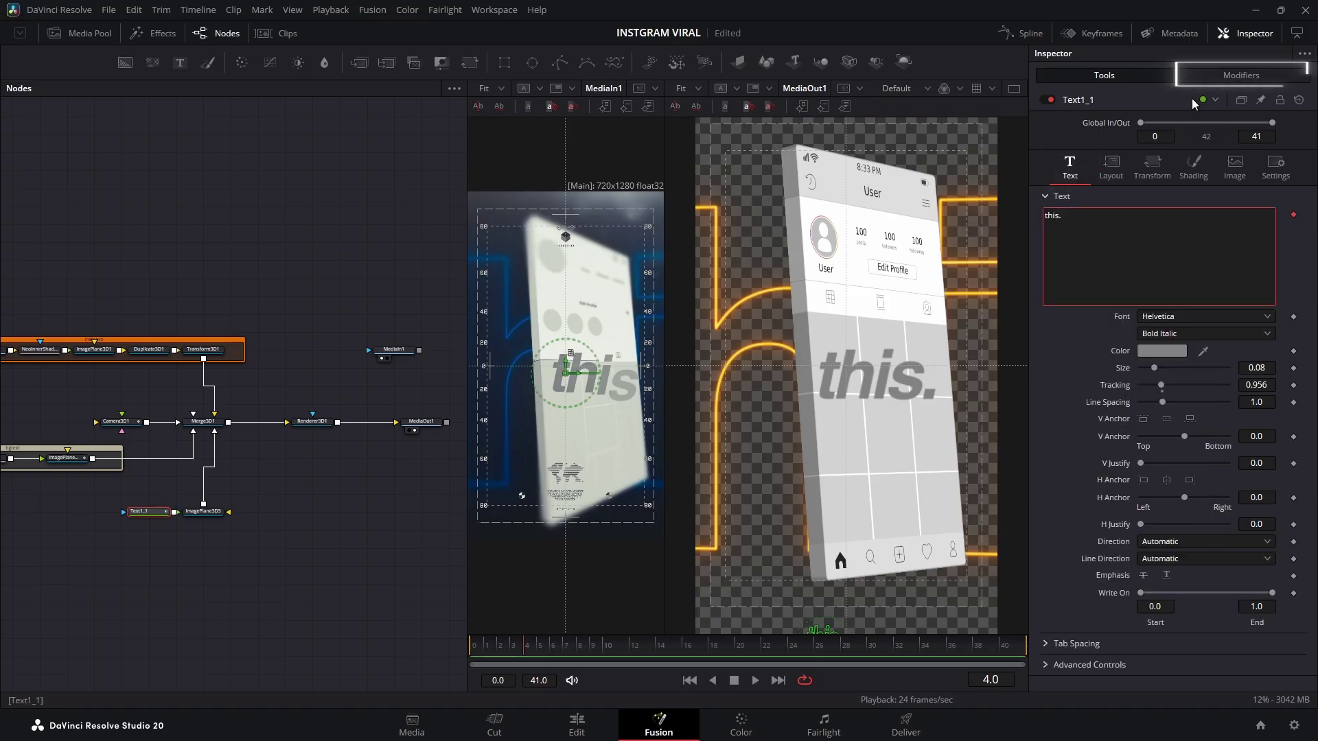
click(1203, 73)
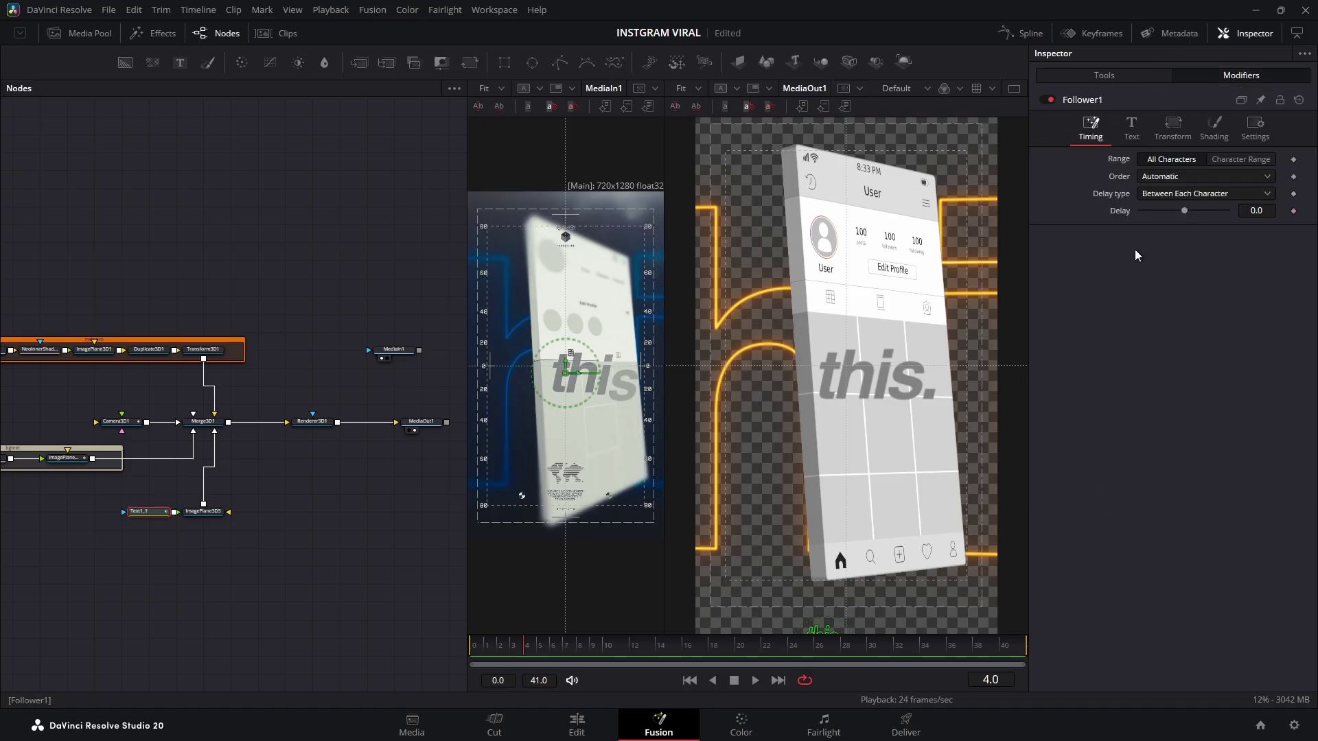
At frame 0, keyframe the Follower's shading opacity at 0.0 and its position offset Y at -0.066
click(1214, 127)
drag(525, 644, 259, 658)
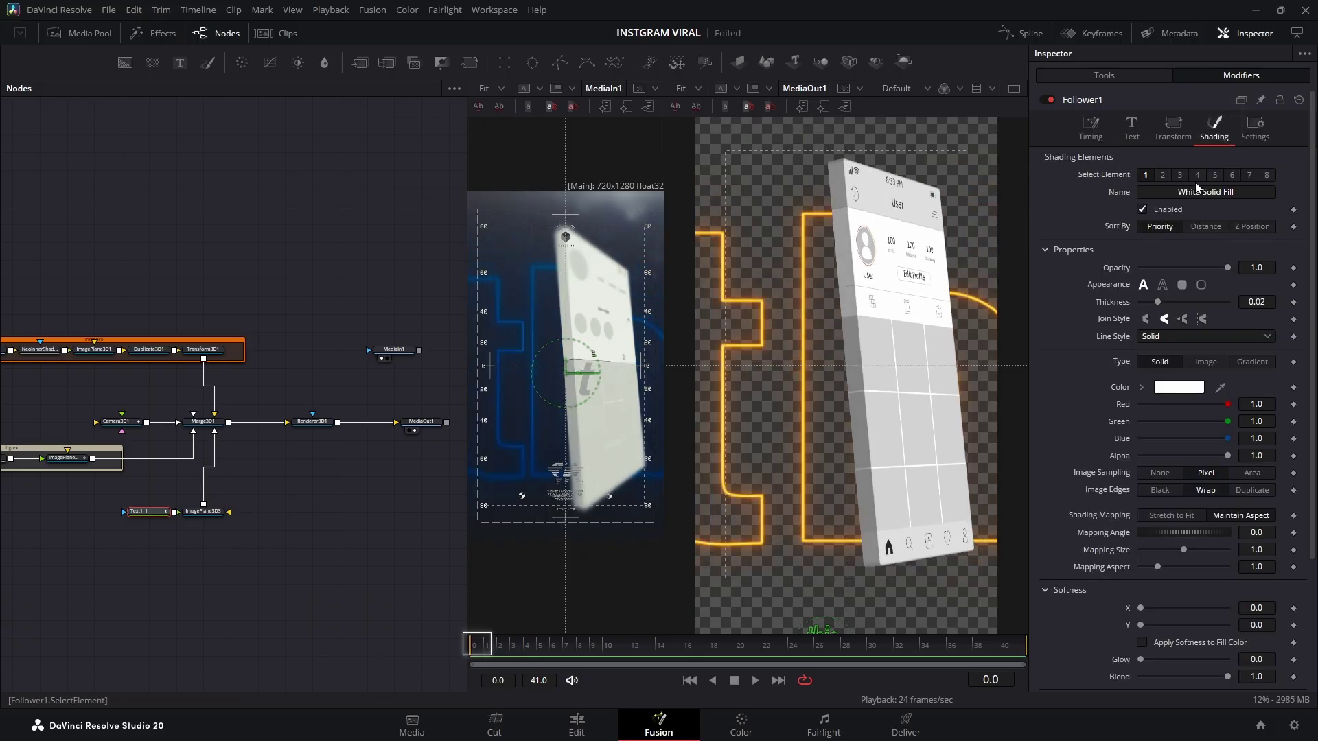
drag(1225, 269, 1164, 269)
click(1293, 268)
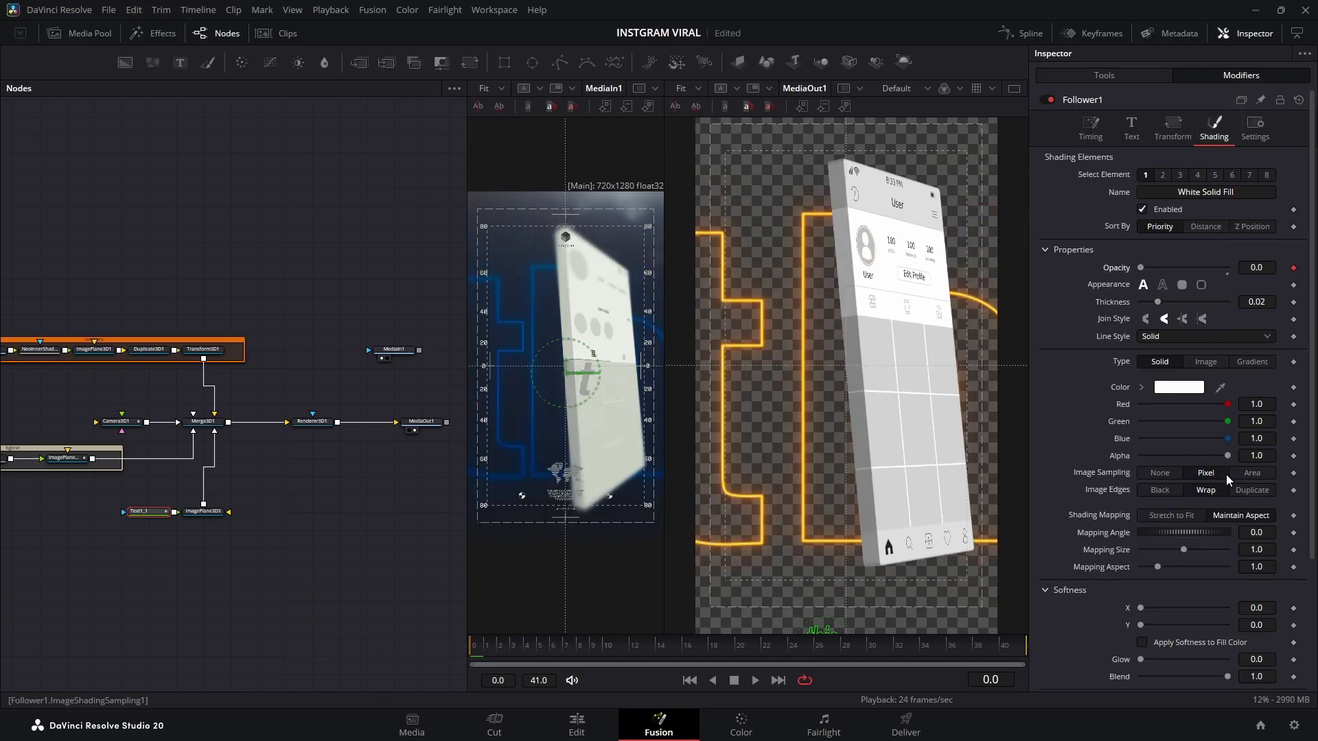
scroll(1213, 587, down, 3)
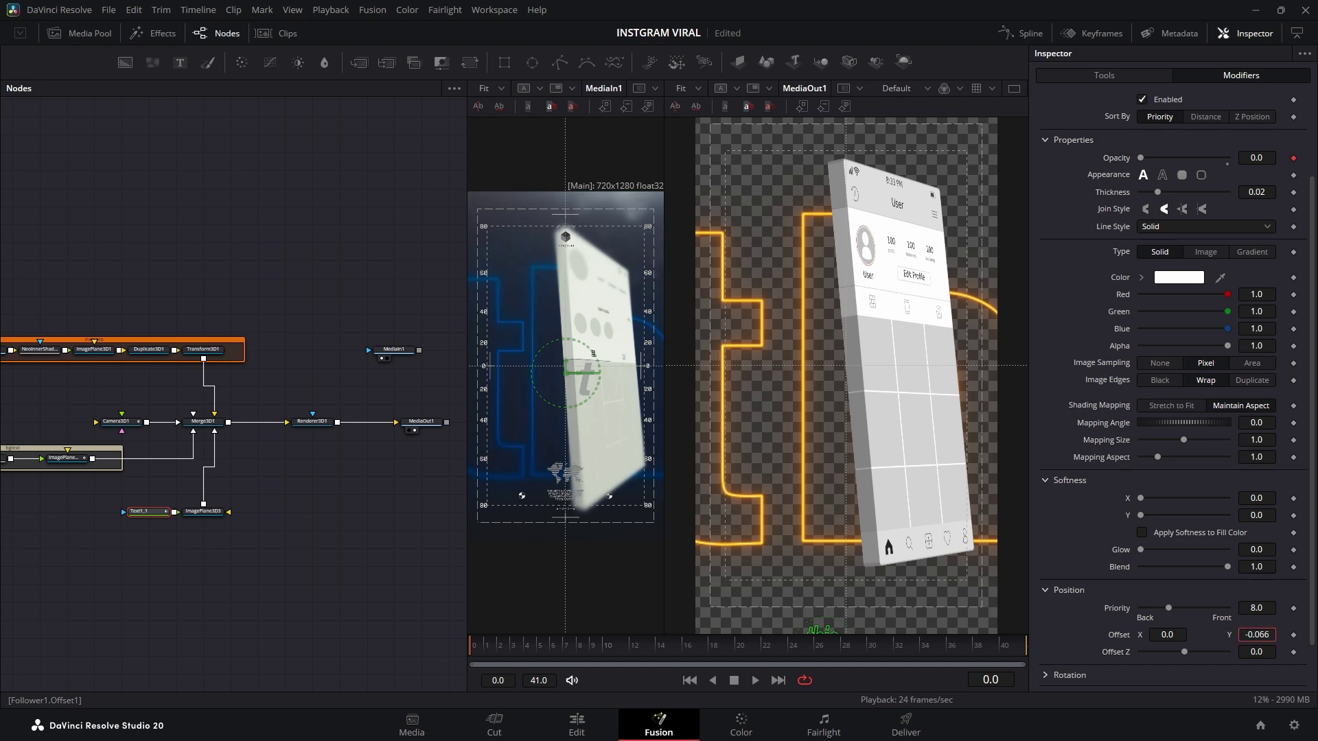
click(1293, 635)
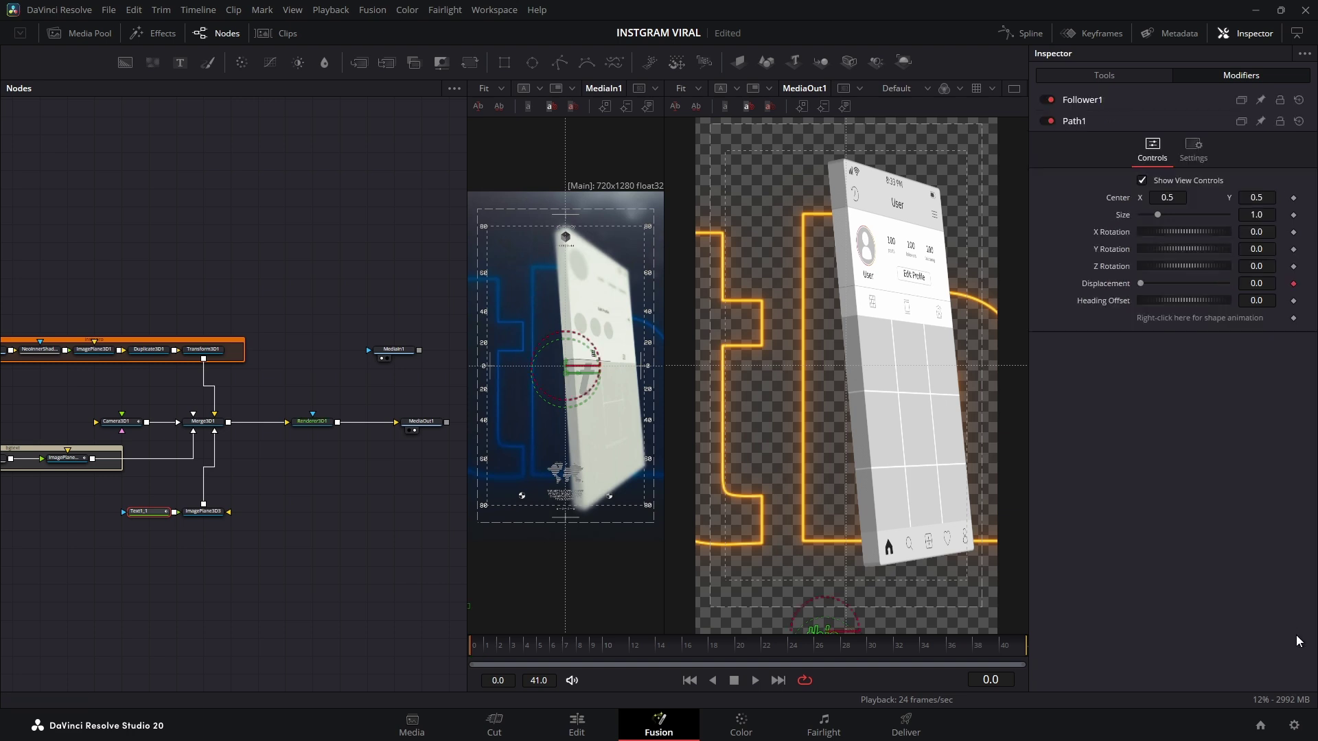
At frame 3, keyframe the Follower's shading opacity at 1.0 and its position offset Y at 0.301
click(1085, 102)
drag(504, 656, 510, 655)
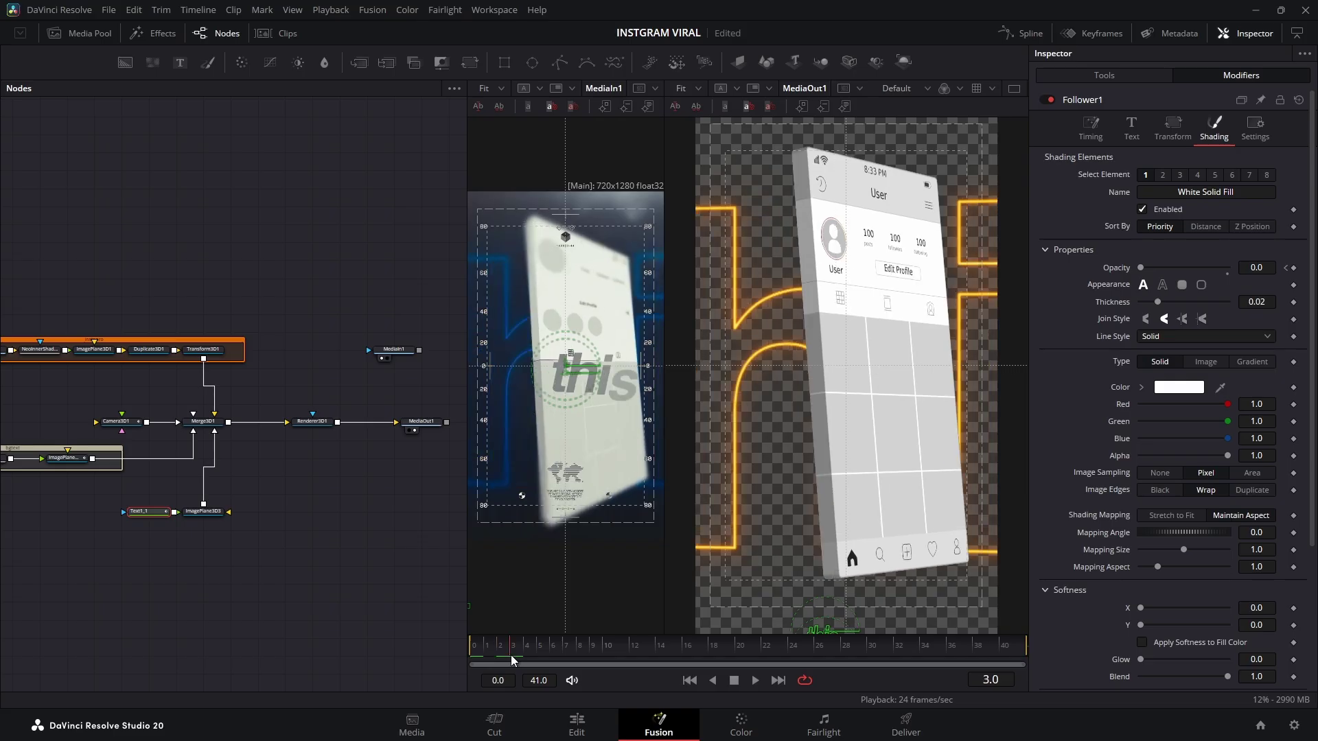
drag(1139, 267, 1228, 267)
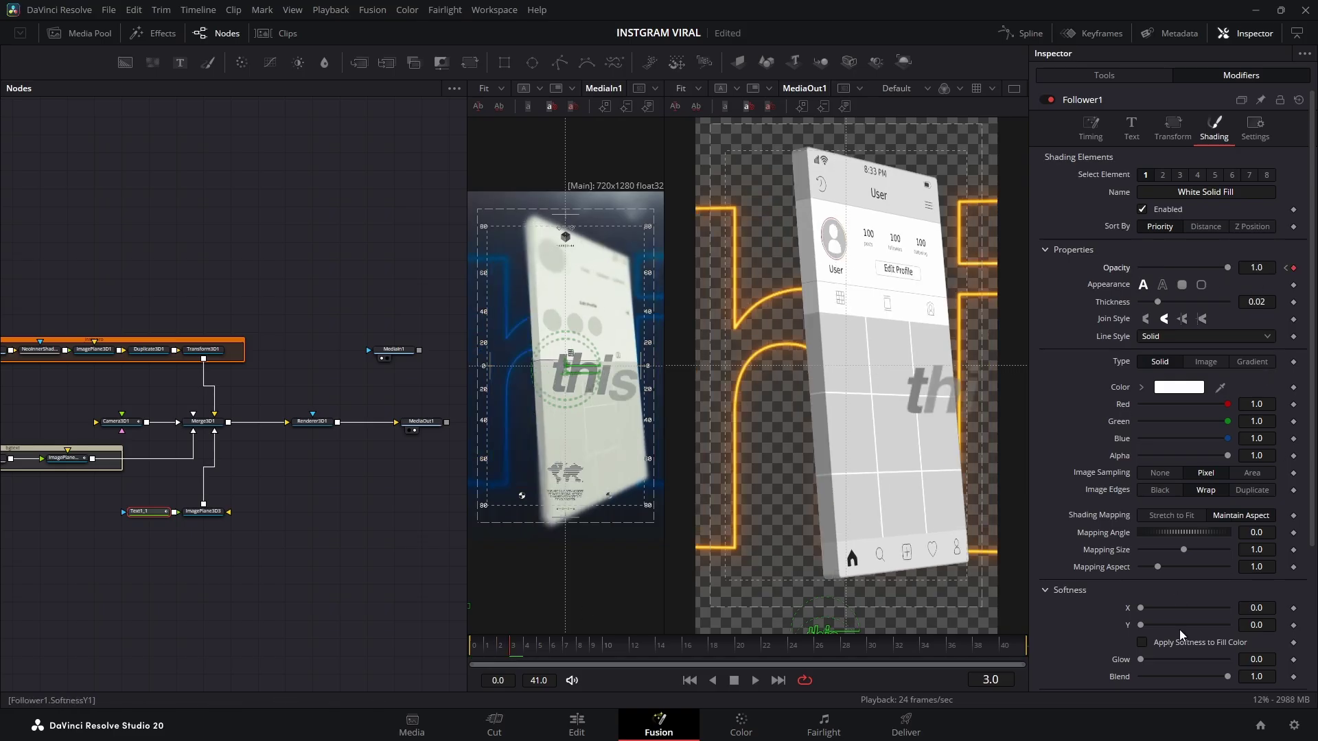
scroll(1179, 634, down, 4)
drag(1255, 555, 1290, 555)
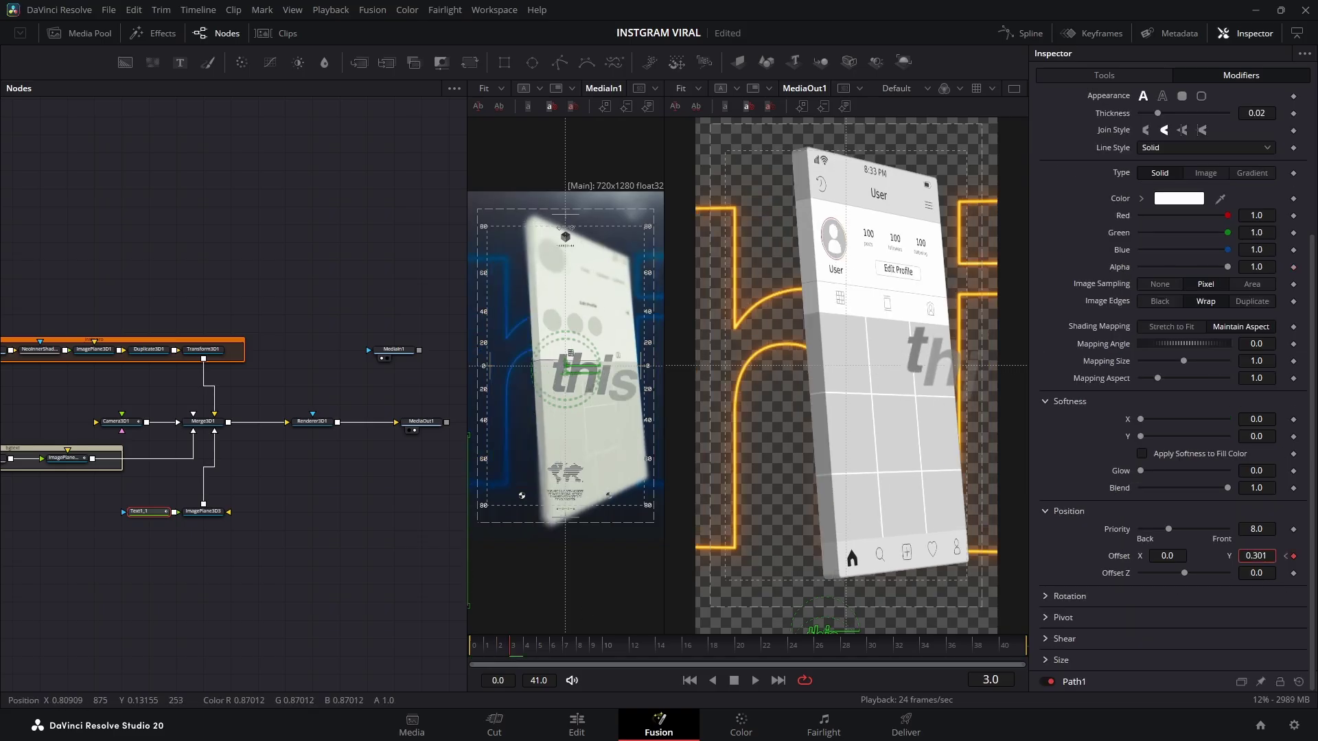
Set the foreground text's image plane to X 0.238, Y 0.0, Z 0.57 and scale 2.638, and play the animation
click(203, 511)
key(space)
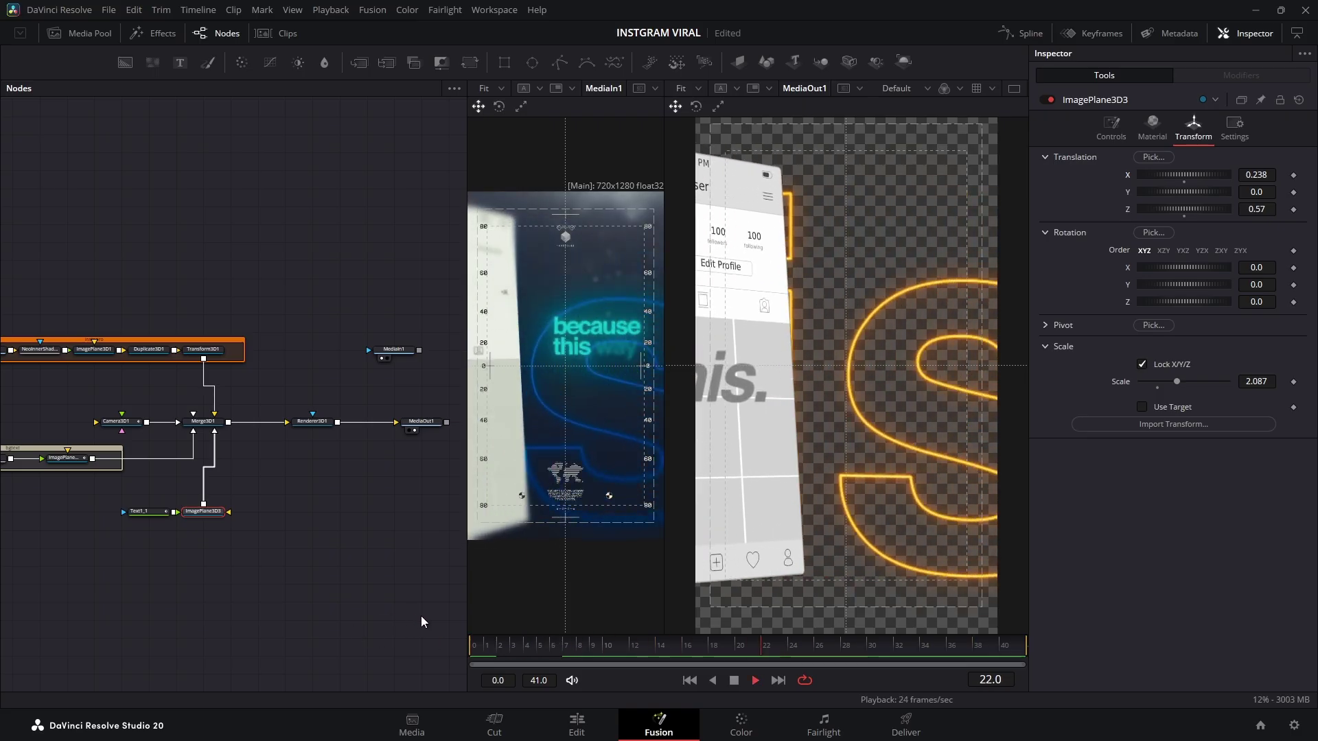
key(space)
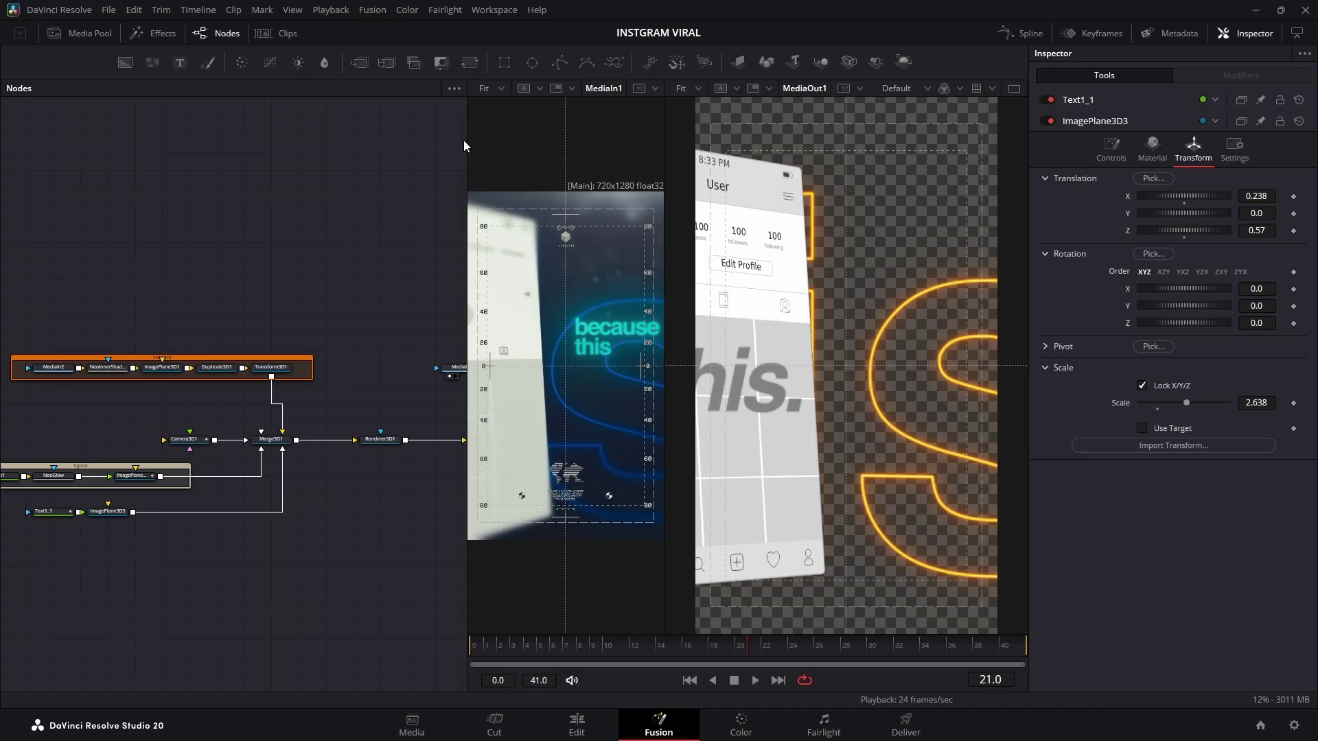
Duplicate the "this." text node and place the copy below the existing foreground text nodes
click(52, 512)
key(ctrl+v)
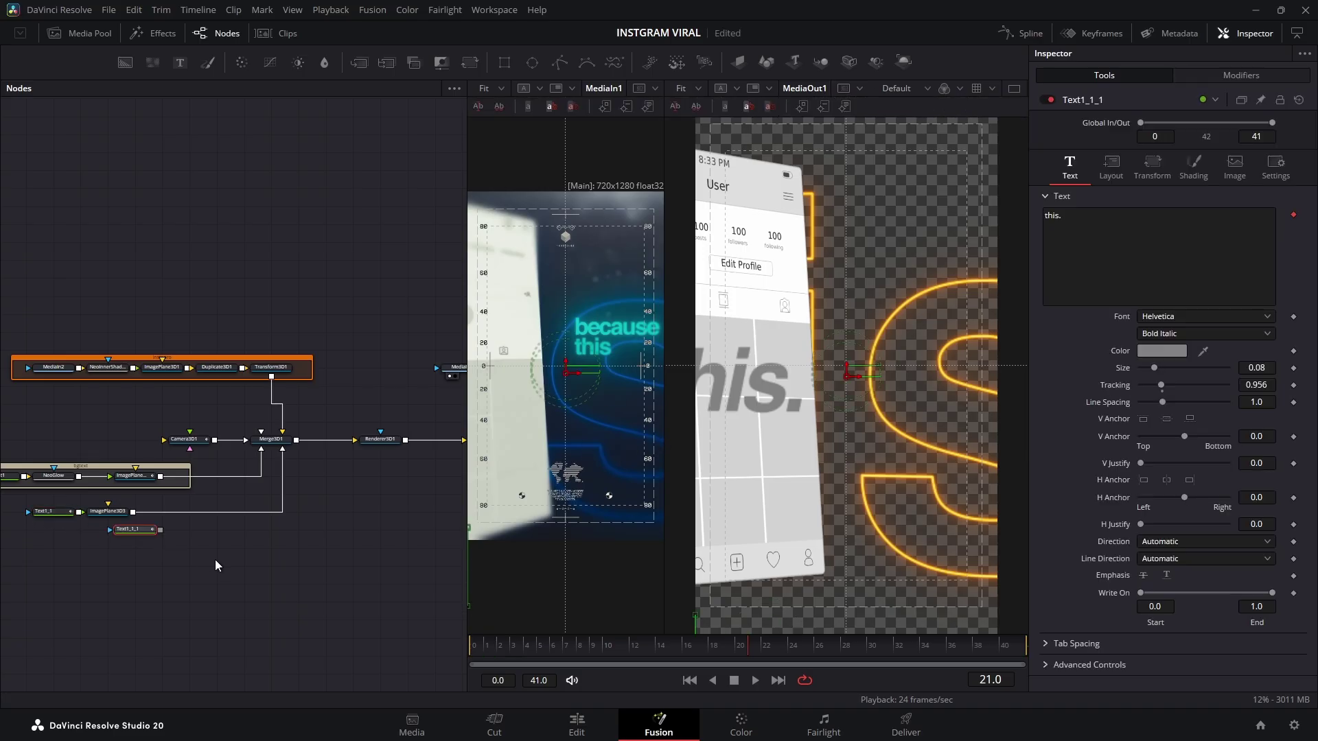
drag(143, 537, 162, 570)
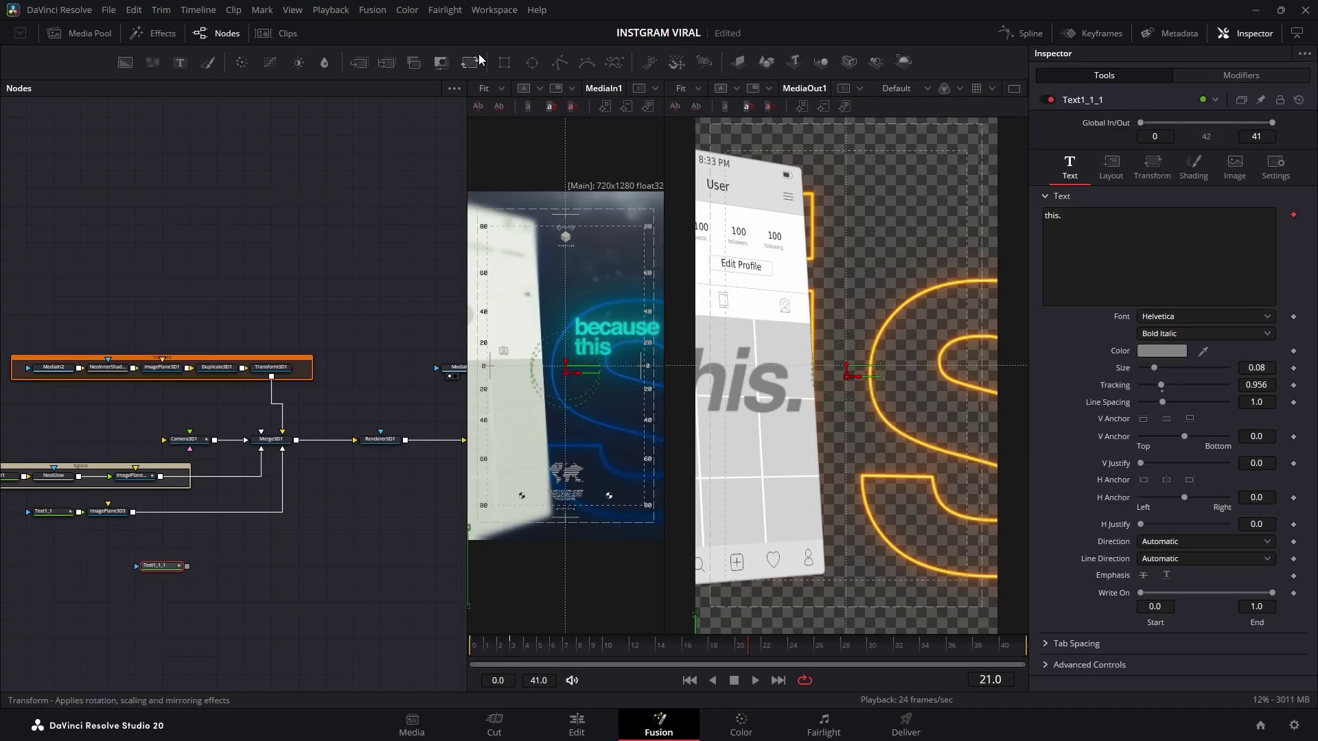
Add an image plane to the copied text, connect it to Merge3D1, and move it to X 0.43, Y 0.087
click(737, 62)
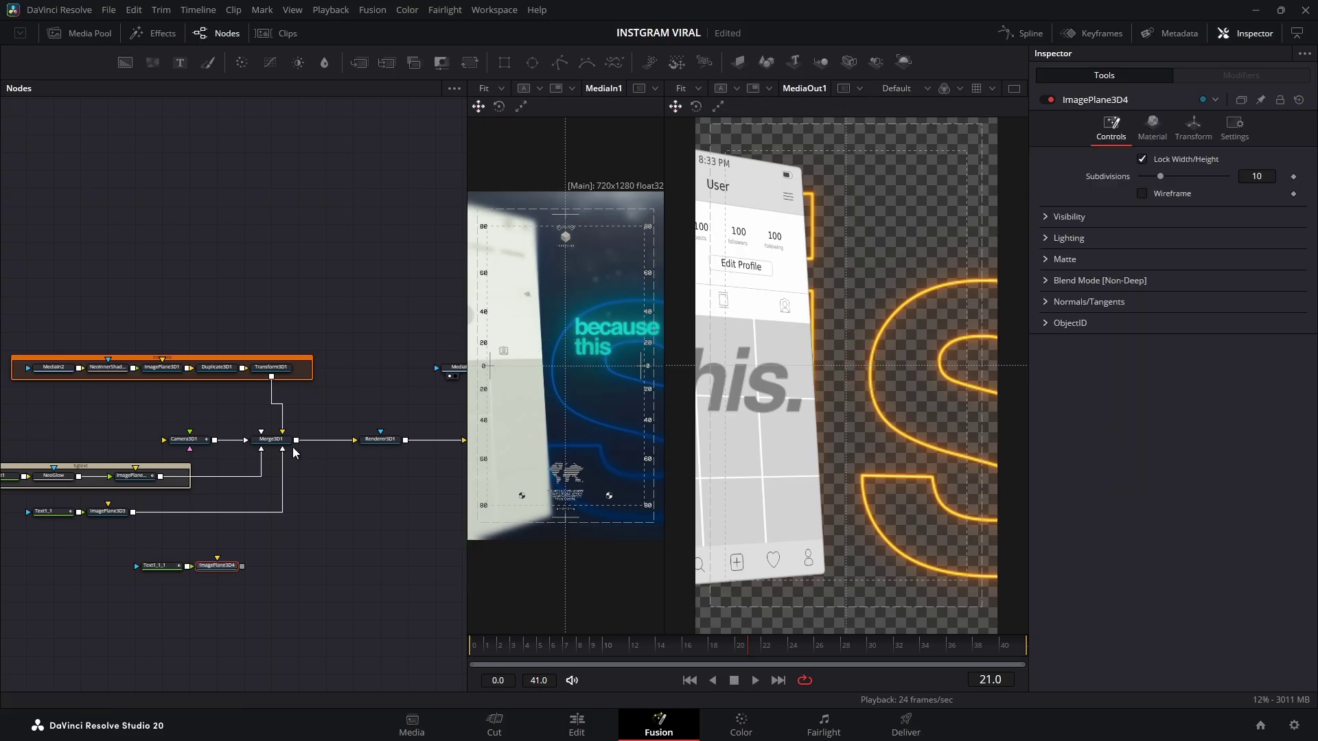
drag(242, 566, 273, 440)
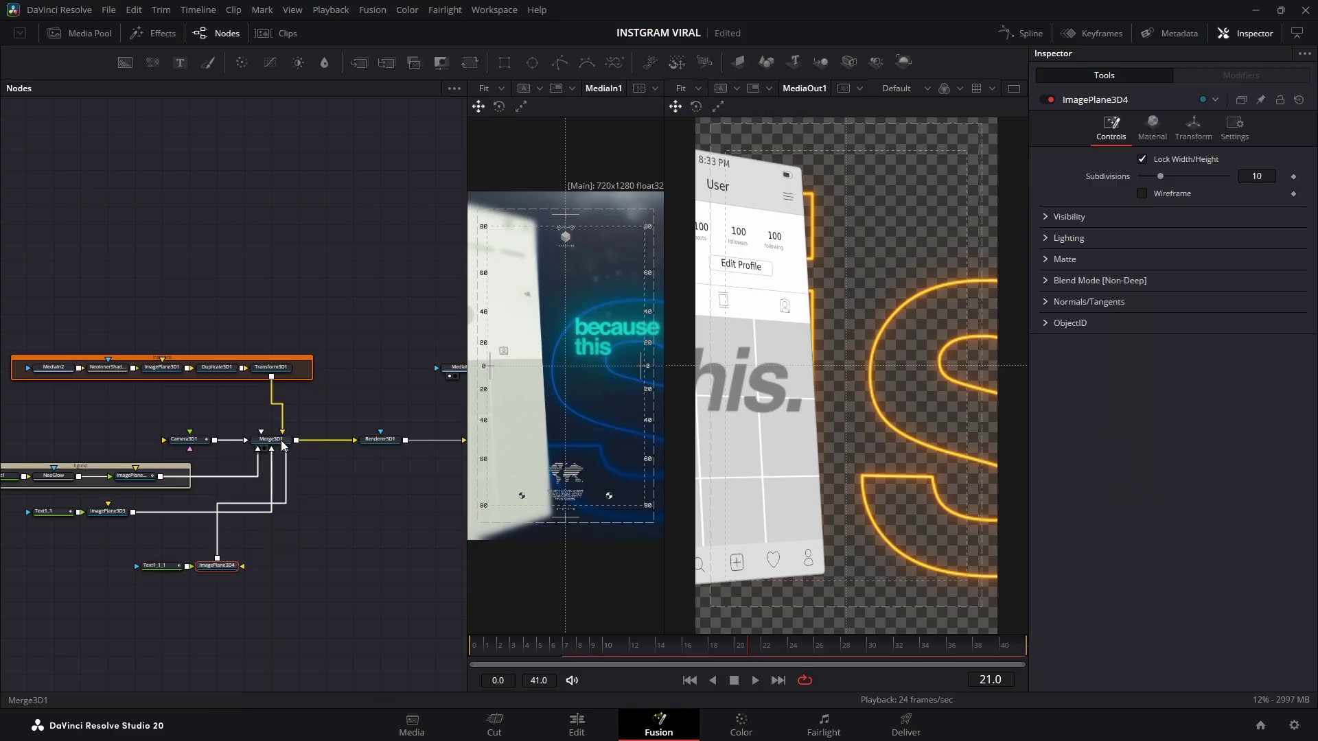
click(1194, 129)
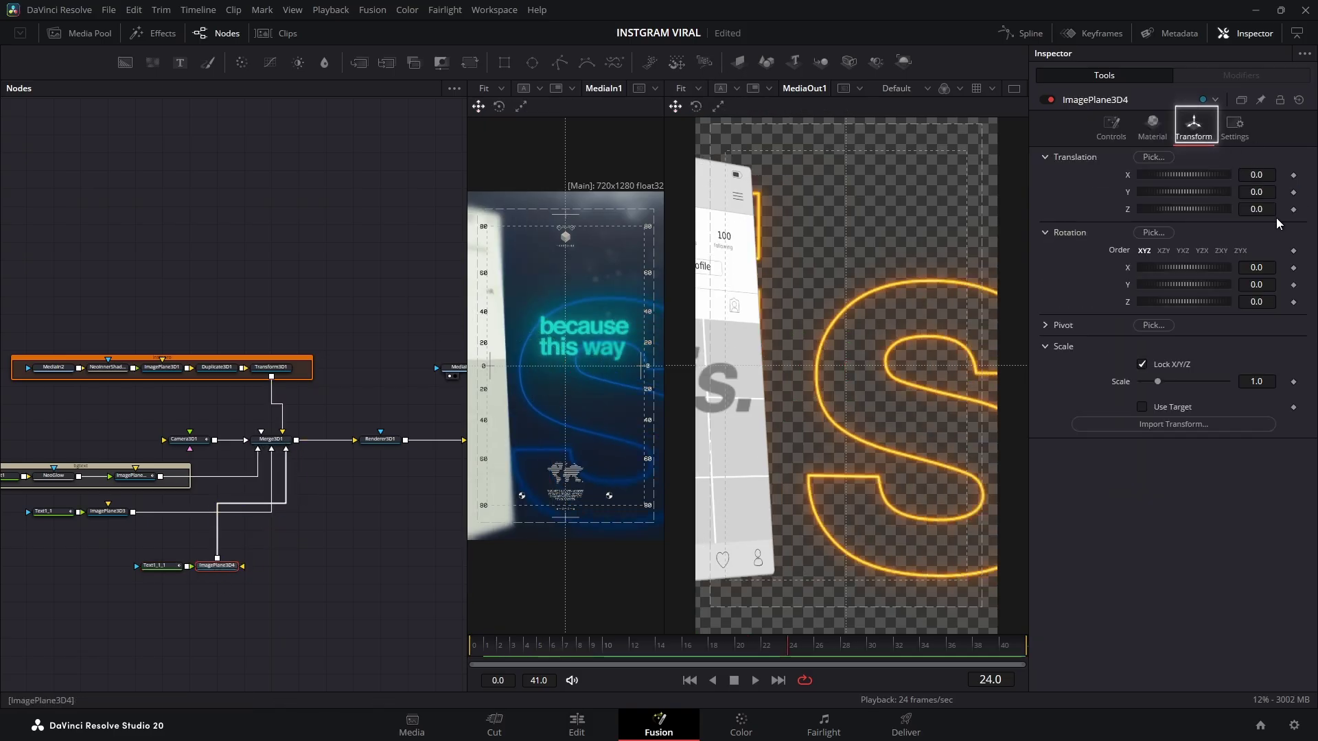
mouse_move(1255, 175)
mouse_down()
mouse_move(1284, 174)
mouse_move(1257, 191)
mouse_up()
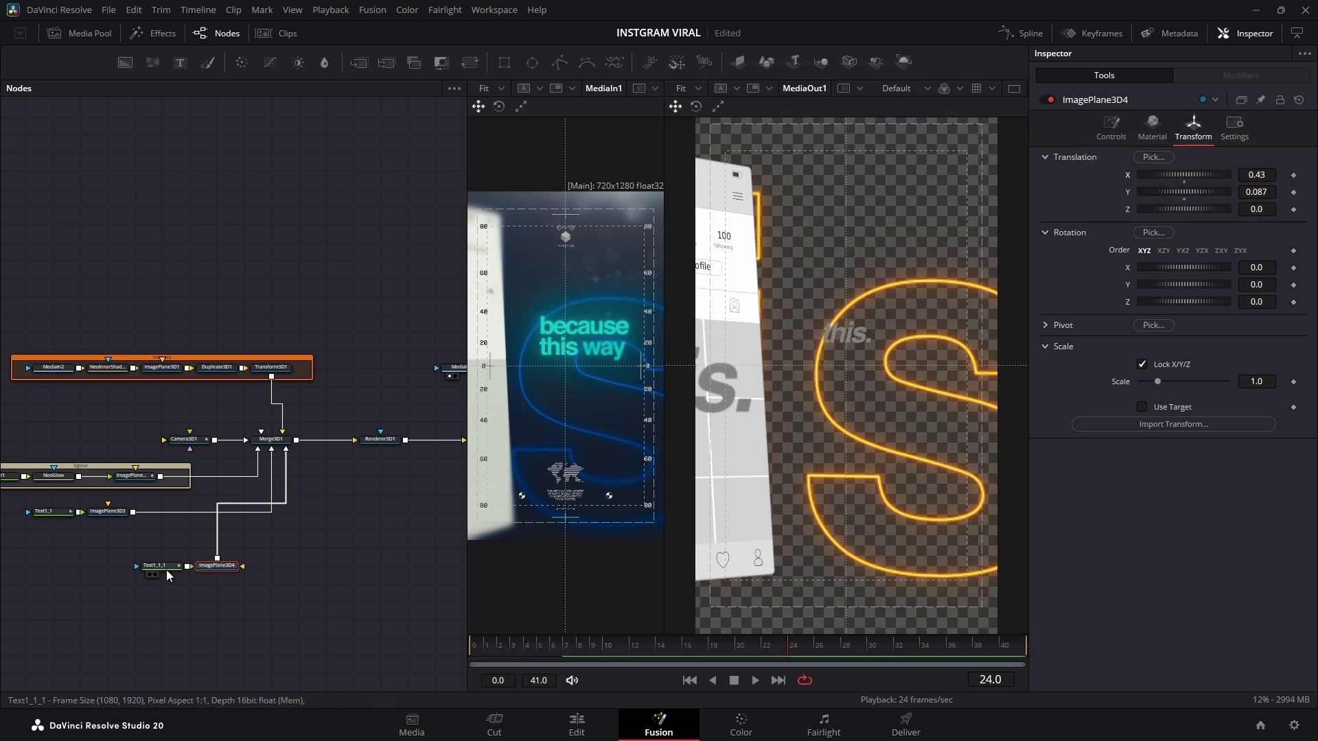
Color the copied text cyan, #00c6c6, to match the reference lettering
click(159, 567)
click(1154, 352)
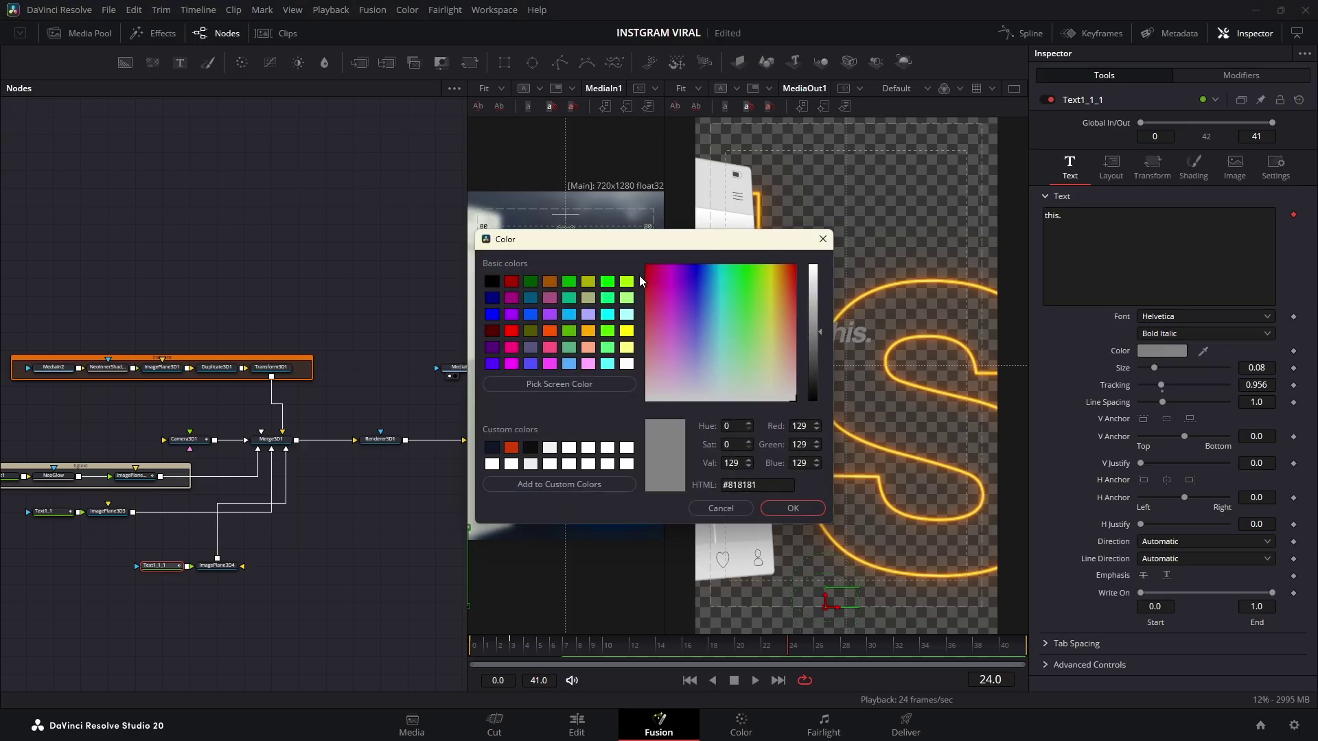
drag(624, 238, 422, 206)
click(404, 281)
click(512, 286)
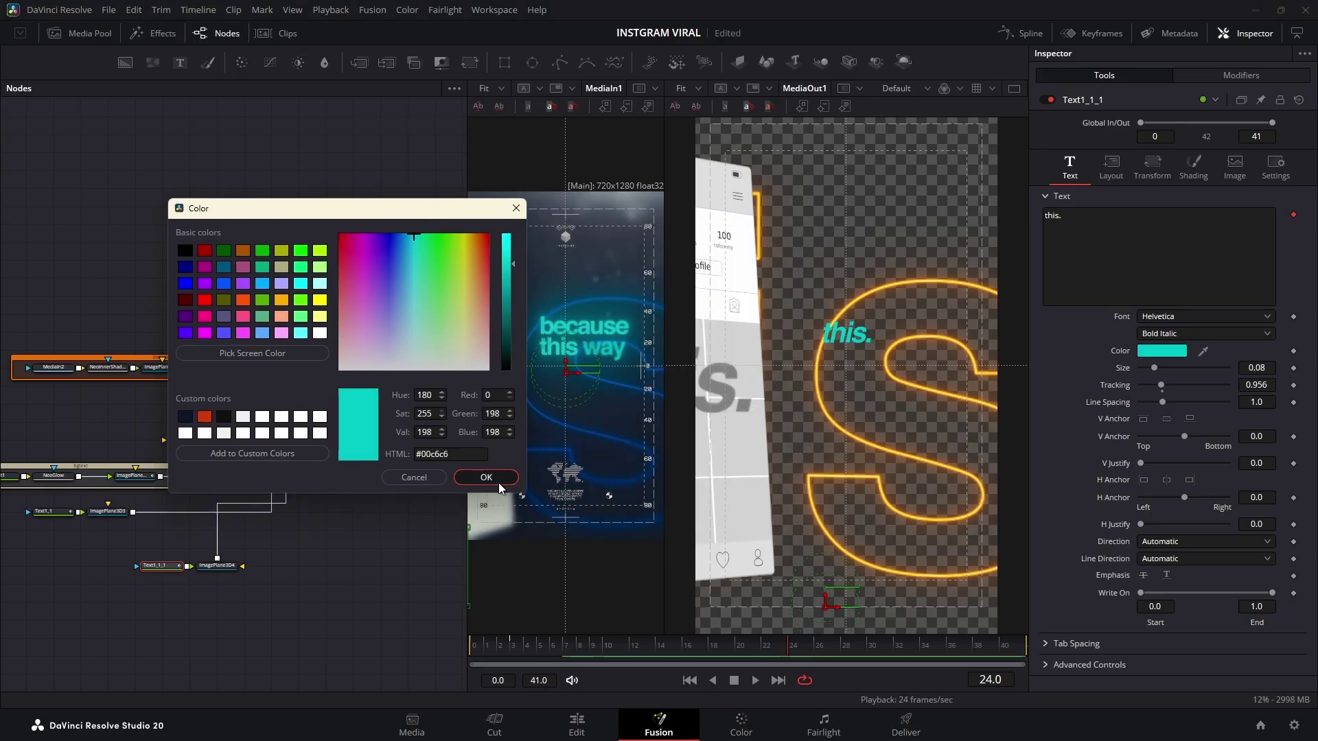
click(589, 475)
Replace the copied text's wording with "because", "thisway", "you're", "just" and "gonna", each on its own line
text(because)
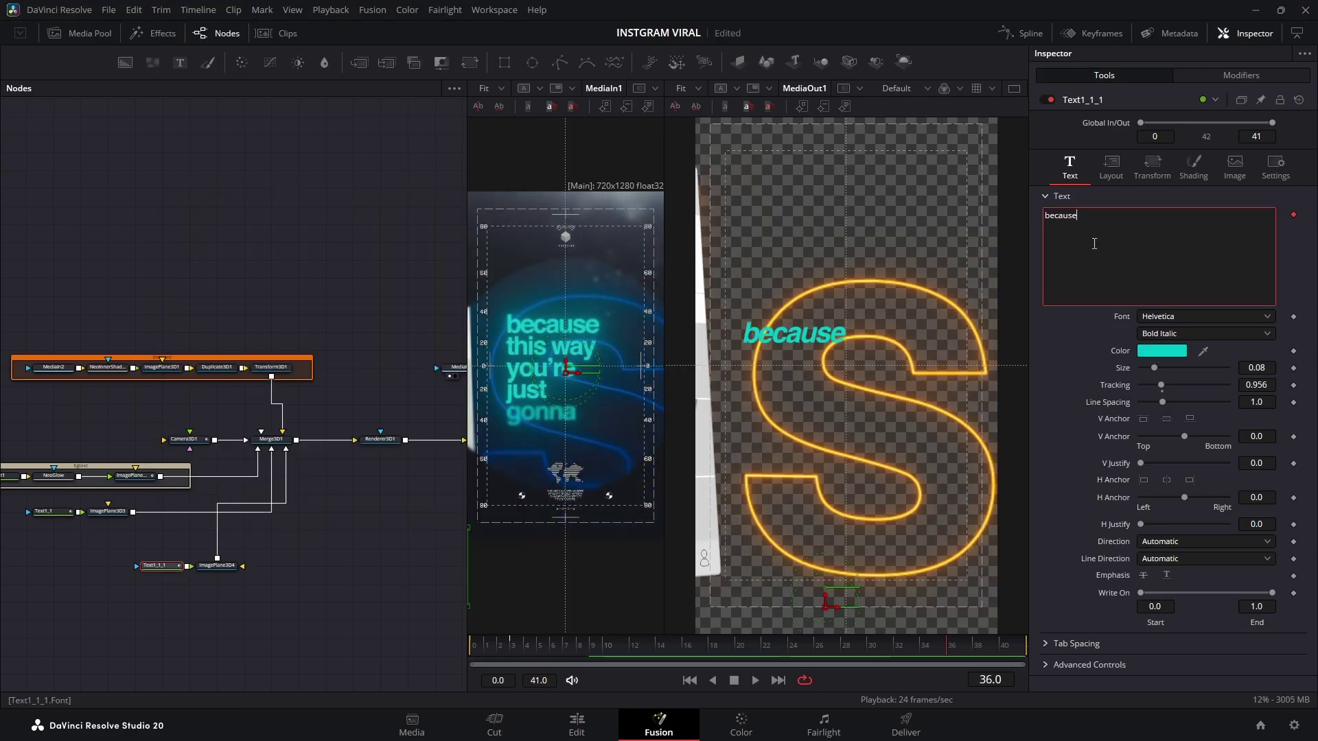
key(Return)
text(thisway)
key(Return)
text(you're)
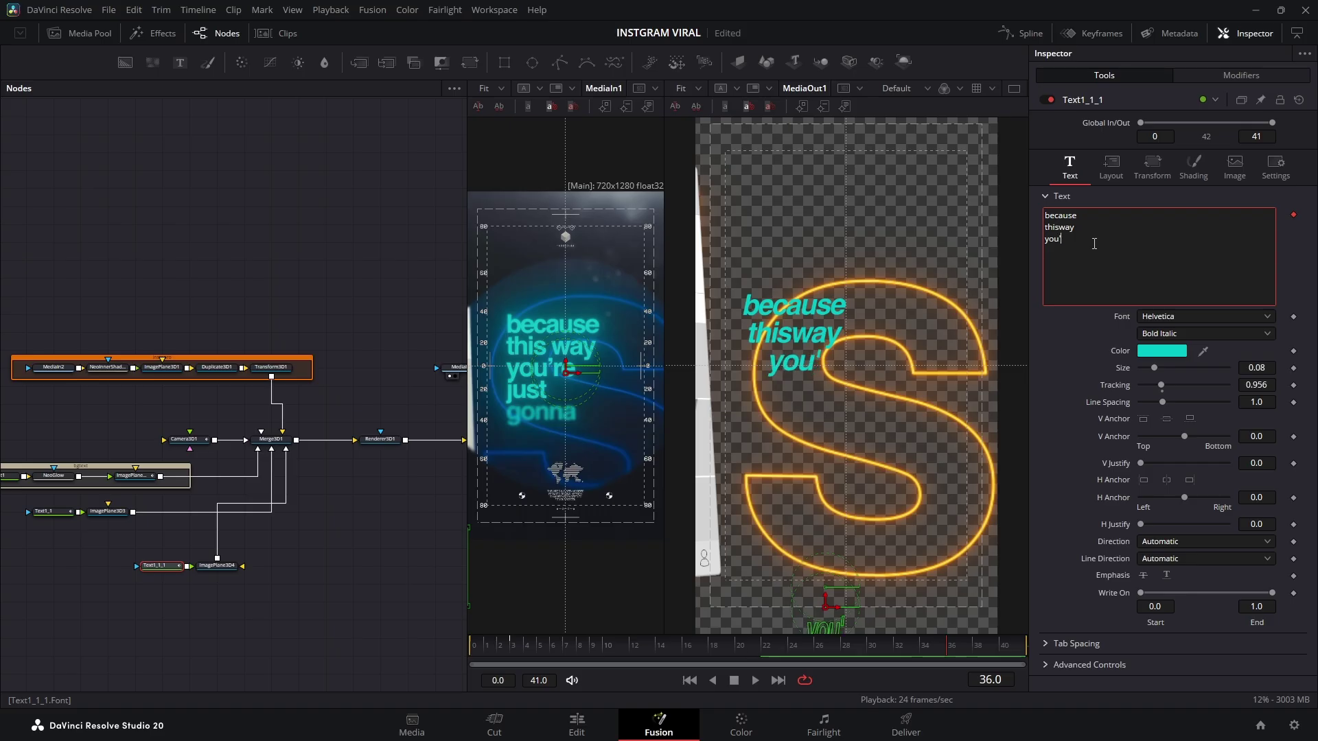
key(Return)
text(just)
key(Return)
text(gonna)
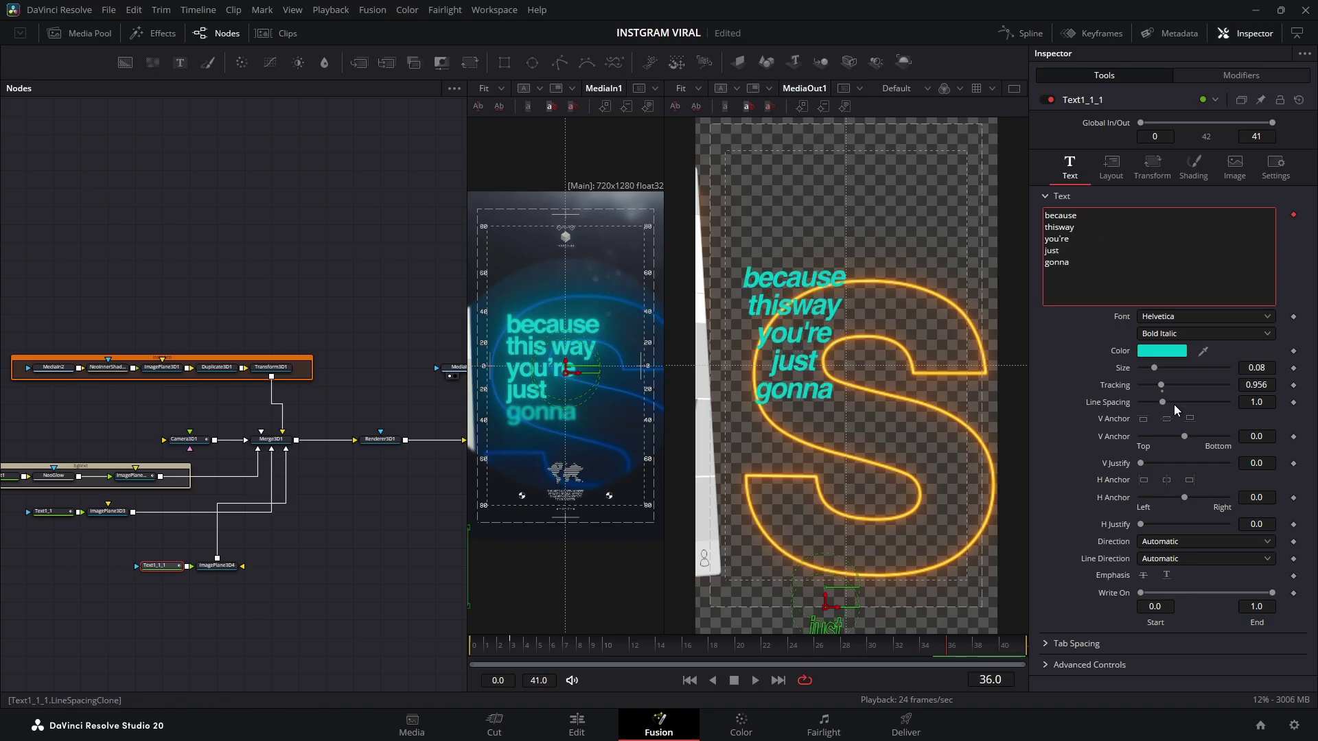
Left-anchor the five-line text and set its layout center to X 0.433, Y 0.435
click(1143, 480)
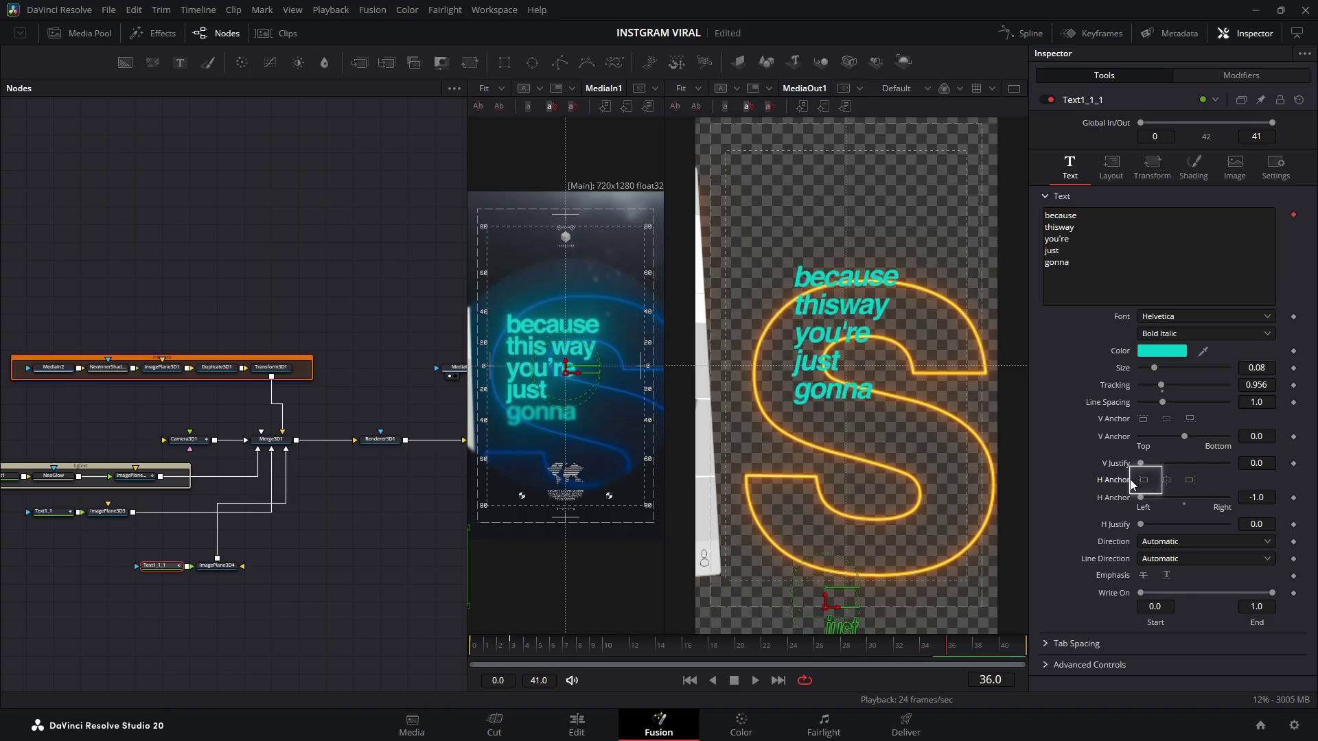
click(1111, 166)
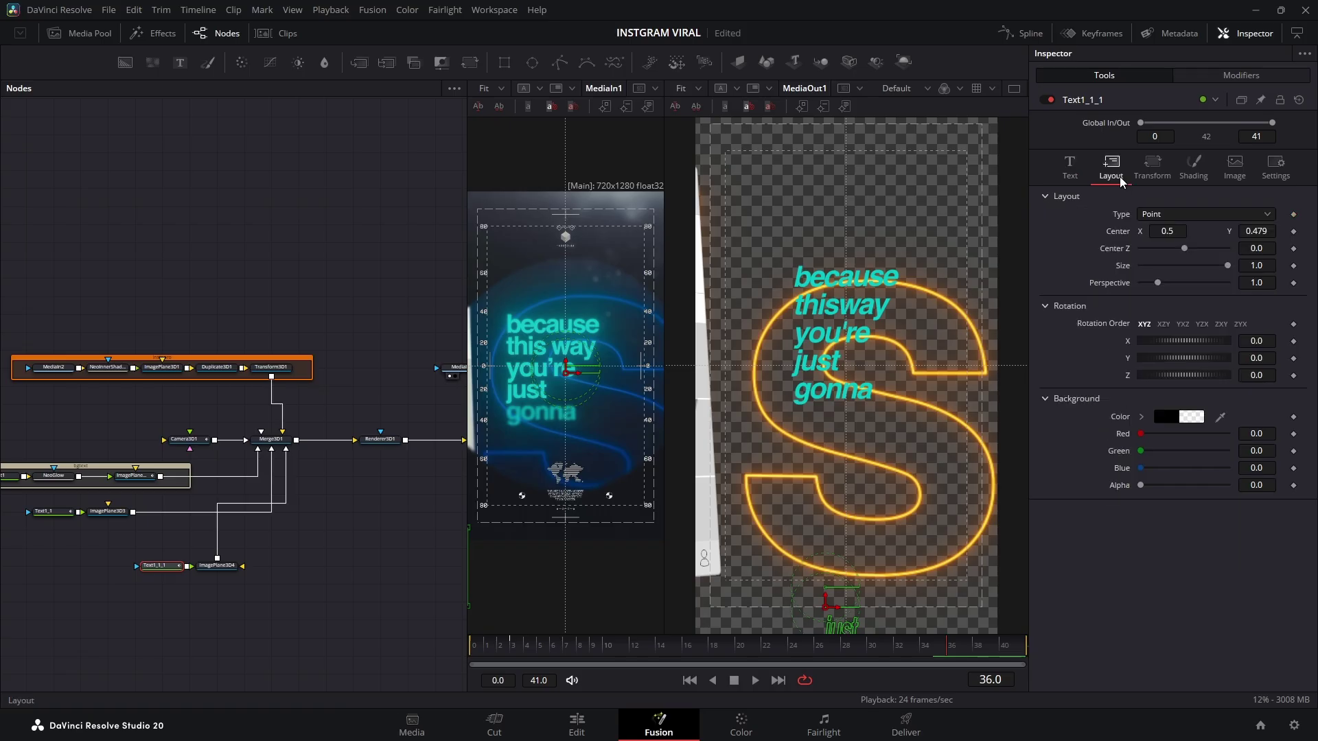
drag(1258, 234, 1140, 232)
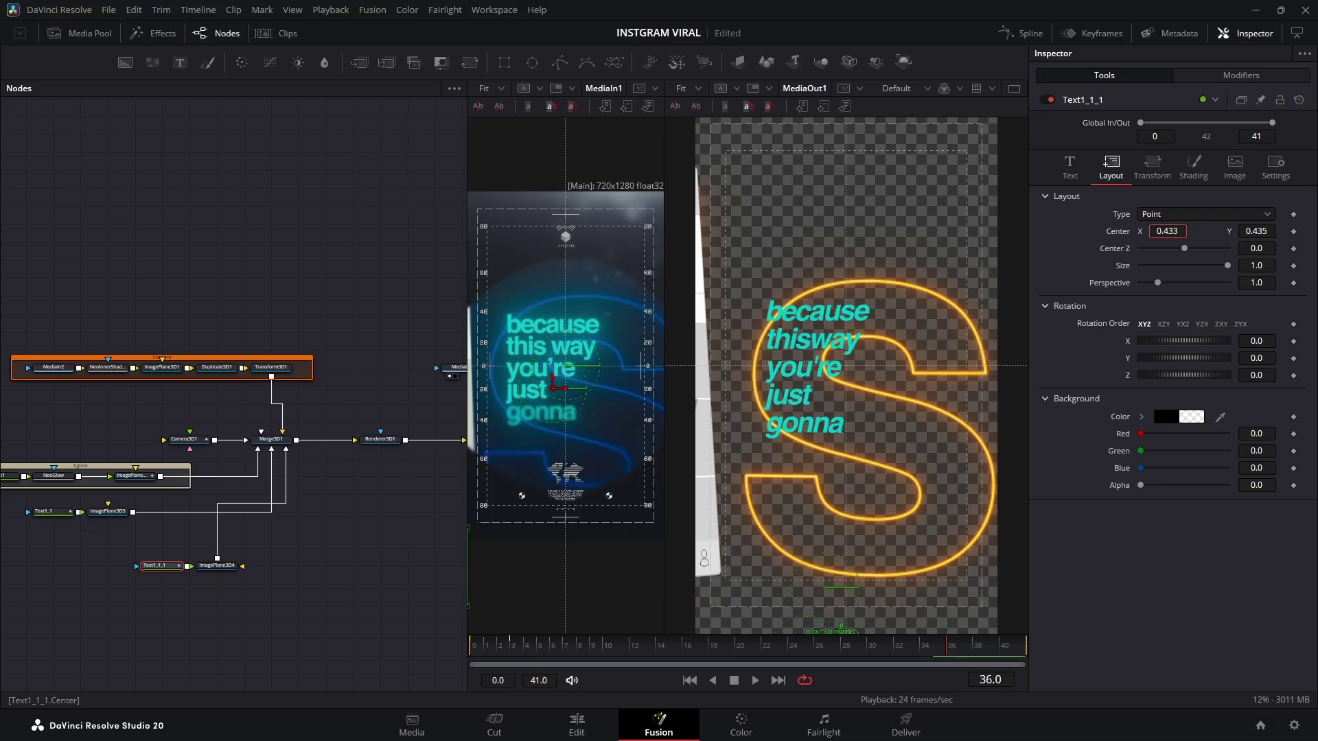
Change the five-line text's font style to Bold Narrow Oblique
click(1072, 165)
click(1164, 332)
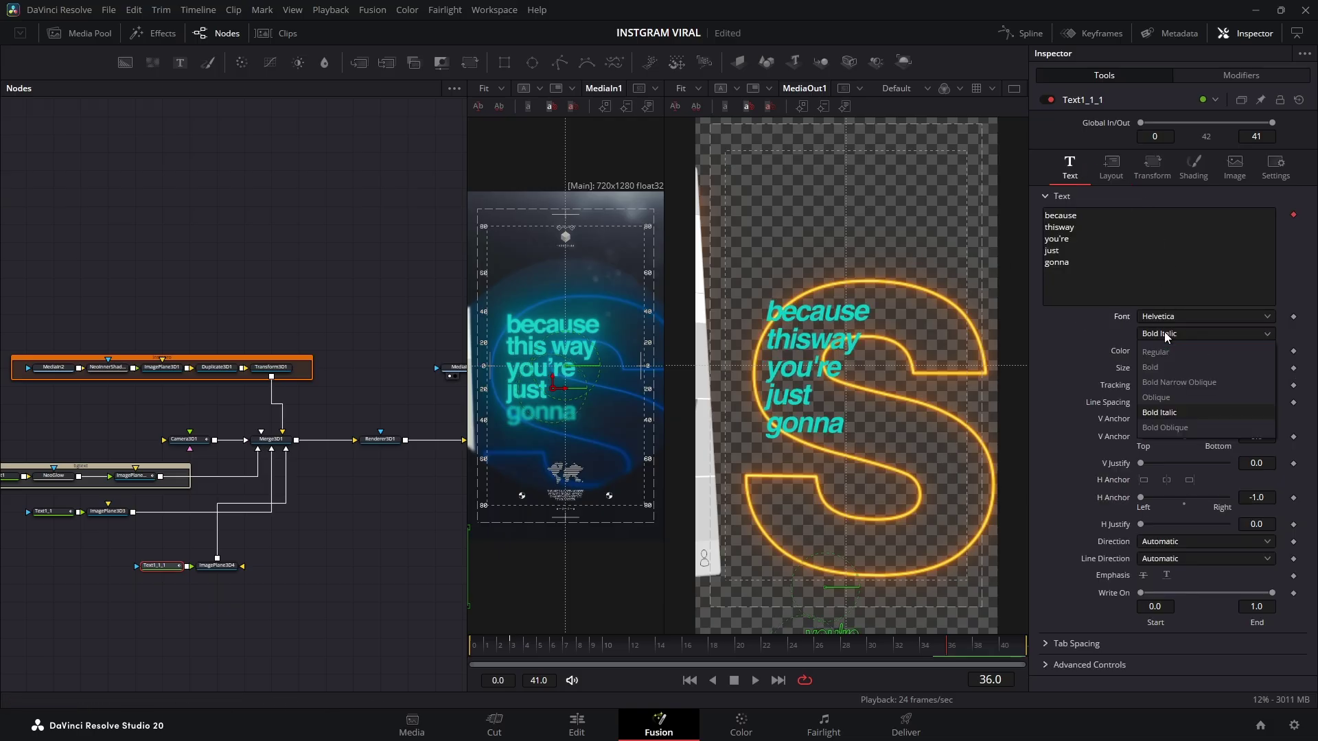
click(1168, 380)
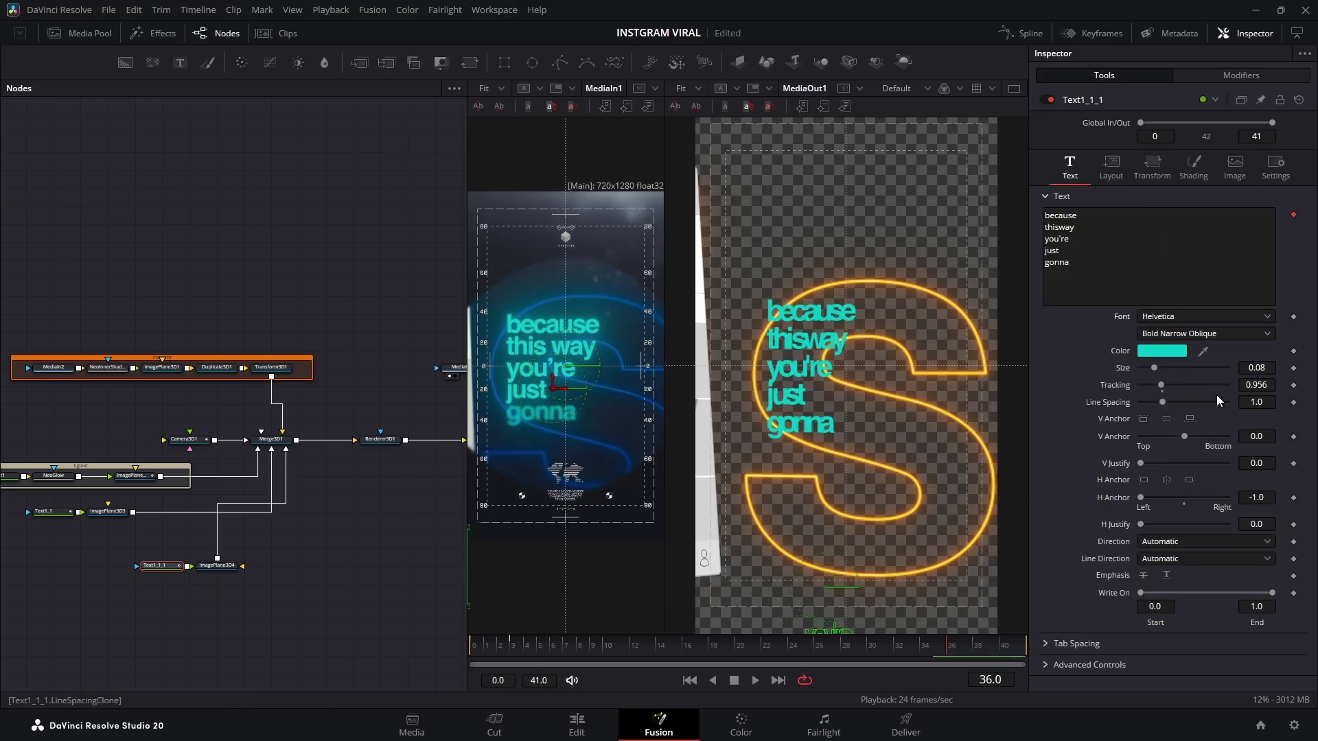
Set the five-line text's size to 0.0866 and reset its tracking to 1.0
double_click(1164, 391)
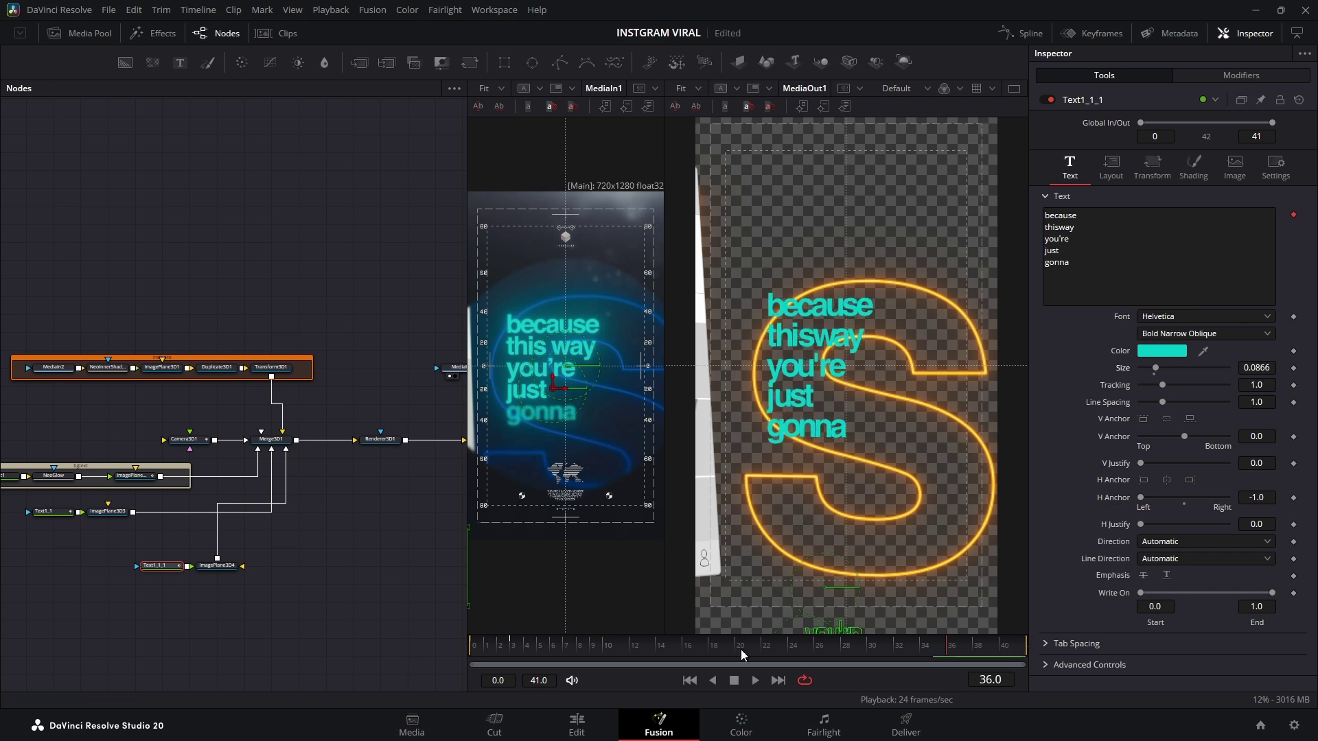
mouse_move(739, 645)
mouse_down()
mouse_move(647, 645)
mouse_move(866, 641)
mouse_move(723, 633)
mouse_move(848, 650)
mouse_up()
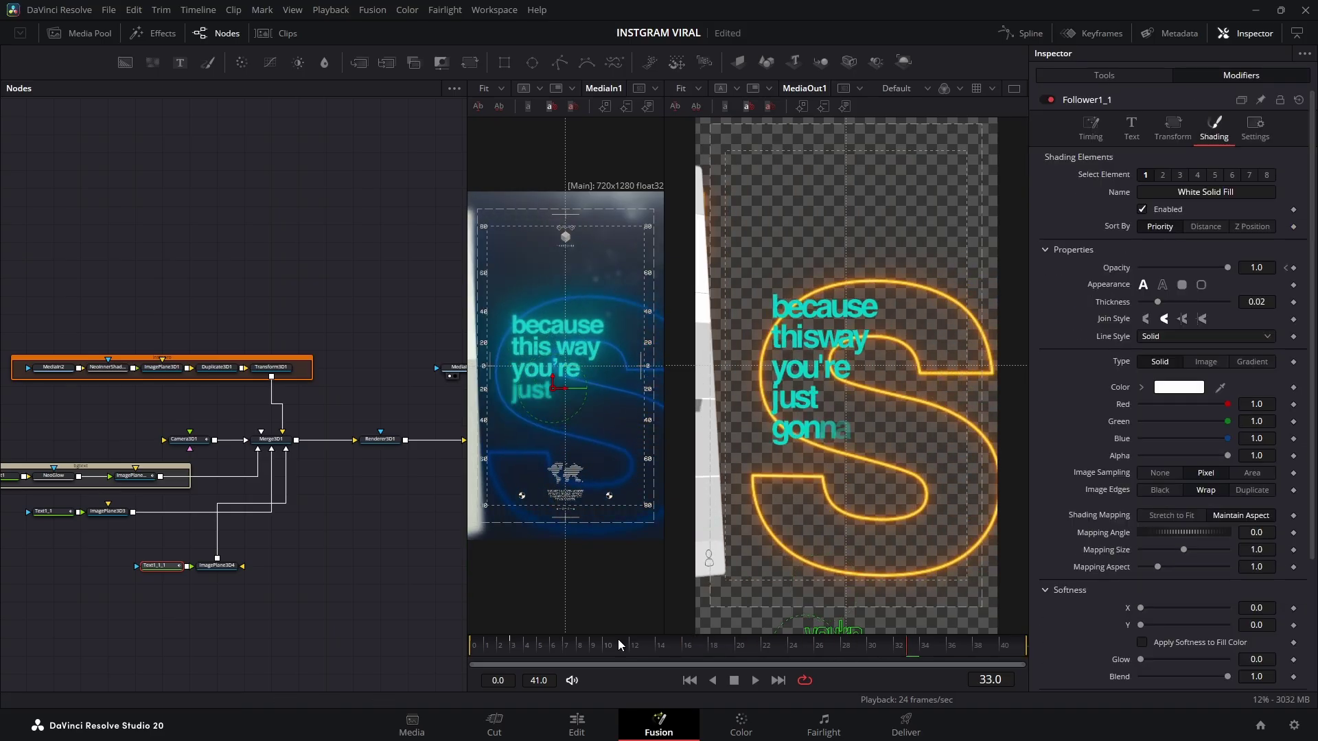
Keyframe the Follower's opacity from 0.0 at frame 12 to 1.0 at frame 15, with X and Y softness ending at 0.0
mouse_move(618, 644)
mouse_down()
mouse_move(904, 657)
mouse_move(629, 655)
mouse_up()
mouse_move(1227, 268)
mouse_down()
mouse_move(1138, 268)
mouse_move(1228, 268)
mouse_up()
click(1293, 267)
click(670, 647)
scroll(1140, 466, down, 5)
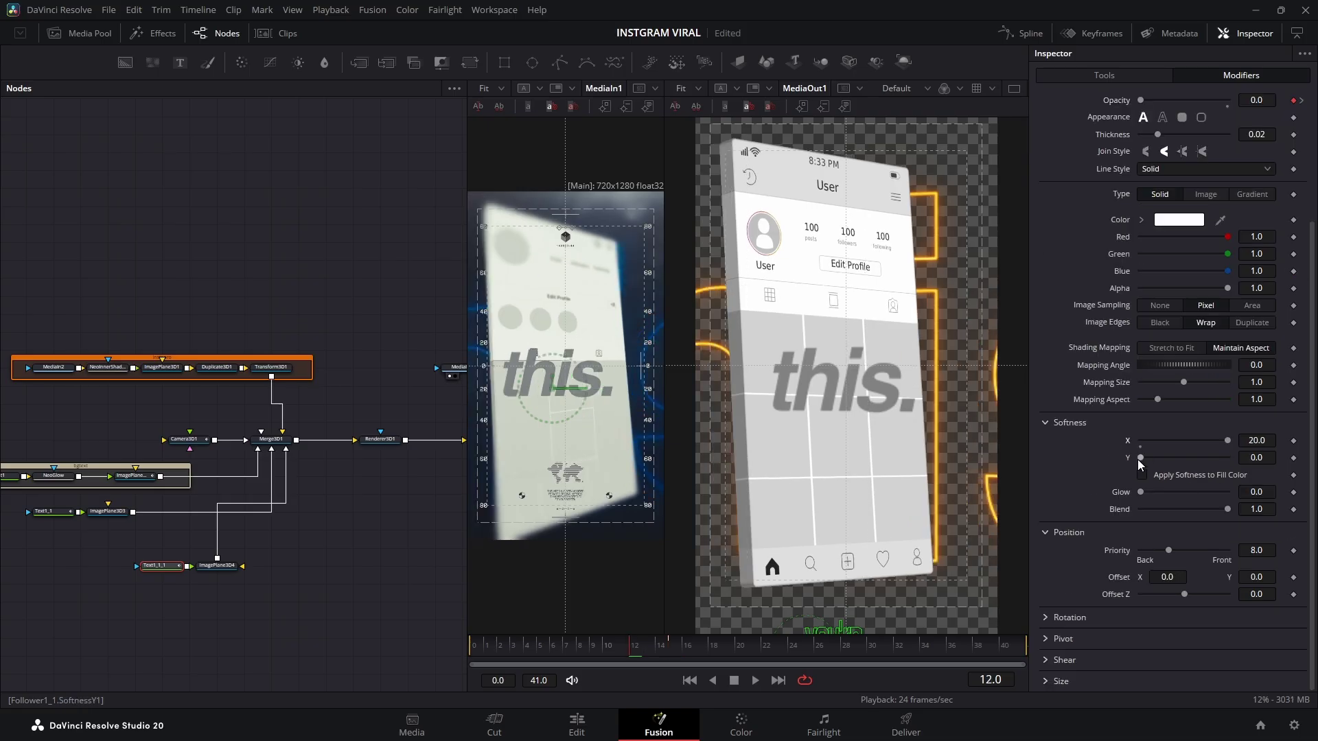
click(1301, 101)
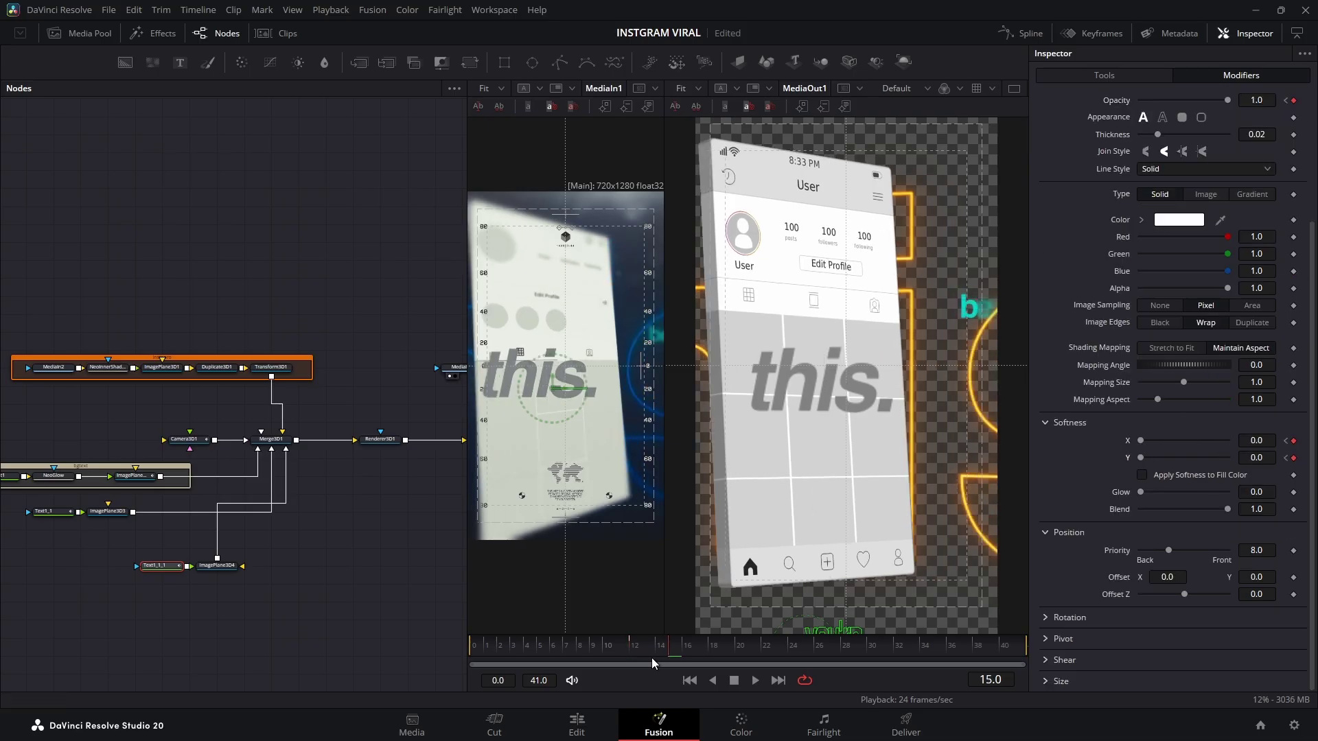
mouse_move(652, 657)
mouse_down()
mouse_move(794, 653)
mouse_move(655, 652)
mouse_up()
scroll(1160, 248, up, 5)
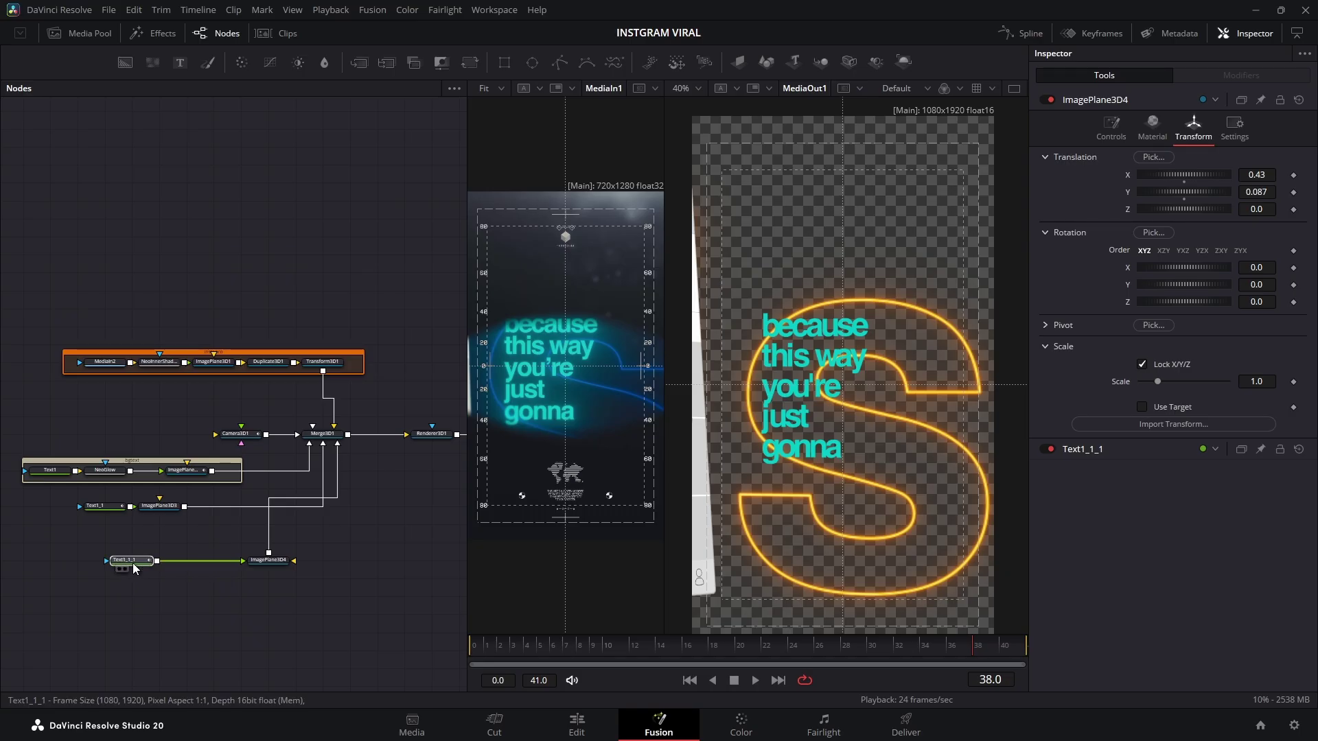
Insert a Neo Glow between the five-line text and its image plane, and tidy the node spacing
click(131, 561)
key(shift+space)
text(glow)
click(636, 288)
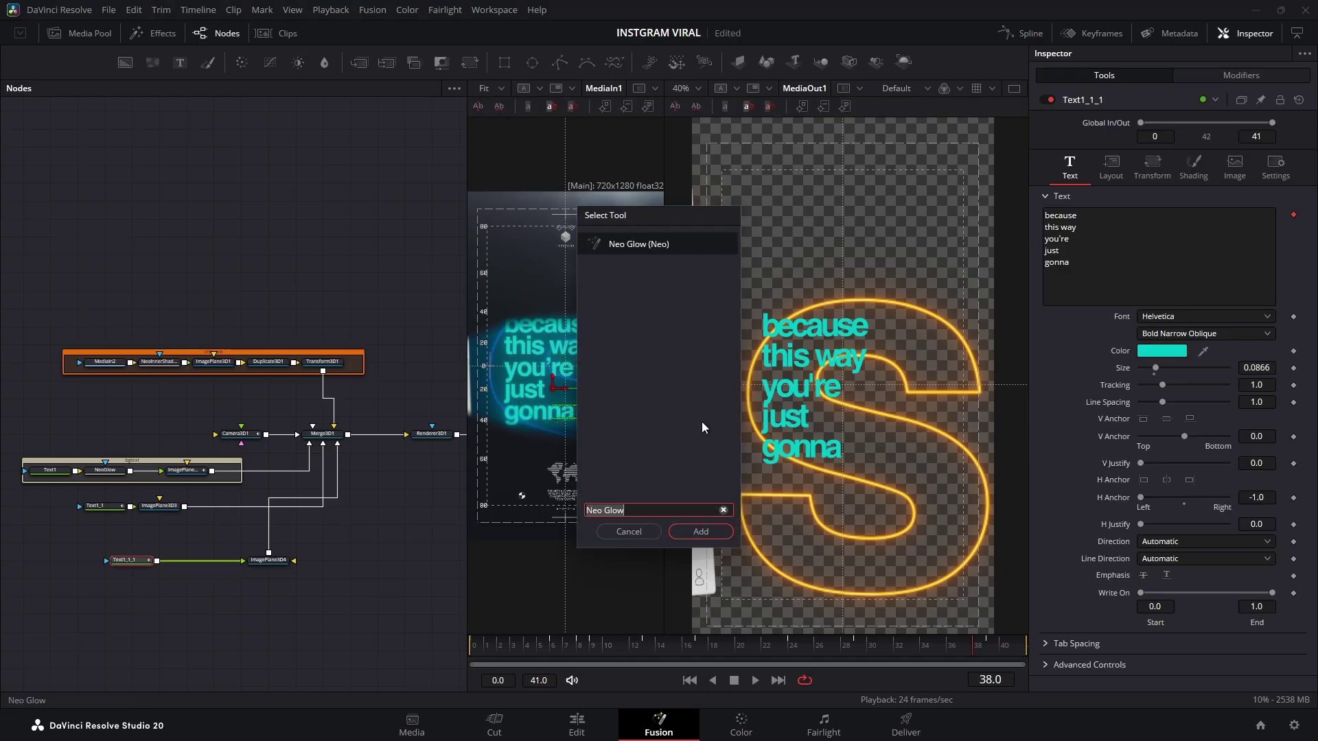
click(700, 532)
drag(264, 561, 230, 564)
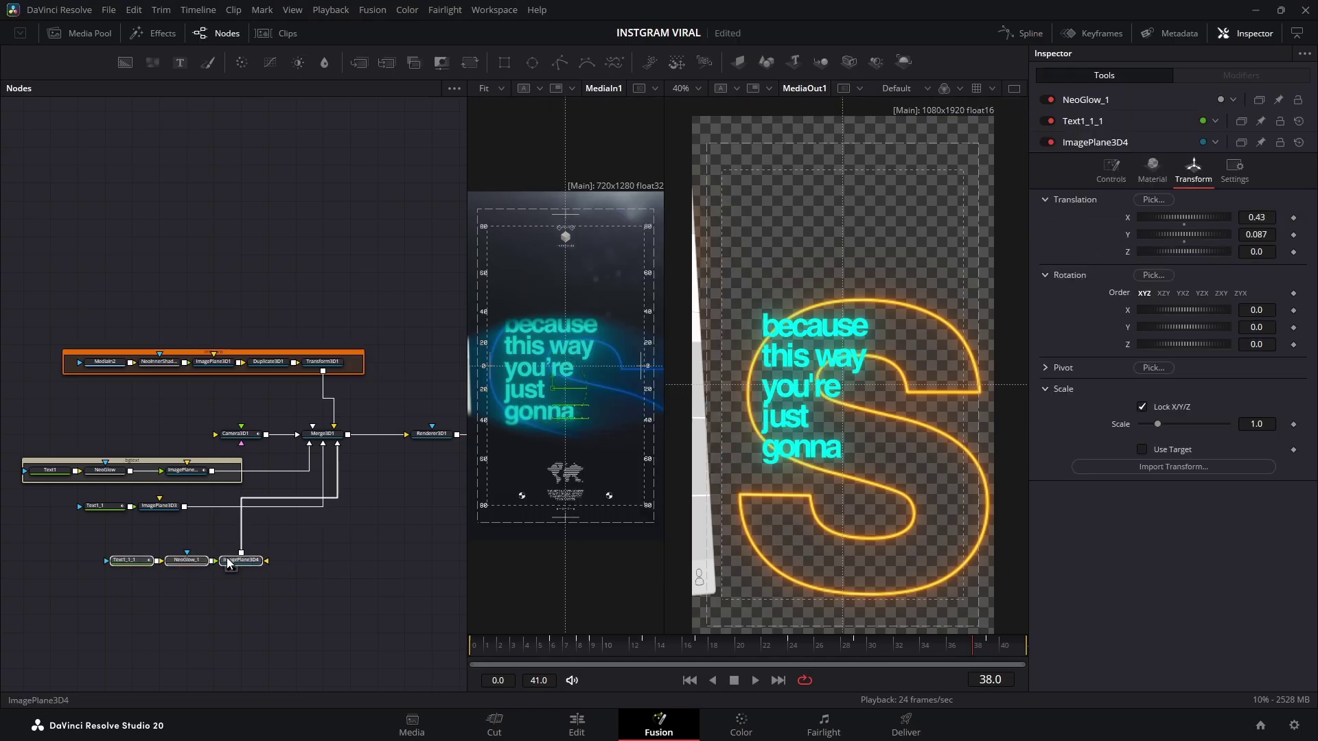
Put an underlay behind the five-line text's nodes, color it teal, rename it and place it below the first foreground text's nodes
key(shift+space)
text(underlay)
key(Return)
click(1300, 100)
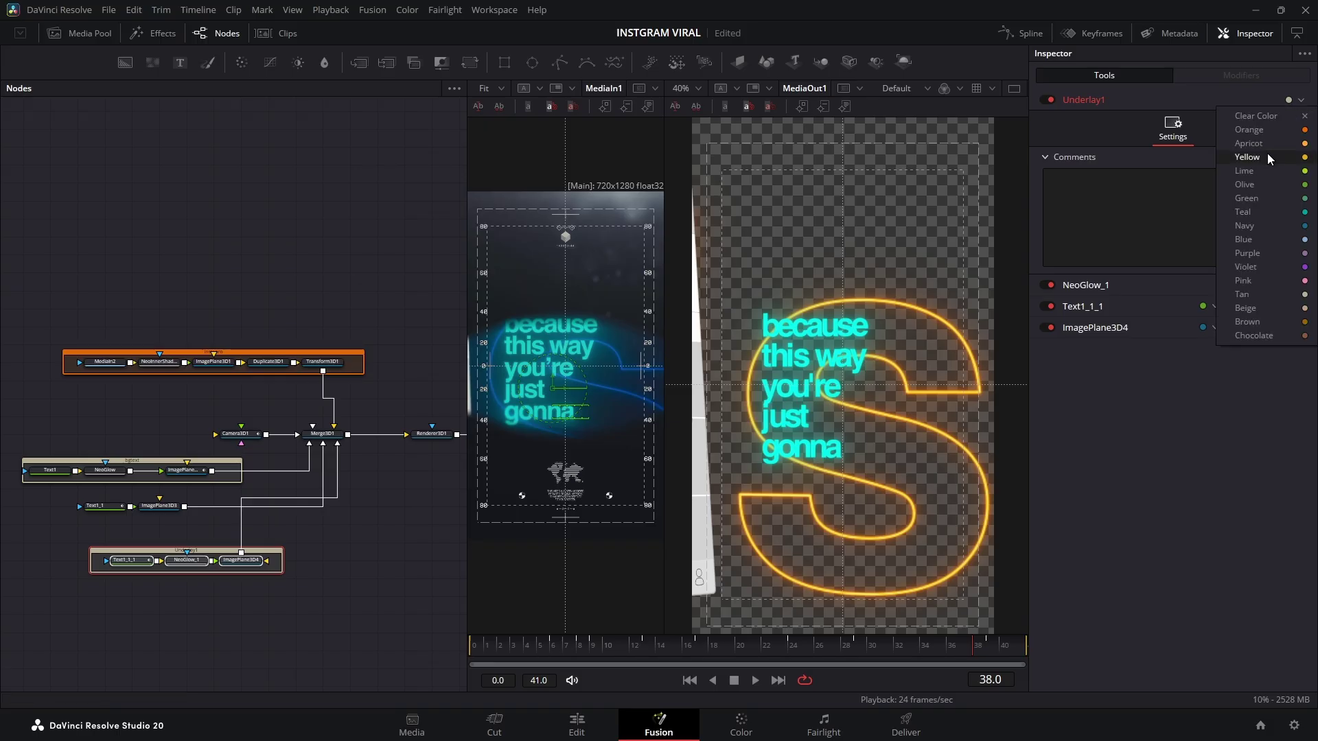
click(1246, 211)
double_click(1088, 101)
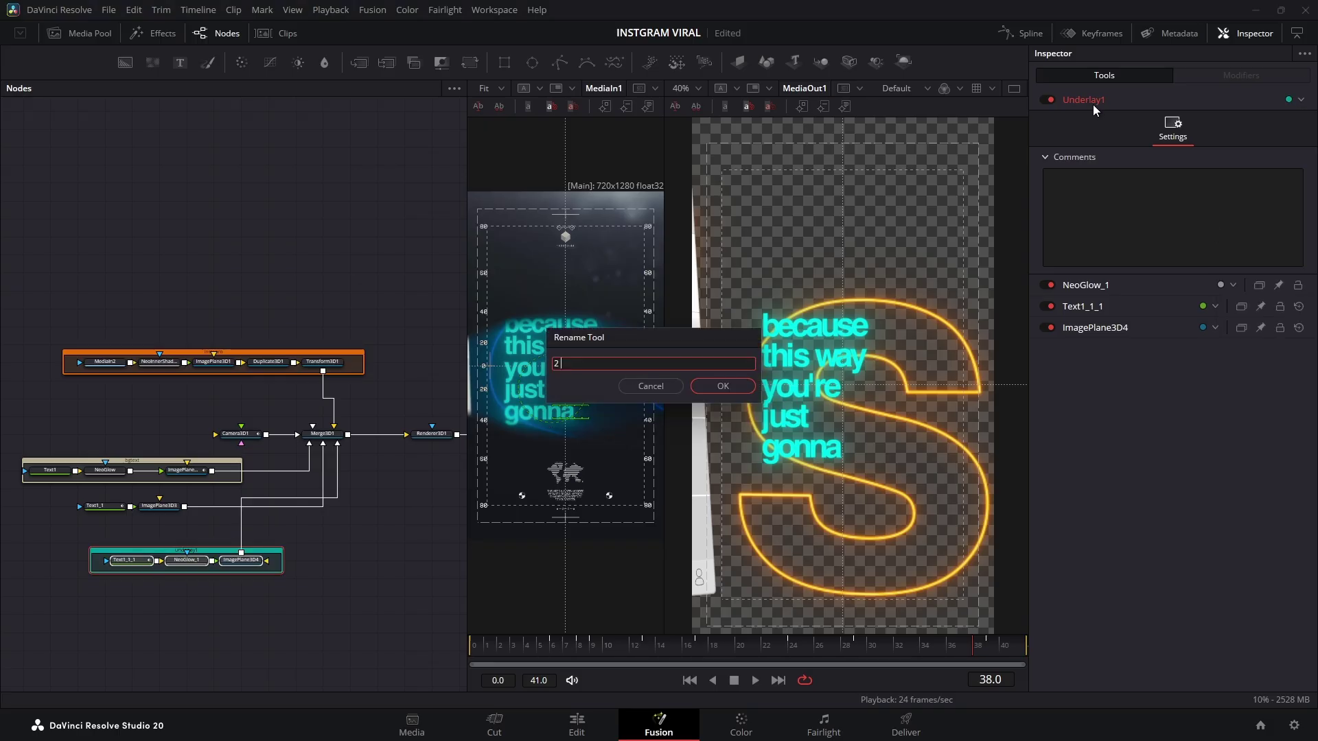
click(733, 390)
drag(207, 551, 97, 534)
Put an underlay behind the first foreground text and its image plane, and try to rename it "1 Text"
drag(70, 490, 199, 519)
key(shift+space)
key(Return)
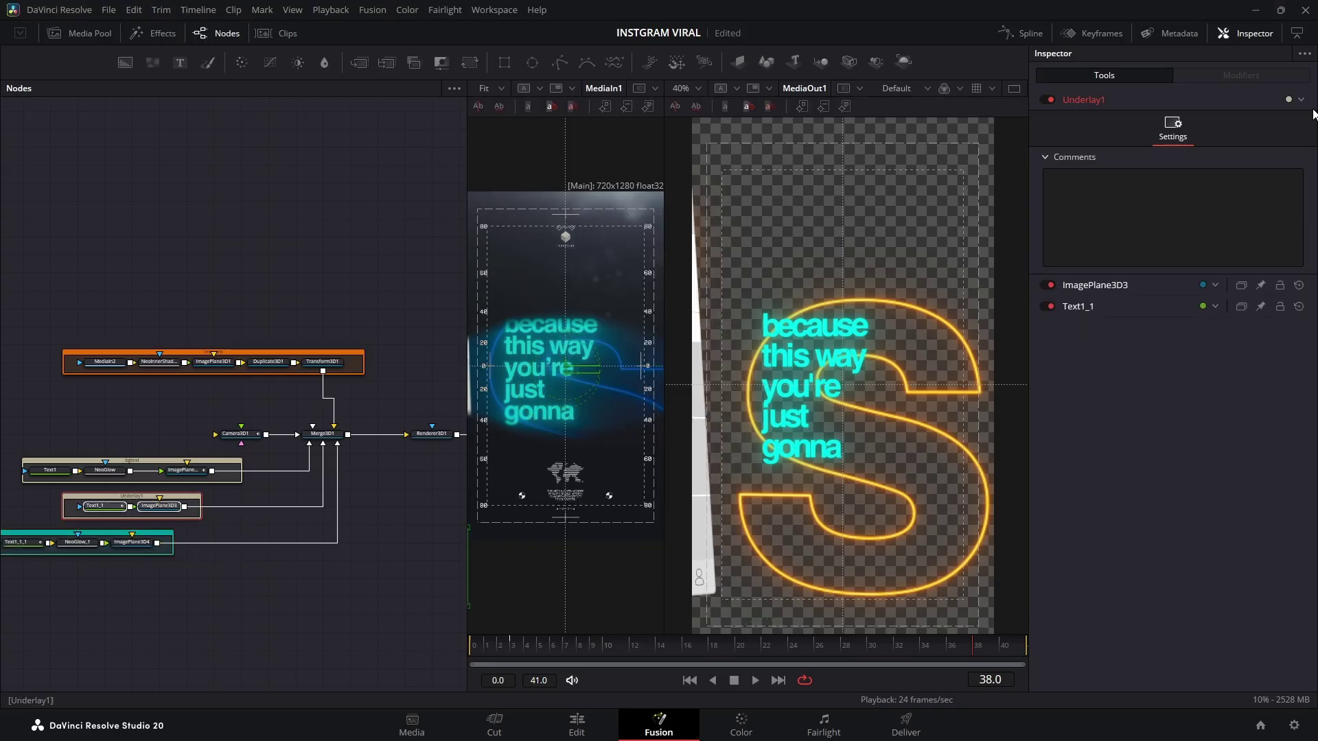
key(F2)
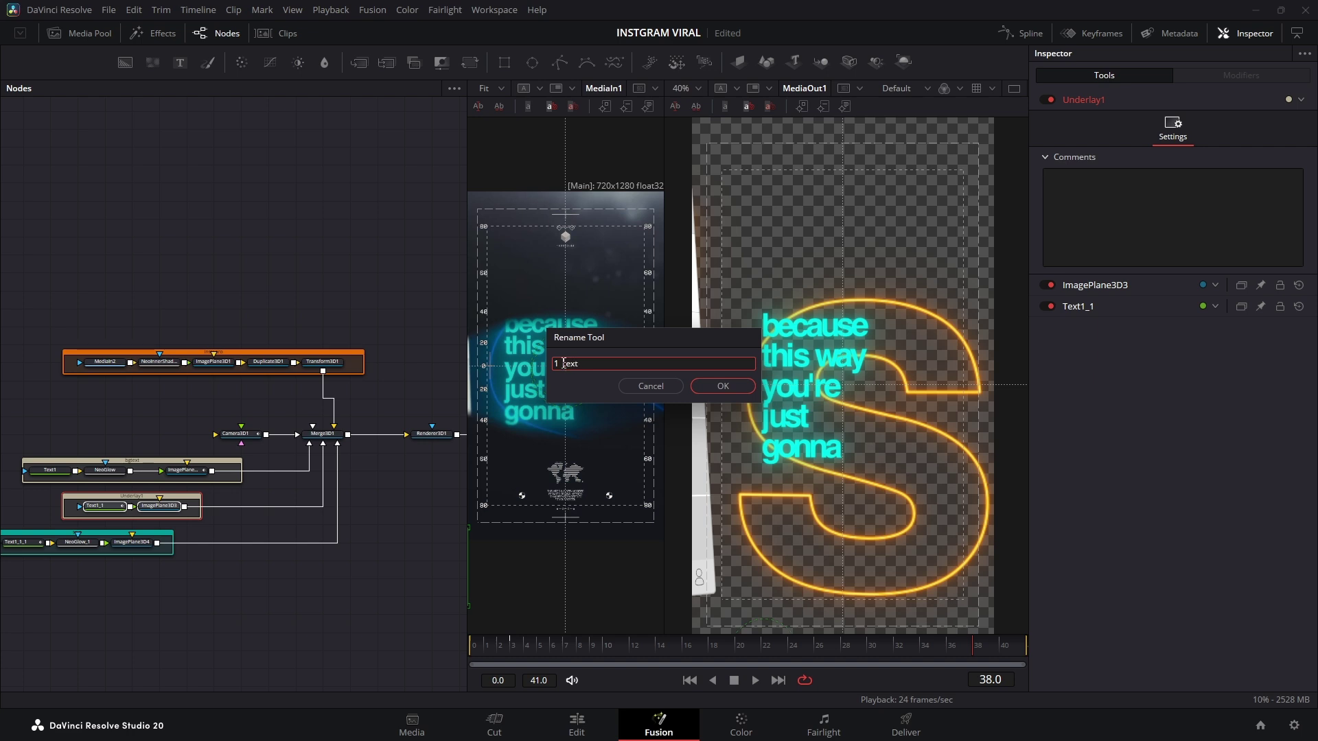
key(Escape)
click(1298, 99)
click(776, 339)
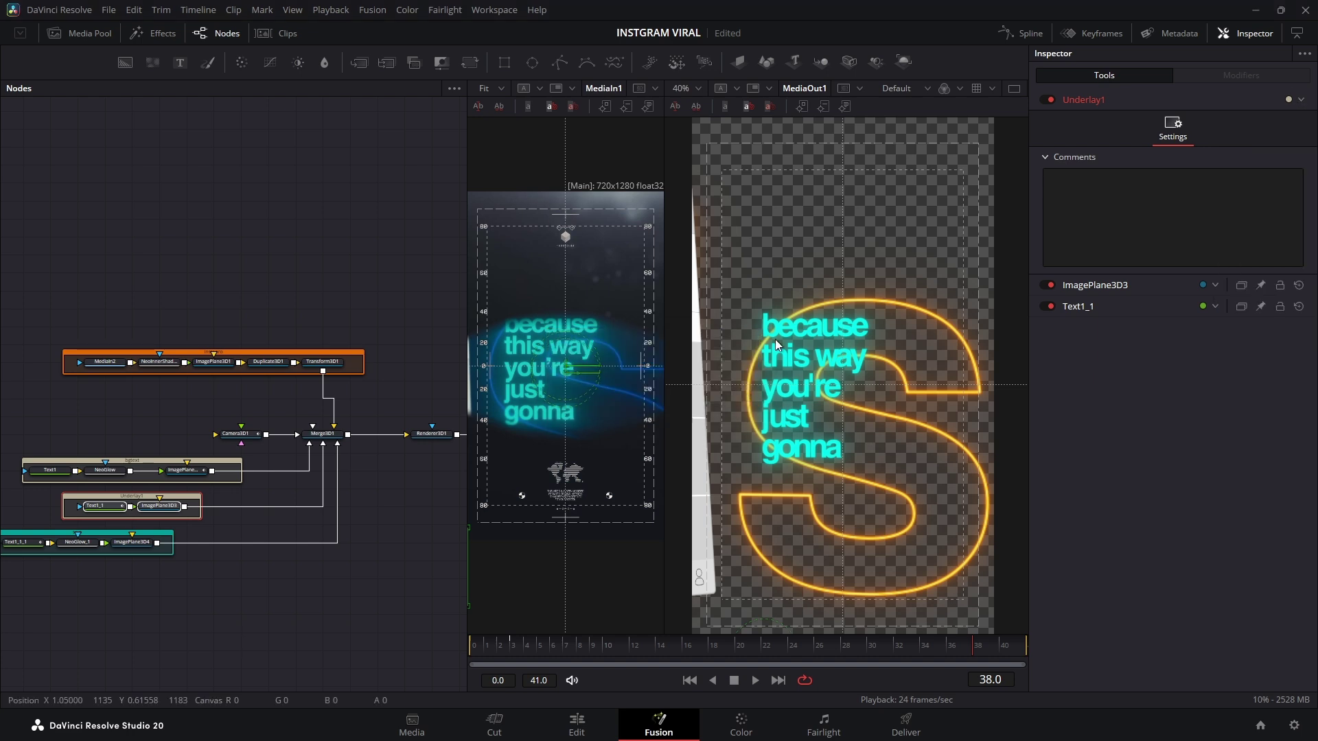
Color the bgtext underlay light orange
click(153, 466)
click(1302, 165)
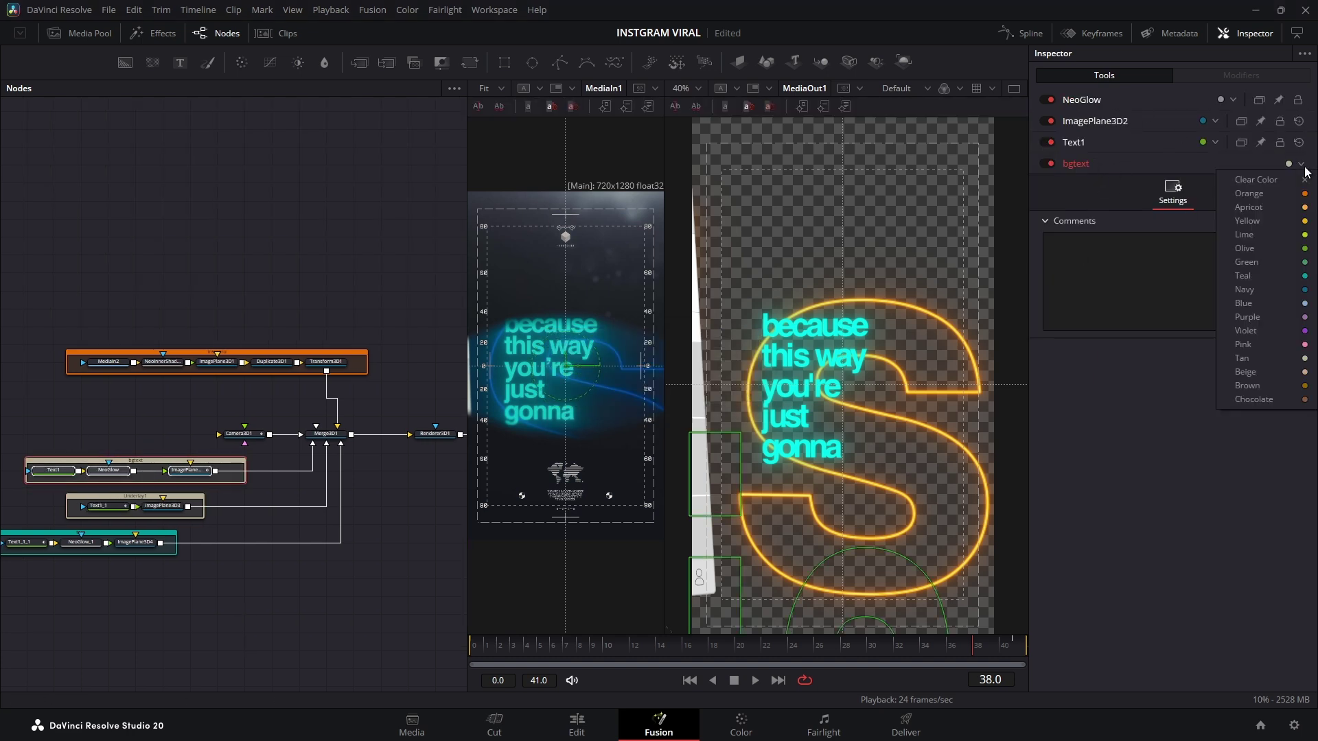
click(1249, 194)
Add a Background node merged behind the 3D renderer's output and place it below the merge
click(1004, 649)
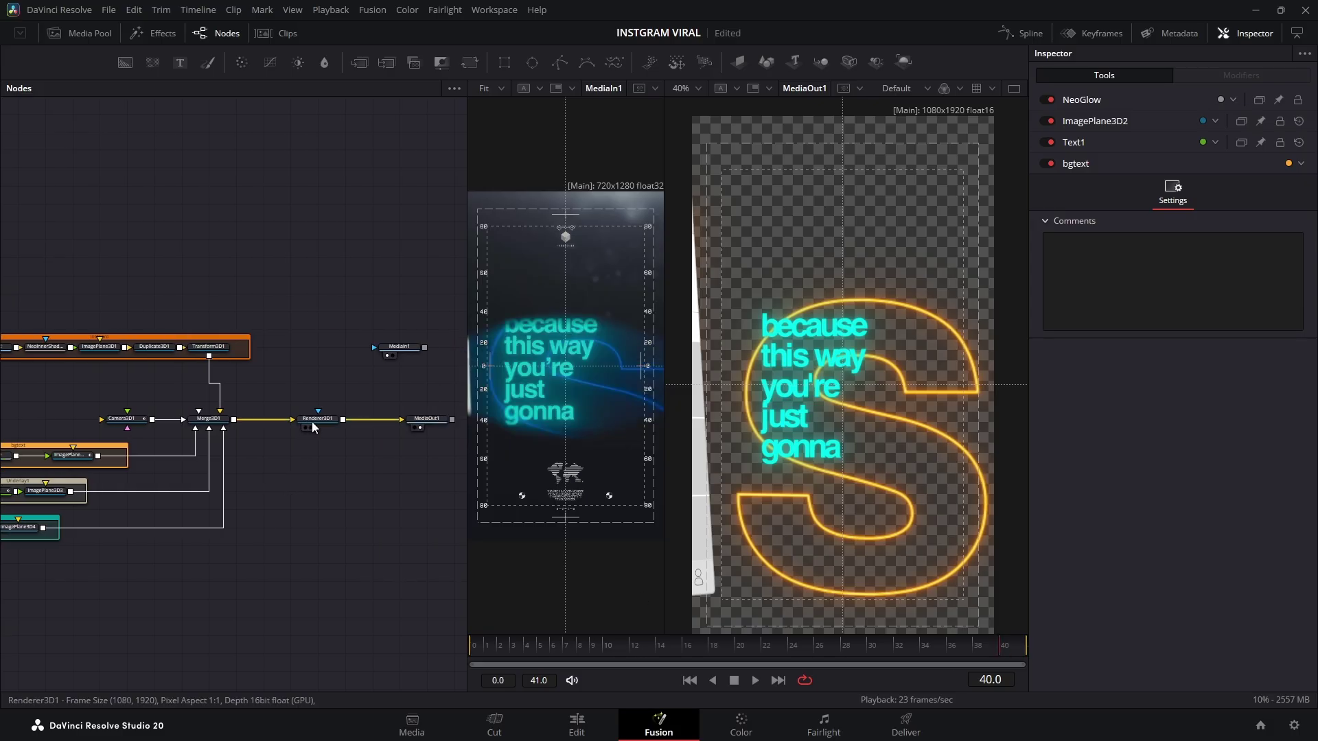
click(298, 409)
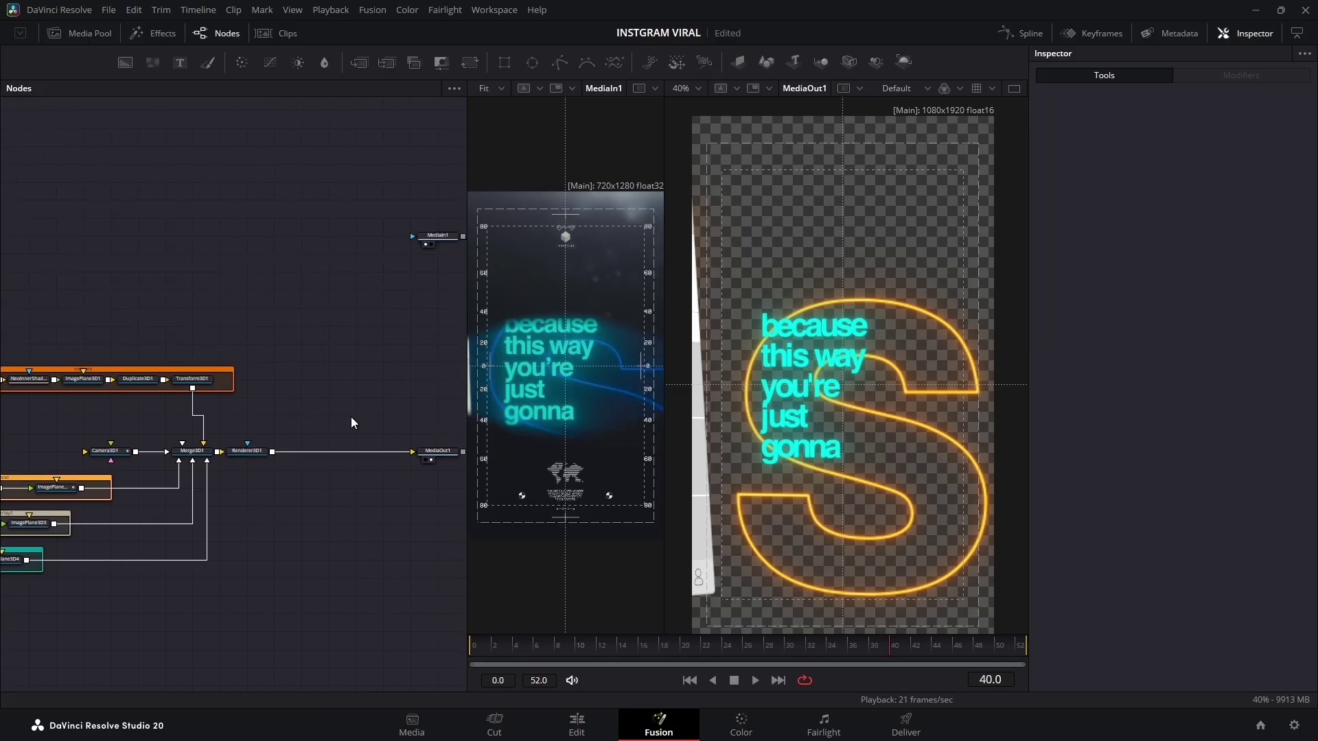
drag(125, 63, 272, 452)
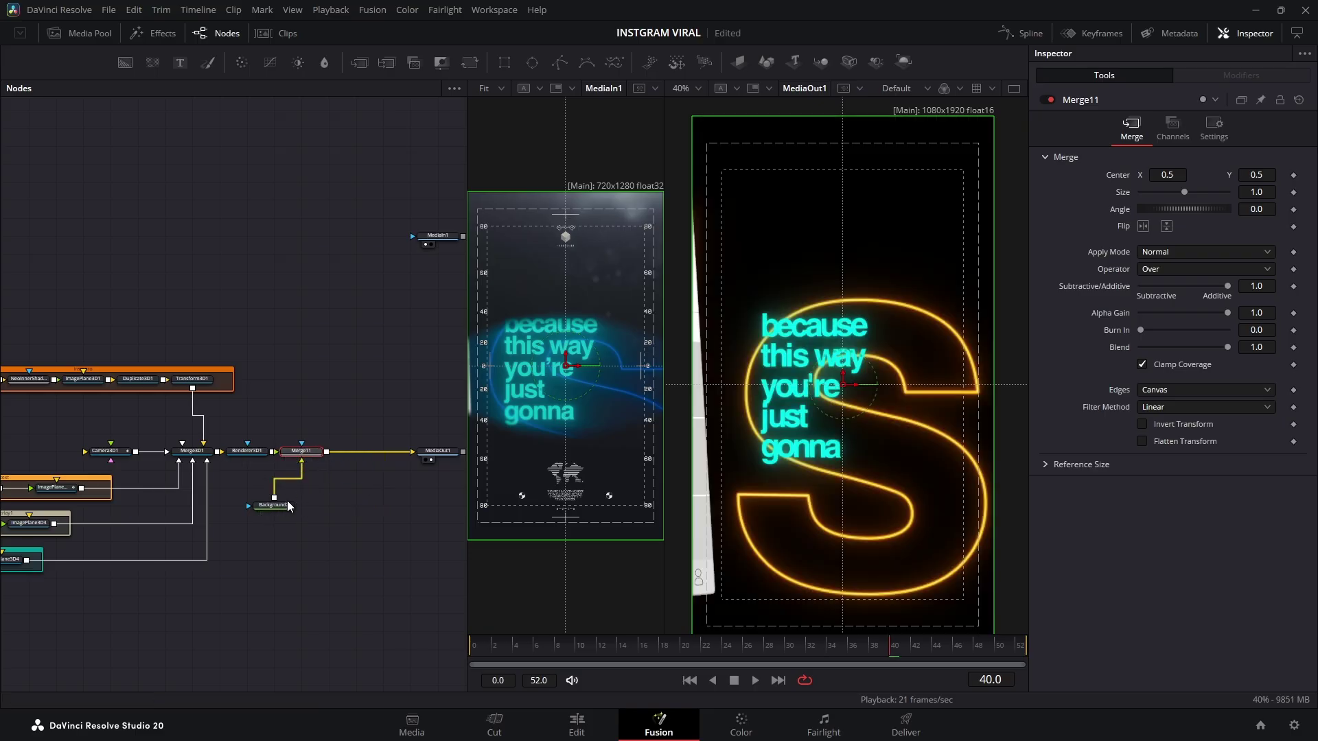
drag(287, 506, 315, 524)
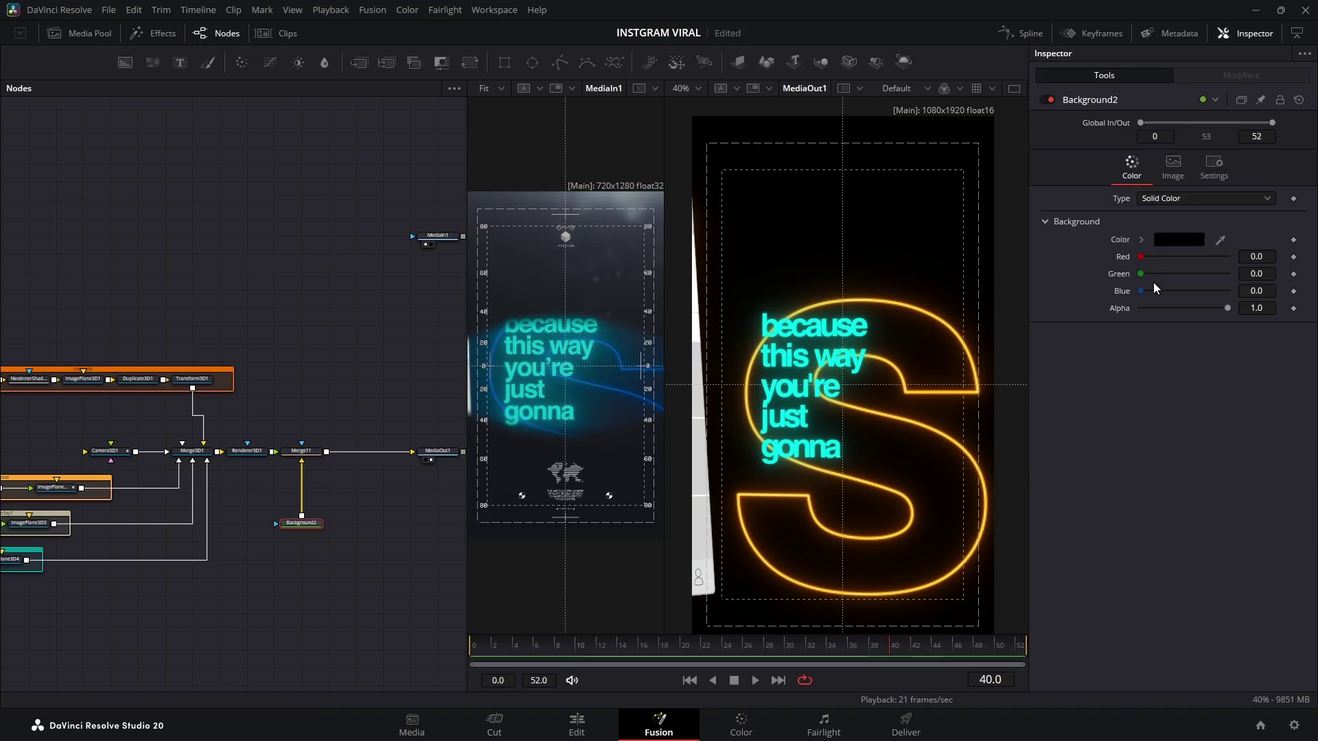
Color the new background dark navy, #06101e
click(1191, 237)
click(706, 294)
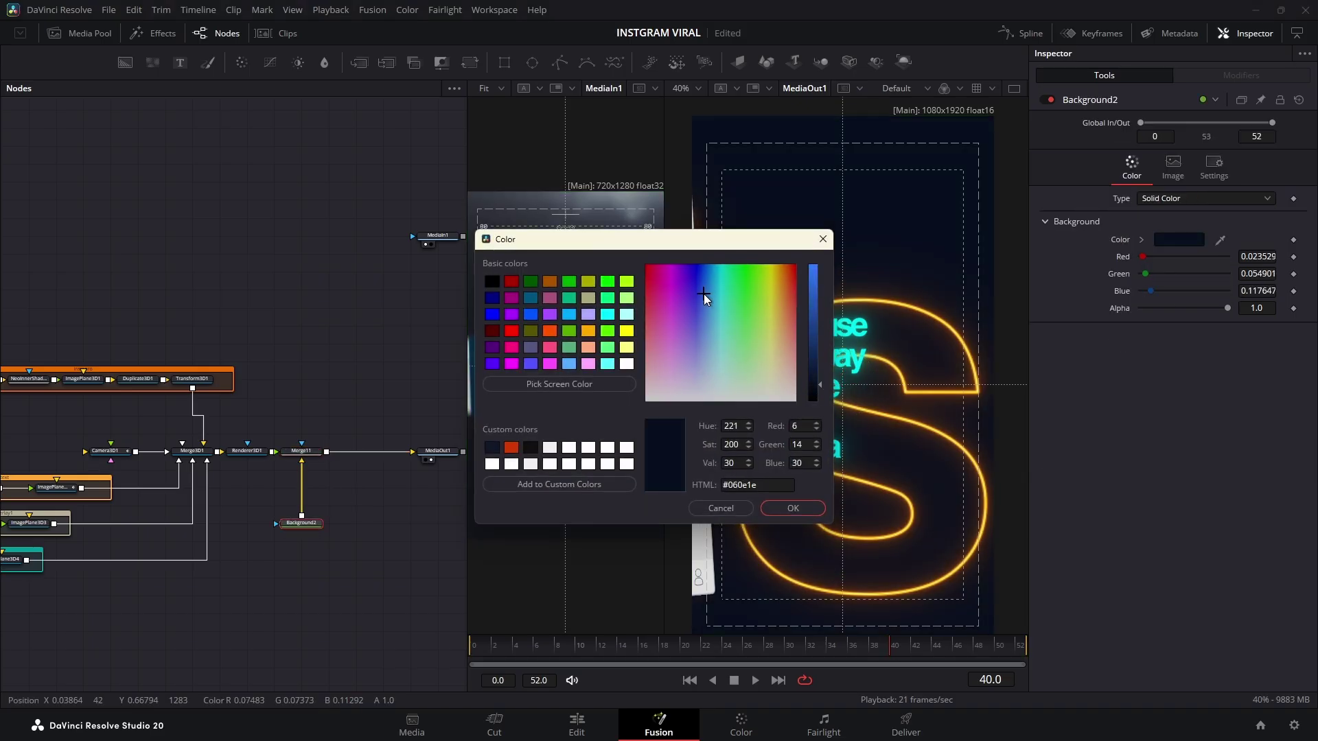
click(706, 294)
click(793, 508)
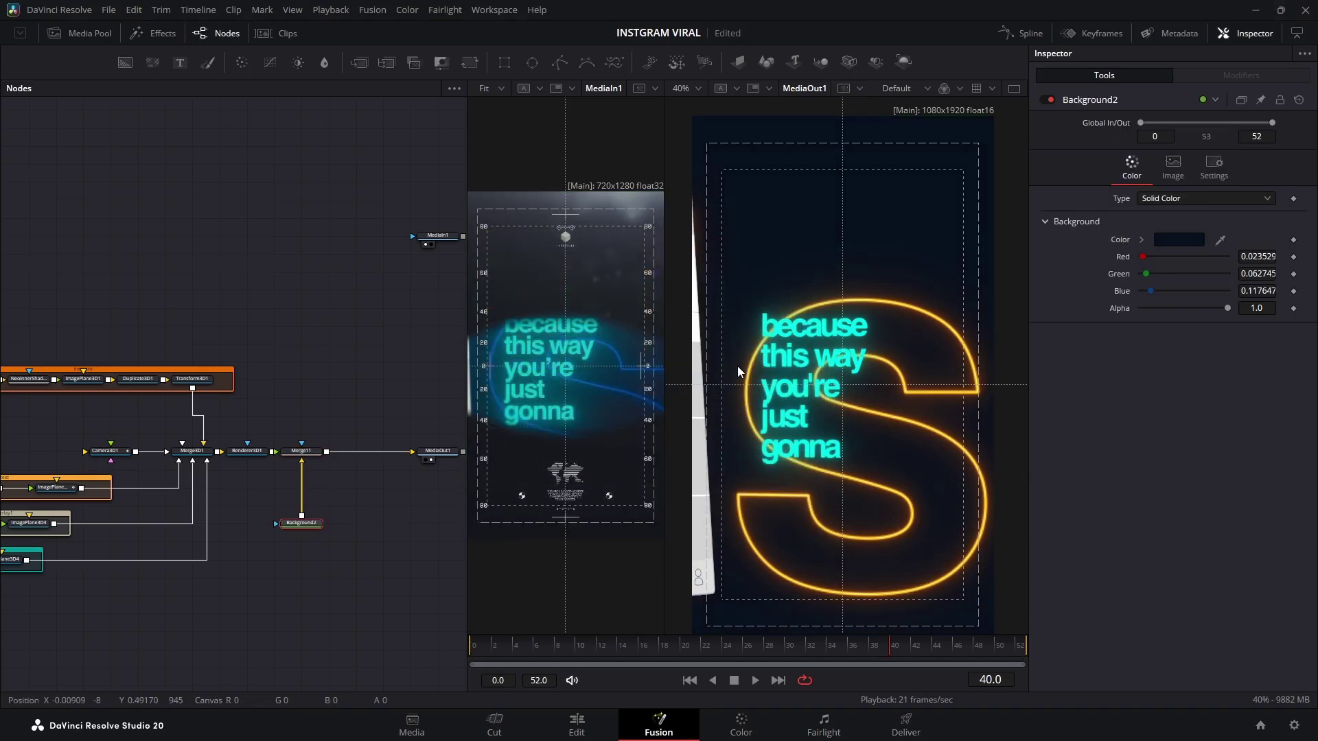
Merge a second black Background over the composite, place it above its merge and give it an Ellipse mask
drag(410, 363, 248, 344)
click(140, 431)
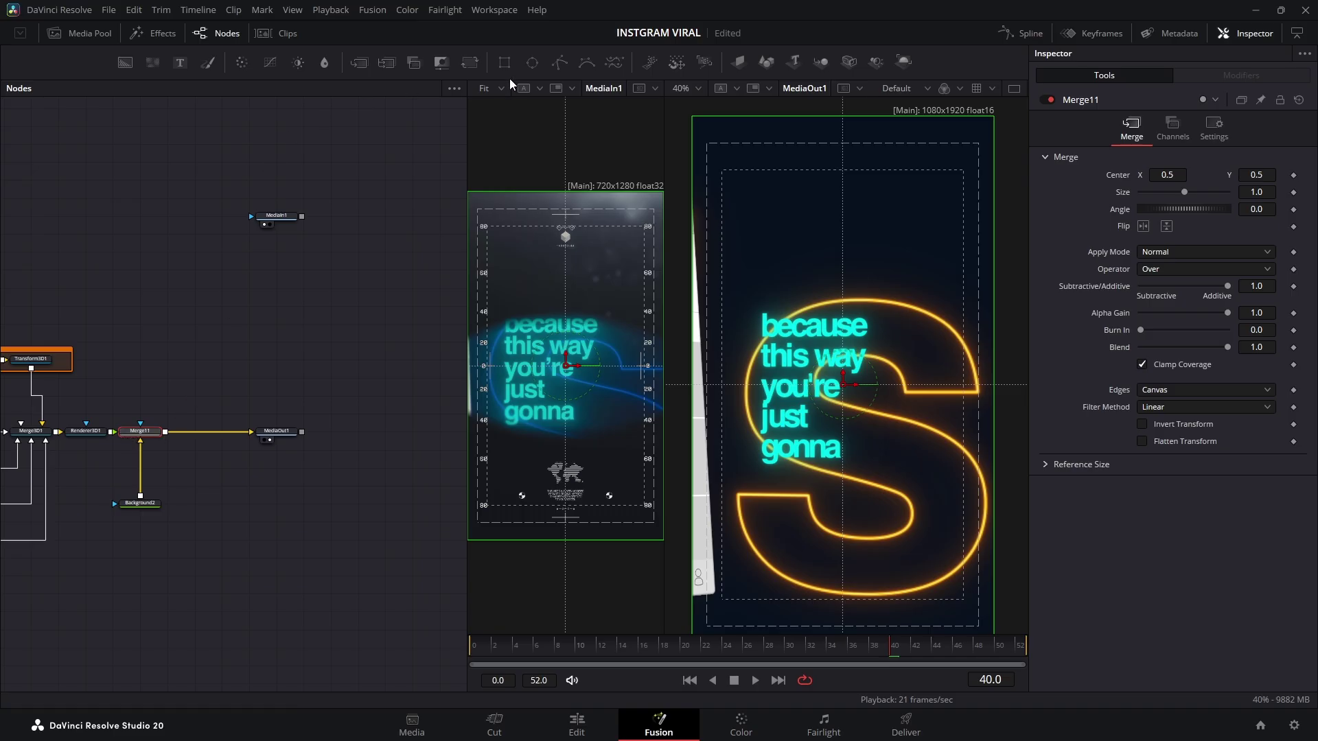
click(125, 62)
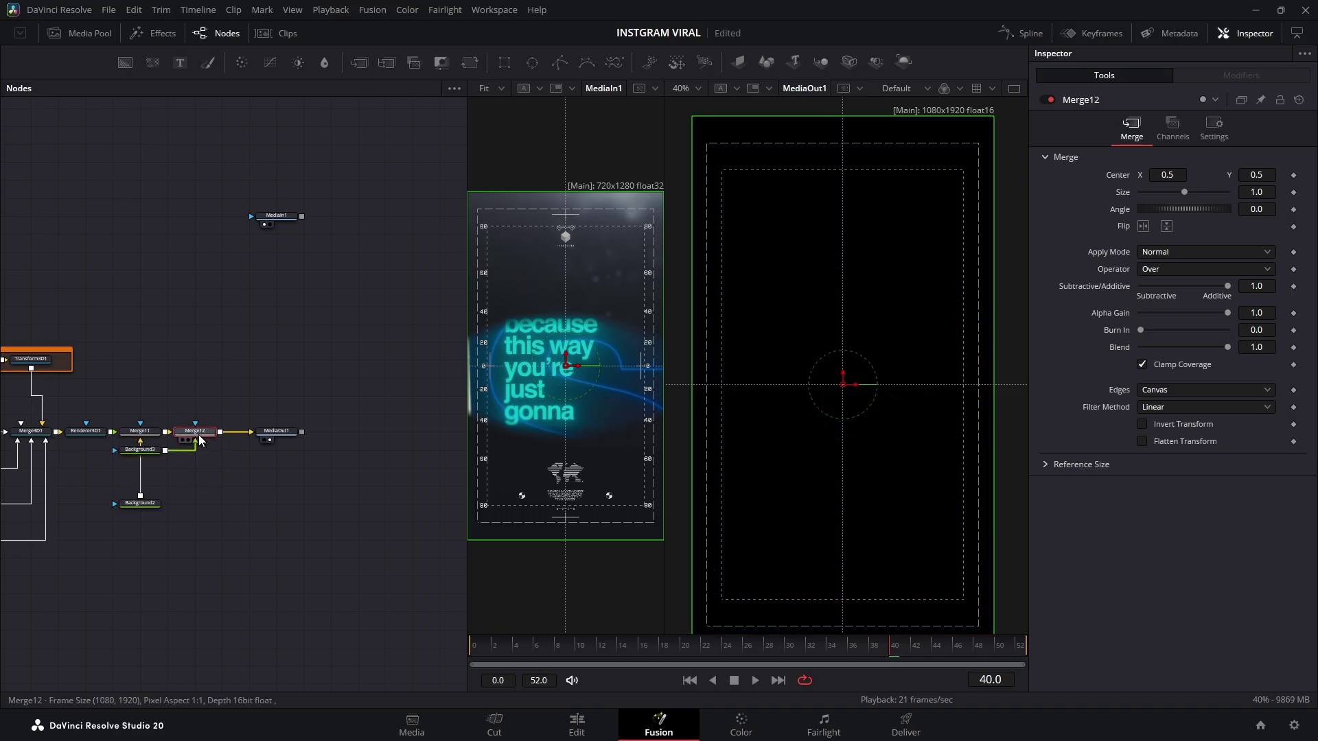
drag(140, 450, 195, 413)
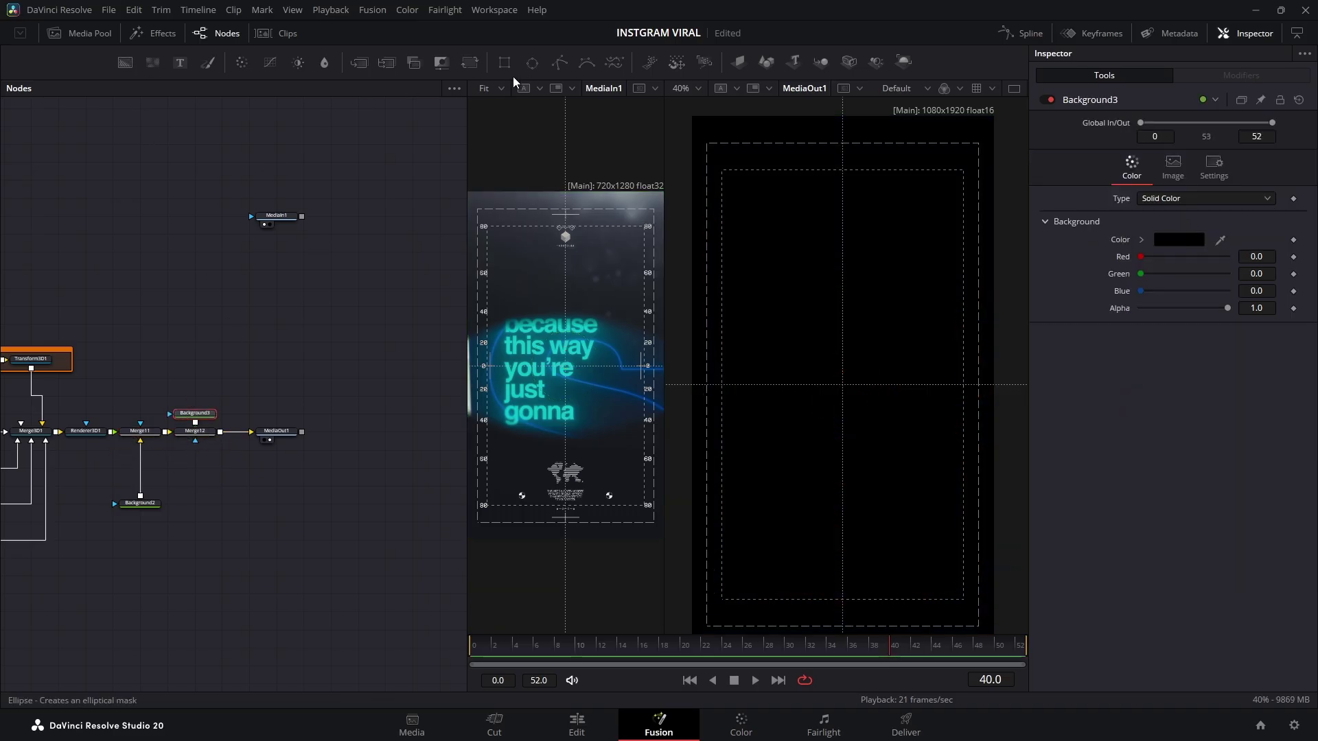
click(532, 63)
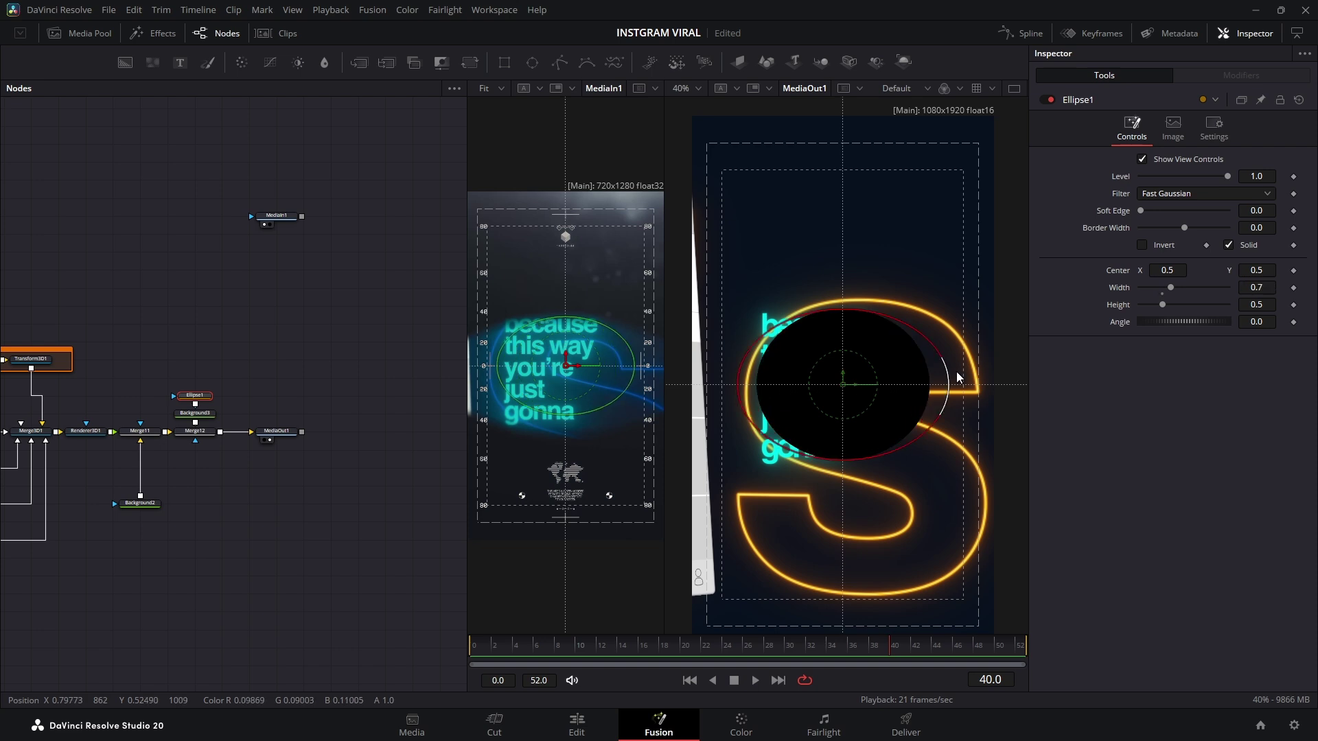
Invert the ellipse mask and set its width to 2.0
drag(957, 372, 1036, 365)
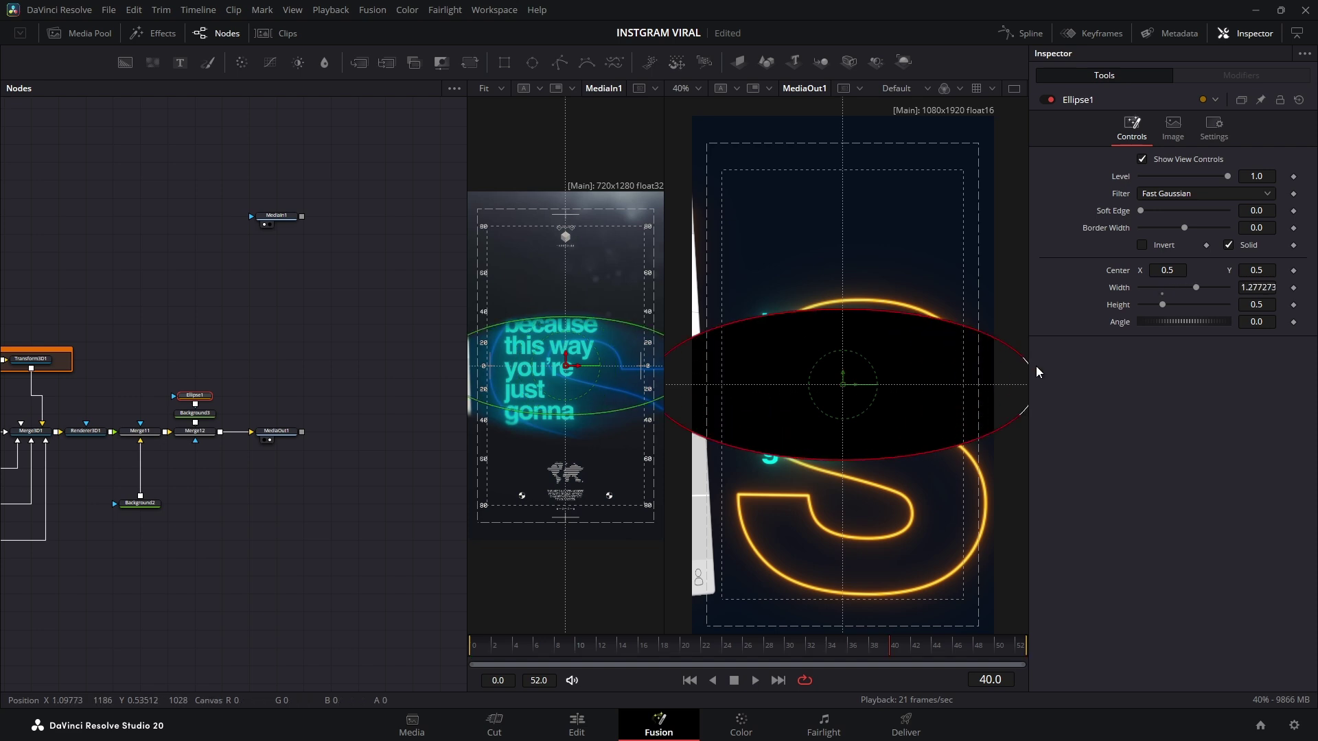
click(1142, 246)
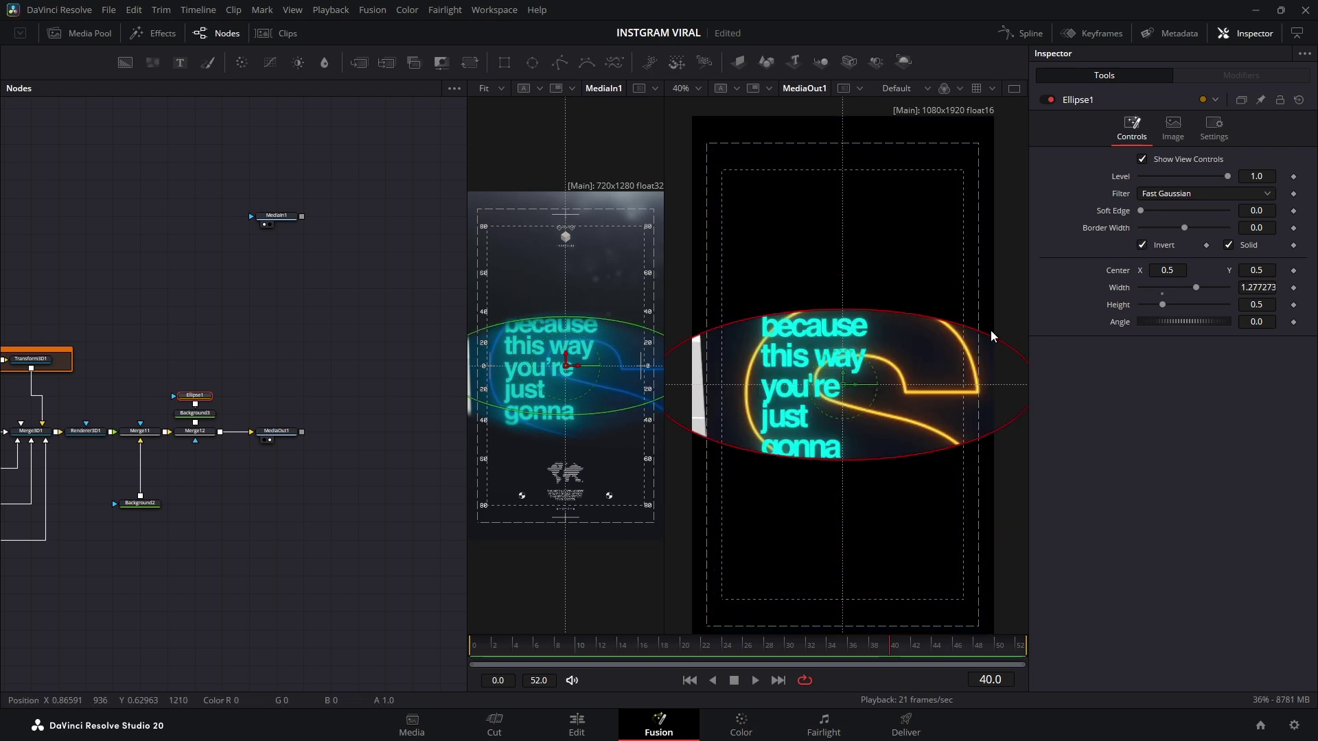
drag(1196, 287, 1238, 291)
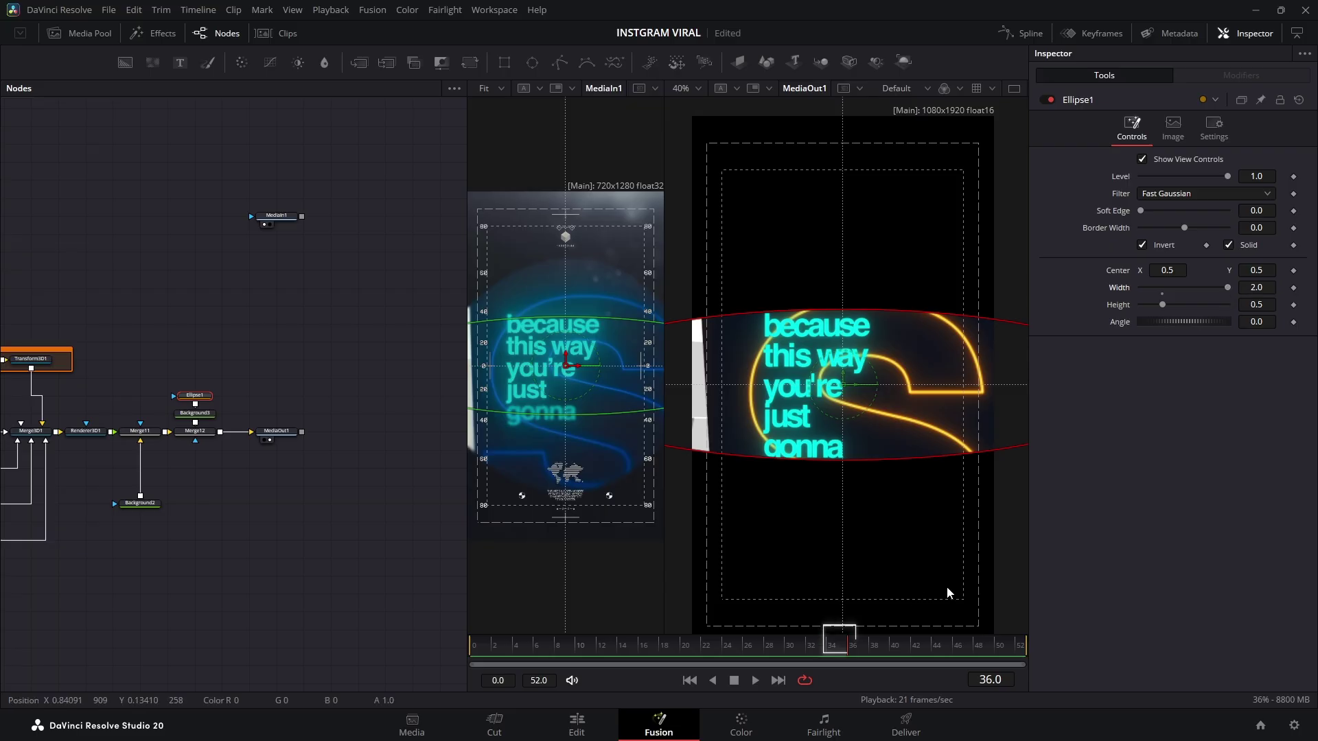
Keyframe the ellipse's height at frame 35, enlarging the mask to about 2.079 high and 2.551 wide
click(1293, 304)
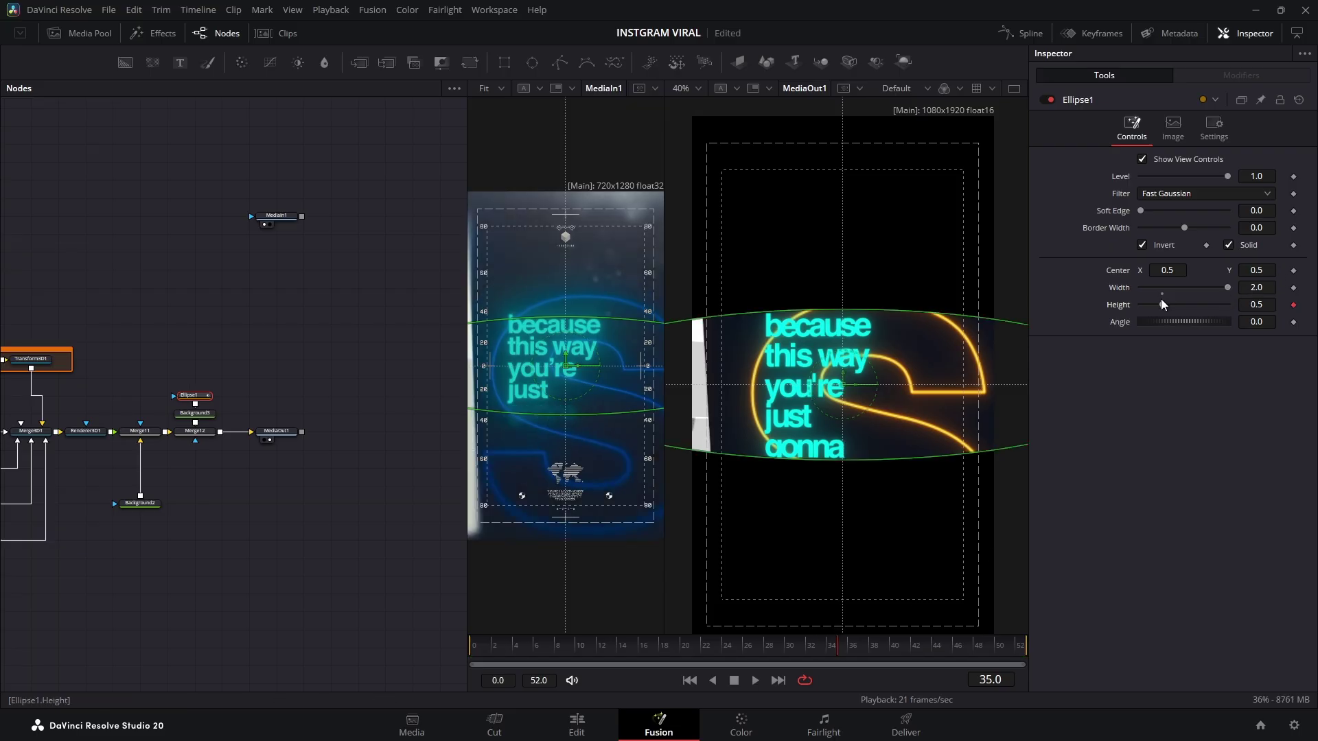
drag(1161, 304, 1236, 305)
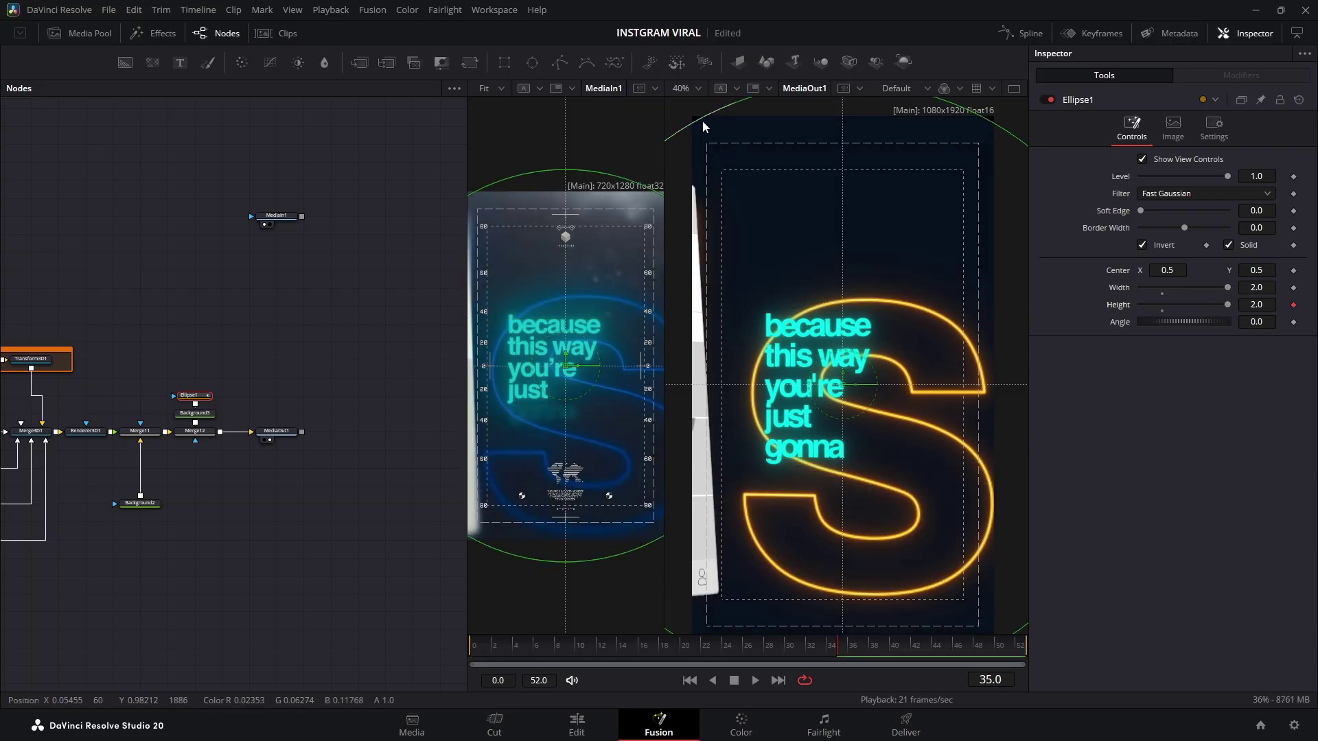
drag(714, 112, 676, 101)
Keyframe the ellipse's height at about 0.126 on frame 42 and about 1.921 on frame 52
drag(839, 652, 913, 648)
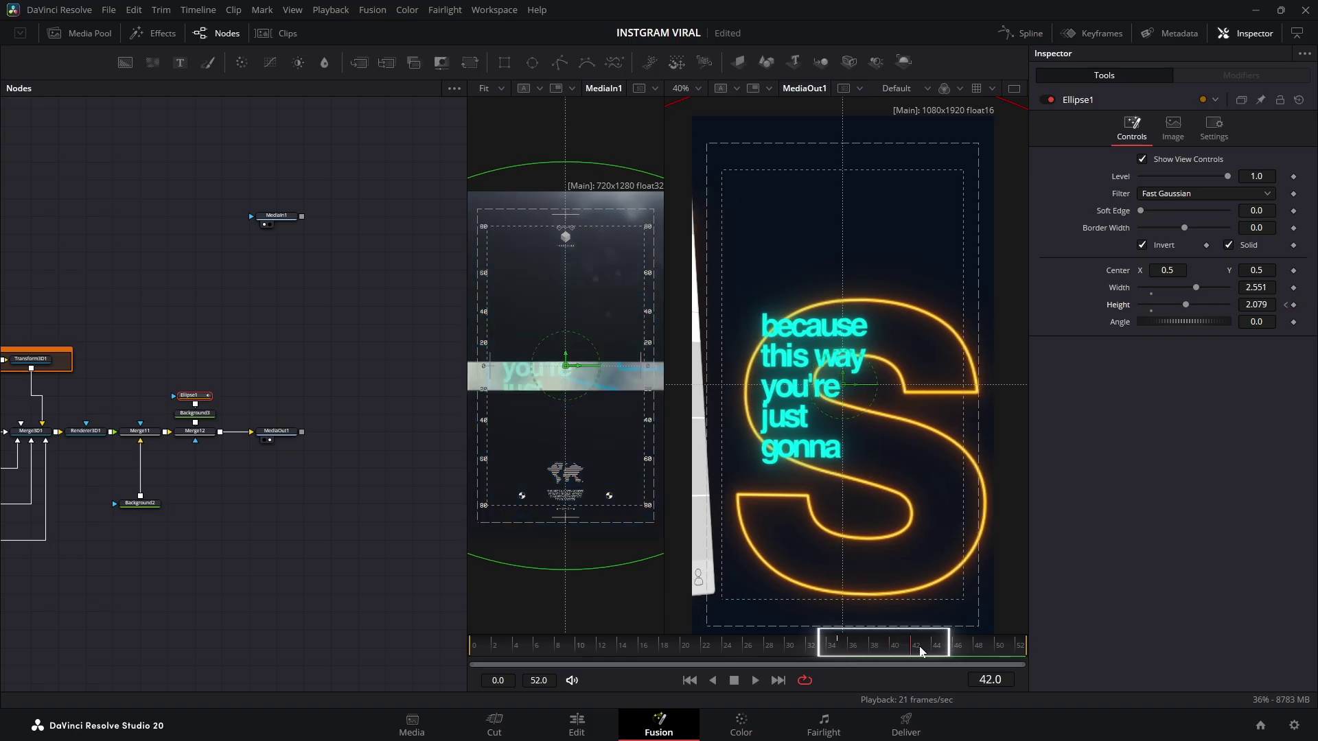
drag(1187, 305, 1145, 305)
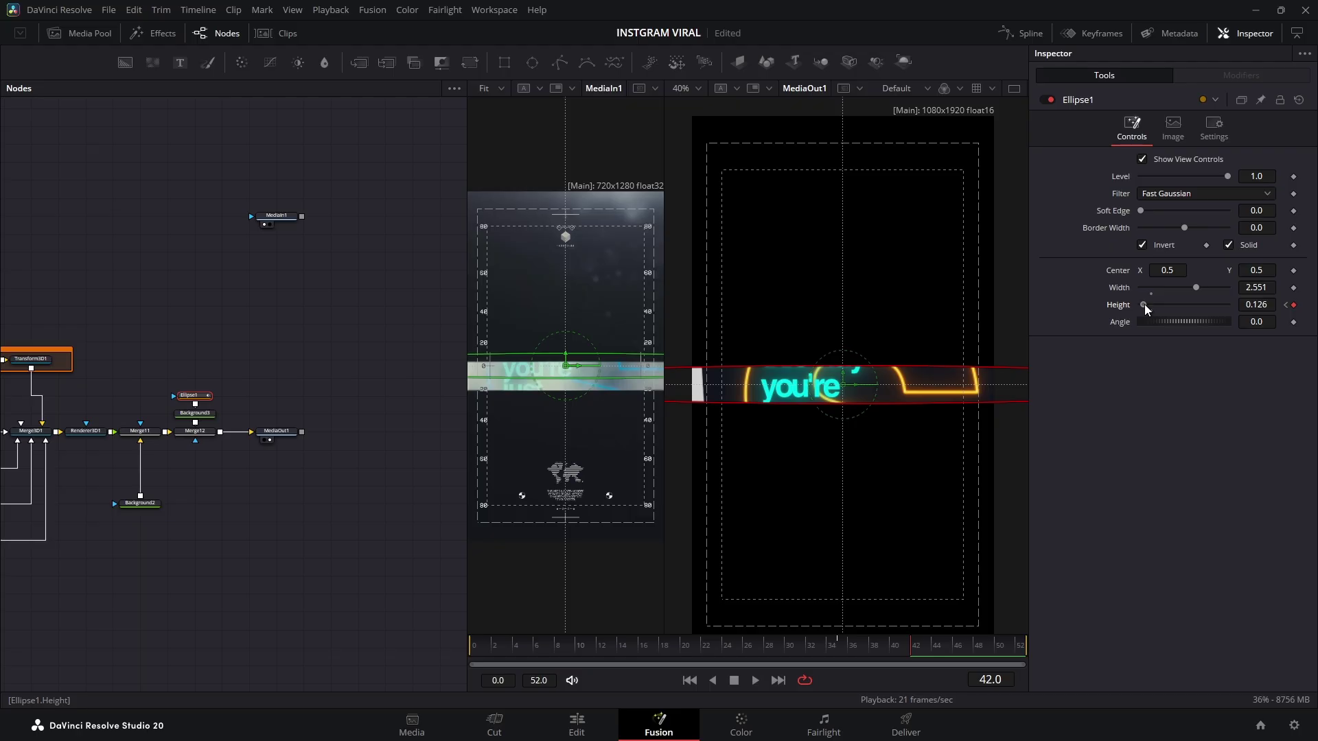
click(1015, 648)
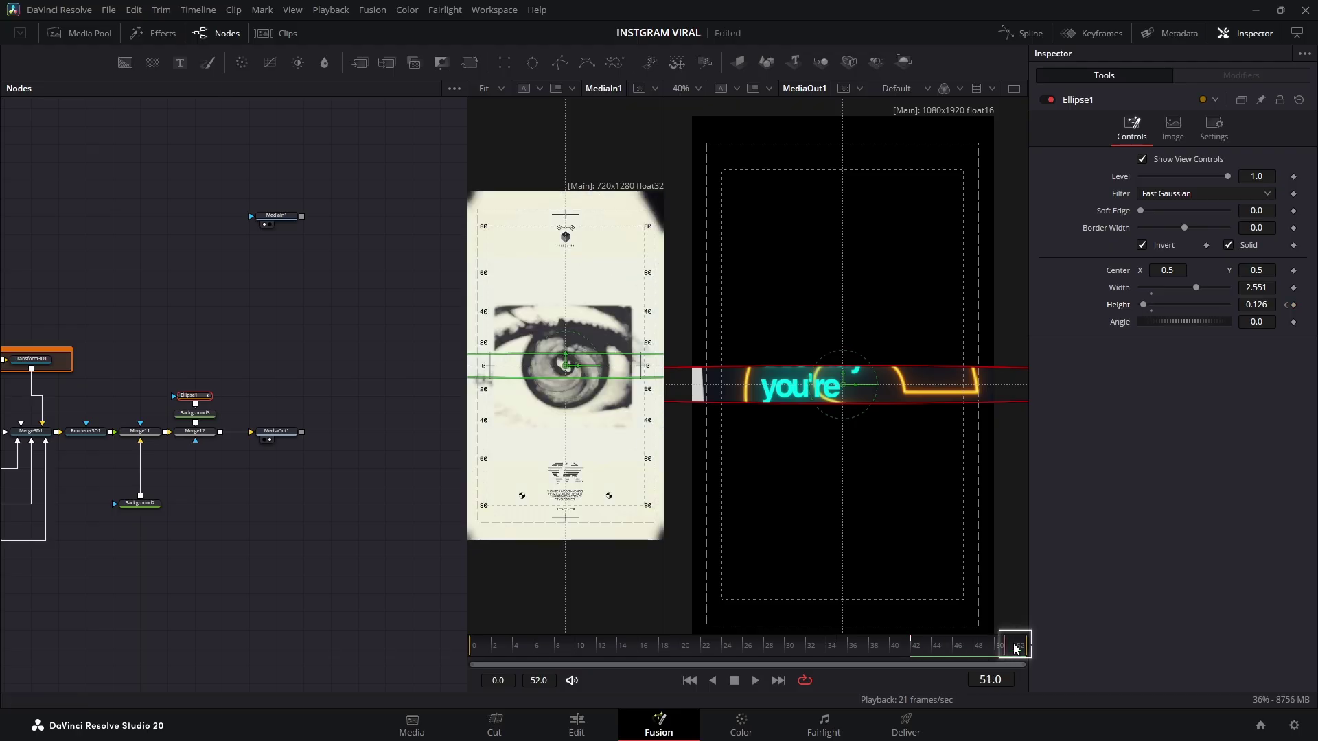
drag(1145, 307, 1182, 307)
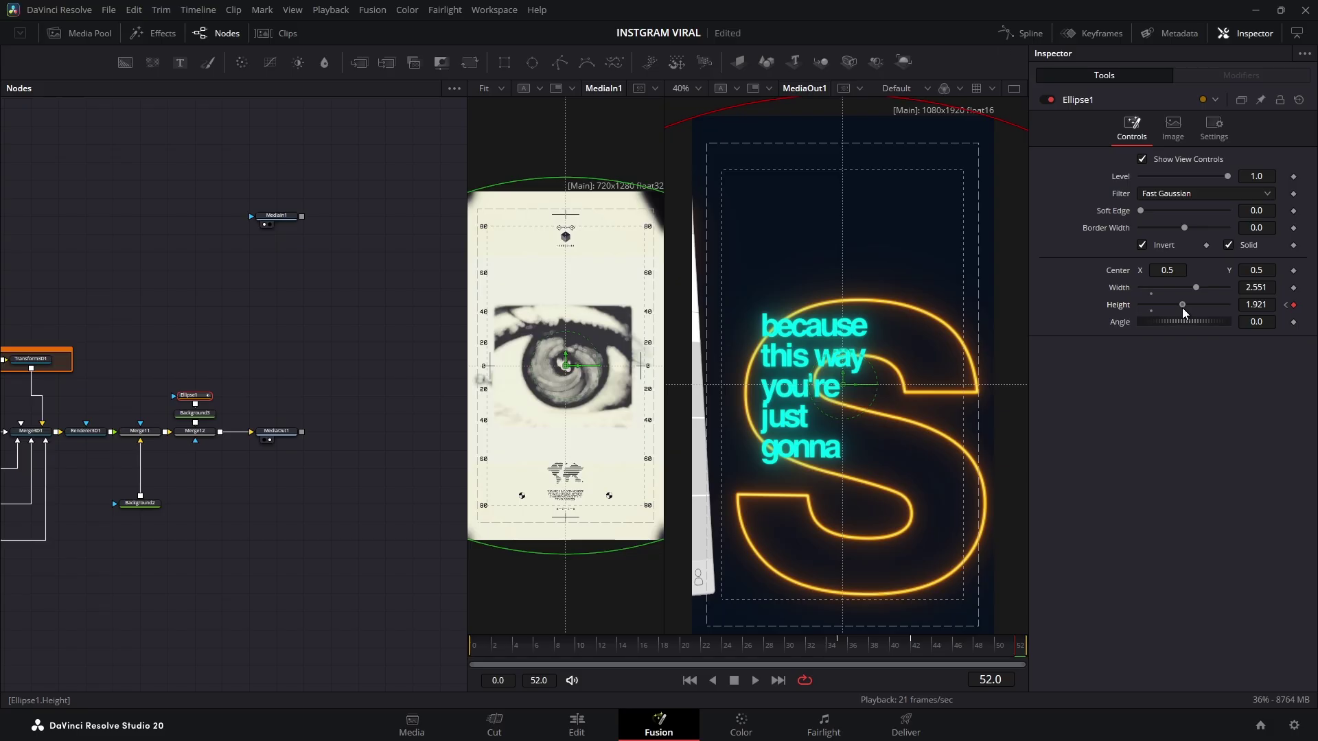
Smooth the ellipse's height curve in the Spline editor with ease in and ease out of 65.5
click(1023, 33)
click(22, 458)
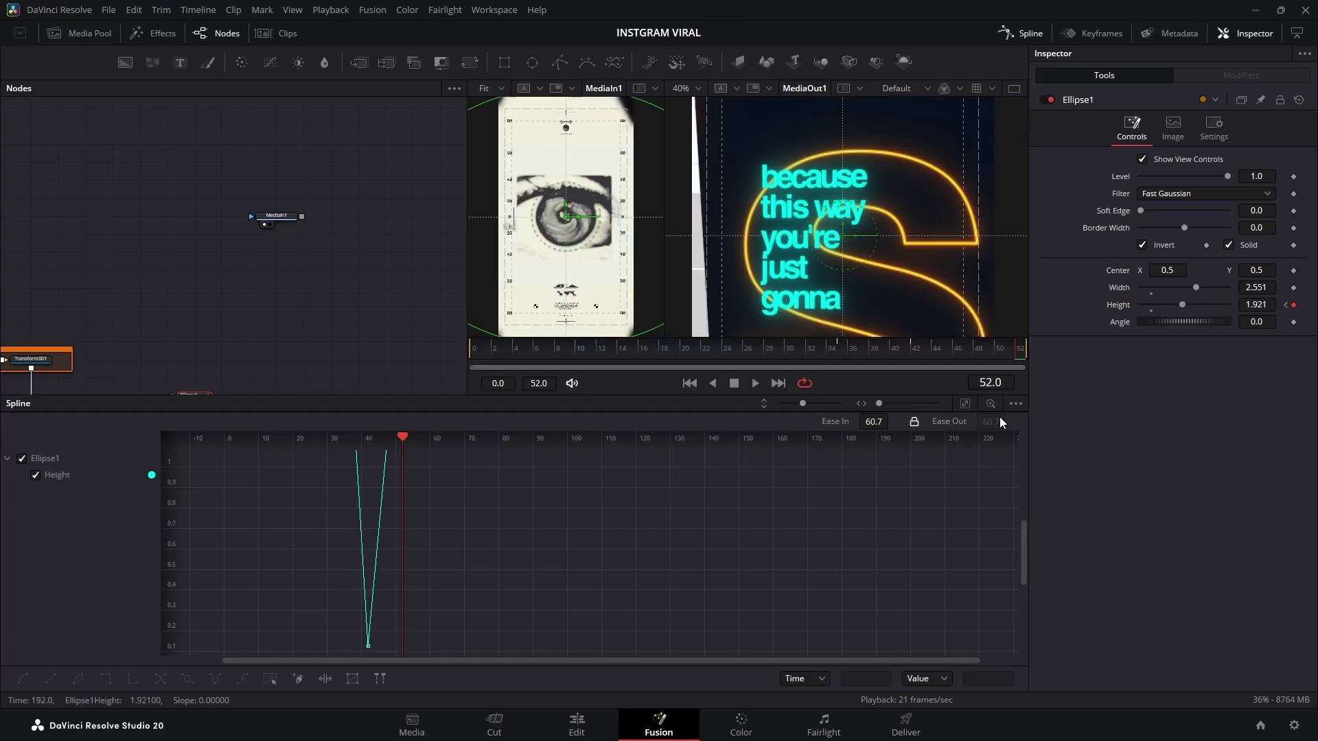
click(965, 403)
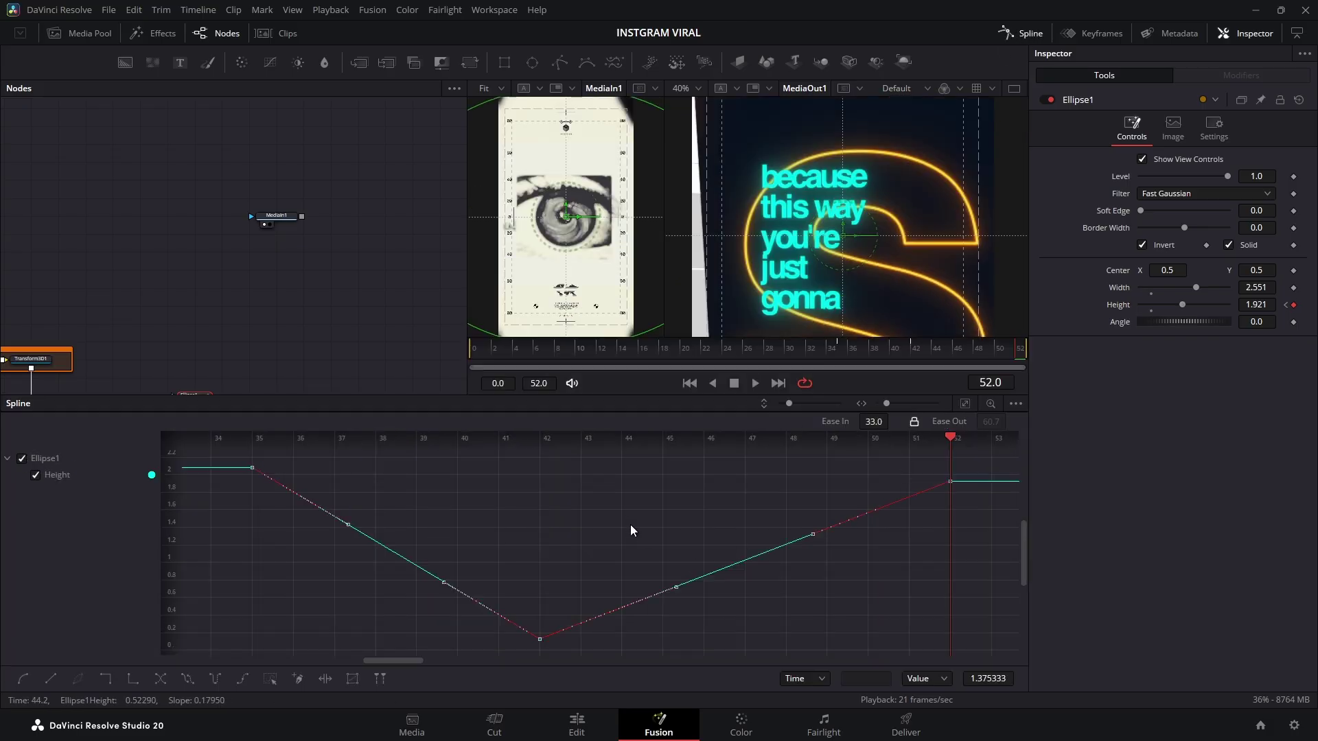
key(f)
drag(875, 421, 892, 420)
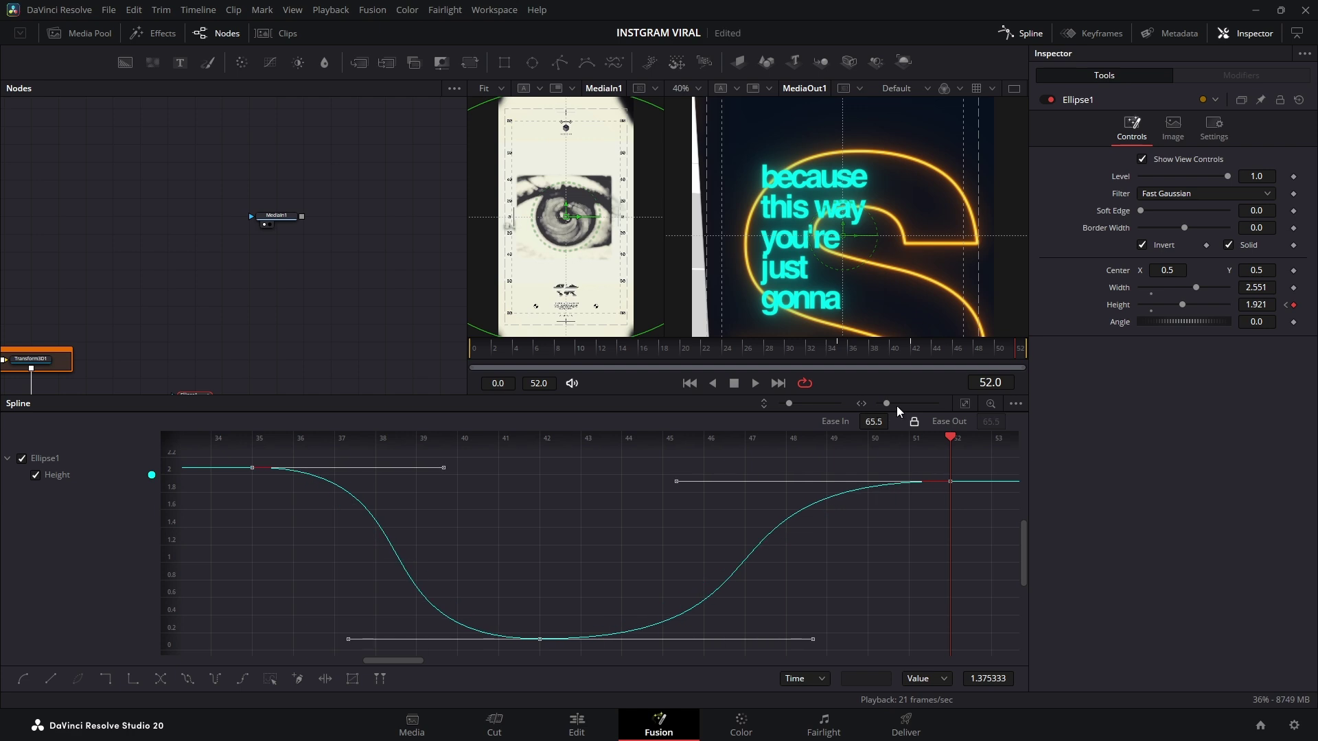
Close the curve editor and play back the eye-blink mask transition from around frame 34 to check its timing
click(1023, 33)
click(822, 646)
key(space)
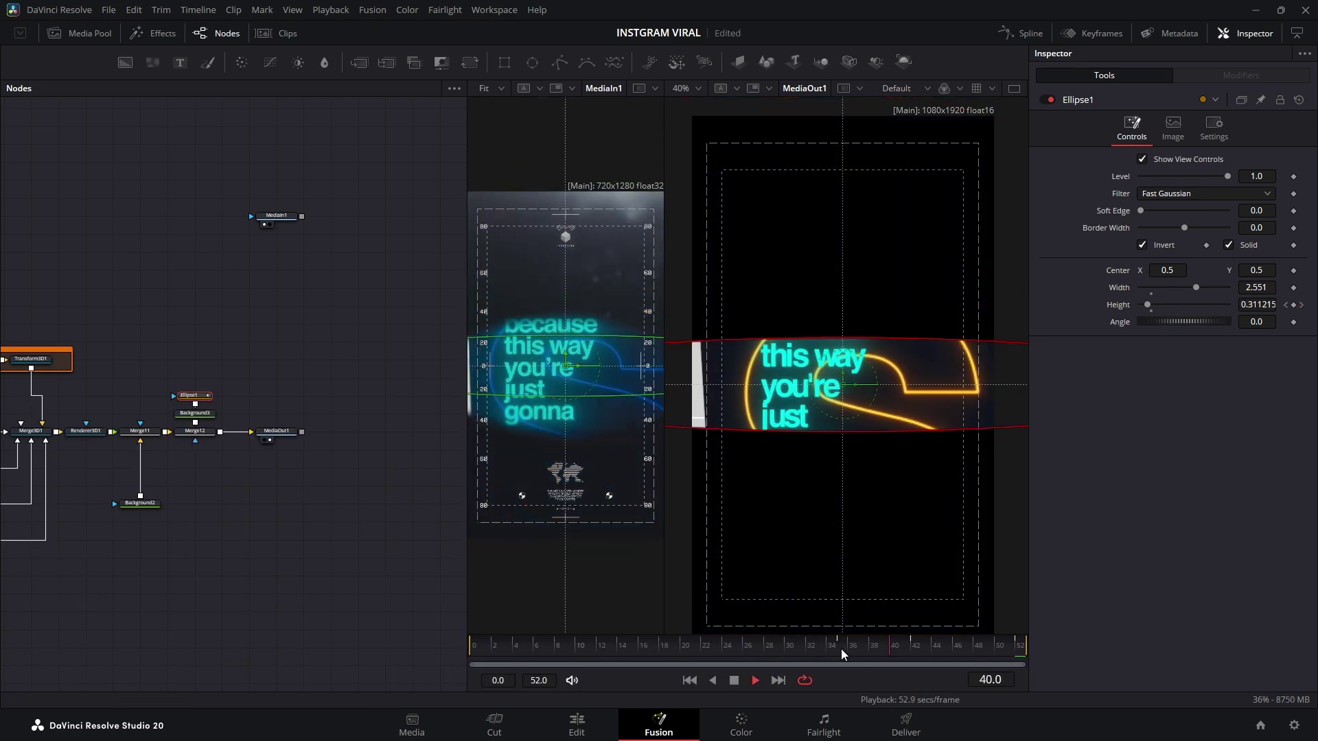
key(space)
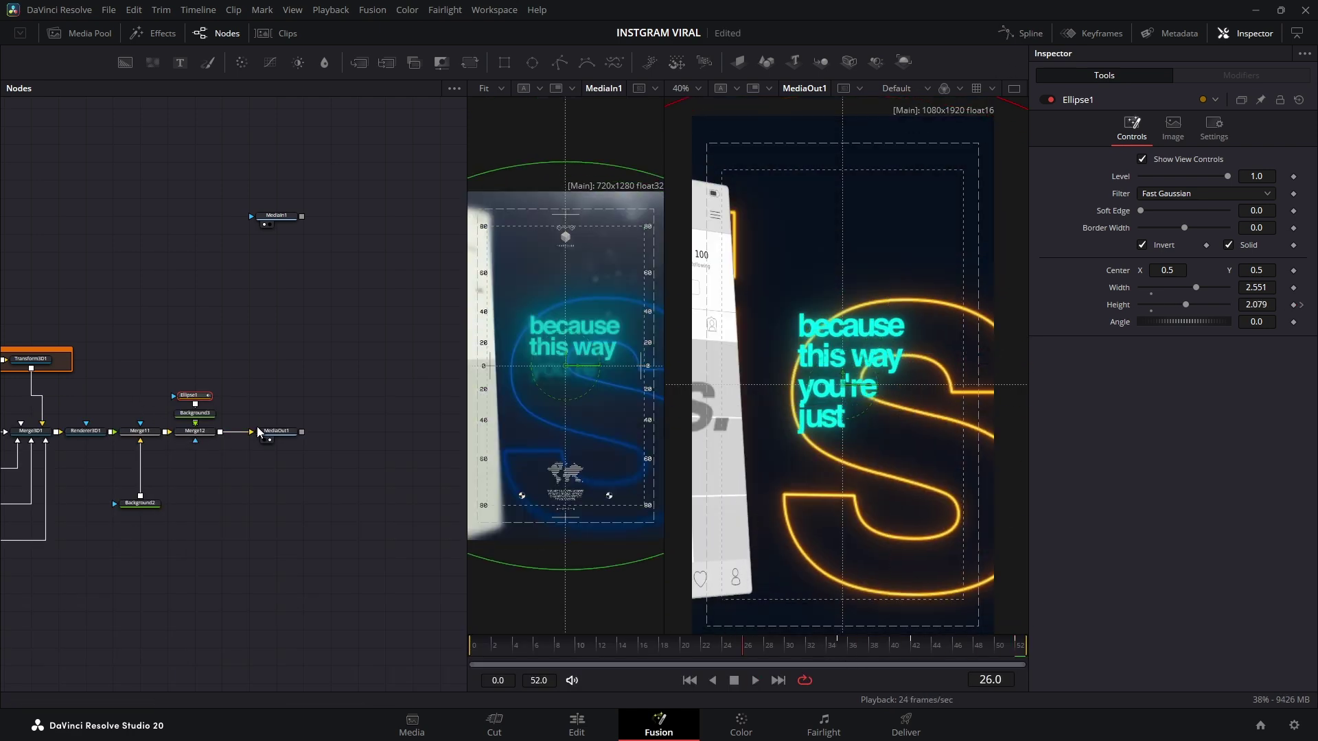
Bring the vector-blurred background image into the composition and merge it over the masked result, just before the output
drag(260, 432, 369, 432)
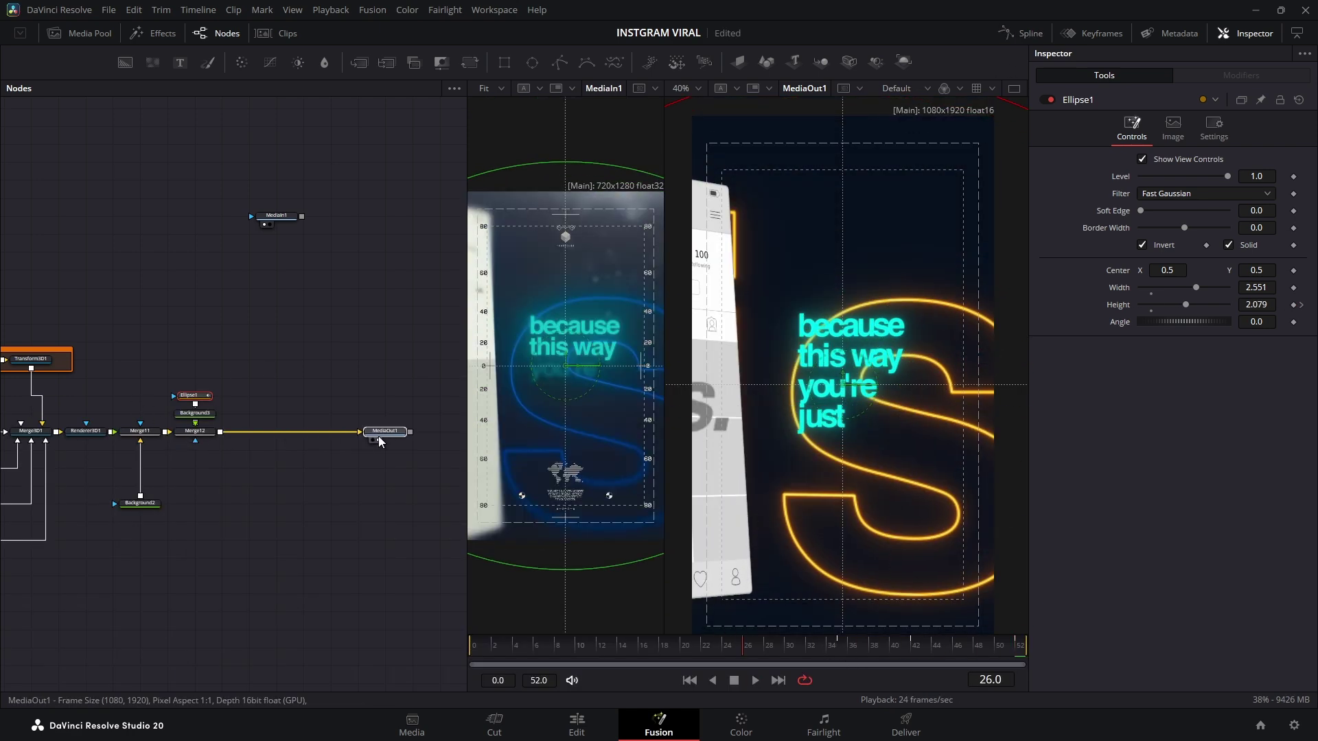
click(206, 433)
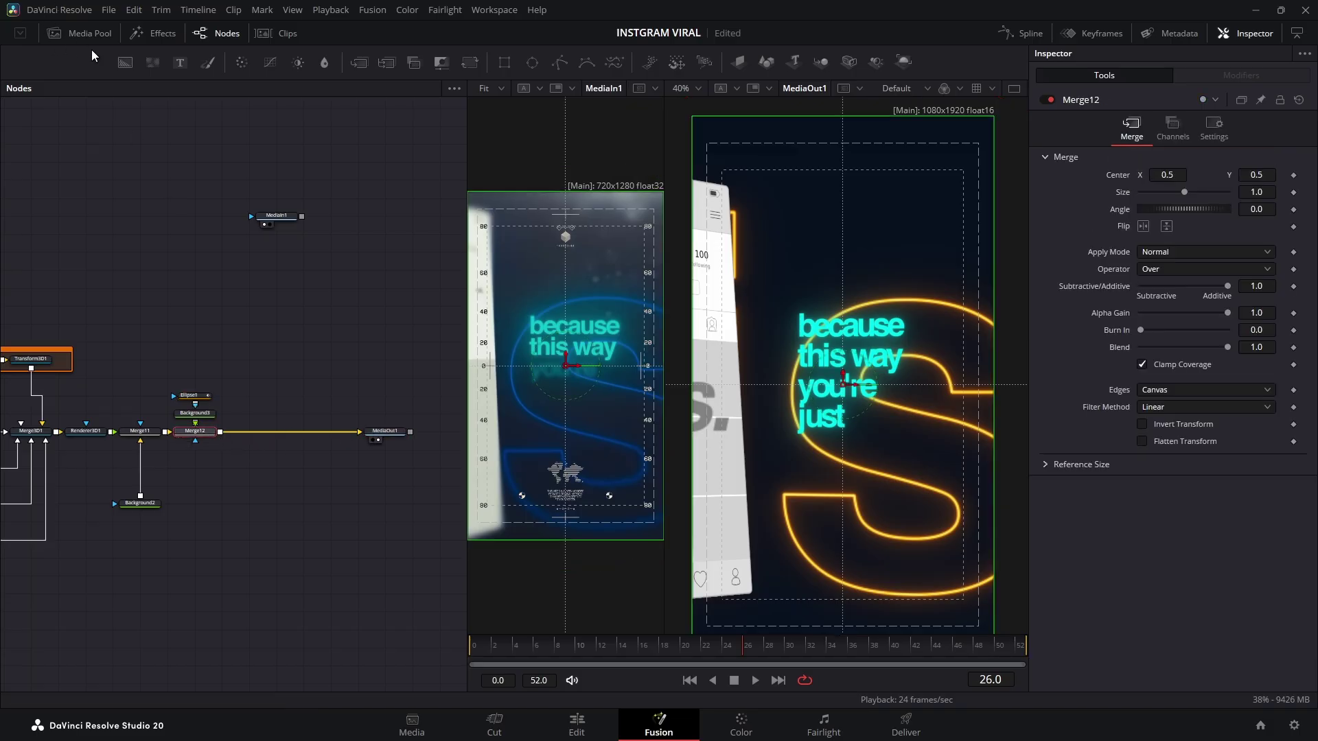
click(87, 35)
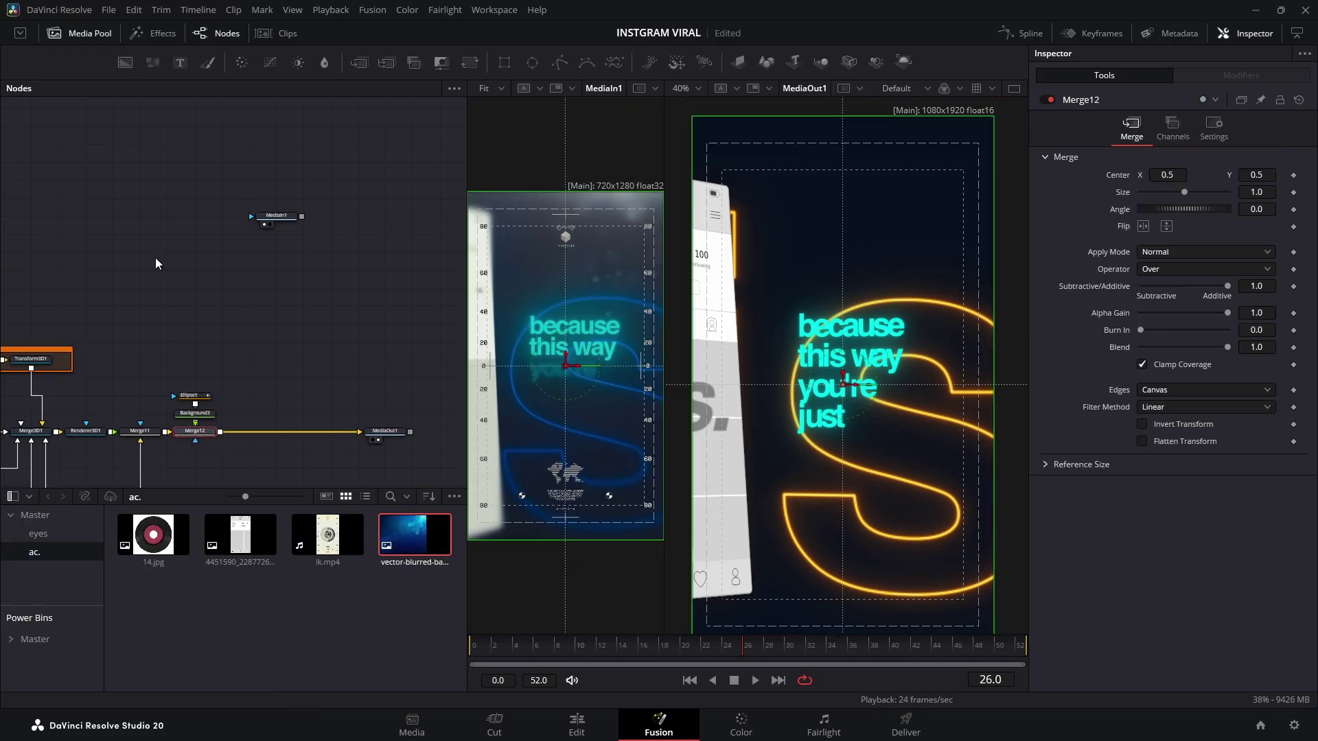
drag(277, 387, 266, 377)
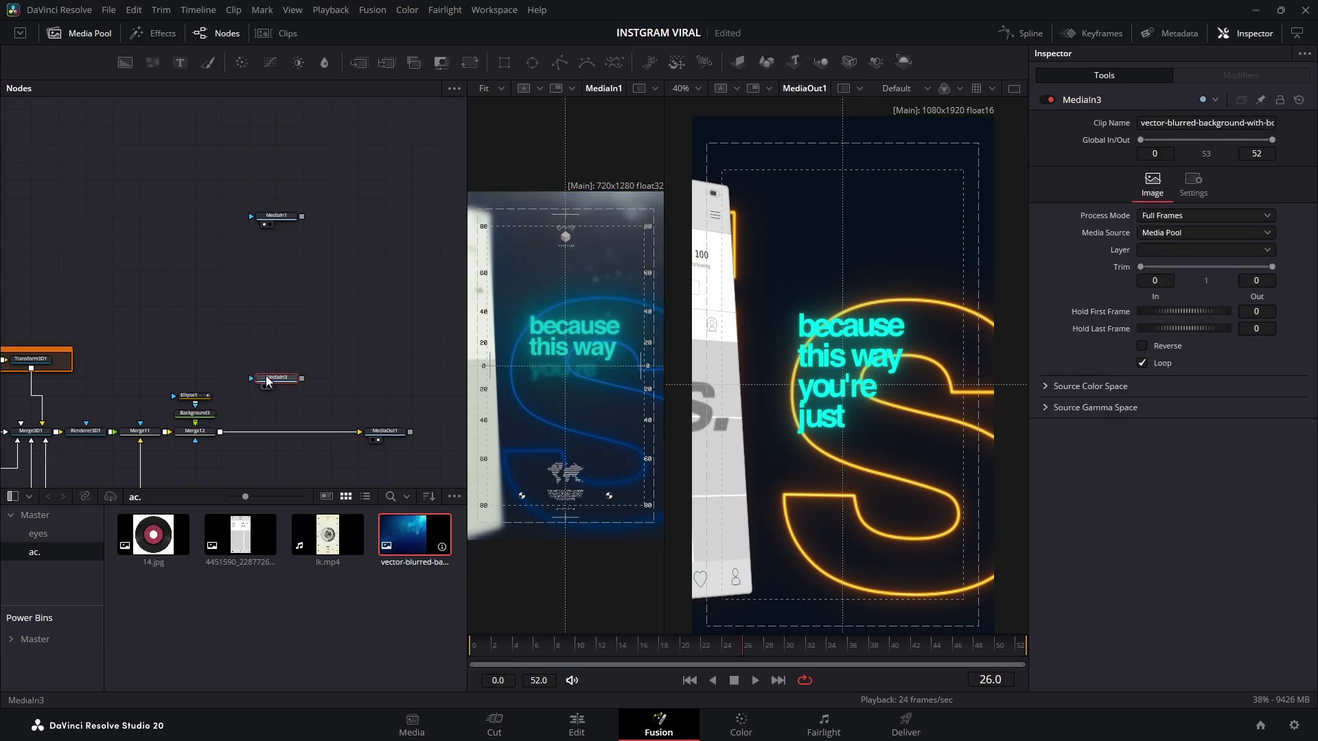
click(92, 37)
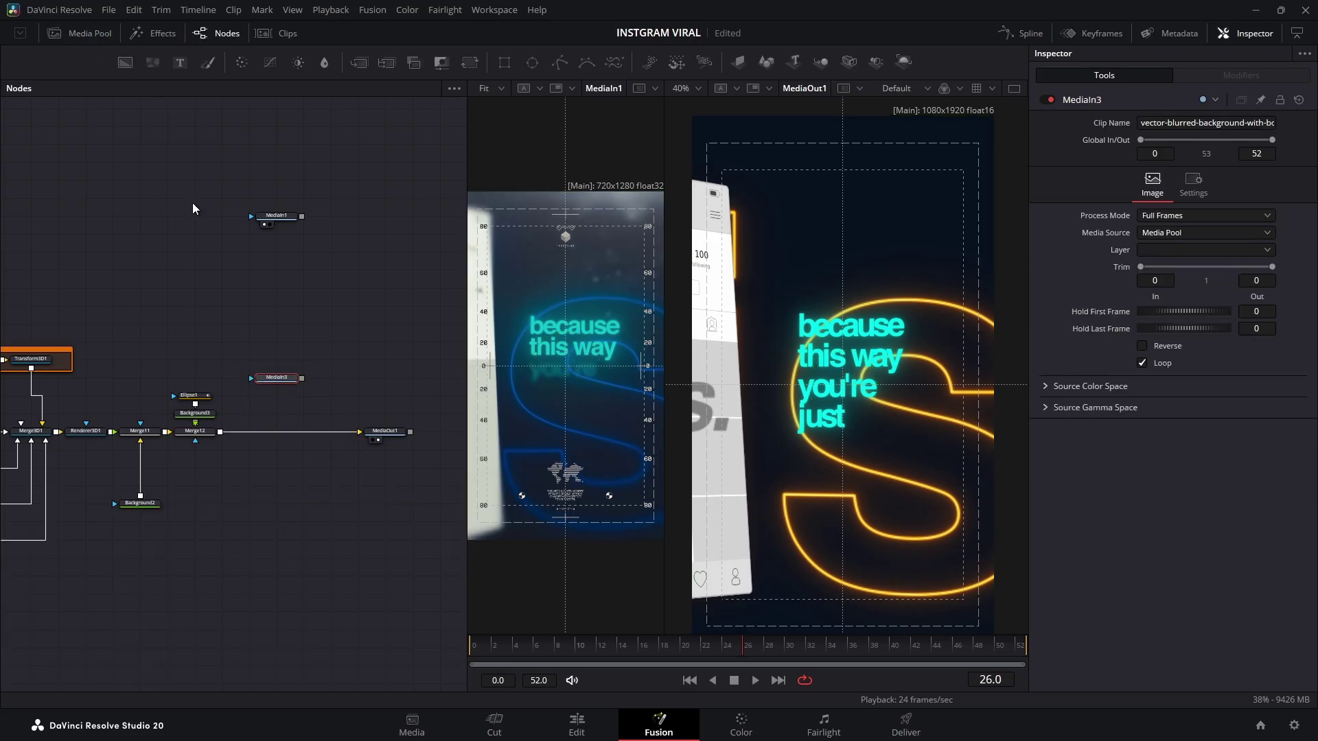
drag(303, 379, 315, 433)
click(288, 379)
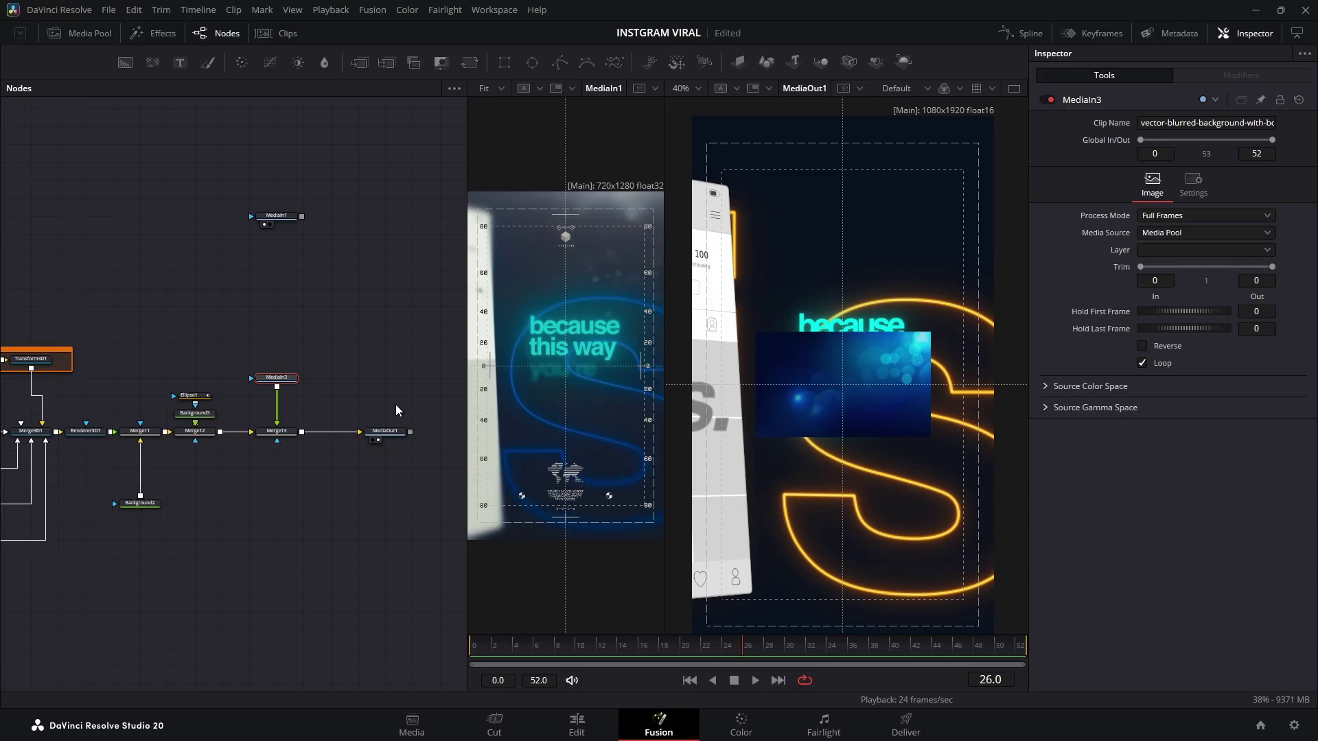
Scale the image's merge to about 3.14, rotate it to about 89.7 degrees and flip it vertically to fill the frame
click(276, 431)
drag(881, 385, 1007, 199)
click(1166, 226)
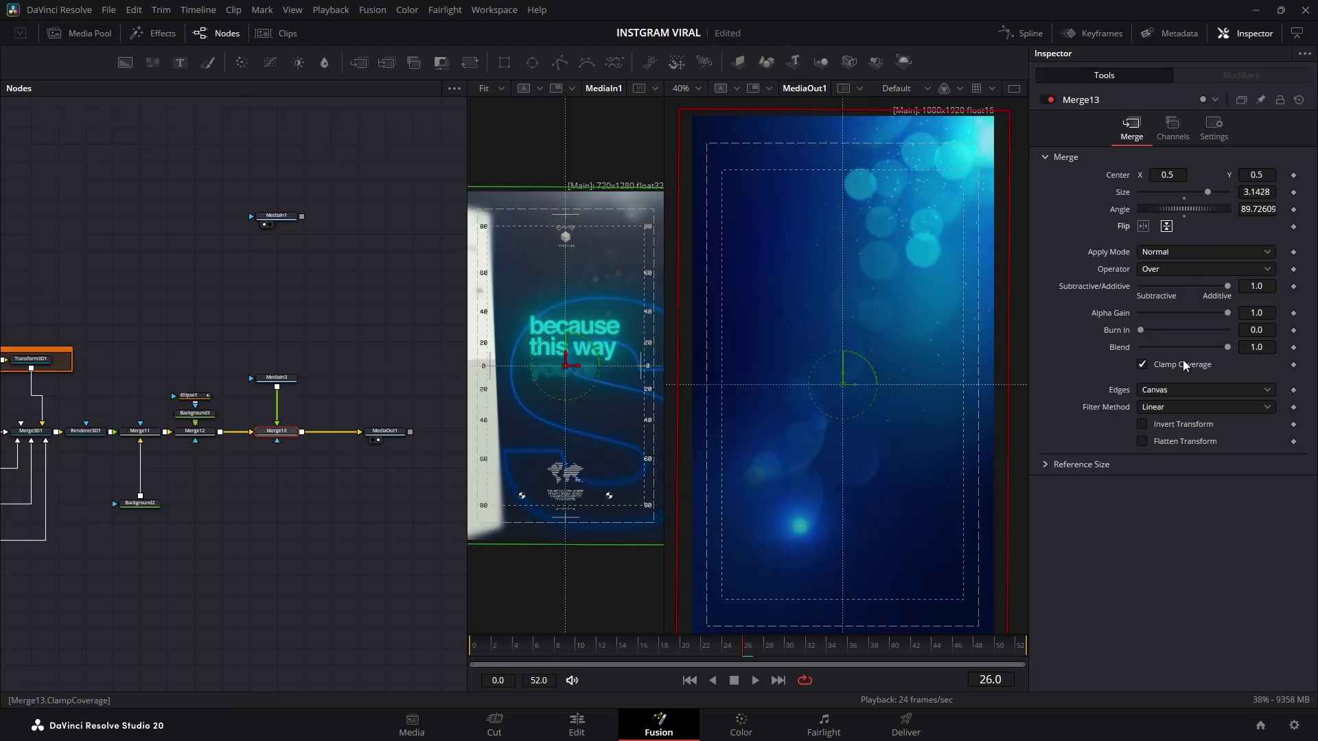
Insert a Color Corrector with saturation 0.0 between the blurred background image and its merge
click(262, 389)
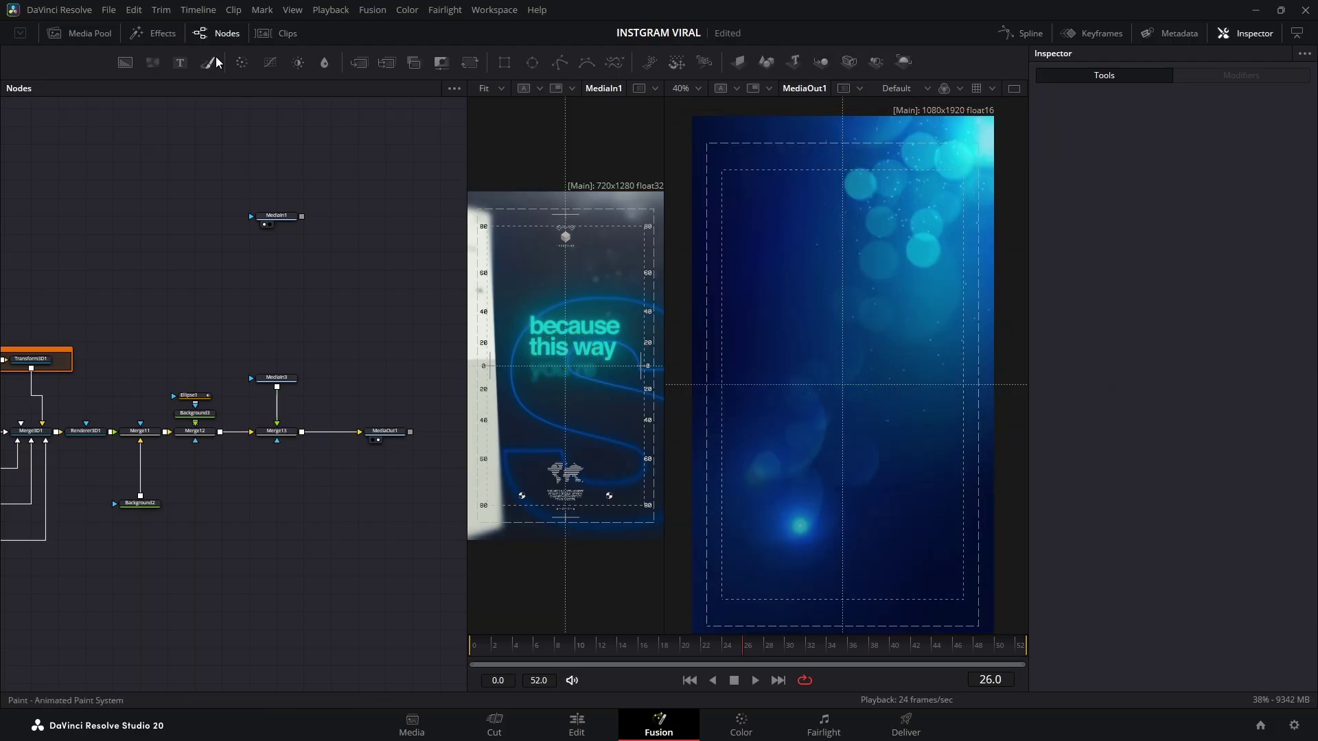
click(241, 62)
drag(1184, 392, 1125, 394)
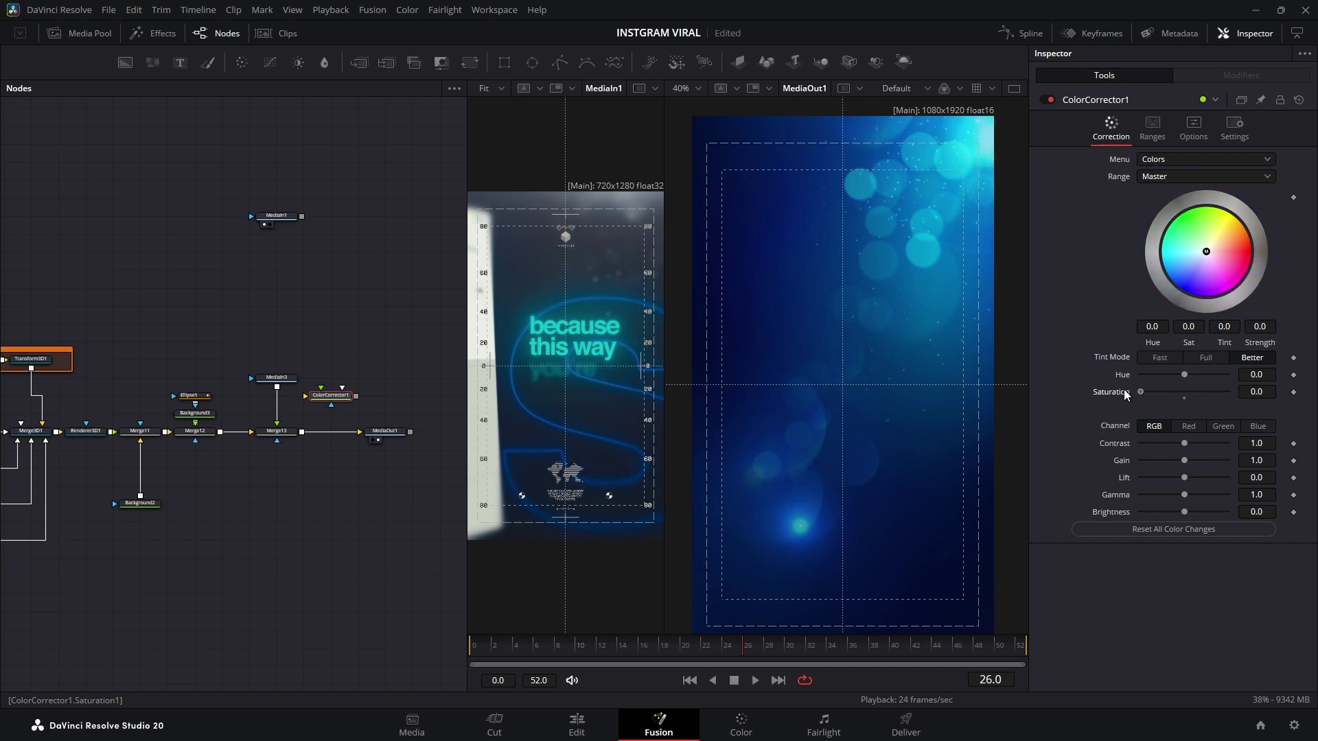
drag(332, 403, 278, 405)
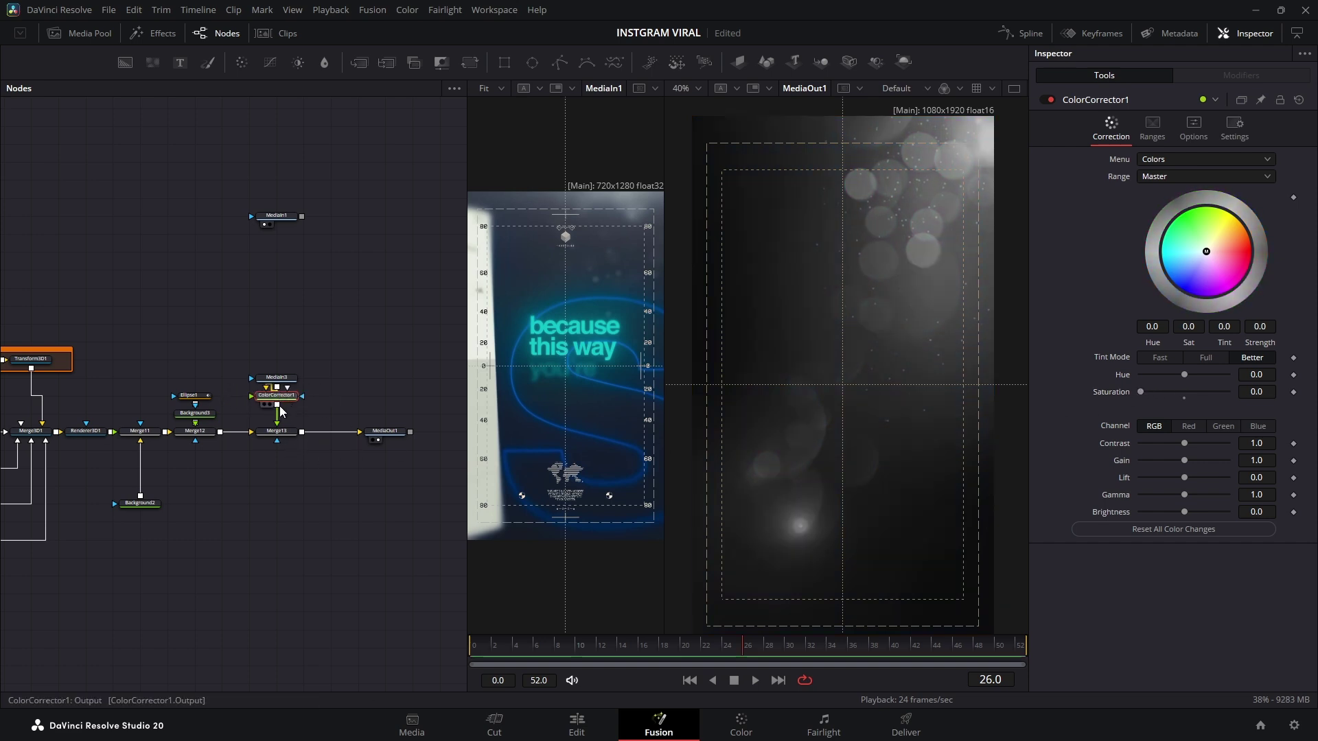
Set the apply mode of the blurred background image's merge to Screen
click(277, 431)
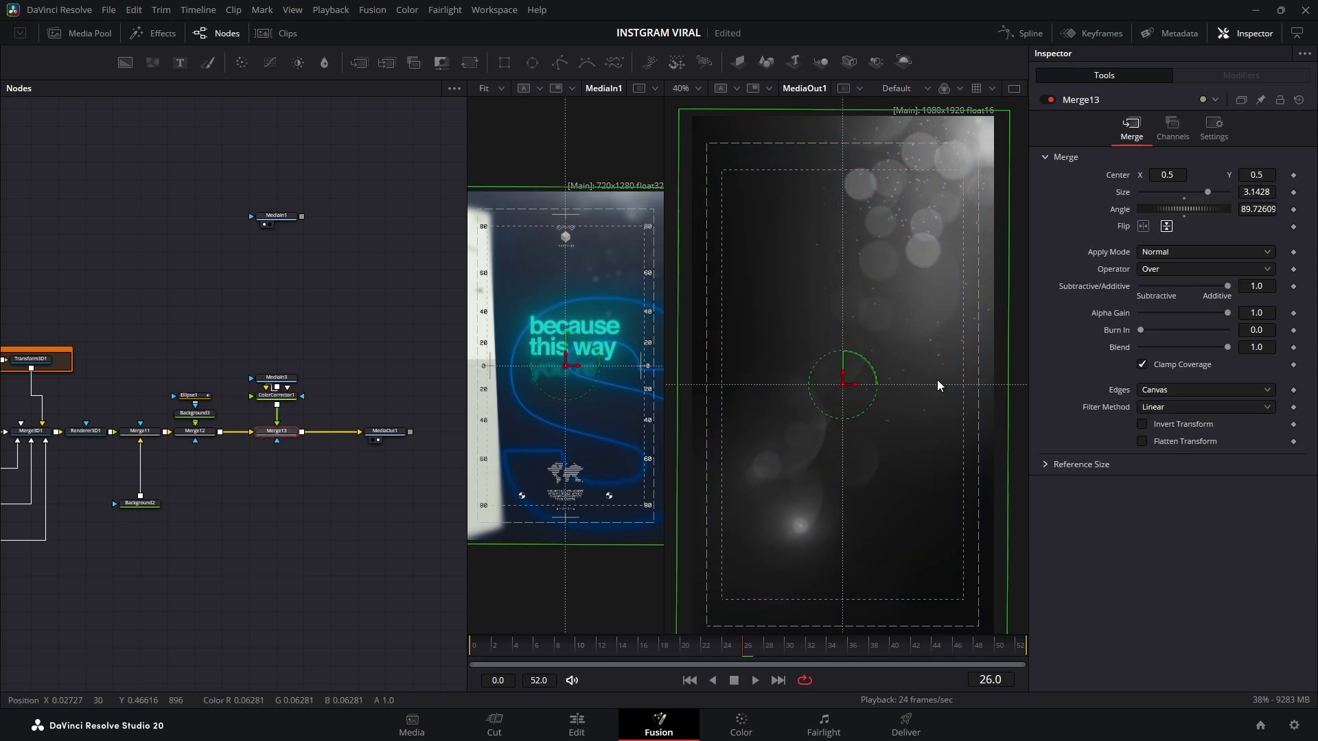
click(1166, 252)
click(1163, 284)
Add a Tilt-Shift Blur node between the Screen merge and the output
key(shift+space)
text(blu)
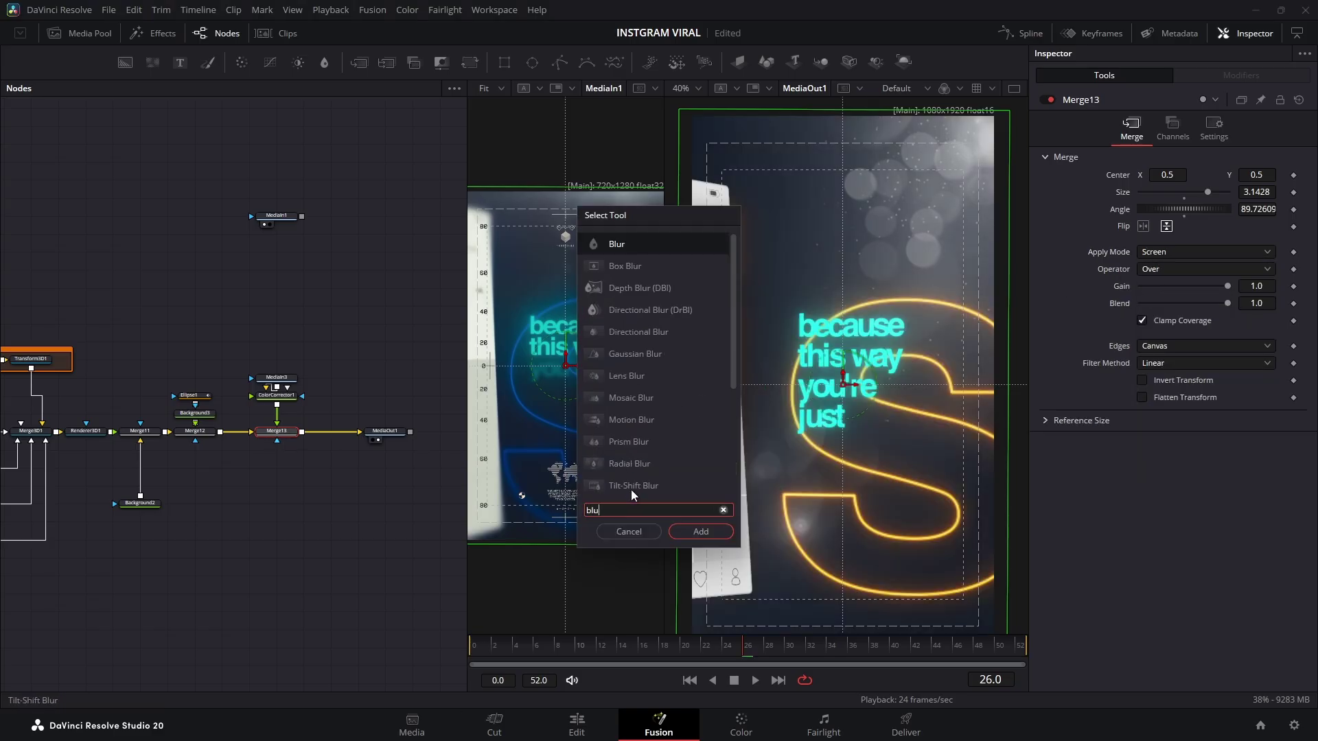
click(631, 486)
click(700, 533)
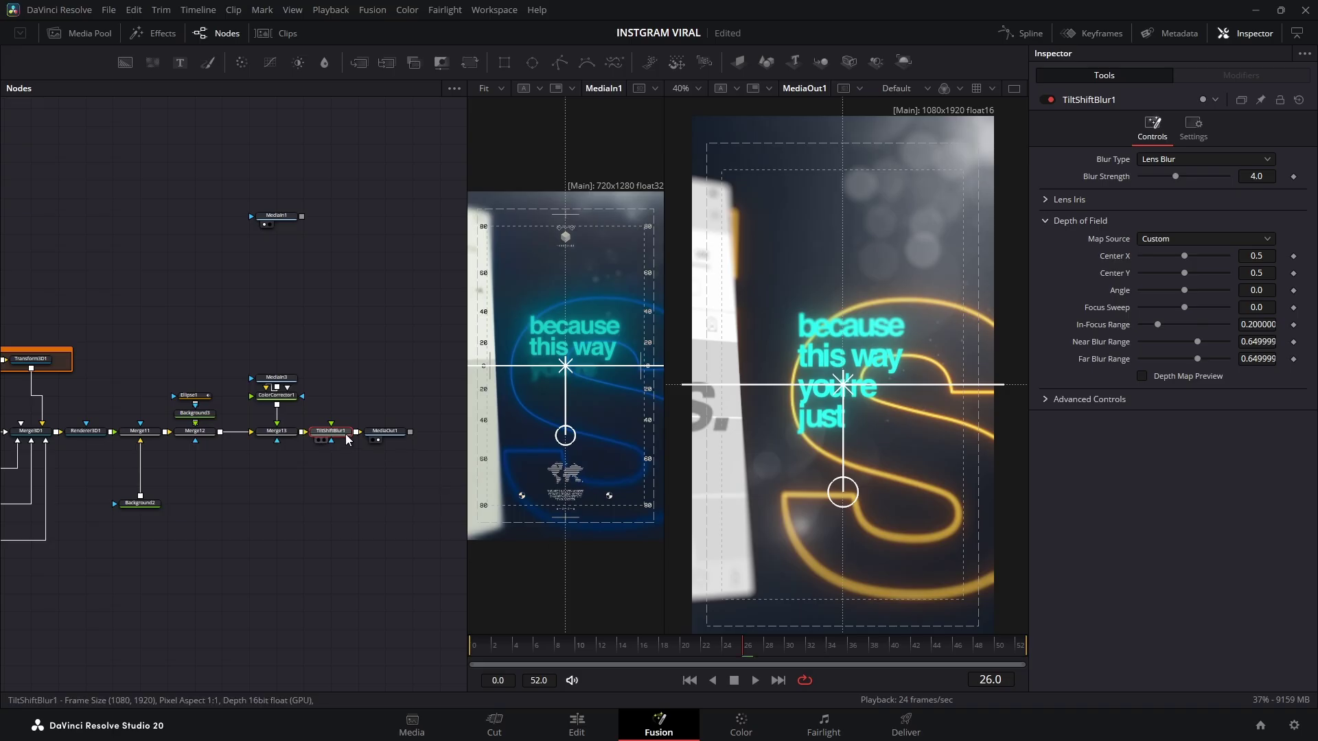
Set the tilt-shift in-focus range to 0.457 using the depth map preview, and raise the blur strength to 5.67
click(1142, 376)
drag(1157, 325, 1182, 327)
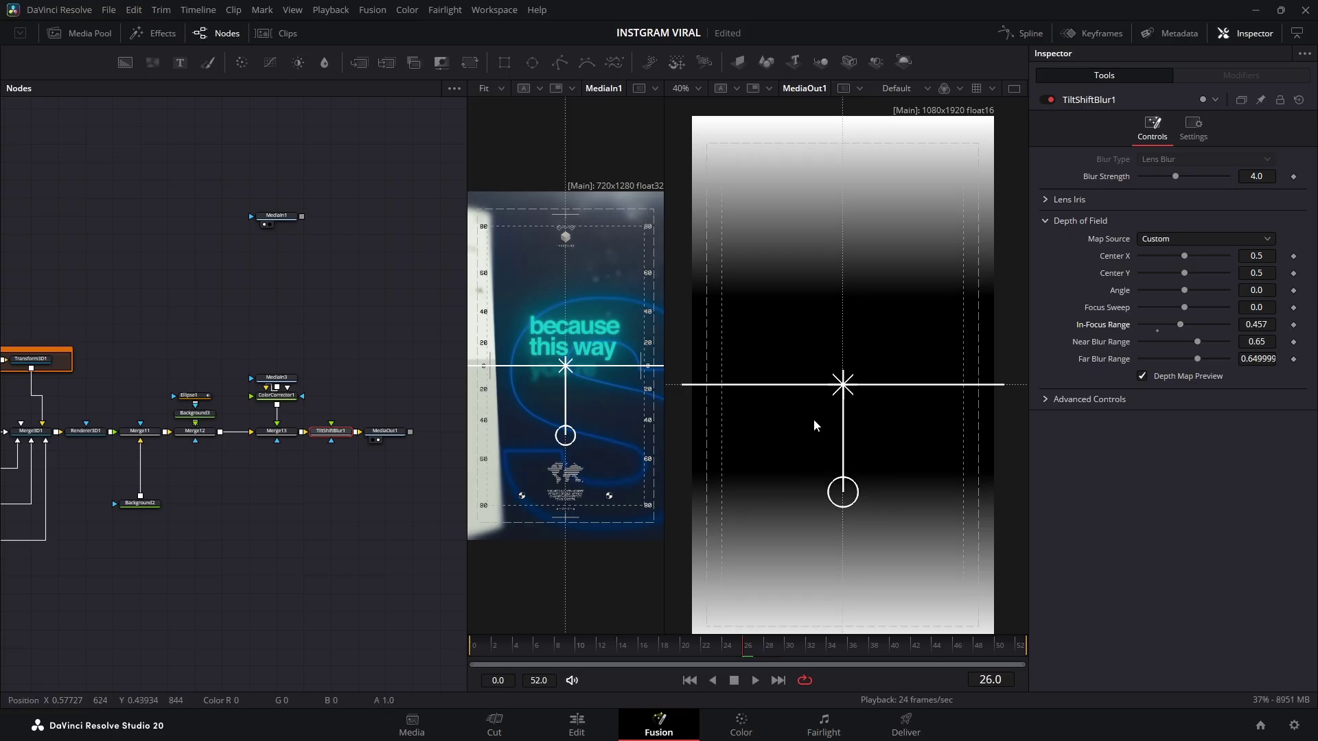
click(1144, 376)
drag(1178, 177, 1191, 179)
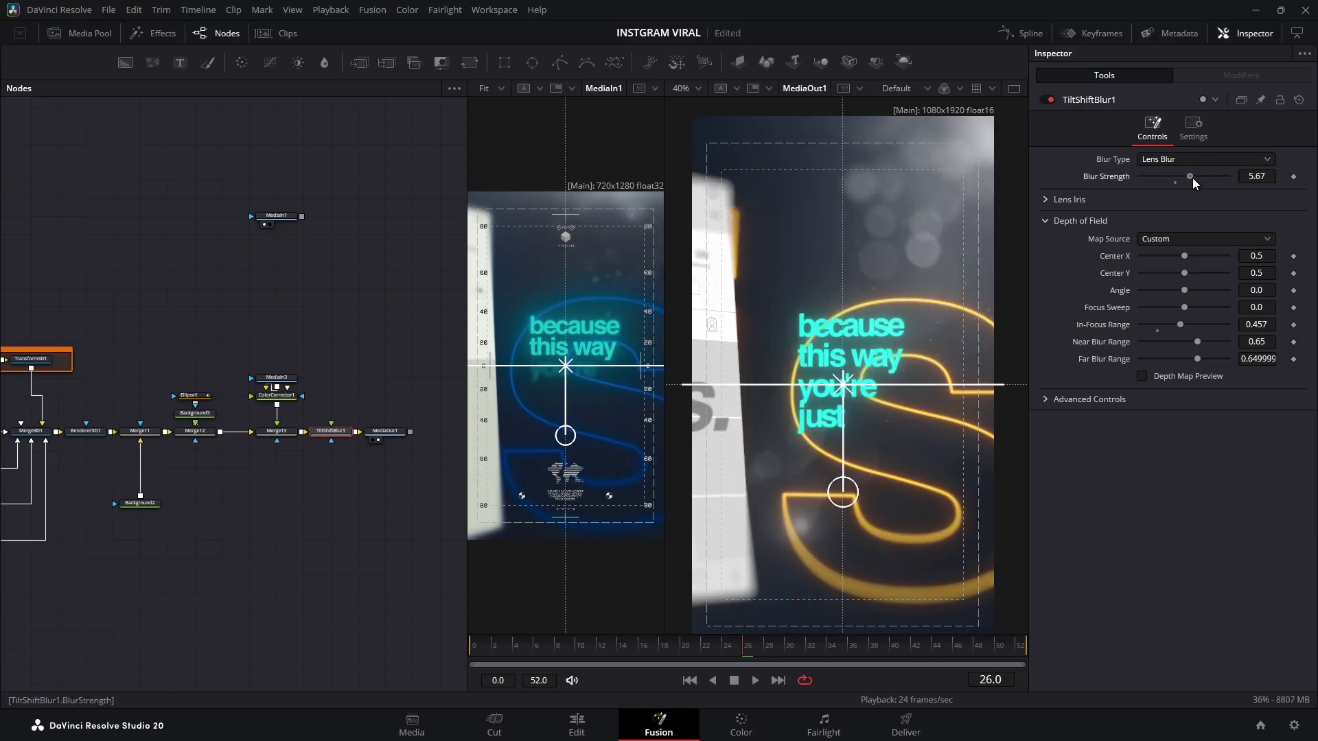
Keyframe the blend of the merge with the navy background so it fades out from frame 41 to 0.0 at frame 43
drag(542, 648, 446, 649)
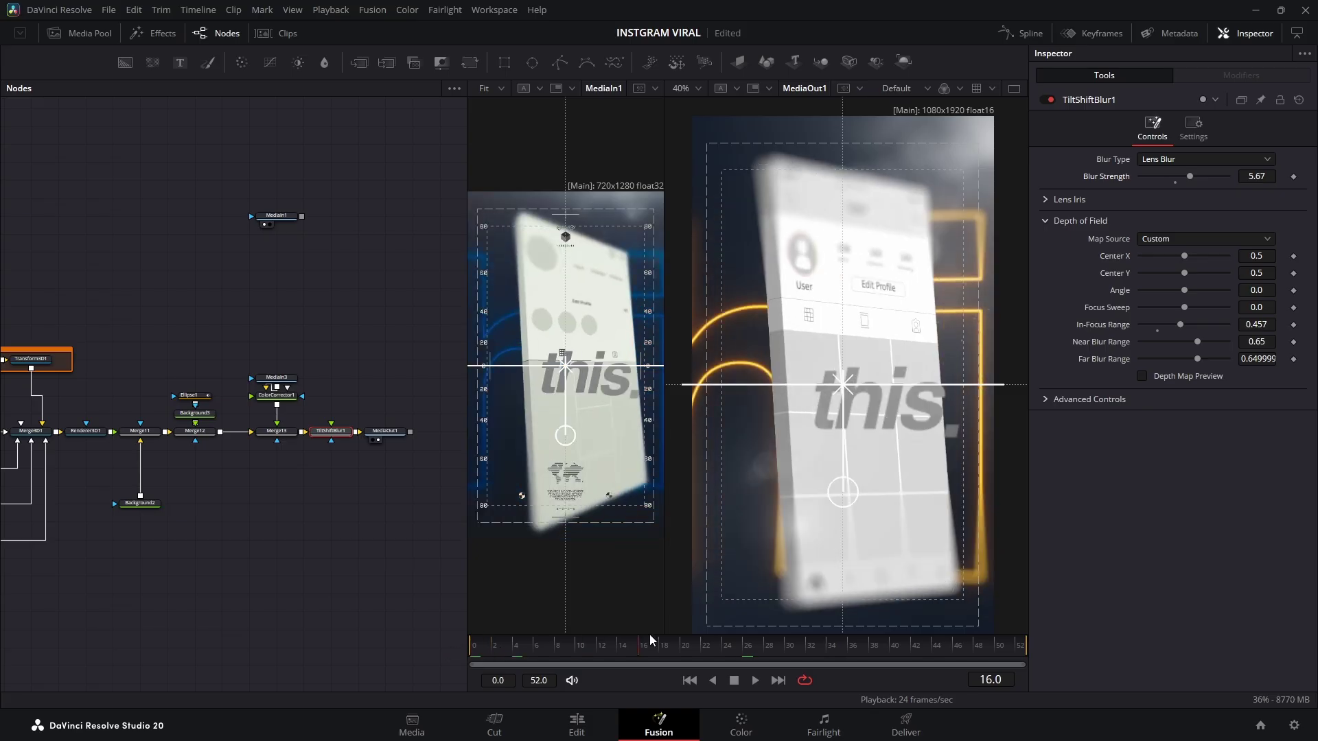
drag(649, 634, 904, 649)
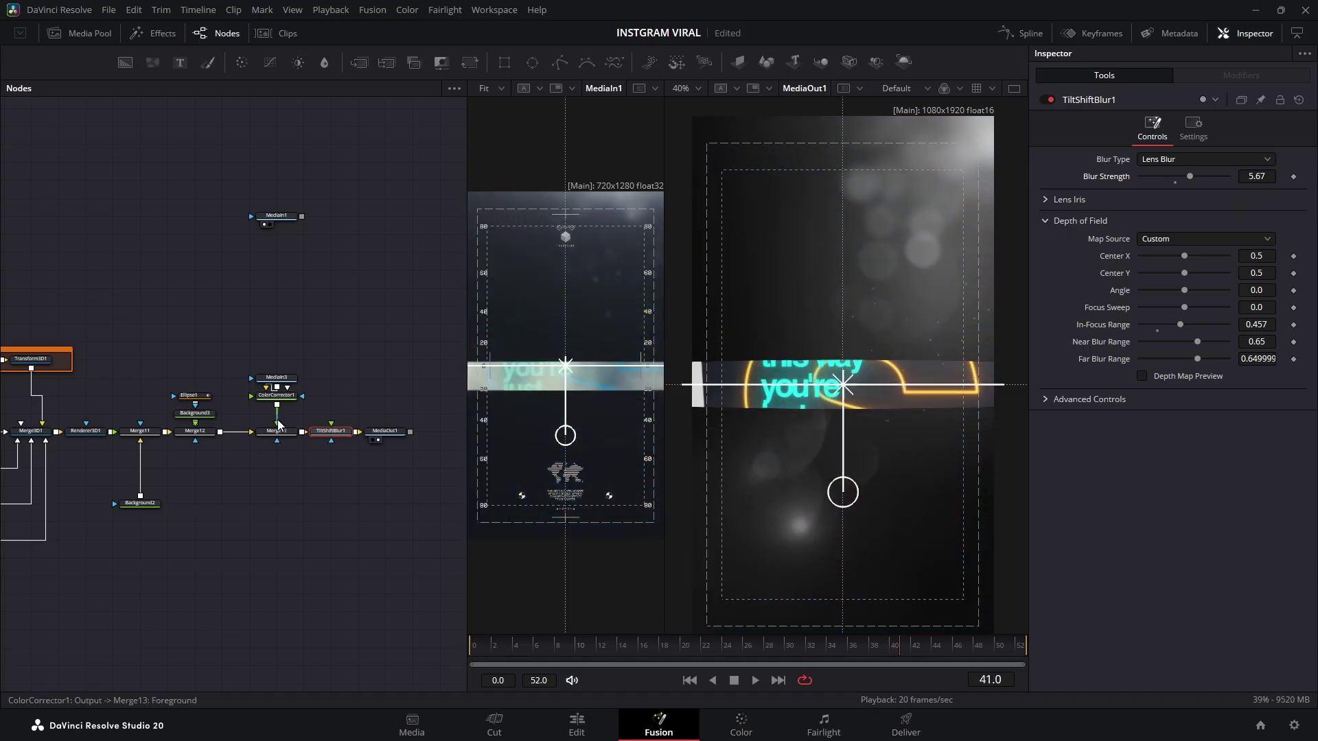
click(148, 504)
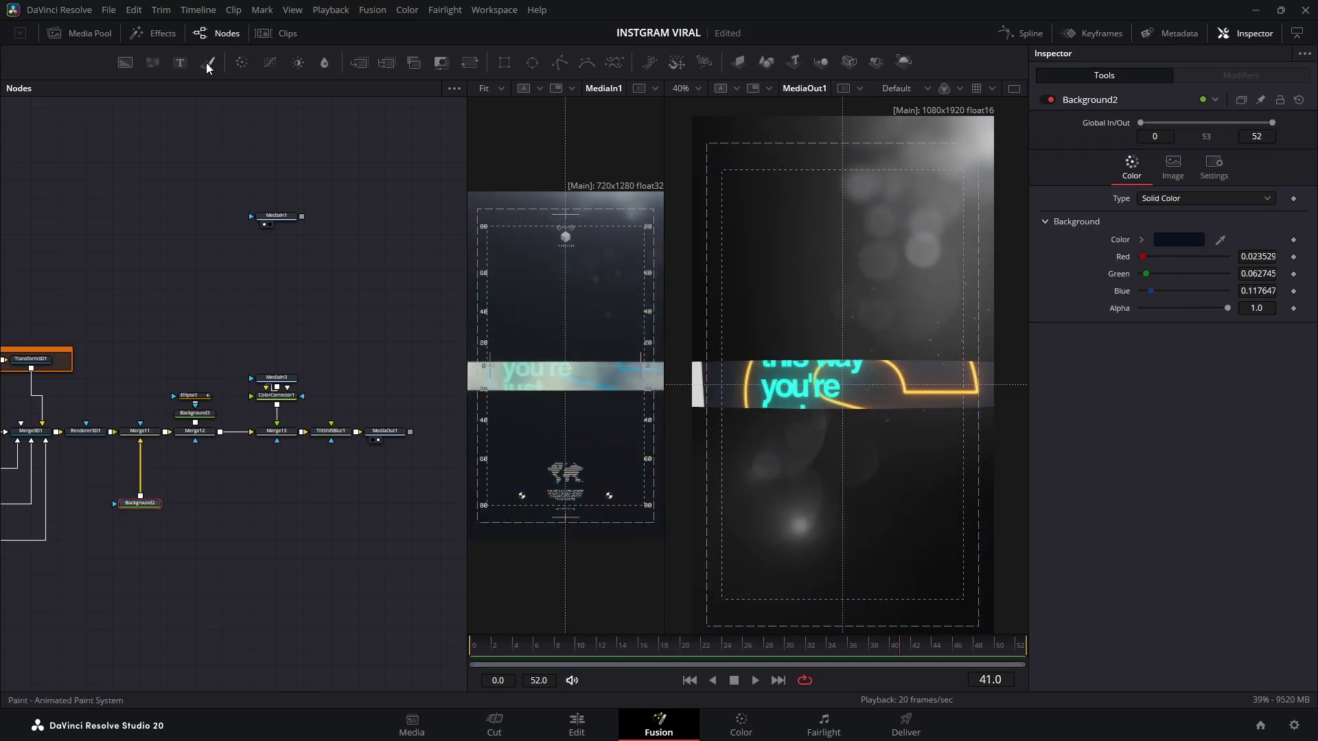
click(139, 431)
drag(1229, 347, 1107, 349)
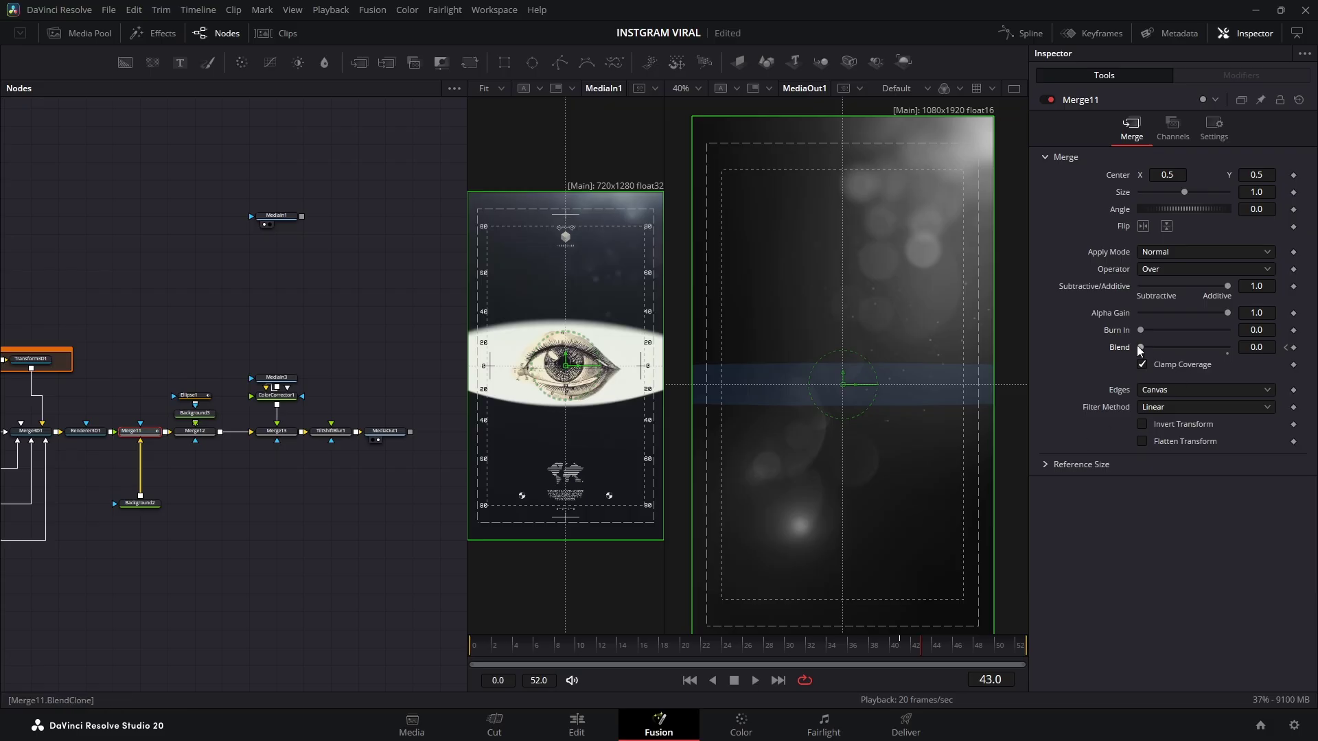
drag(1140, 349, 1281, 352)
click(882, 645)
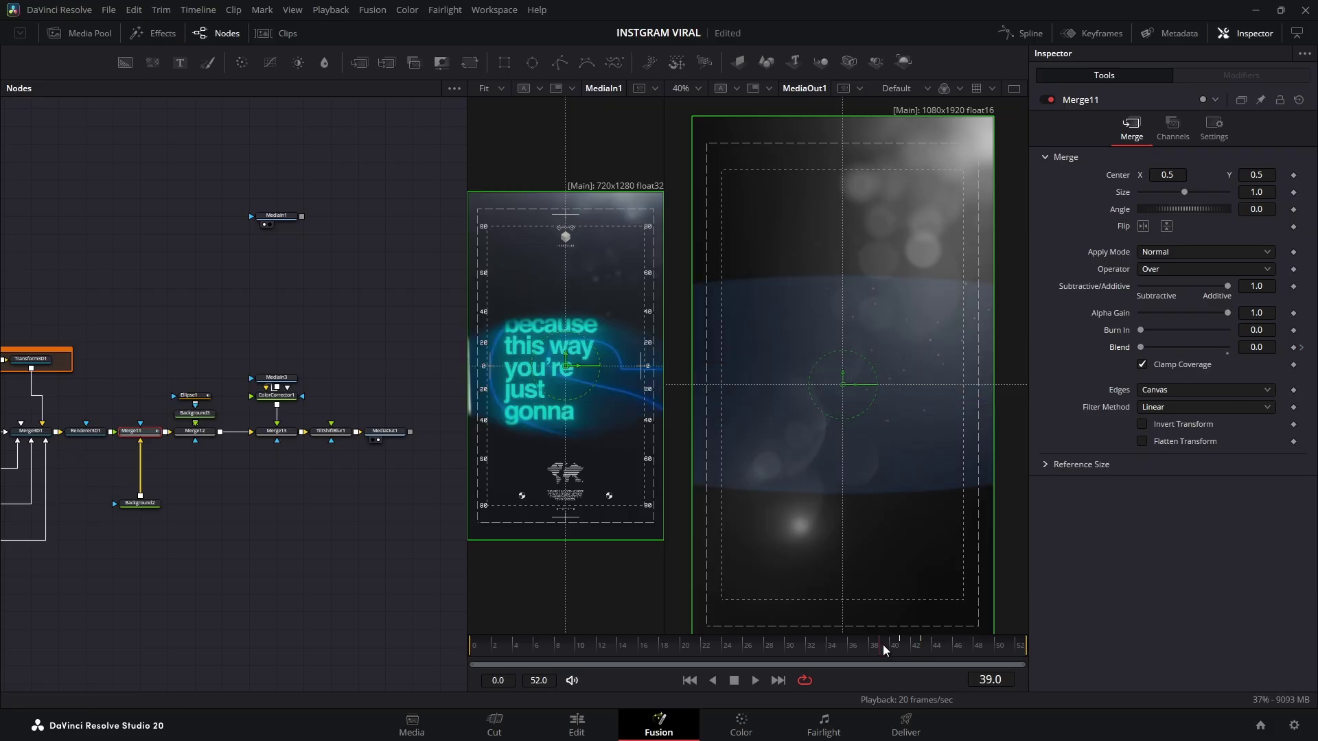
drag(888, 643, 906, 646)
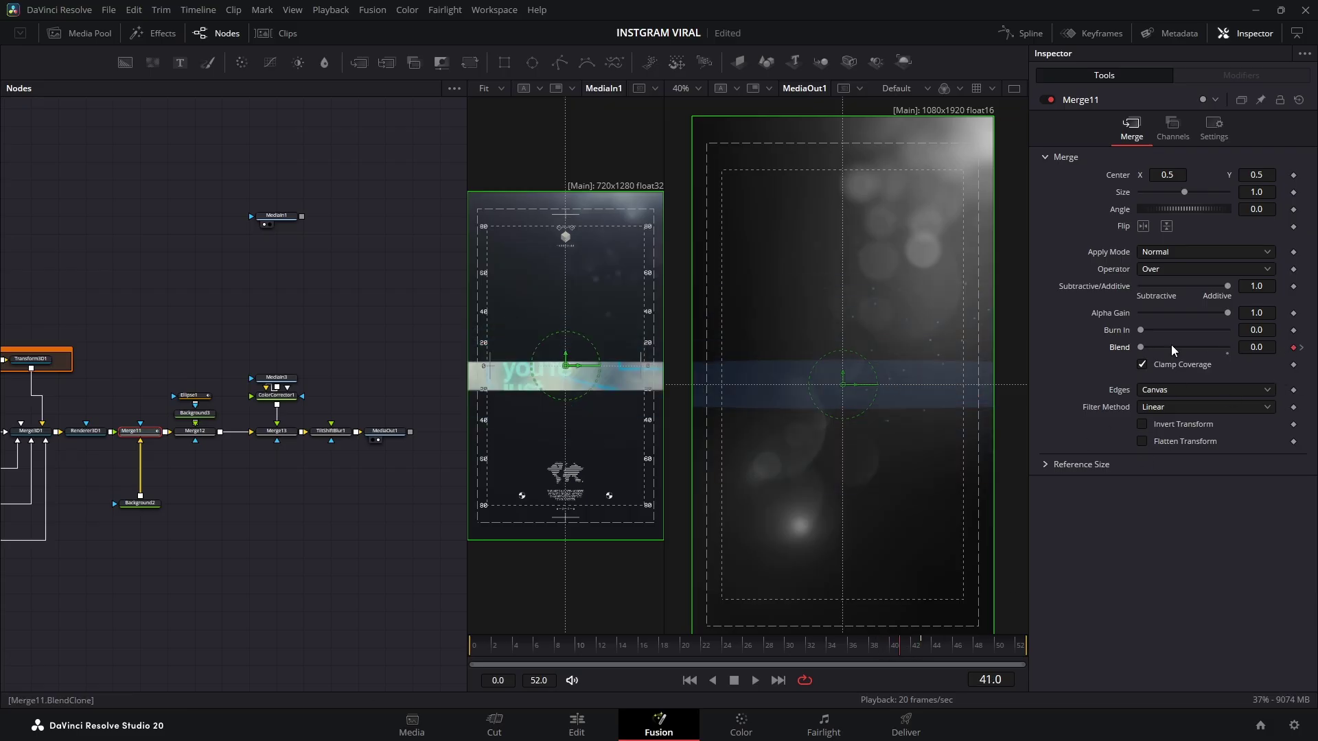
click(1301, 347)
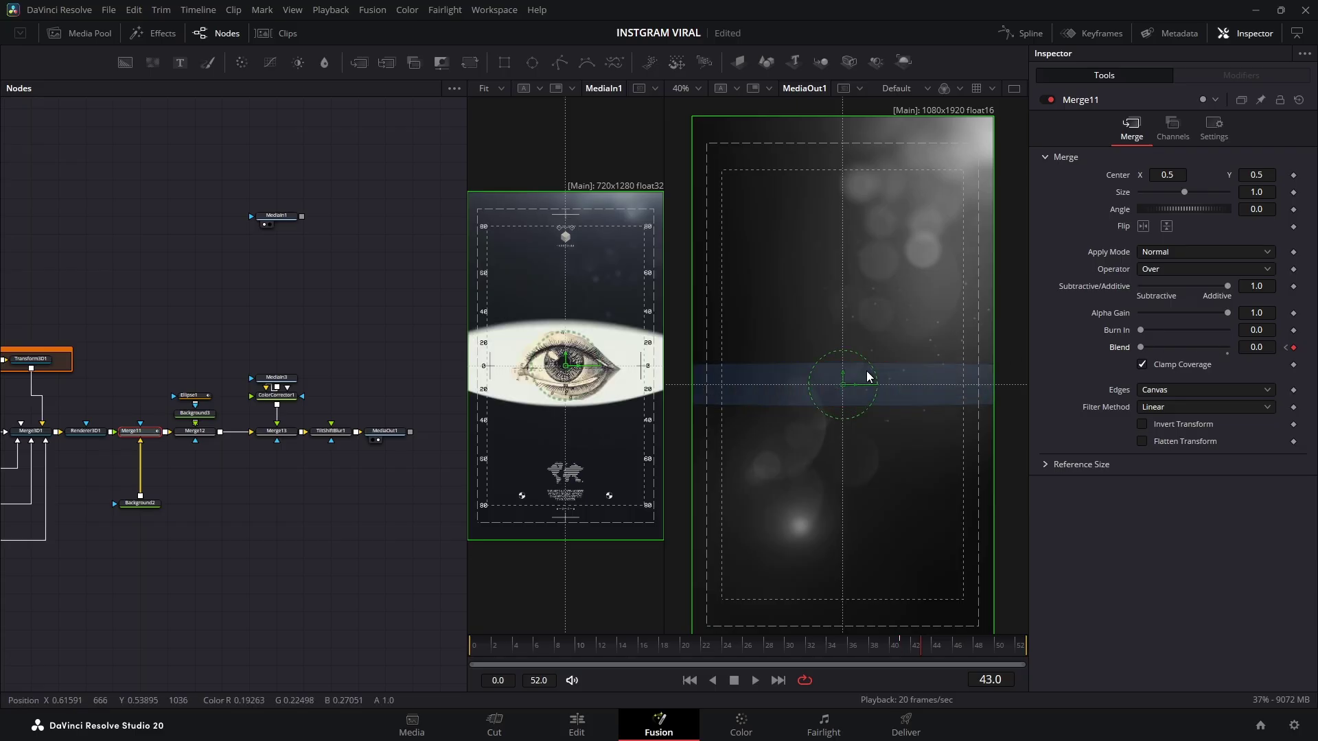
click(820, 644)
key(space)
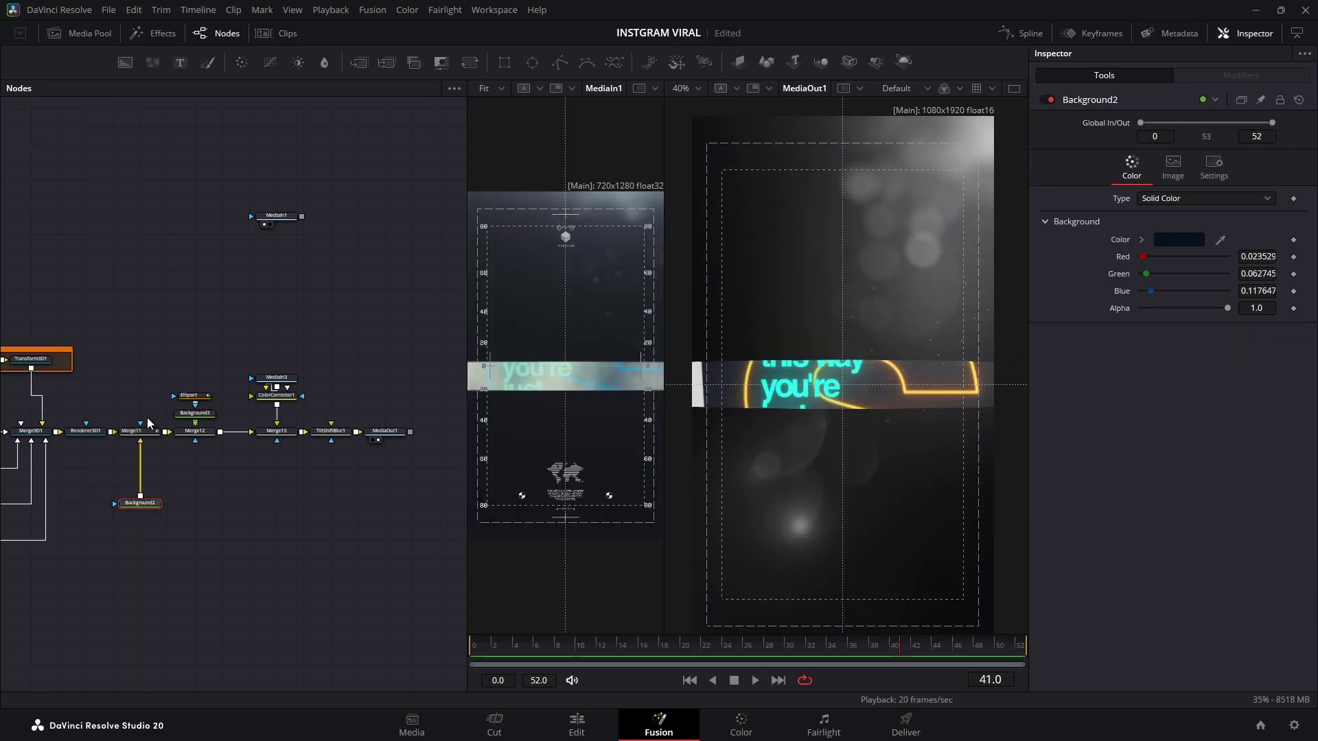
Merge the navy background over a new transparent Background node and keyframe that merge's blend to fade out between frames 41 and 43
drag(125, 63, 82, 468)
click(80, 480)
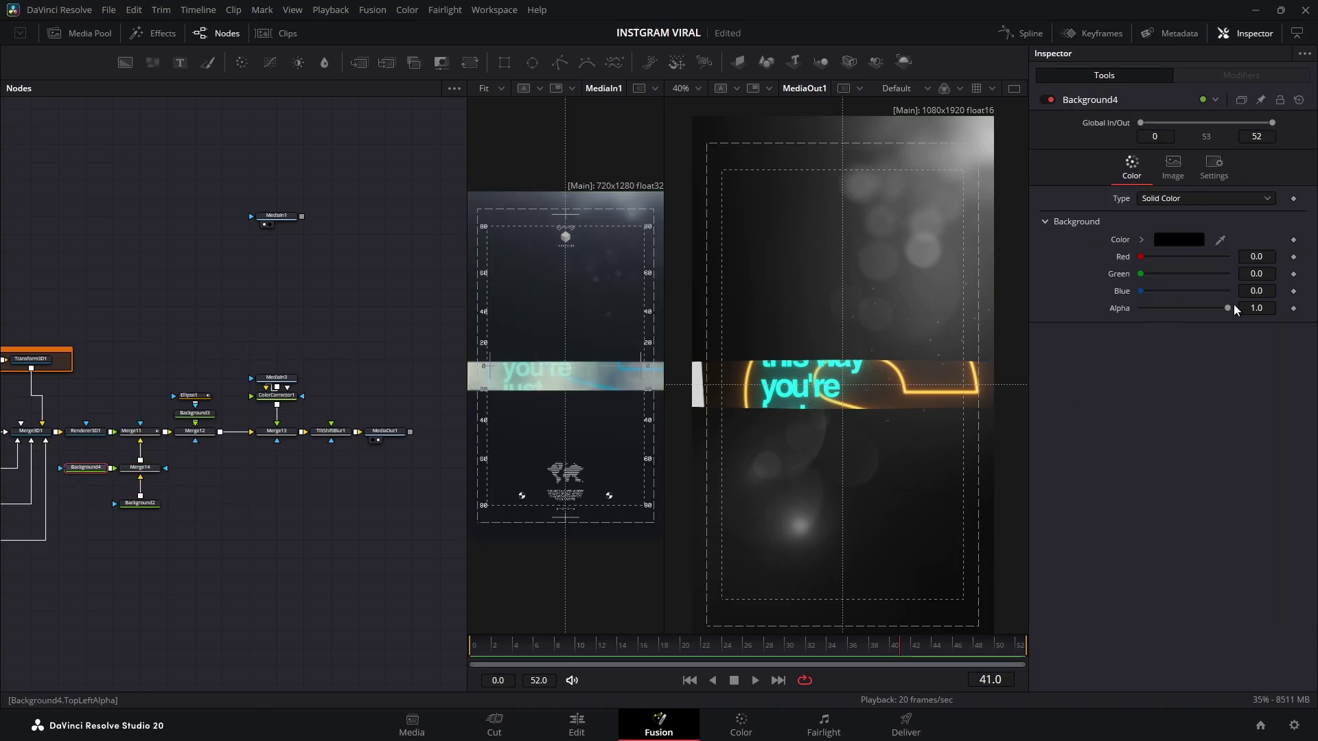
click(140, 468)
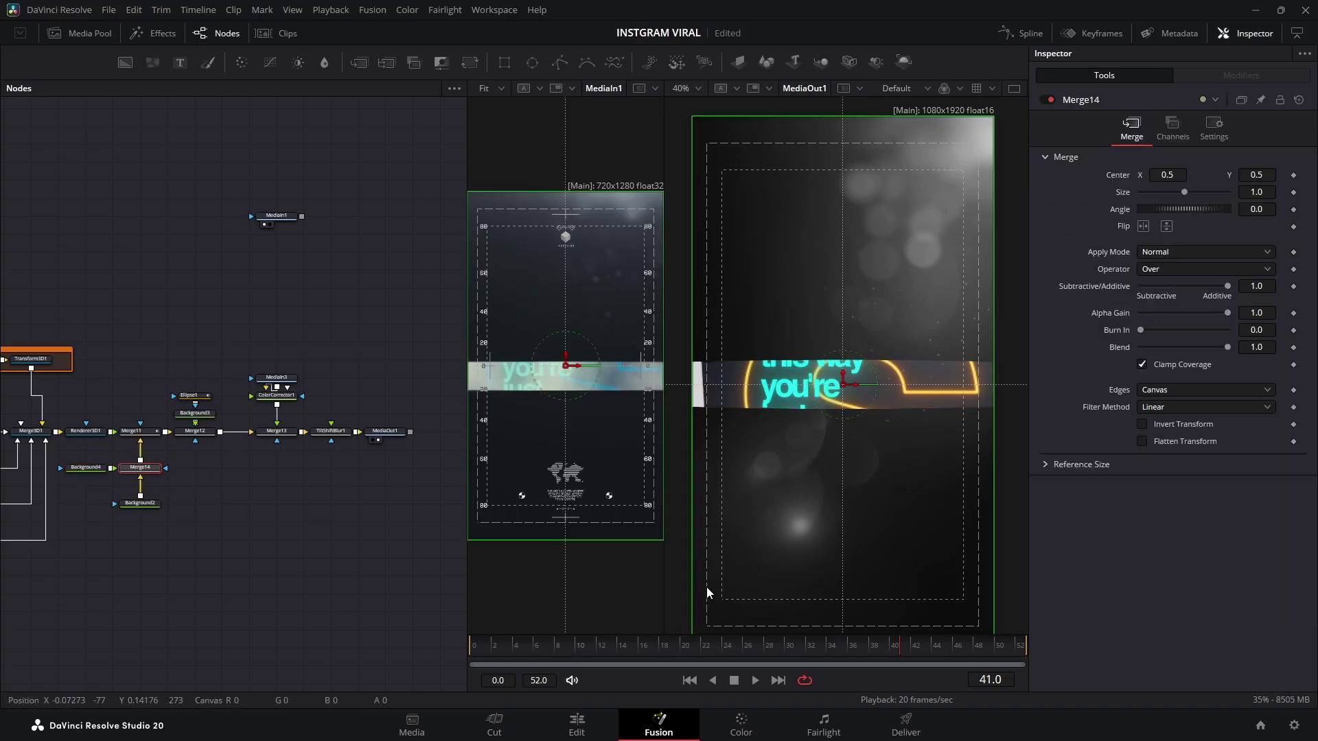
key(Right)
key(Right)
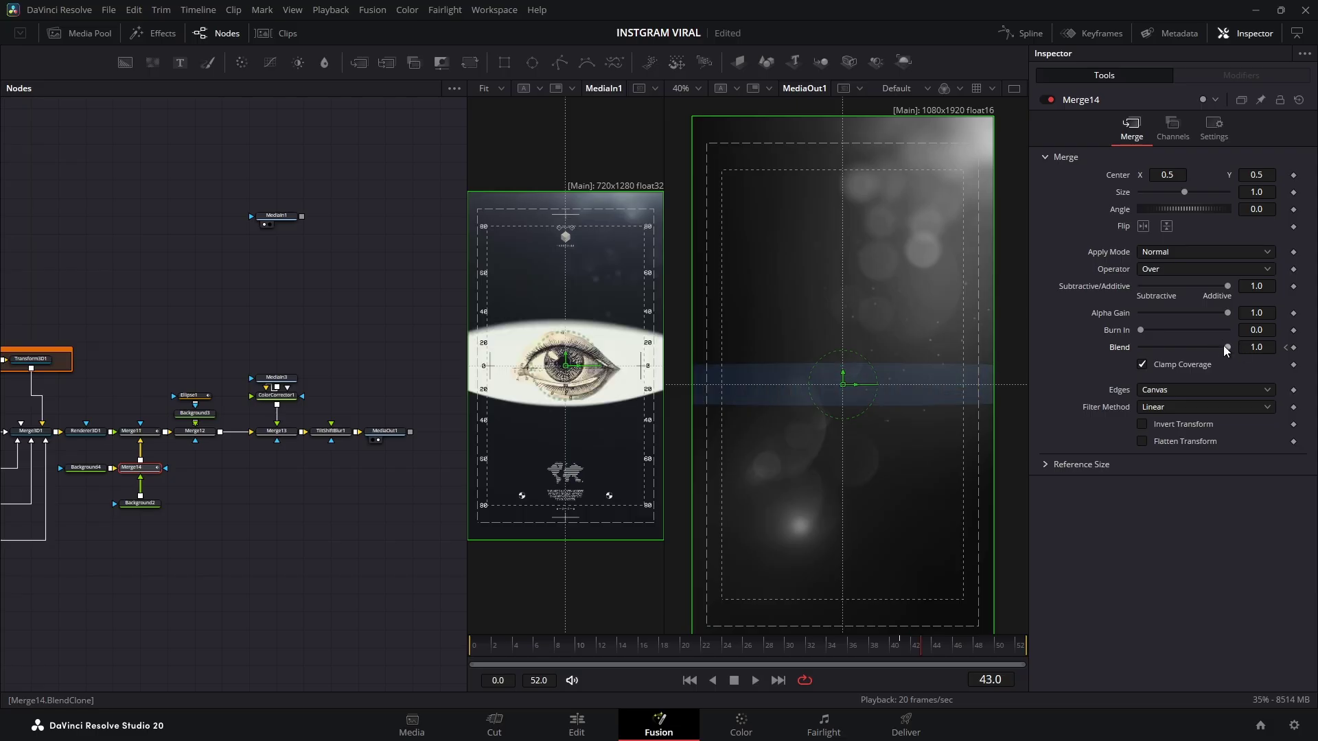
drag(1227, 347, 1053, 356)
click(870, 641)
key(space)
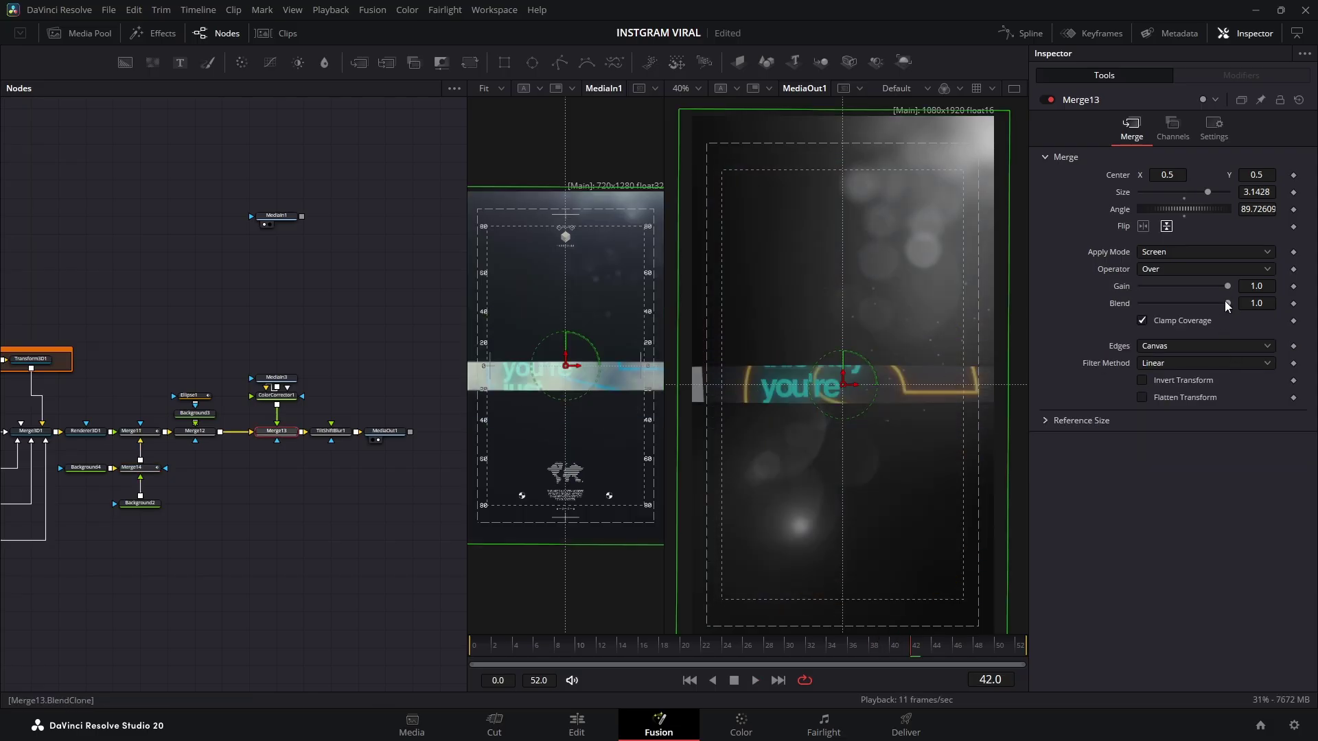
Lower the blend of the blurred background image's Screen merge to 0.441 and play back the transition
drag(1226, 303, 1179, 303)
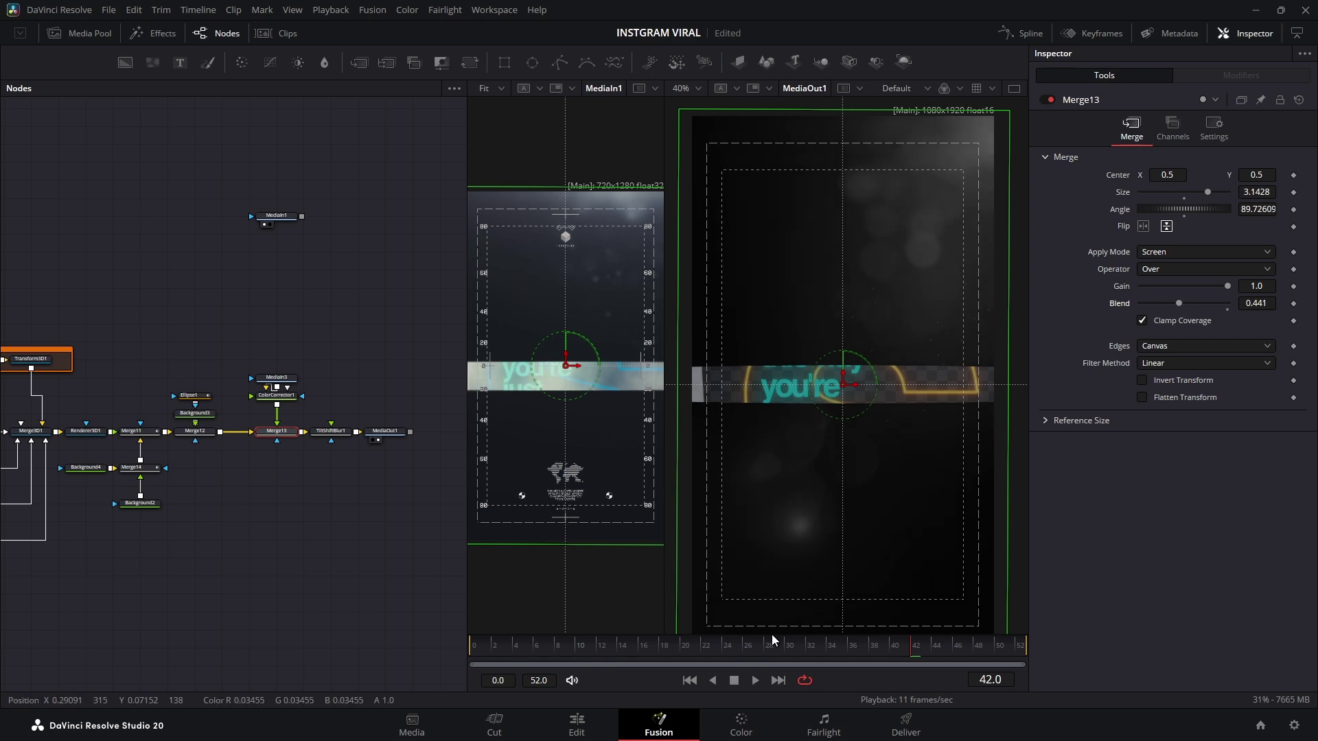
click(826, 646)
key(space)
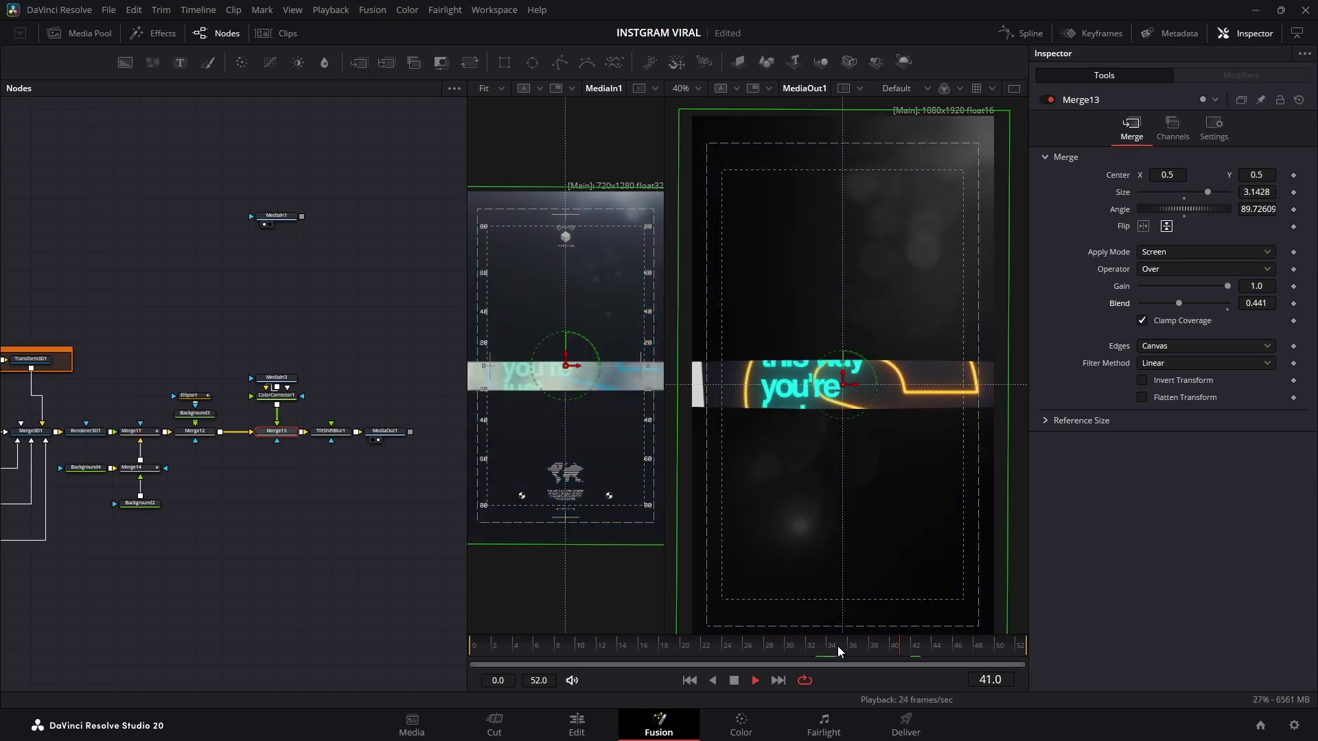
In the editing timeline, move the Fusion Composition to track V3 and place 2151782958.jpg from the eyes bin on V2 after it
click(576, 724)
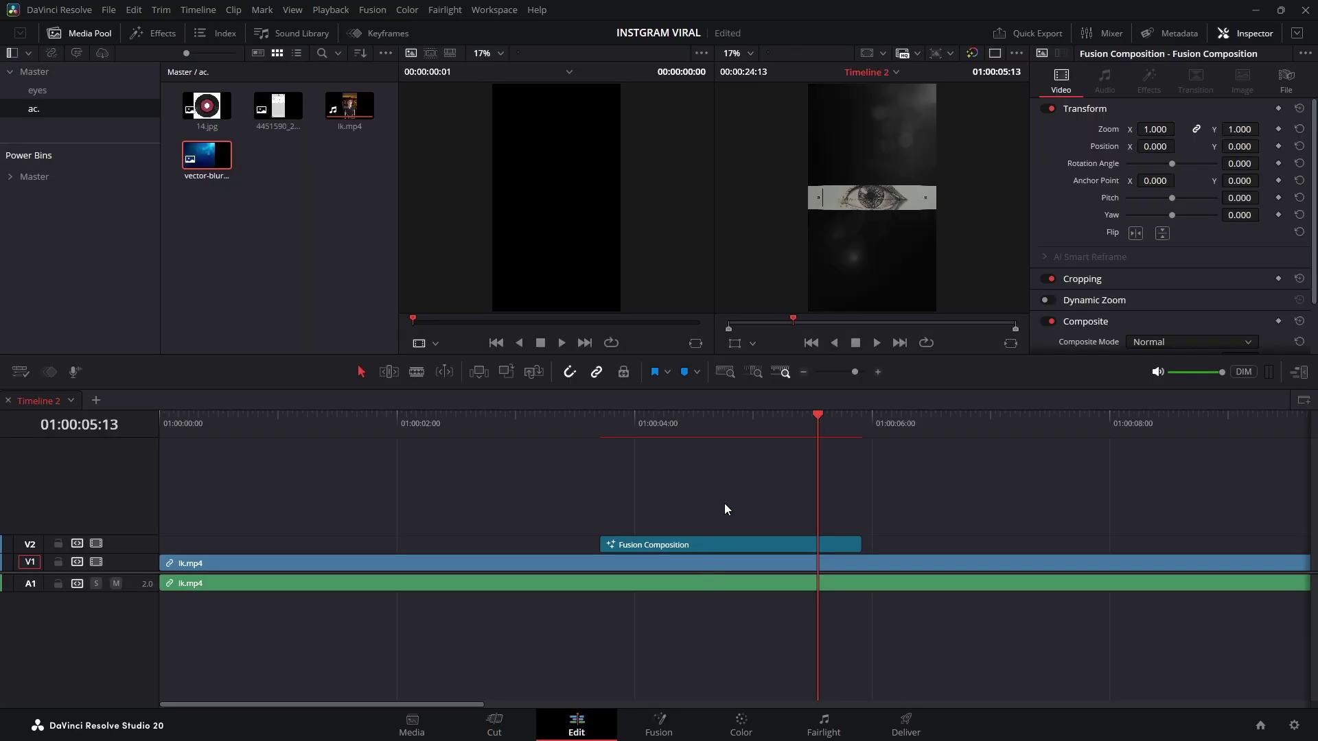
drag(713, 542, 710, 532)
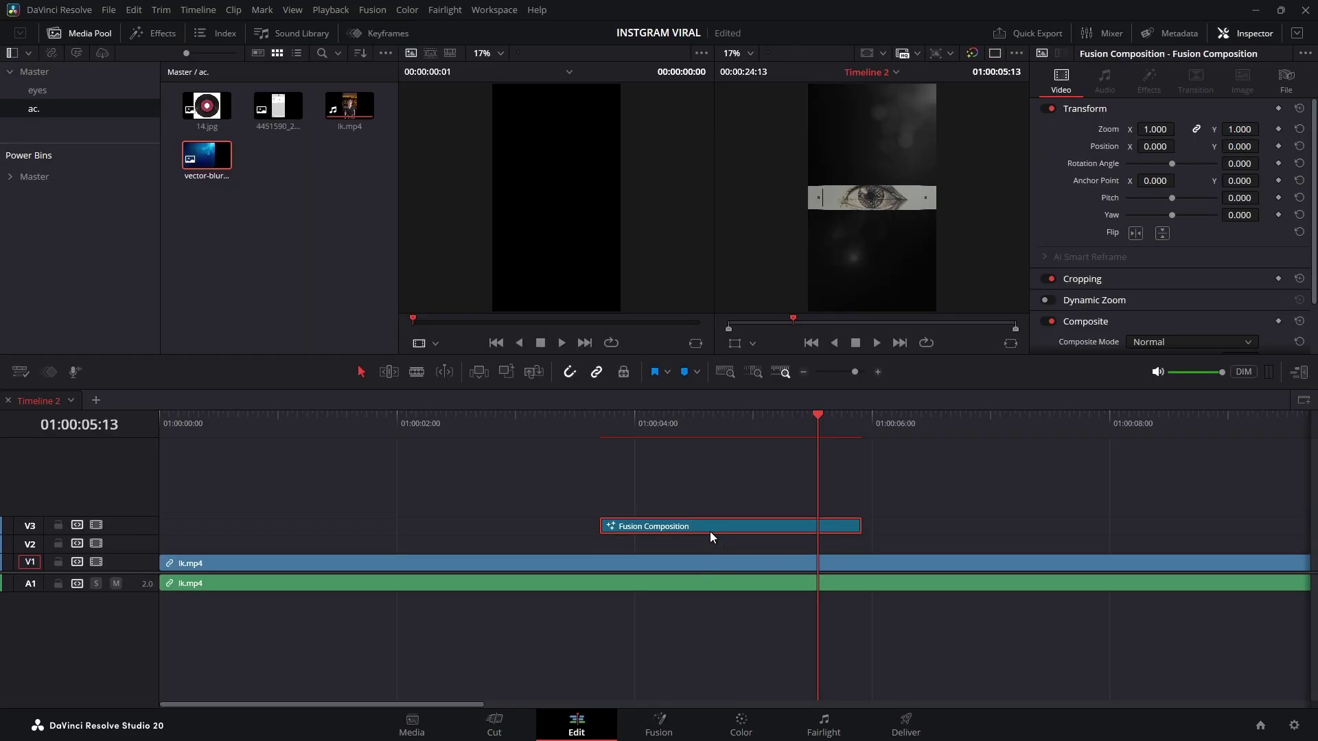
click(37, 90)
drag(278, 158, 901, 533)
drag(904, 419, 939, 430)
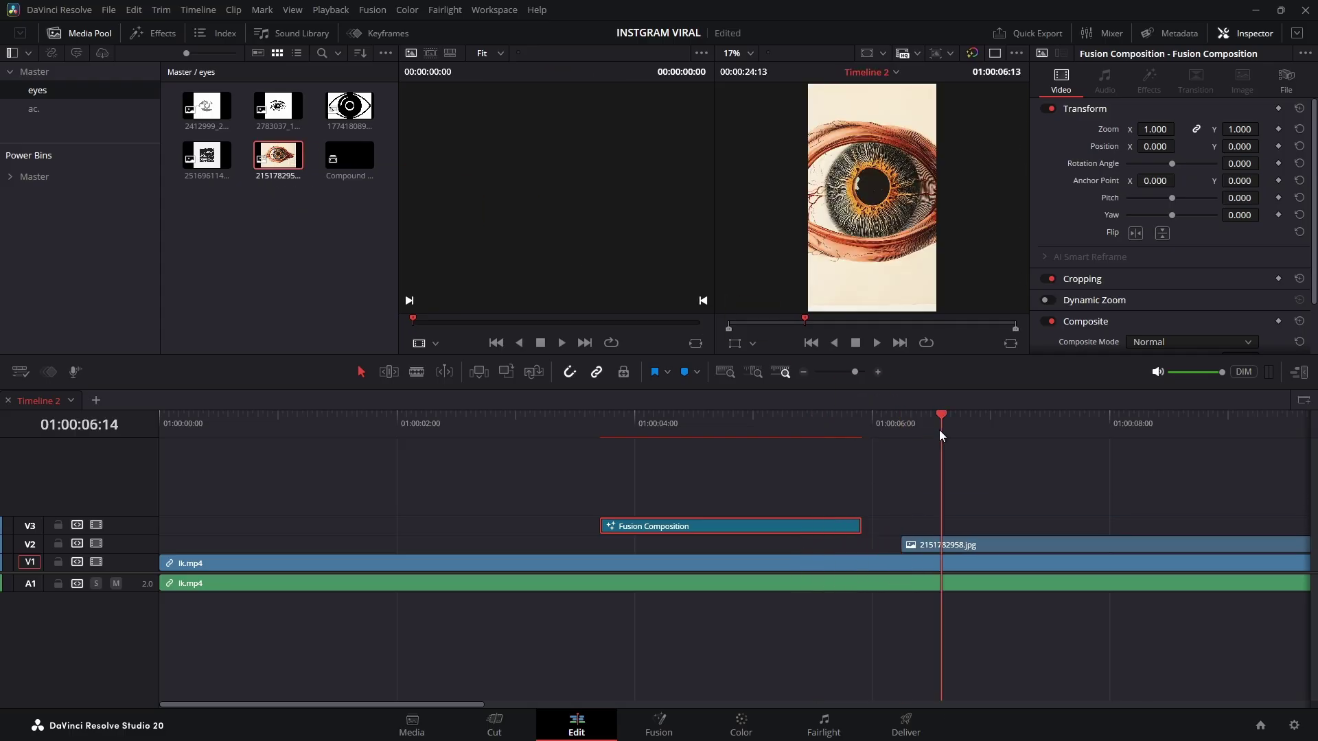
Adjust the zoom of the 2151782958.jpg clip and move it up to track V3
click(1010, 545)
mouse_move(1170, 127)
mouse_down()
mouse_move(1140, 128)
mouse_move(1179, 128)
mouse_up()
drag(943, 540, 948, 526)
Desaturate the 2151782958.jpg eye clip by setting its saturation to 0 in colour grading, and disable track V1 in the editing timeline
click(743, 726)
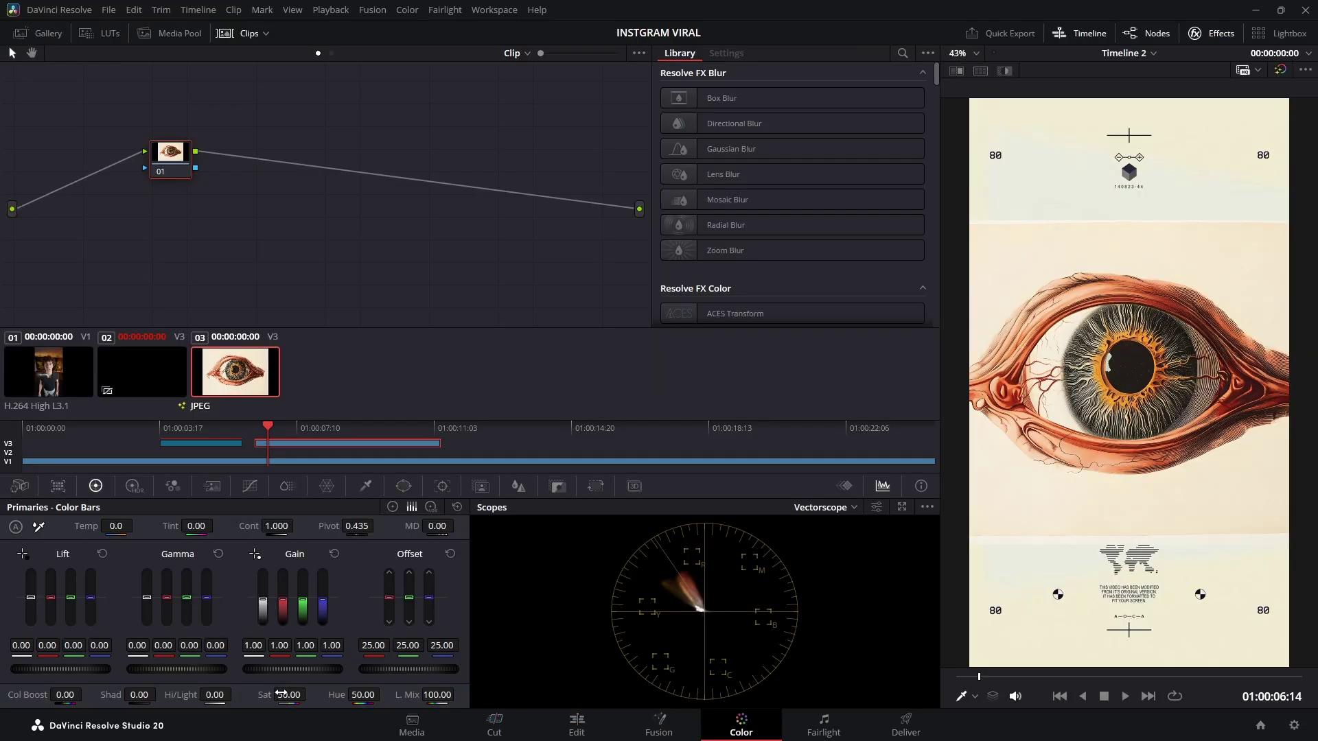
drag(288, 696, 233, 695)
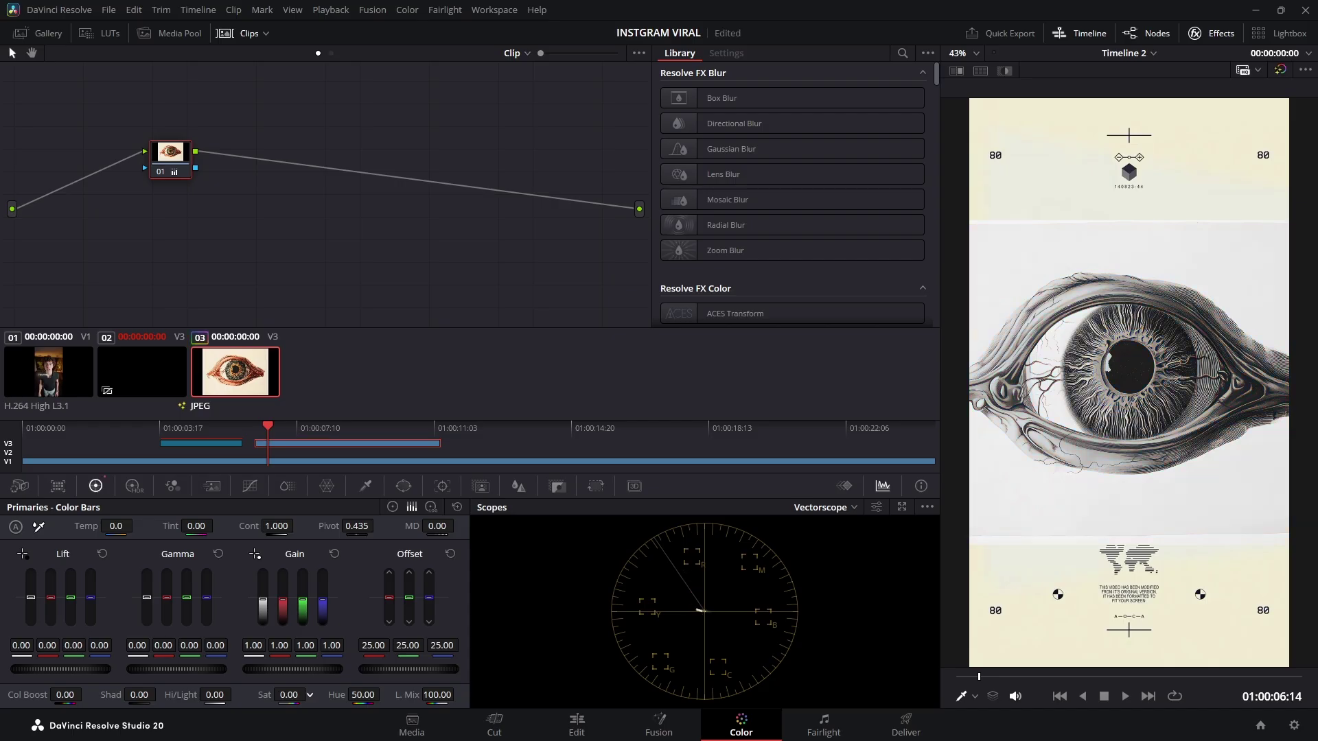
click(584, 727)
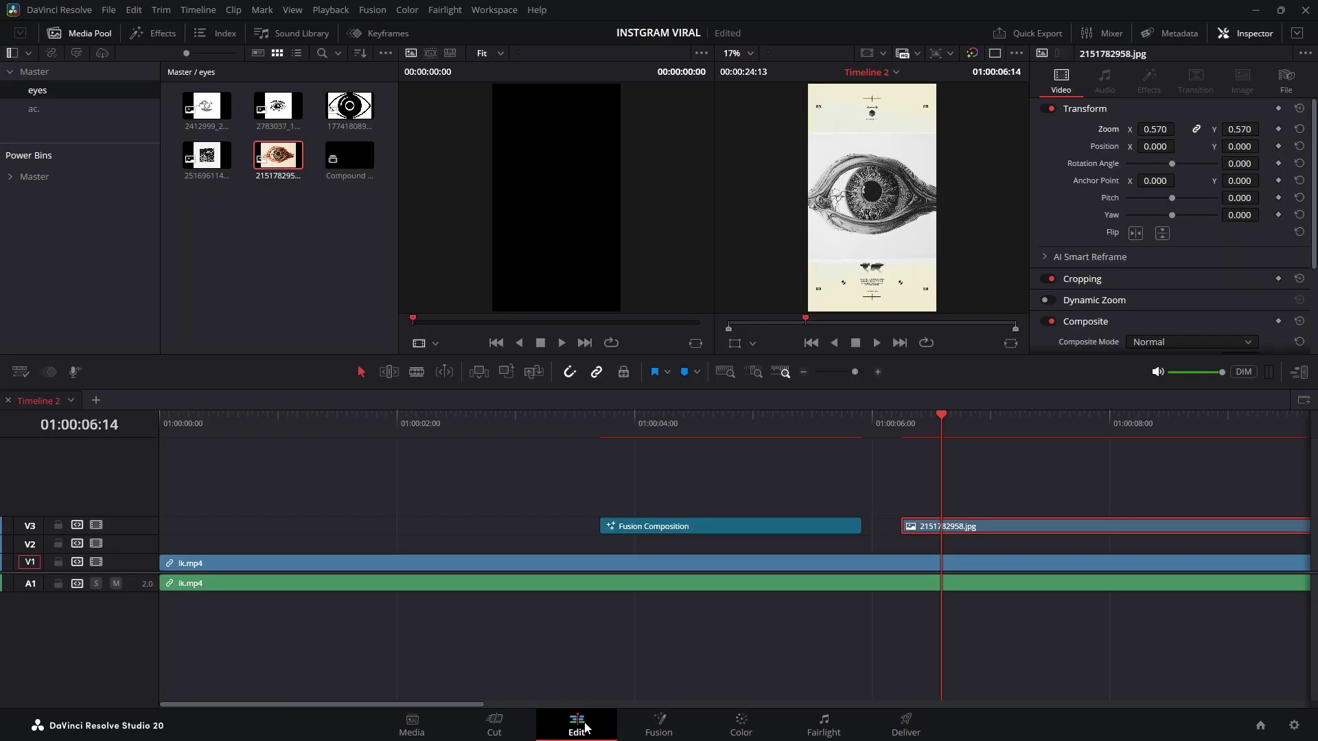
click(96, 563)
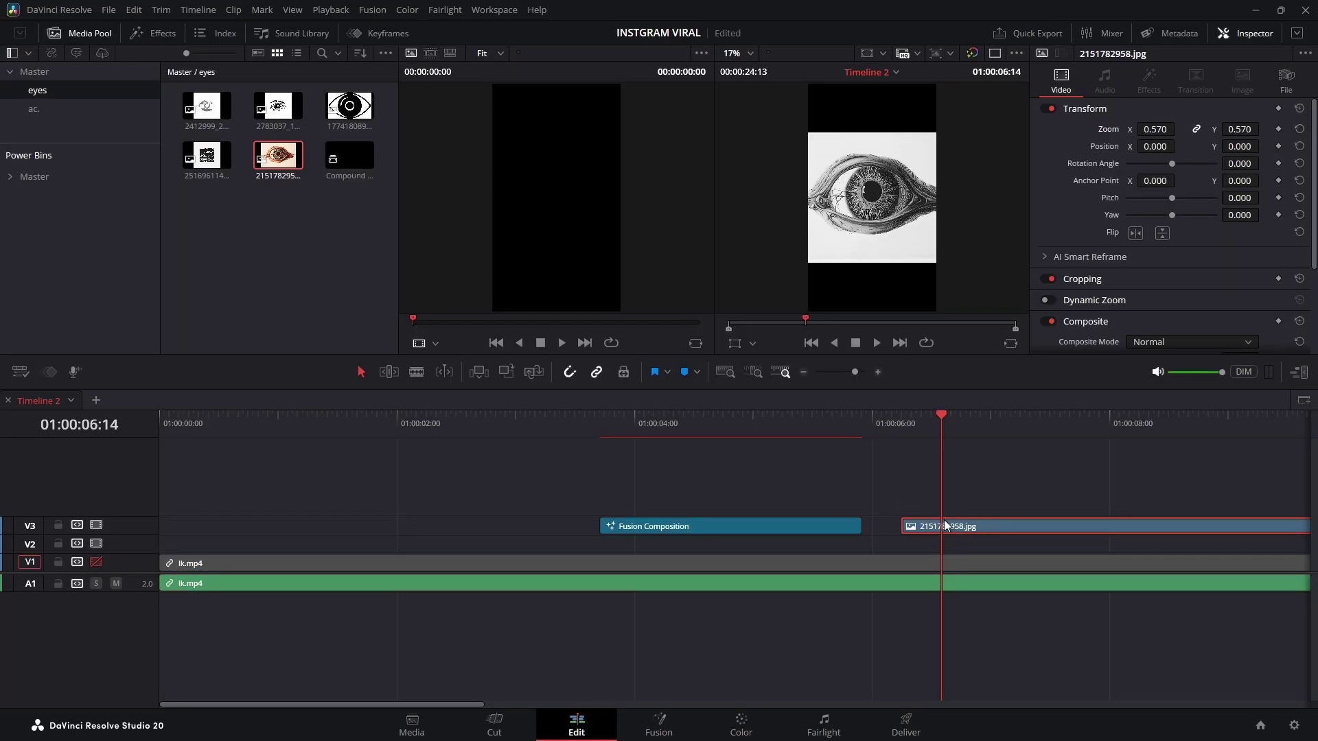
Place a Solid Color generator on V2 beneath the eye clip and change its colour from black to a light off-white
click(171, 36)
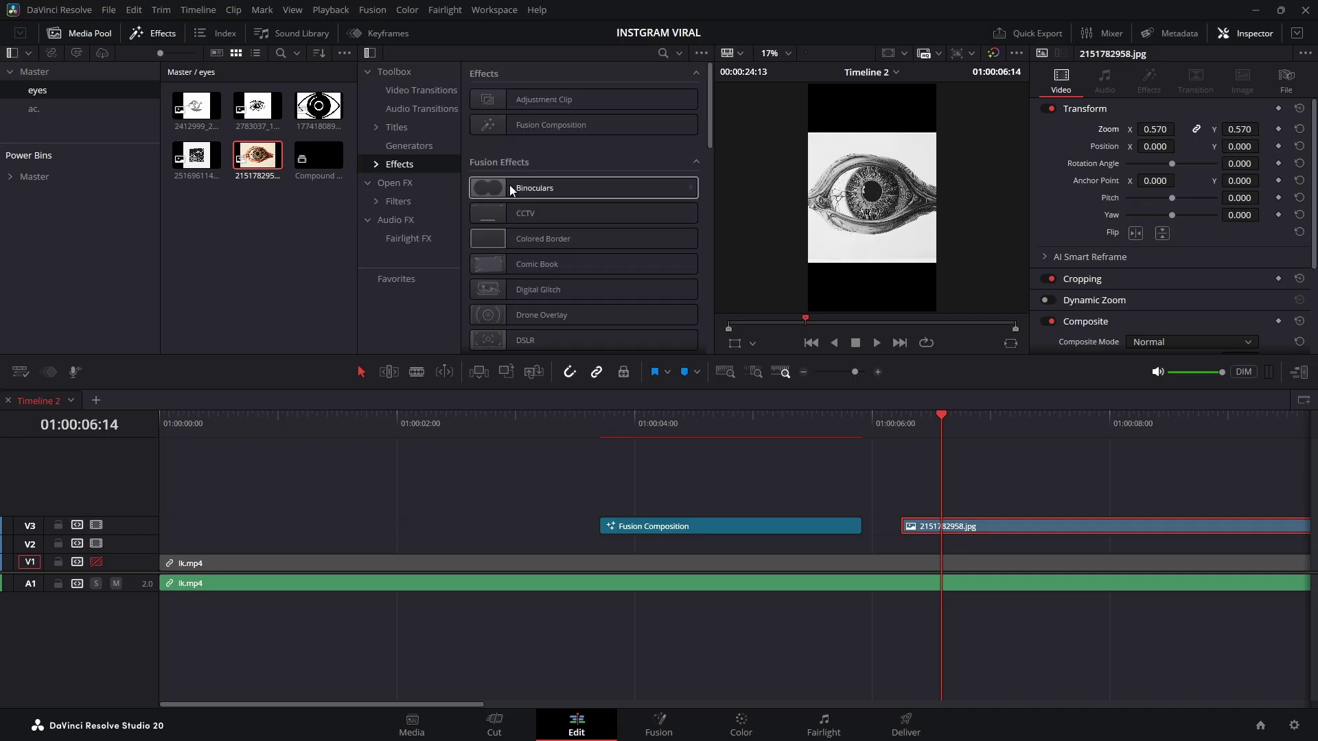
click(429, 186)
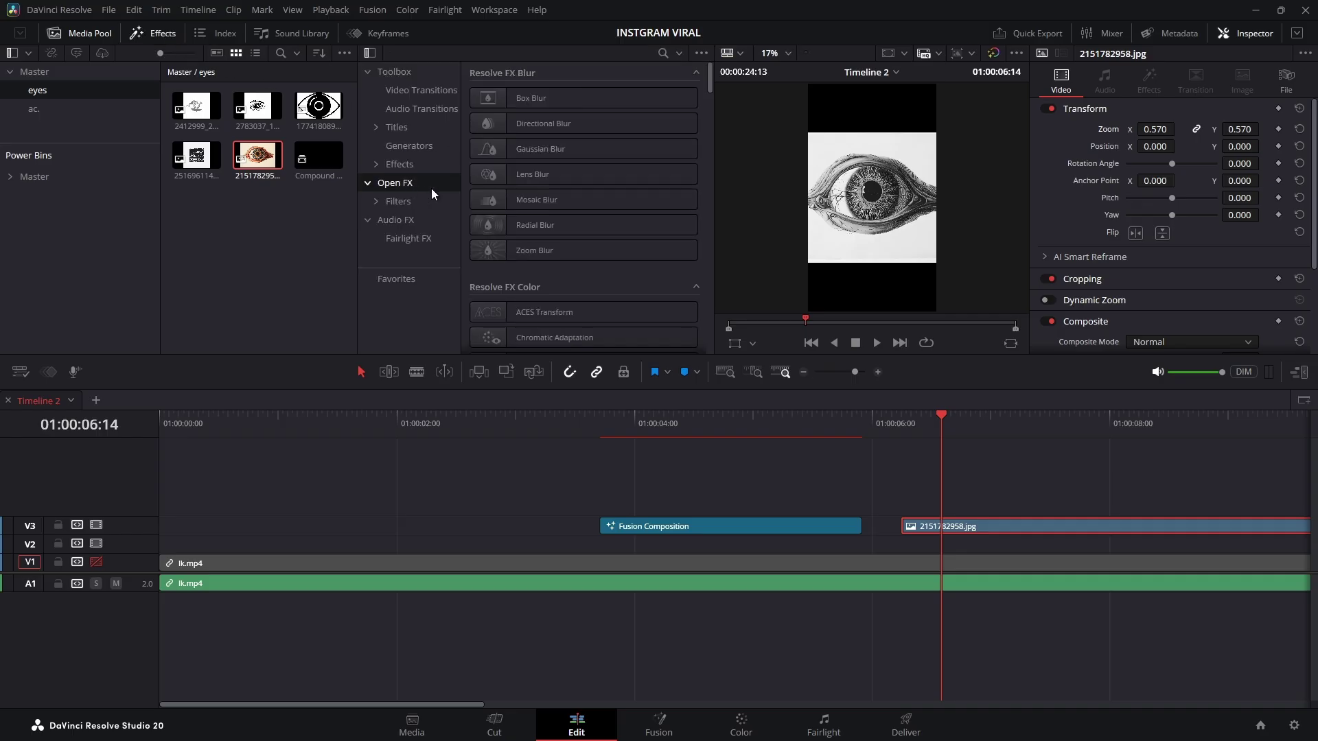
click(408, 147)
drag(513, 327, 896, 543)
click(1139, 158)
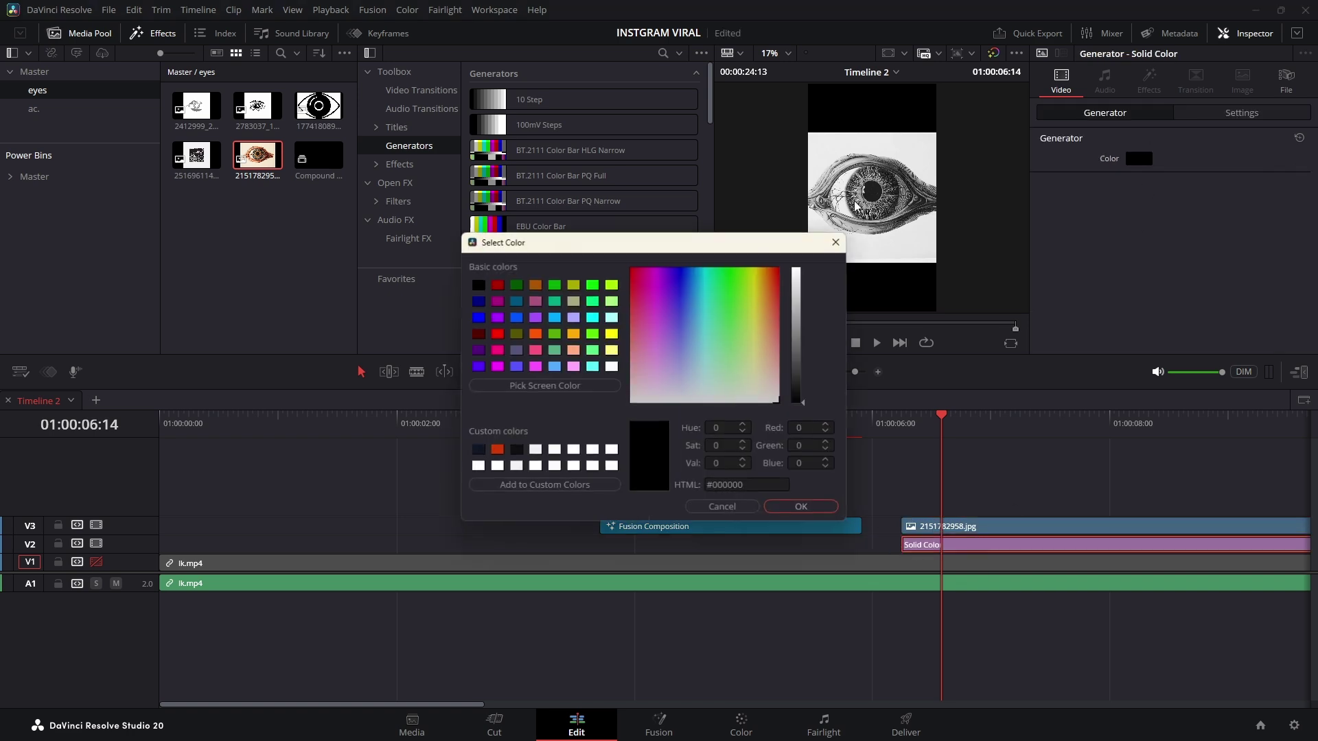
drag(800, 286, 800, 267)
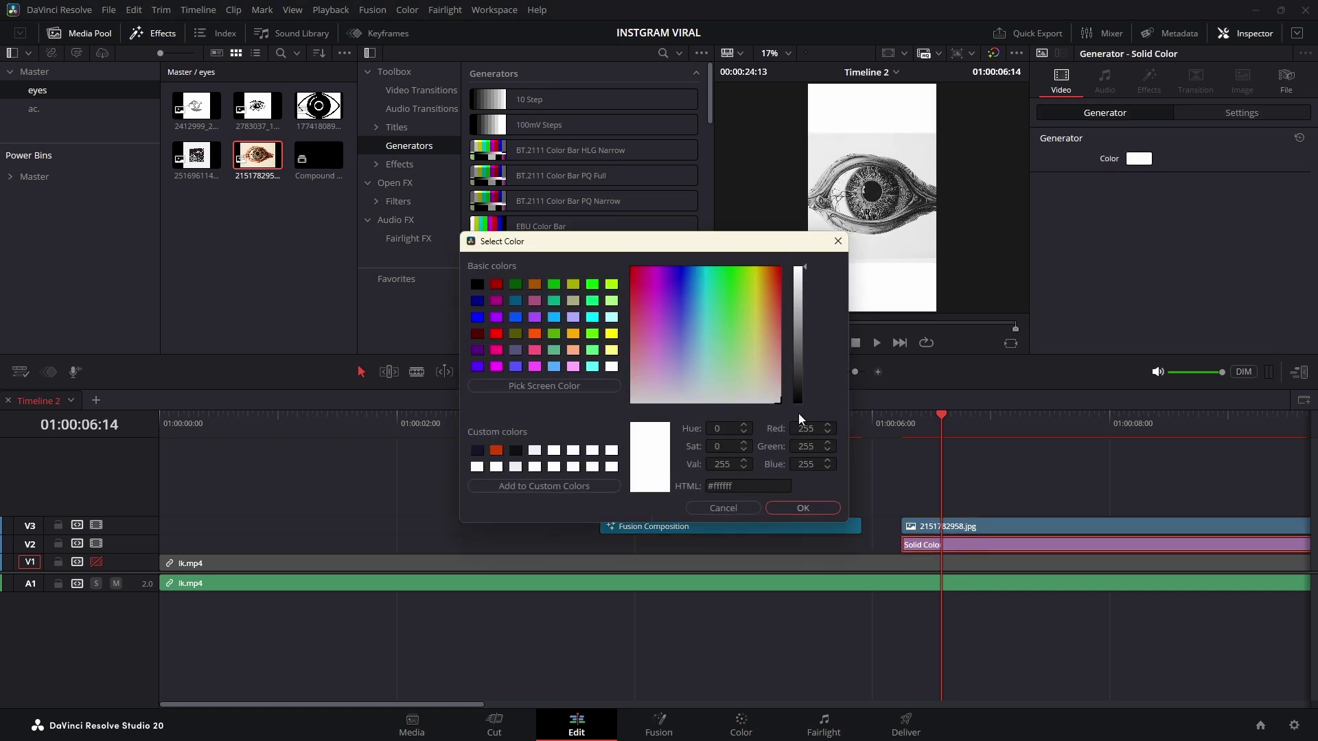
click(803, 508)
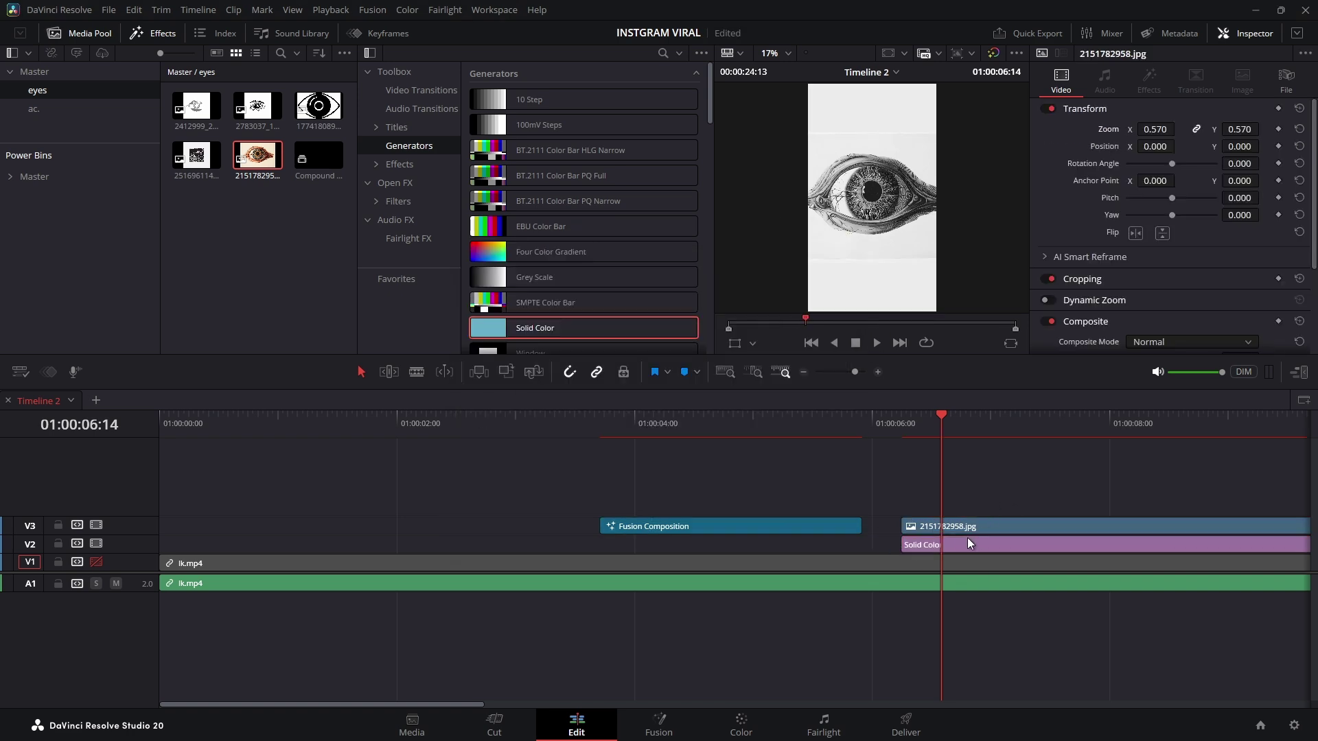
Split the 2151782958.jpg clip at 01:00:06:11 and delete the part after the cut
drag(901, 421, 919, 433)
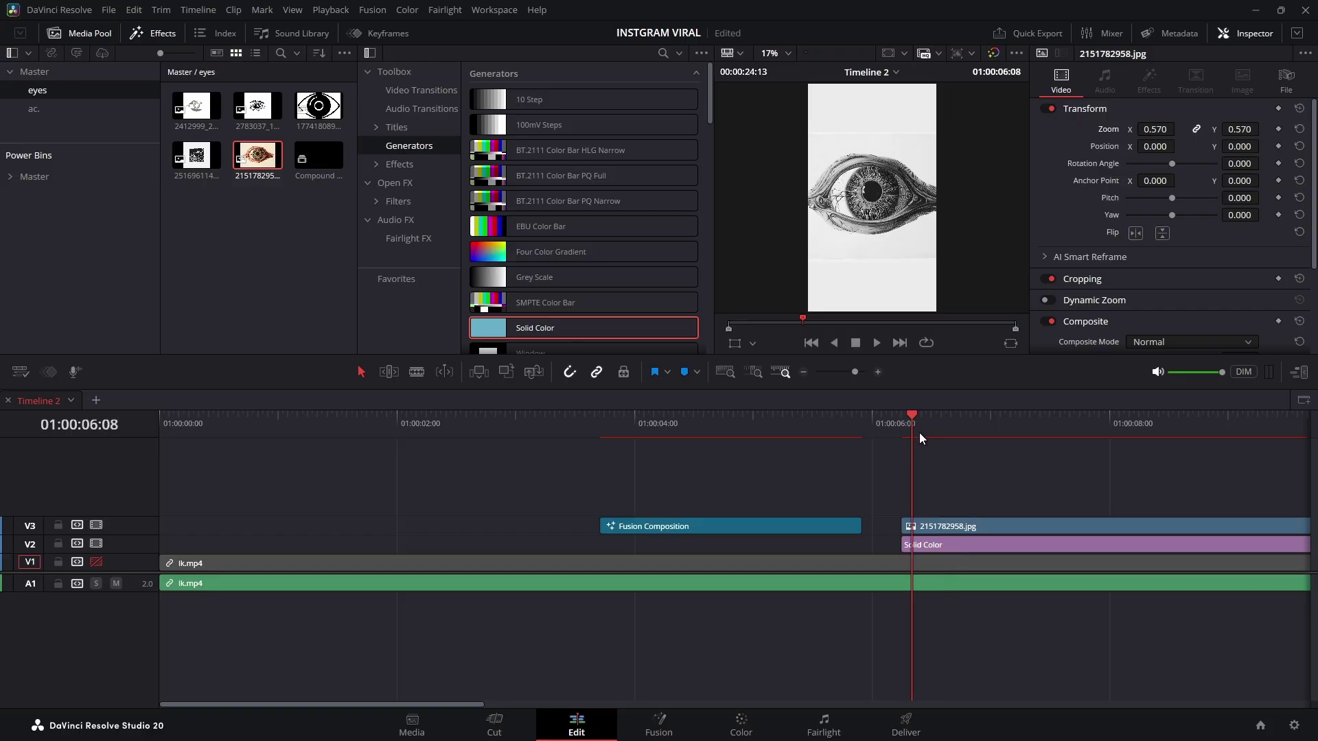
key(Right)
key(Right)
click(942, 527)
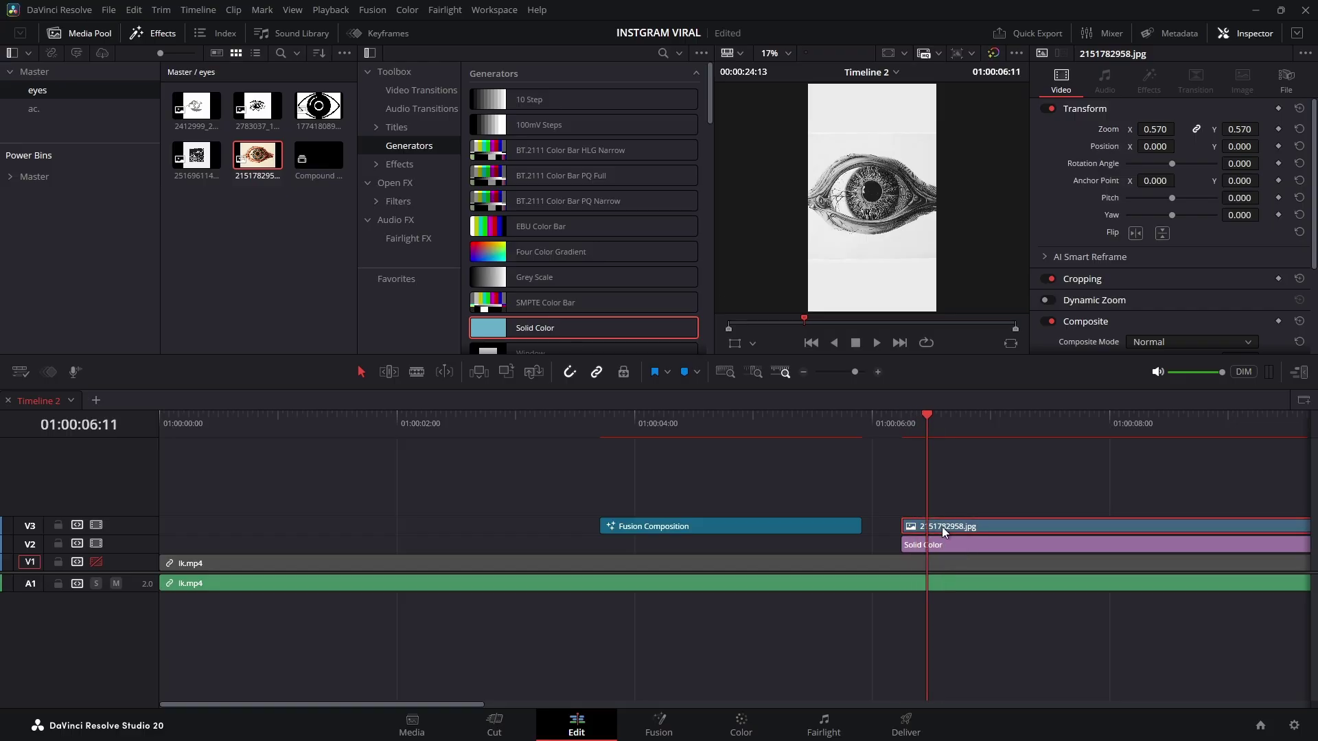
key(ctrl+b)
click(965, 527)
key(BackSpace)
Add 2783037_15773.jpg after the first eye clip, align both eyes using a reduced-opacity overlay, and place it on V3
drag(257, 107, 954, 508)
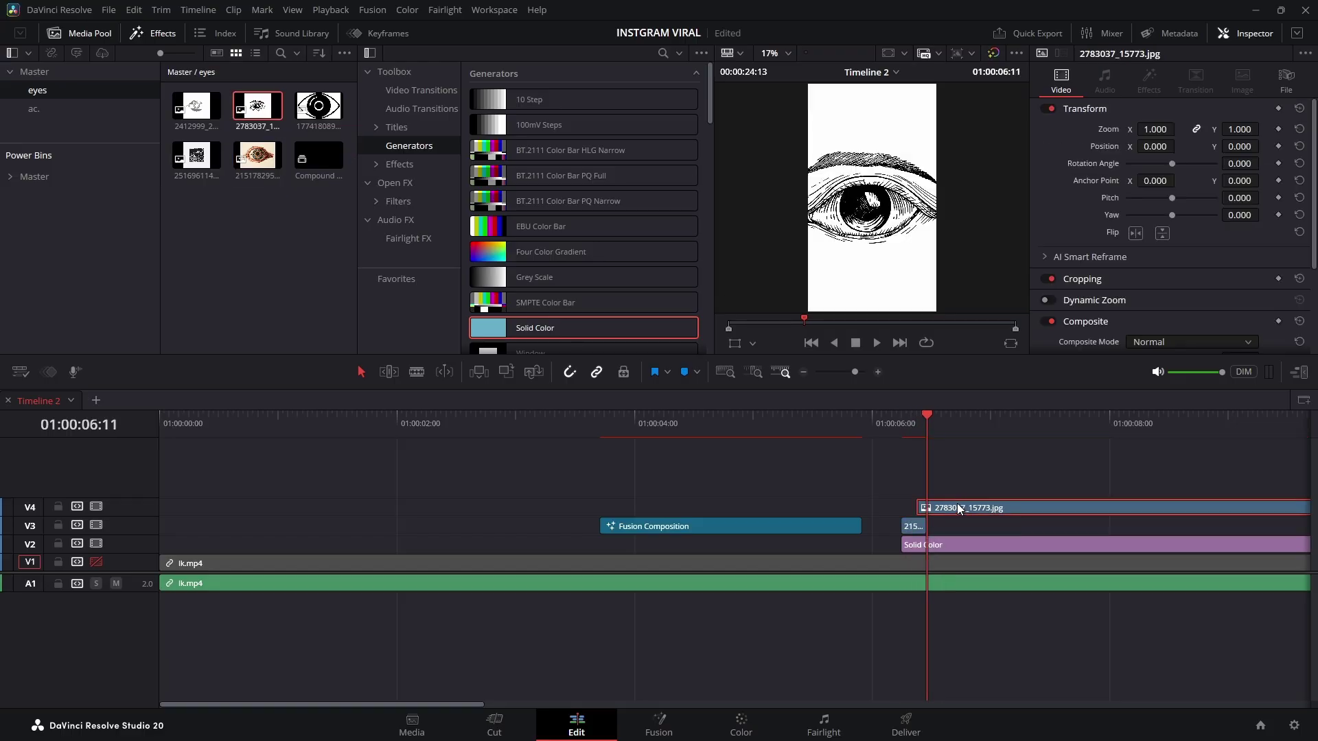
key(Left)
scroll(1187, 289, down, 2)
drag(1216, 304, 1188, 305)
scroll(1188, 304, up, 2)
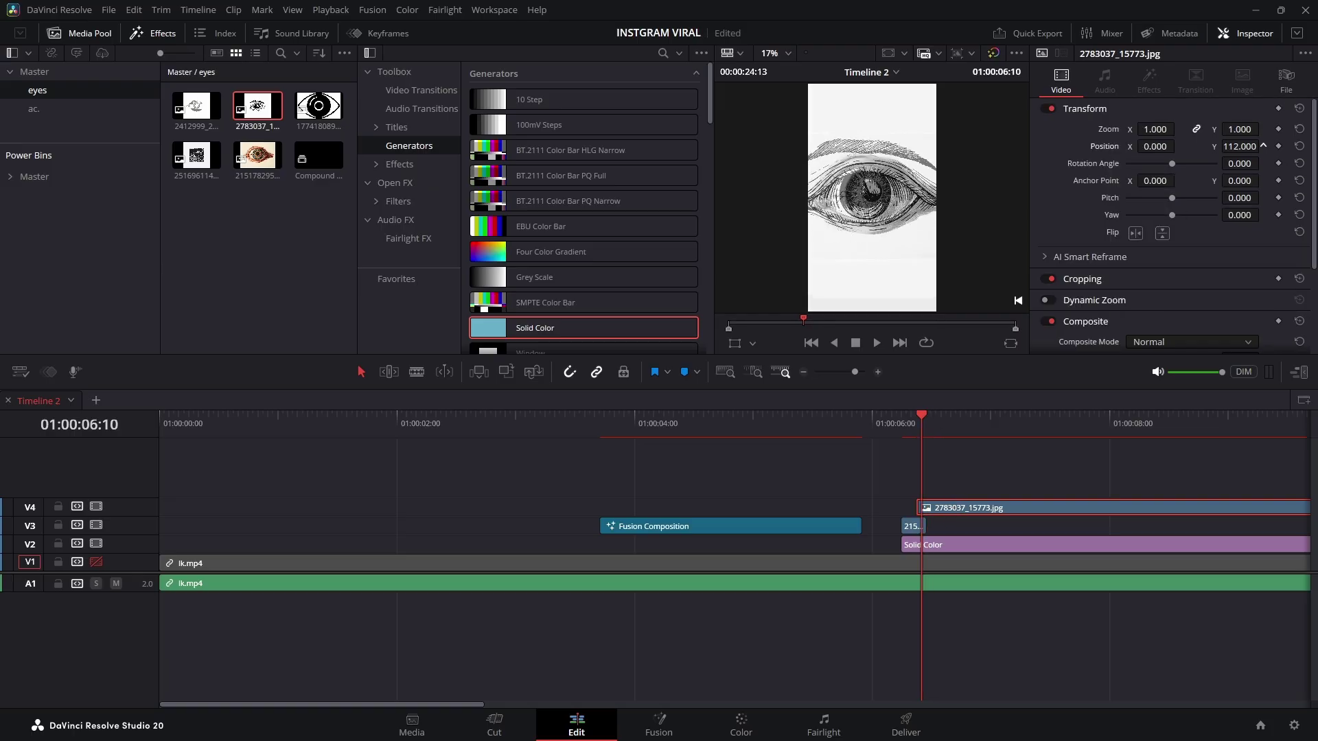
click(912, 526)
key(ctrl+z)
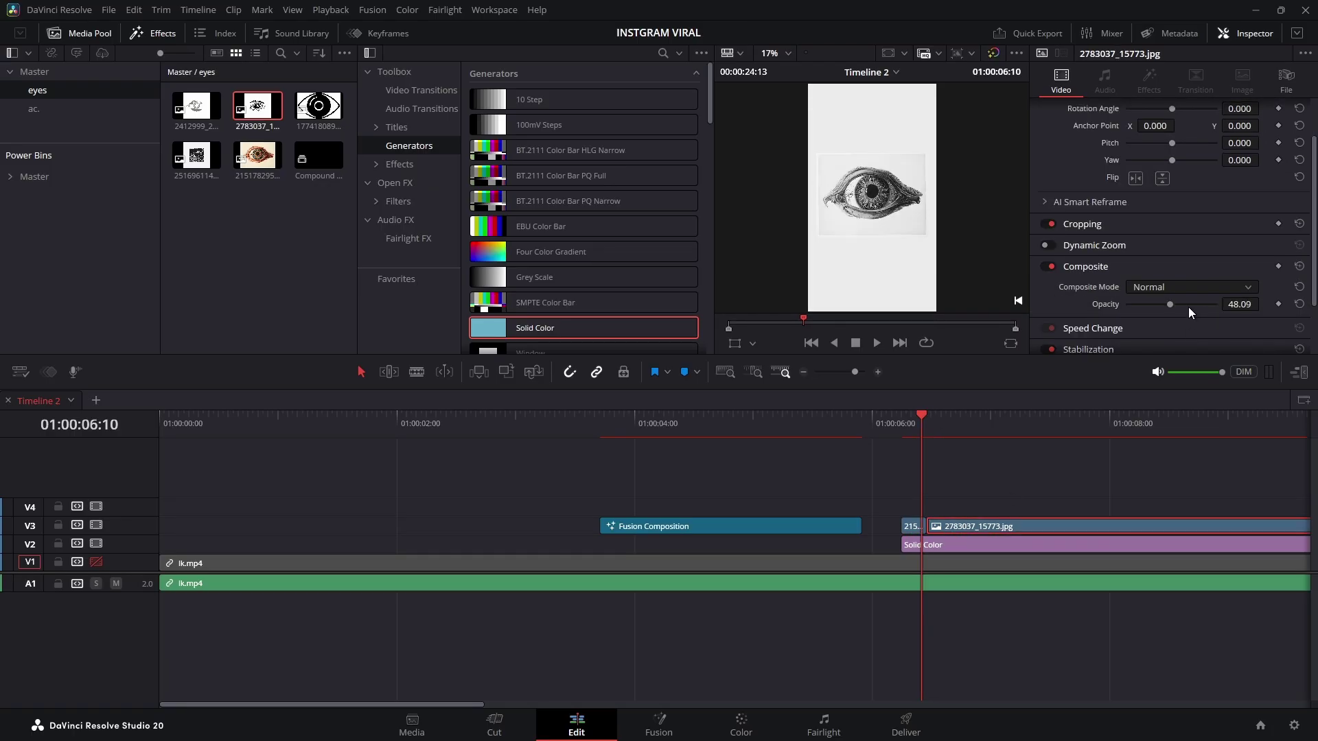
Restore 2783037_15773.jpg to 100 opacity and cut the clip on V3 to about five frames
click(928, 430)
key(Right)
key(Right)
key(Right)
key(Right)
key(Right)
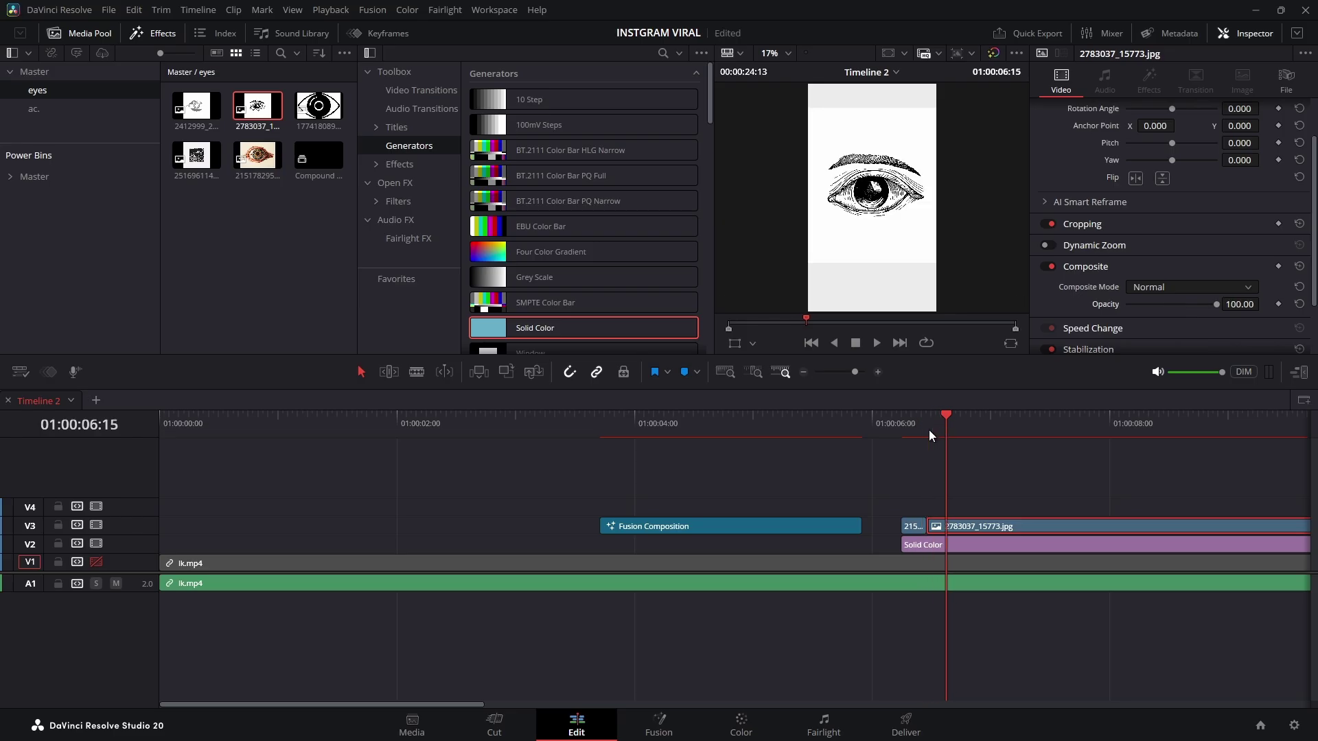
key(Left)
key(ctrl+b)
Align the 251696114 eye image with the previous one using reduced opacity, then place it on V3 trimmed to about five frames
drag(1216, 304, 1192, 303)
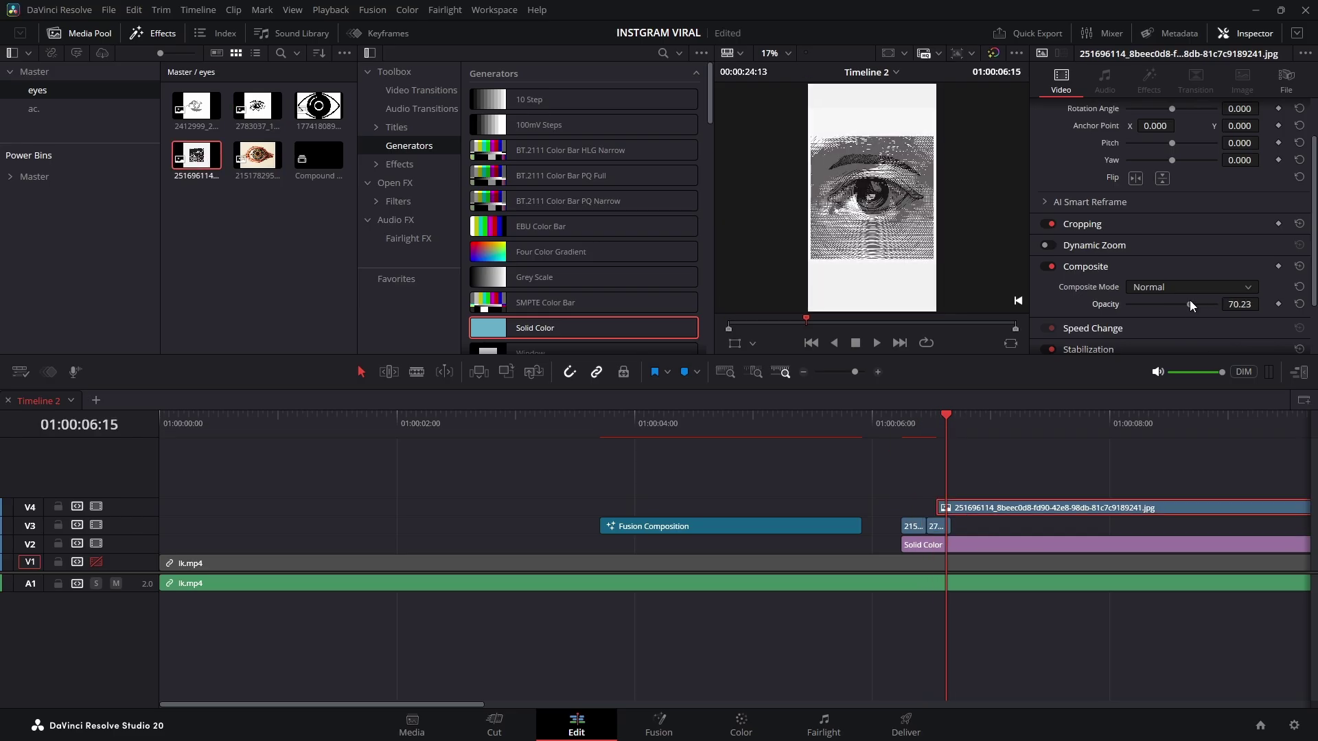
drag(970, 507, 984, 527)
key(BackSpace)
Add 2412999_226.jpg as the fourth eye image, scale it to match the previous eye, and place it on V3 trimmed to about five frames
drag(319, 106, 1021, 426)
drag(197, 106, 989, 508)
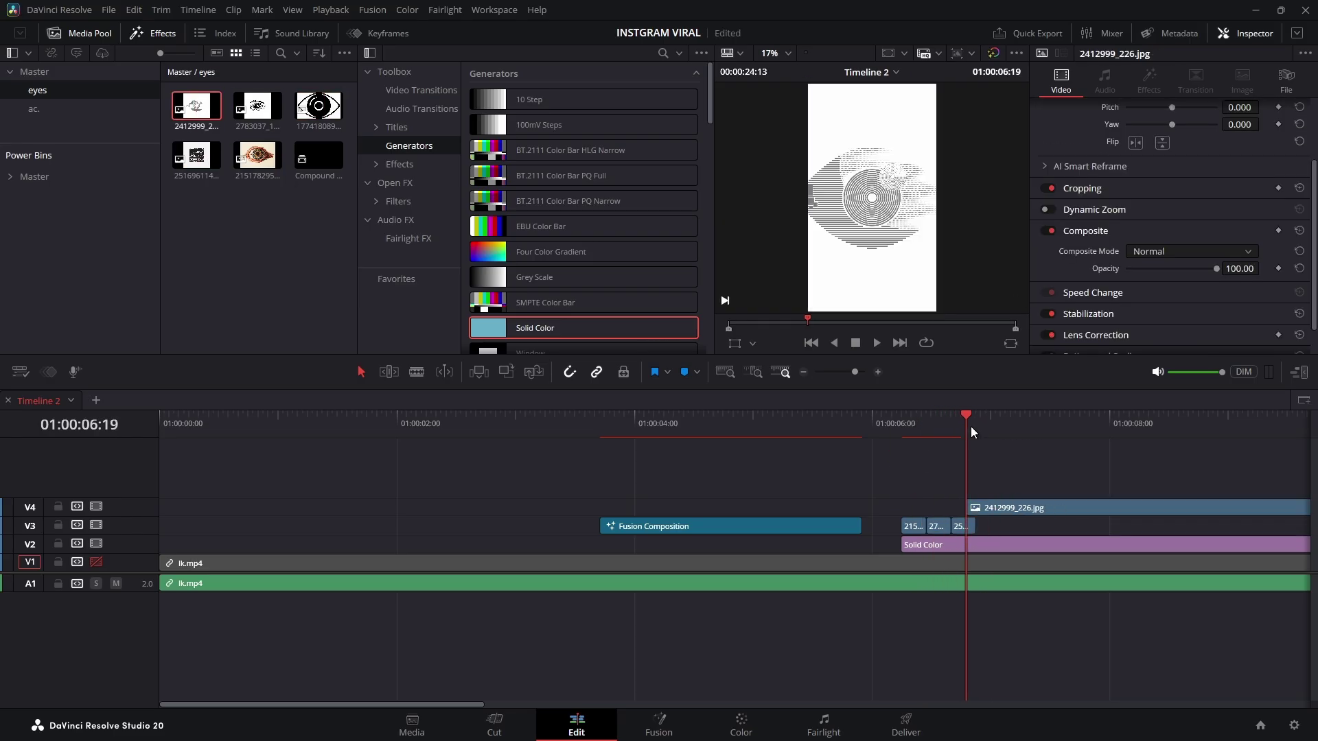
click(970, 431)
drag(1157, 129, 1148, 129)
key(ctrl+b)
key(BackSpace)
drag(982, 508, 984, 526)
Add the 177418089 eye image, scale it to match the previous eye, and place it on V3 trimmed to about five frames
drag(318, 106, 991, 508)
drag(1155, 129, 1112, 129)
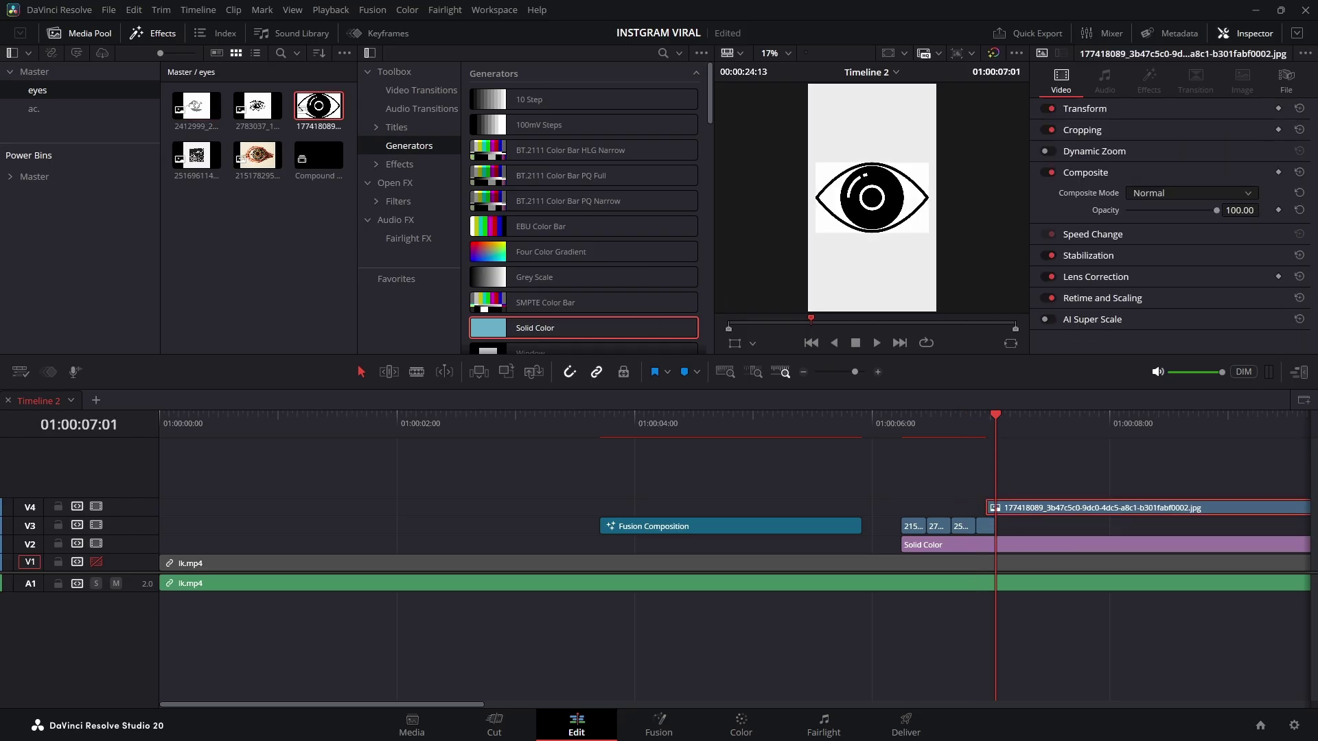
drag(1214, 214, 1181, 215)
click(1084, 109)
key(Left)
drag(1027, 507, 1035, 528)
key(ctrl+b)
key(BackSpace)
Add 14.jpg from the ac. bin, scale it to 0.540 over the last eye using reduced opacity, and move it to V3
click(34, 108)
drag(196, 106, 986, 487)
drag(986, 486, 1015, 508)
drag(1155, 129, 1123, 129)
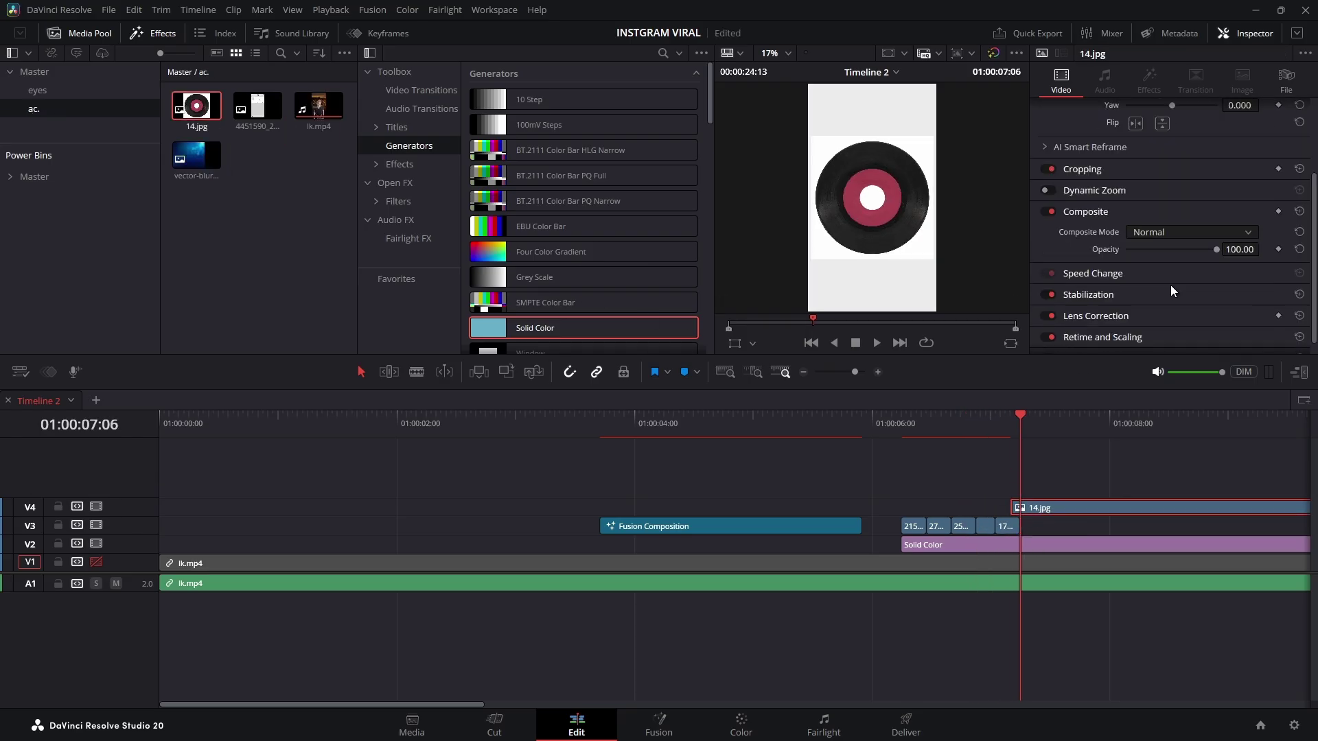
drag(1215, 250, 1181, 250)
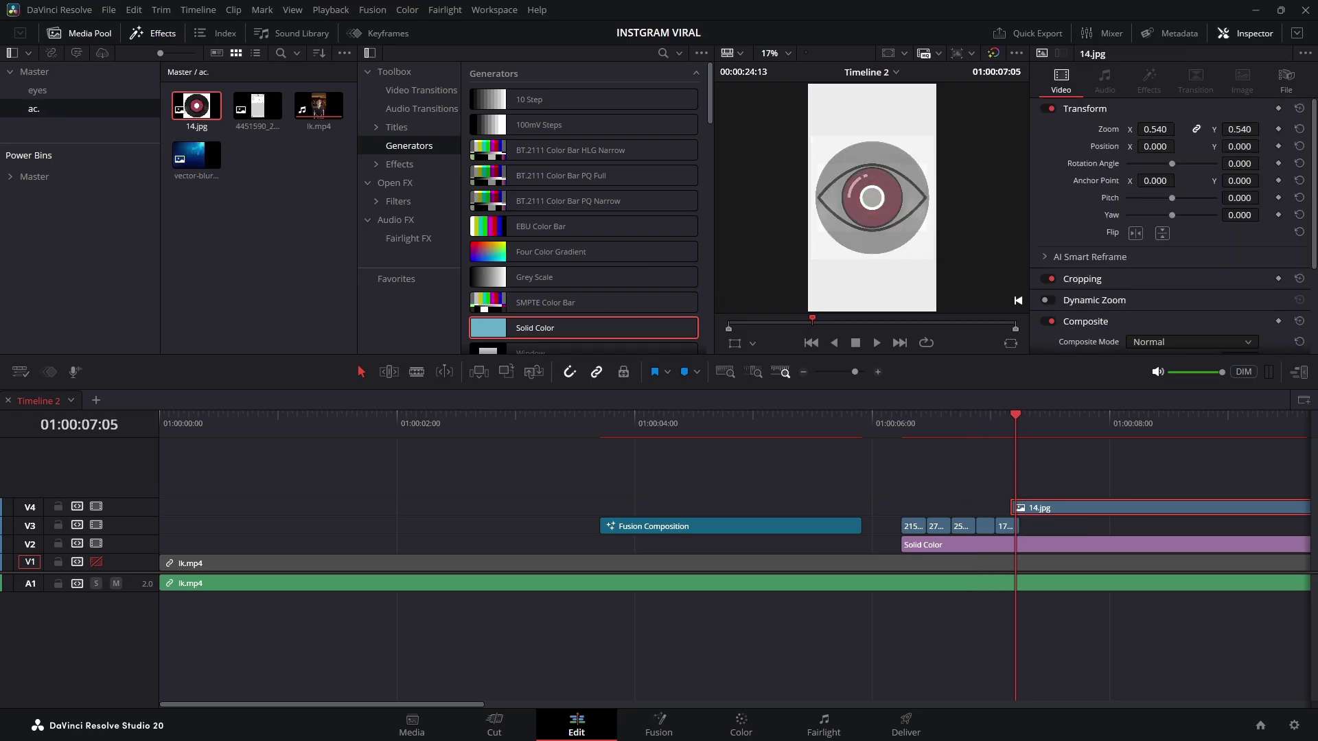
drag(1068, 508, 1068, 530)
Split the 14.jpg clip at 01:00:07:10 and delete the part after the cut
key(Right)
key(Right)
key(Right)
key(Right)
key(Right)
key(ctrl+b)
click(1068, 529)
key(BackSpace)
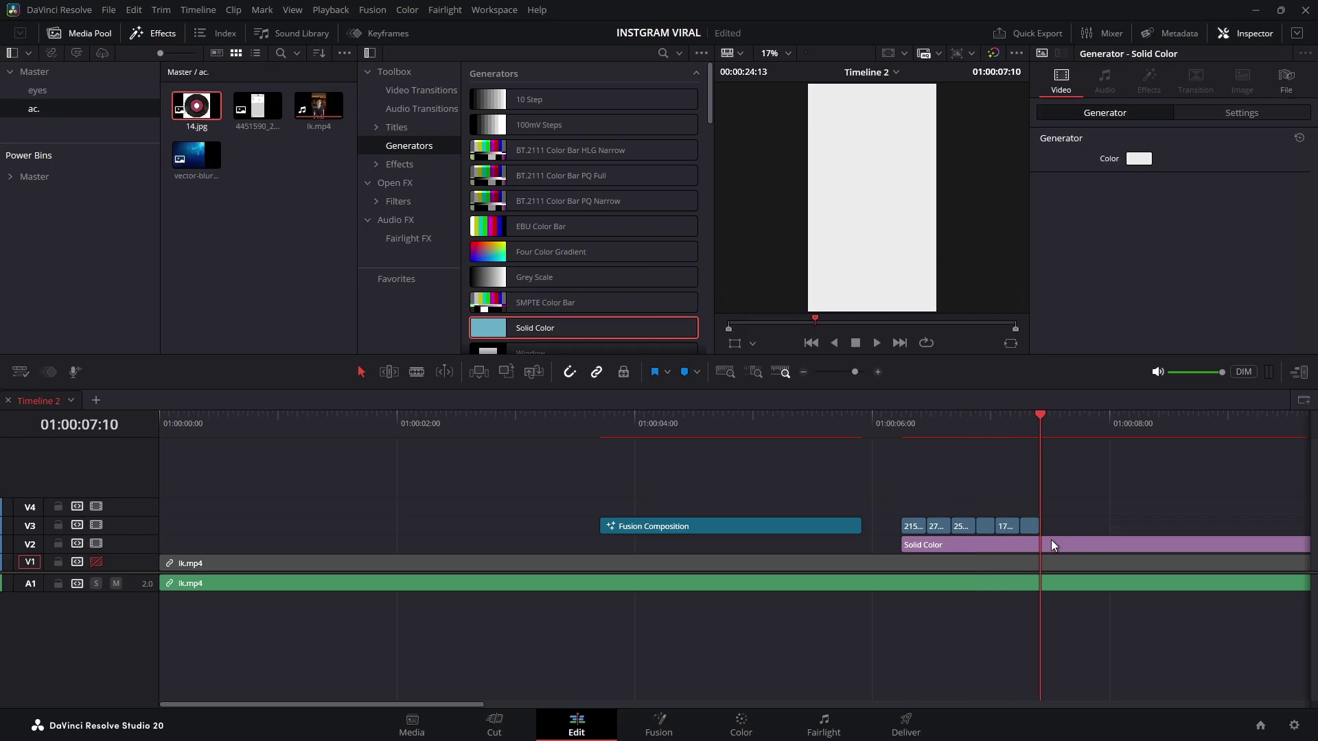
Split the Solid Color clip at 01:00:07:10 and delete the remainder so it ends with the image sequence
click(1052, 539)
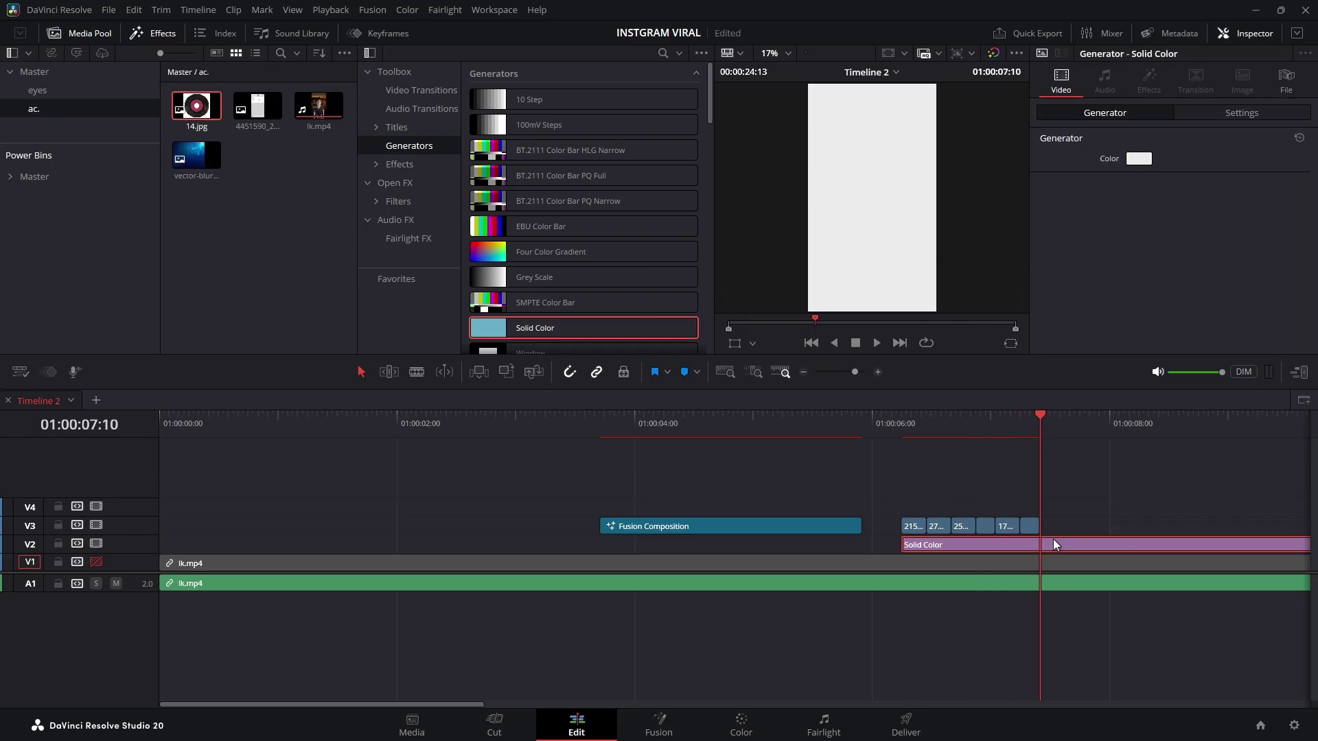
key(ctrl+b)
click(1068, 538)
key(BackSpace)
Combine the eye images and Solid Color into a compound clip, position it on V2 at 01:00:05:11, and play back the transition
drag(1086, 506, 848, 544)
key(Left)
key(Left)
right_click(980, 542)
click(1023, 335)
click(755, 402)
click(793, 425)
key(space)
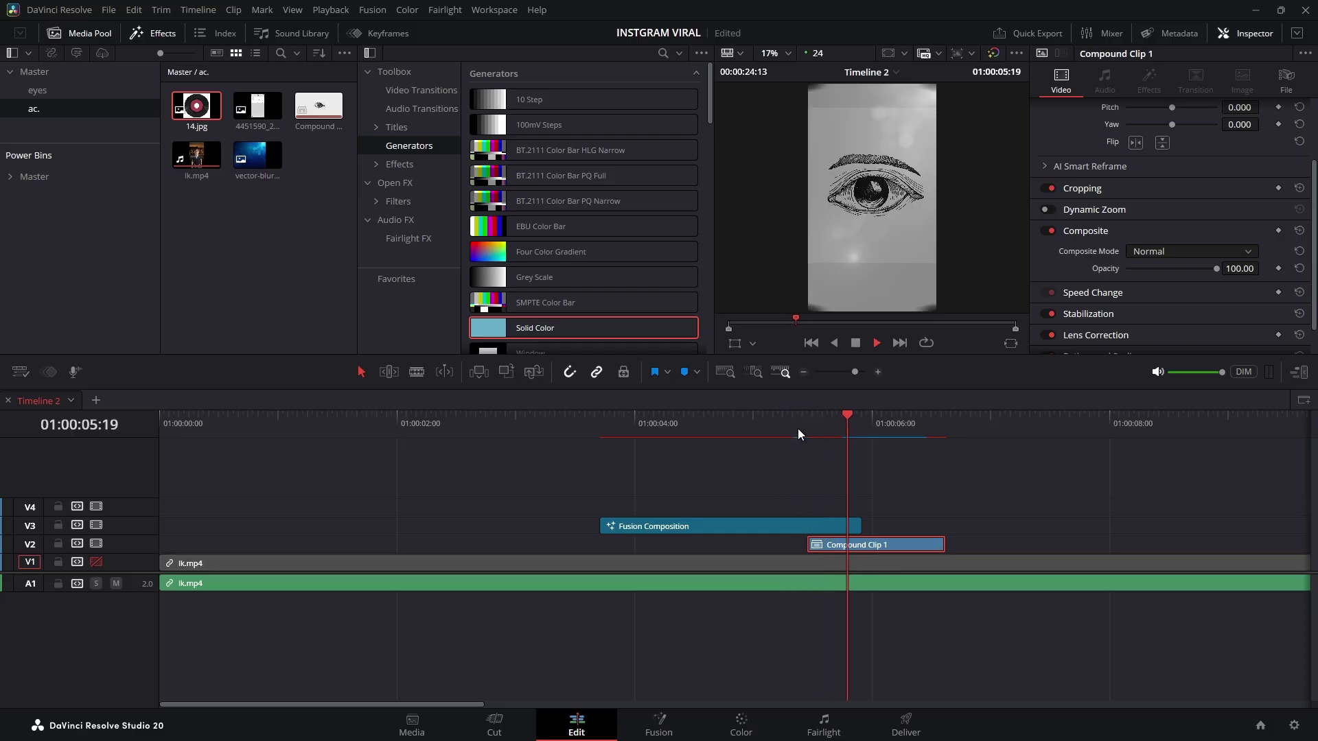
Speed up Compound Clip 1 with retime controls so it ends at the 01:00:06:02 marker, and play it back
click(789, 430)
key(ctrl+r)
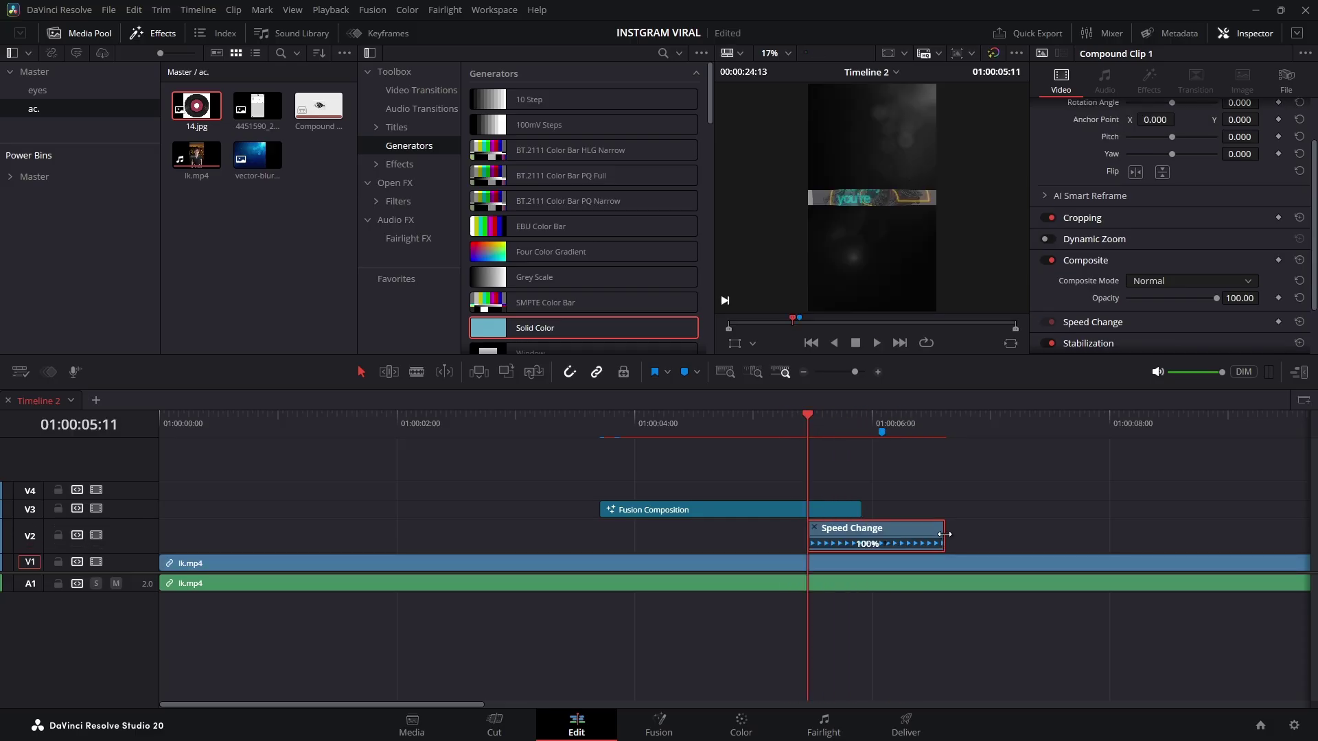
drag(929, 528, 895, 529)
key(ctrl+r)
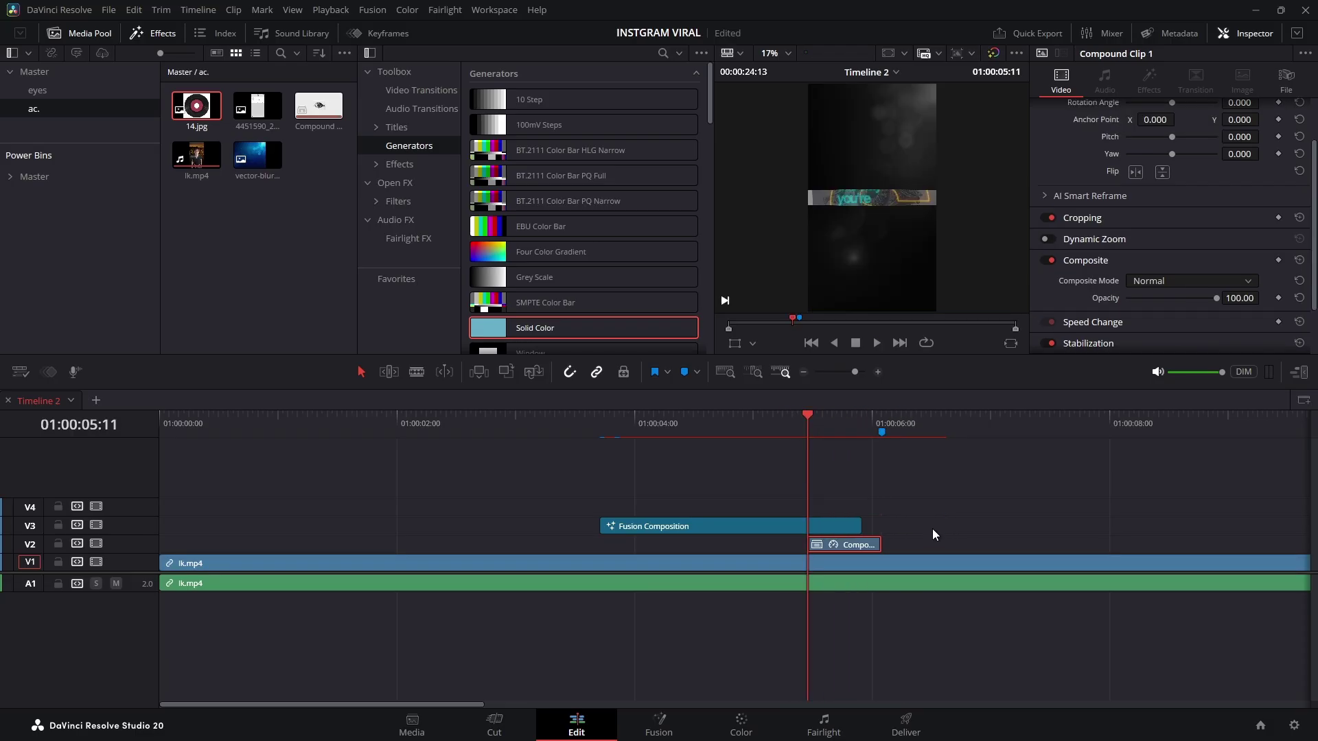
click(790, 422)
key(space)
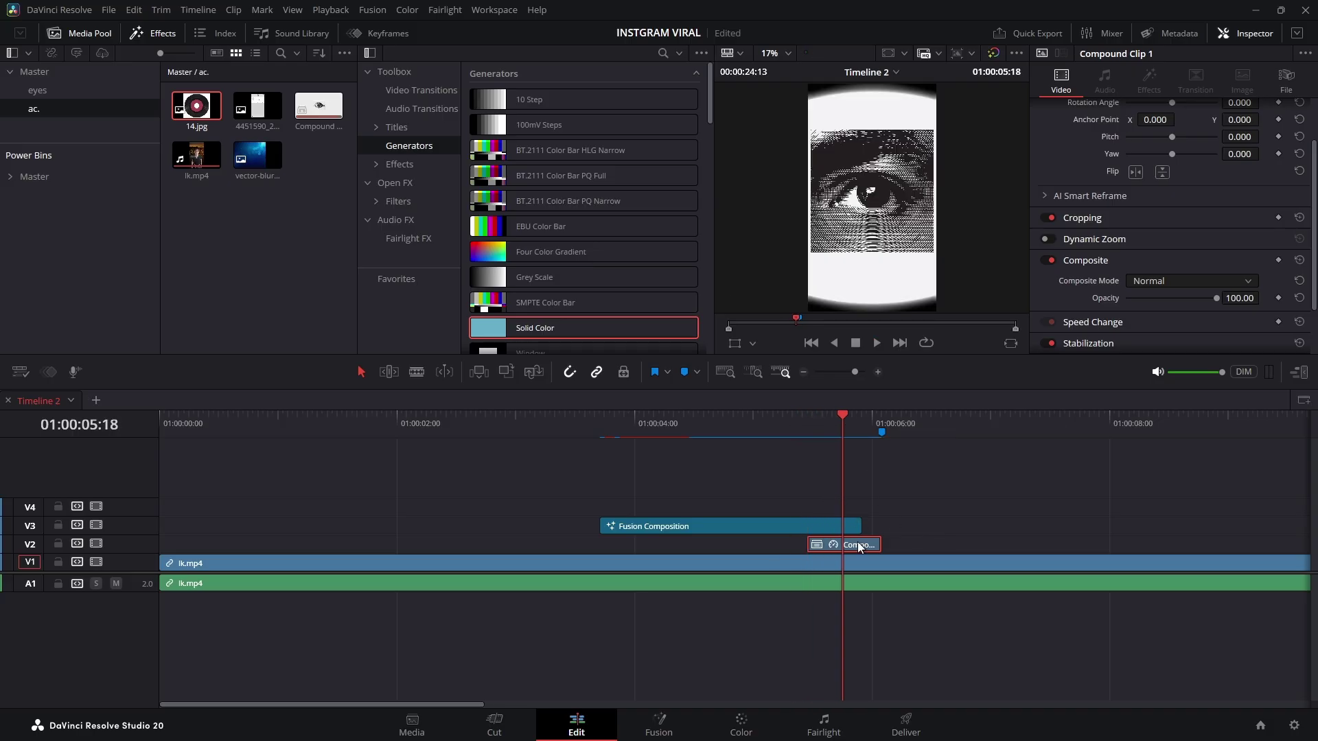
Enable Dynamic Zoom on Compound Clip 1 with Ease In and Out easing, and play back the zoom
click(1055, 241)
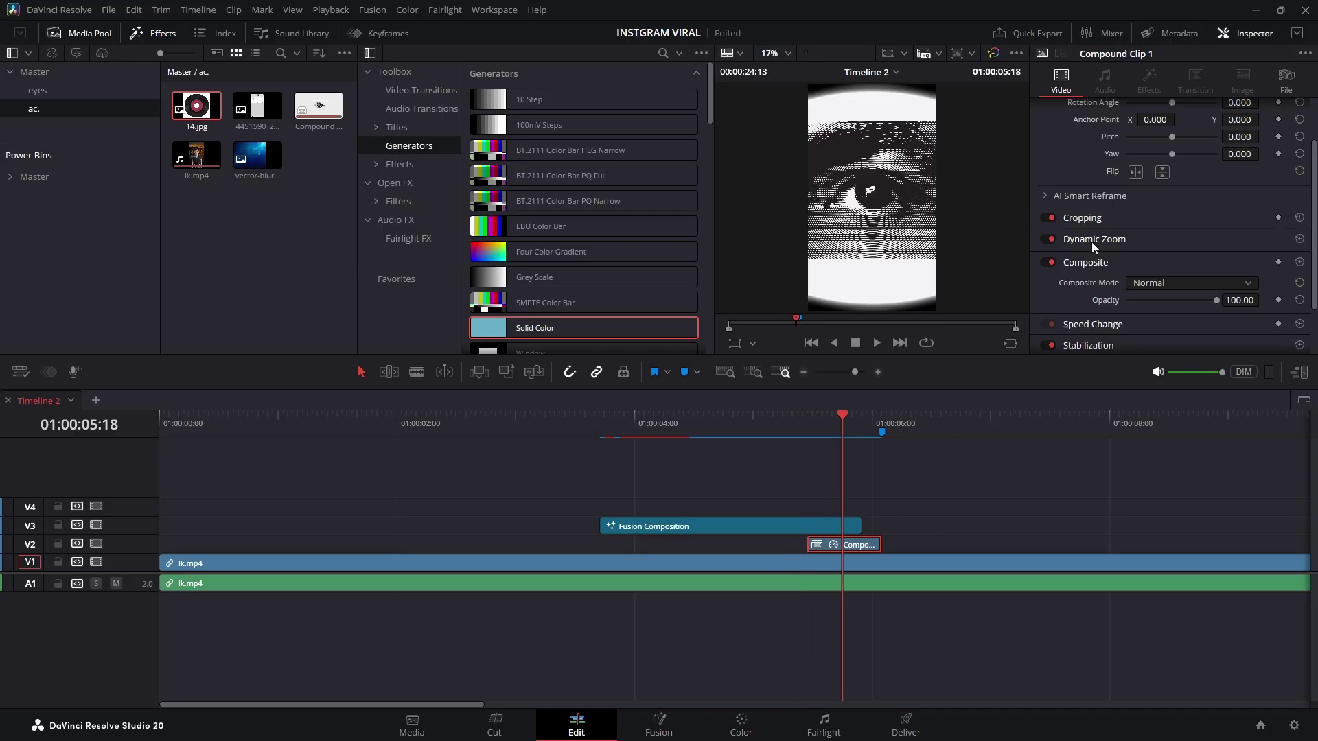
click(1092, 240)
click(1155, 261)
click(1153, 324)
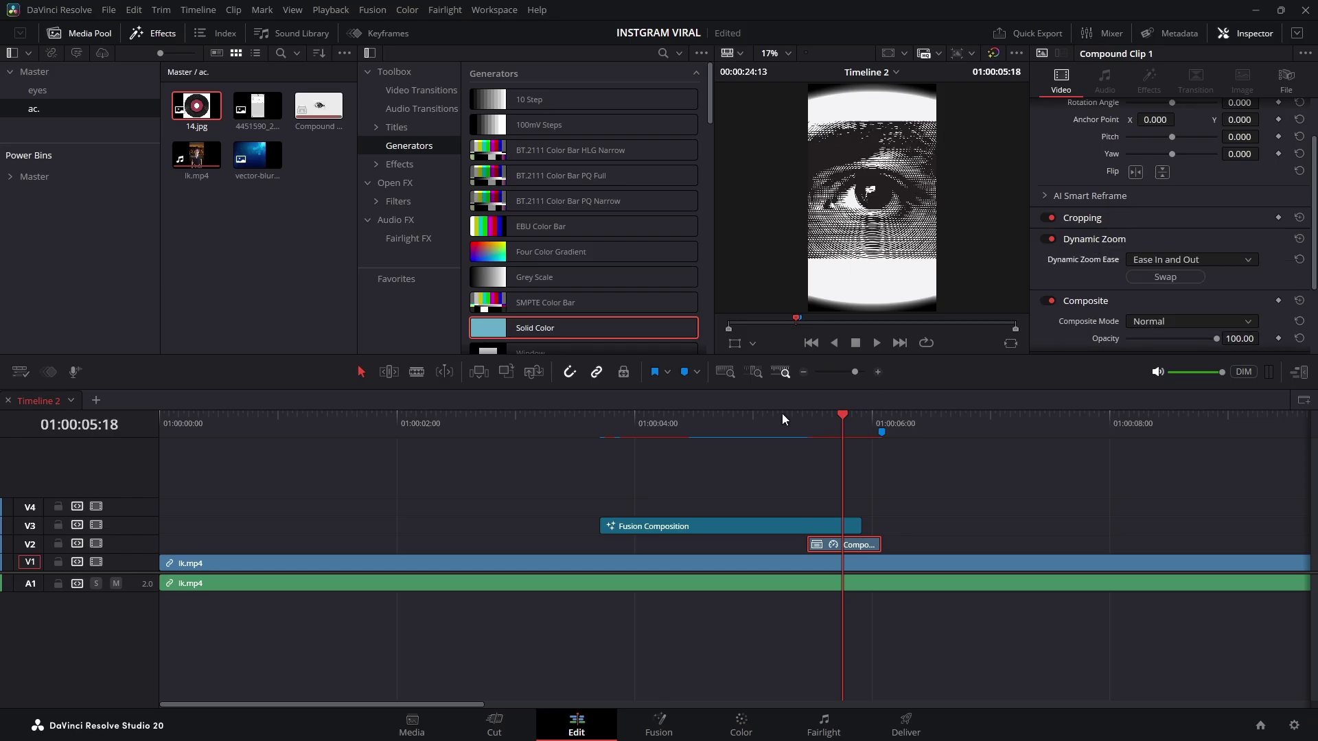
click(803, 420)
key(space)
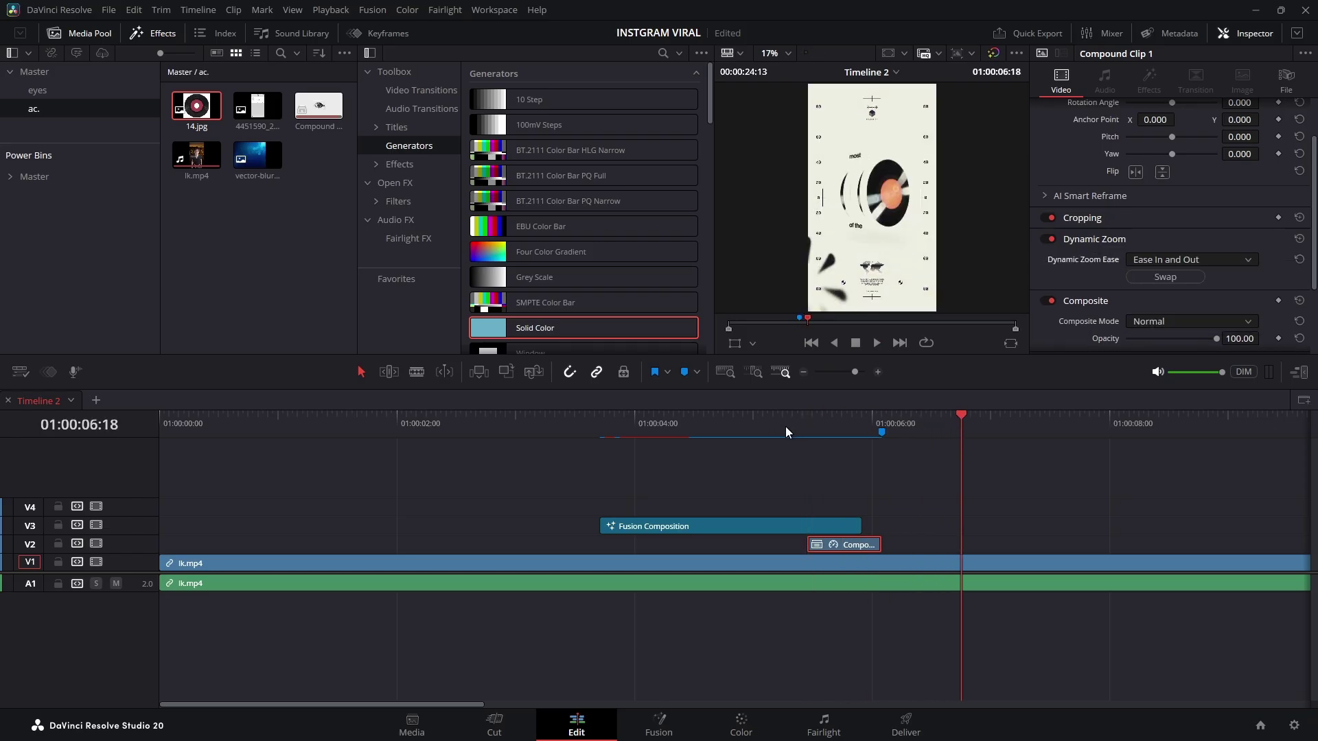
key(space)
Add a new Fusion Composition on V3 starting at 01:00:06:02 and trim its end to 01:00:08:05
drag(885, 419, 887, 443)
click(1019, 528)
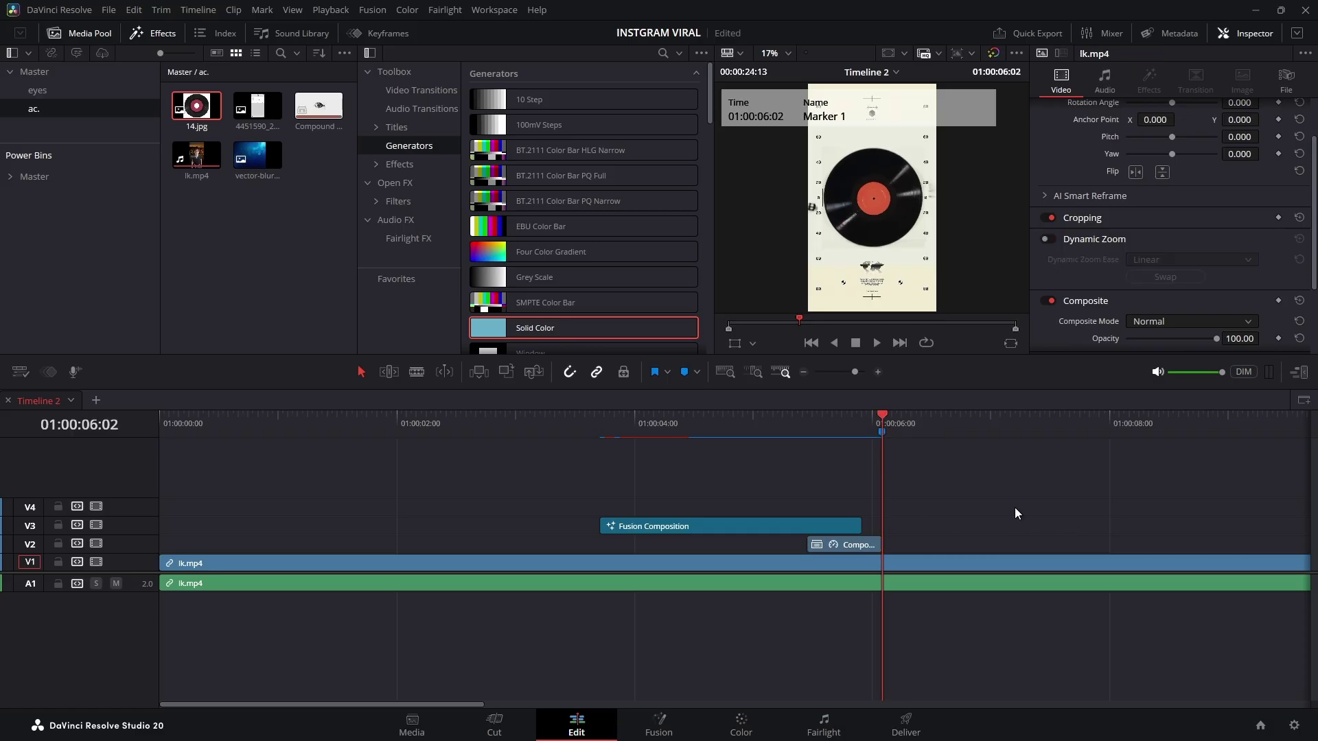
scroll(1014, 512, right, 3)
click(426, 162)
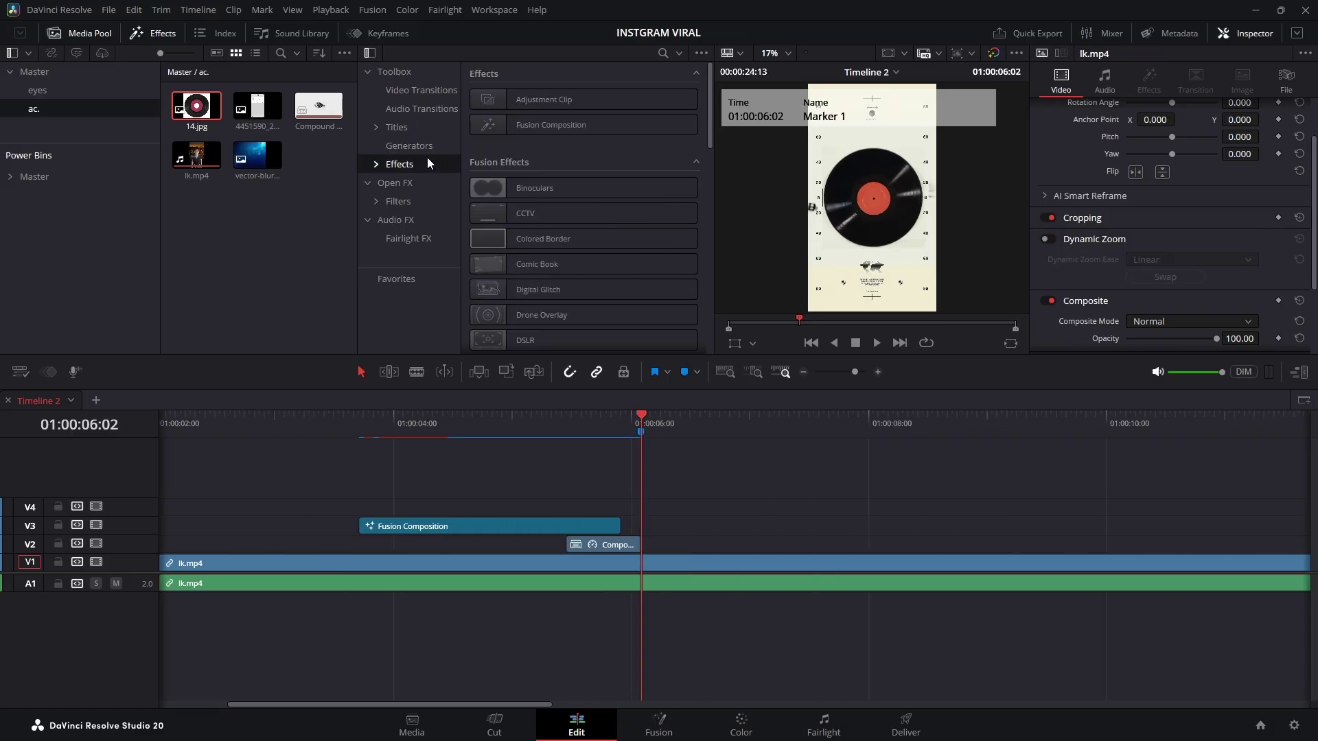
mouse_move(526, 134)
mouse_down()
mouse_move(678, 500)
mouse_move(844, 525)
mouse_move(731, 525)
mouse_up()
click(893, 439)
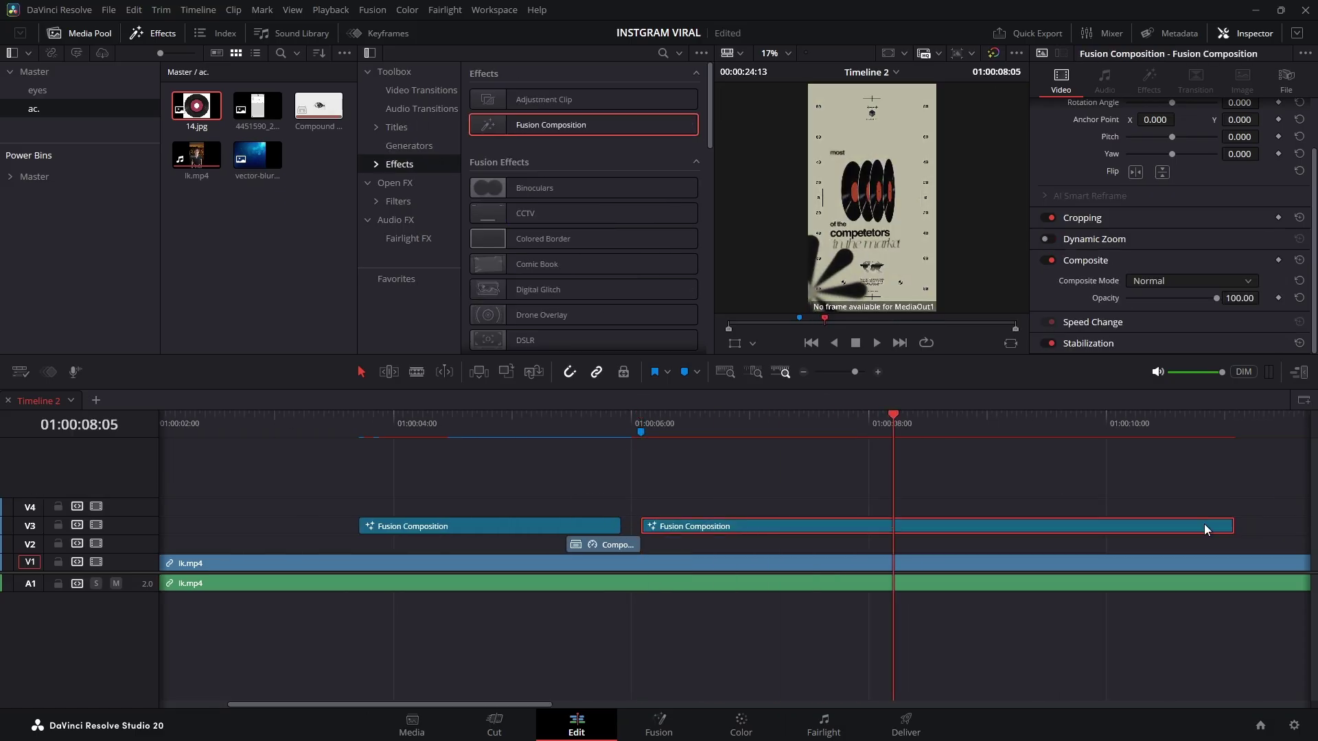
drag(1232, 526, 892, 527)
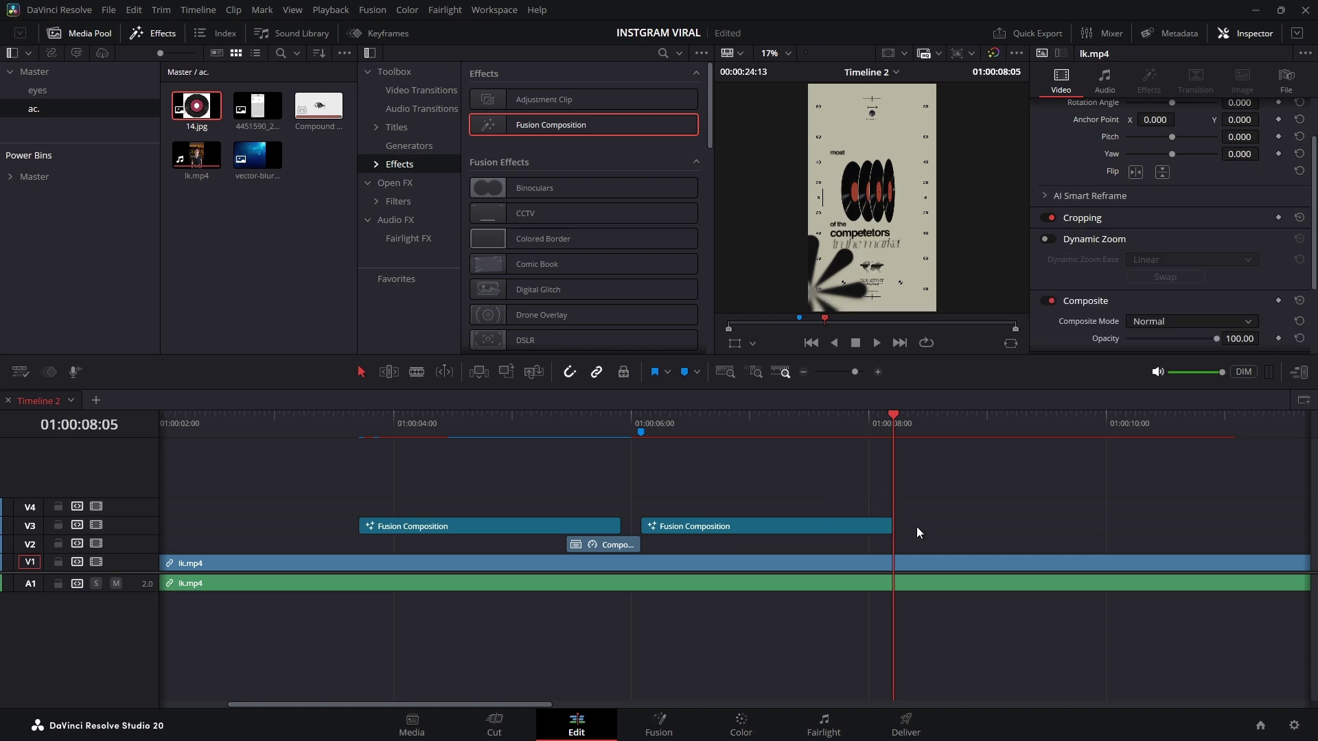
Open the new composition in Fusion and bring in 14.jpg as a media input connected to MediaOut1
click(795, 421)
click(660, 726)
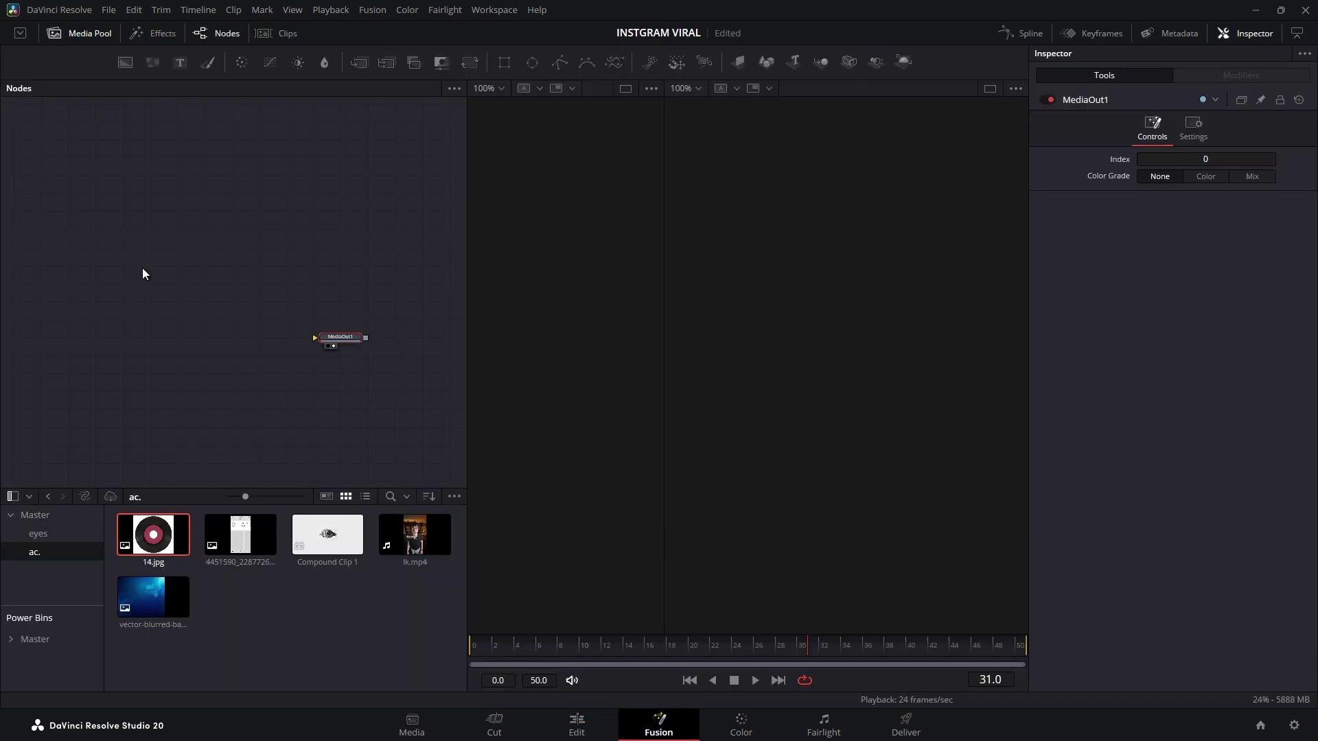
drag(144, 542, 316, 338)
click(78, 34)
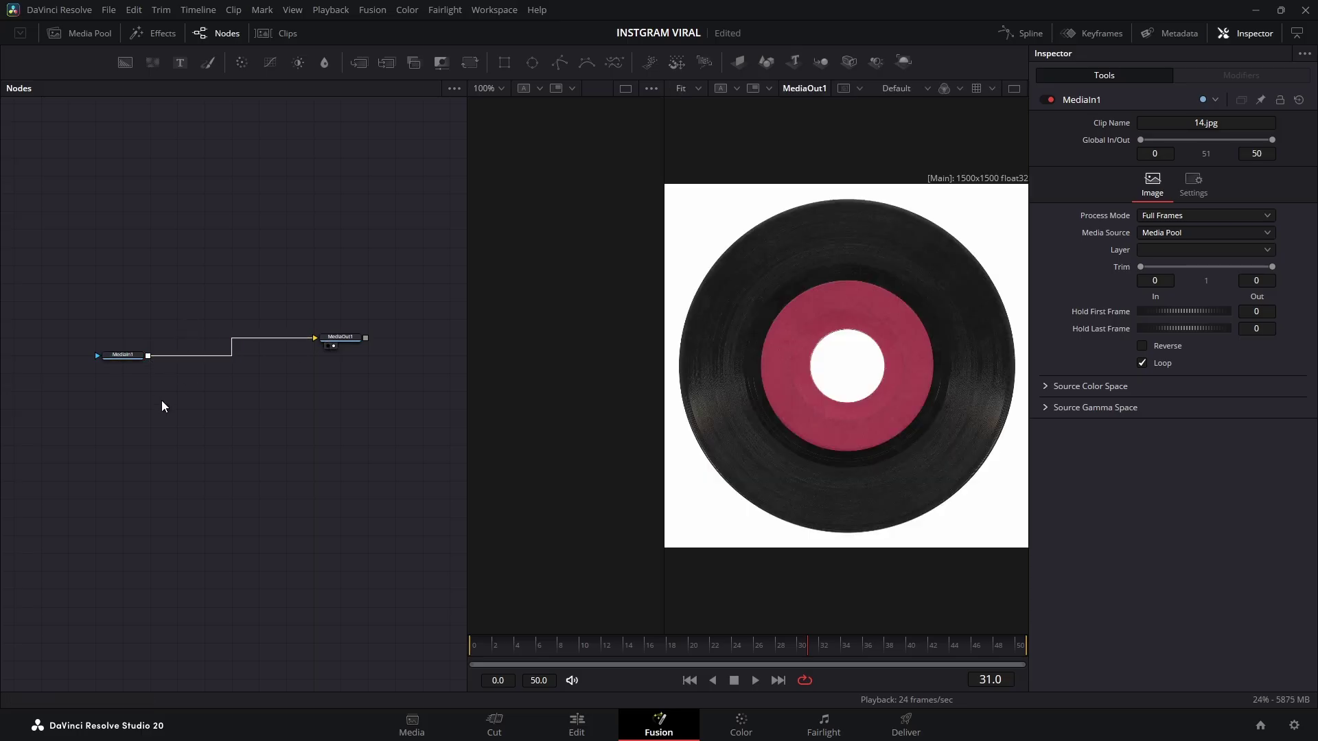
Bring in lk.mp4 as a reference media input, display it beside the record image, and trim its start to the vinyl record scene
click(78, 34)
drag(414, 535, 343, 245)
click(93, 40)
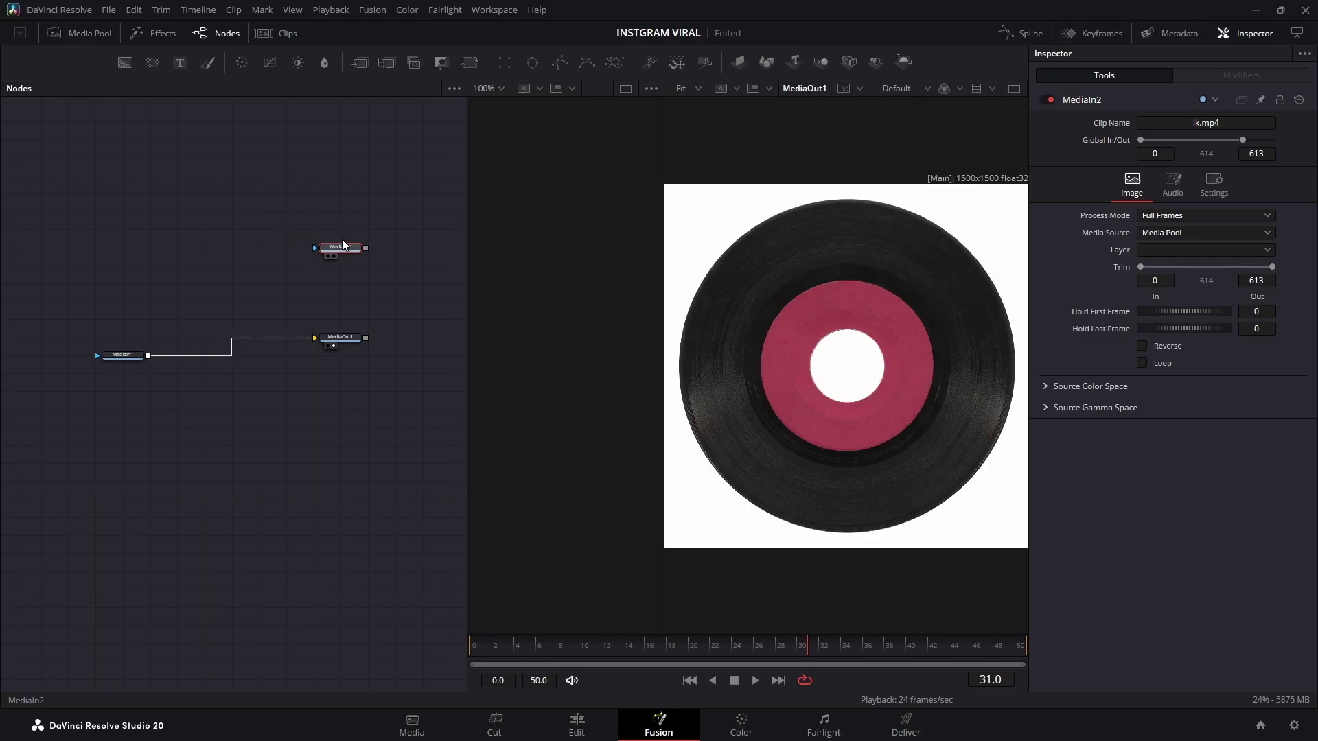
drag(499, 258, 540, 286)
drag(496, 645, 433, 658)
drag(1156, 282, 1198, 282)
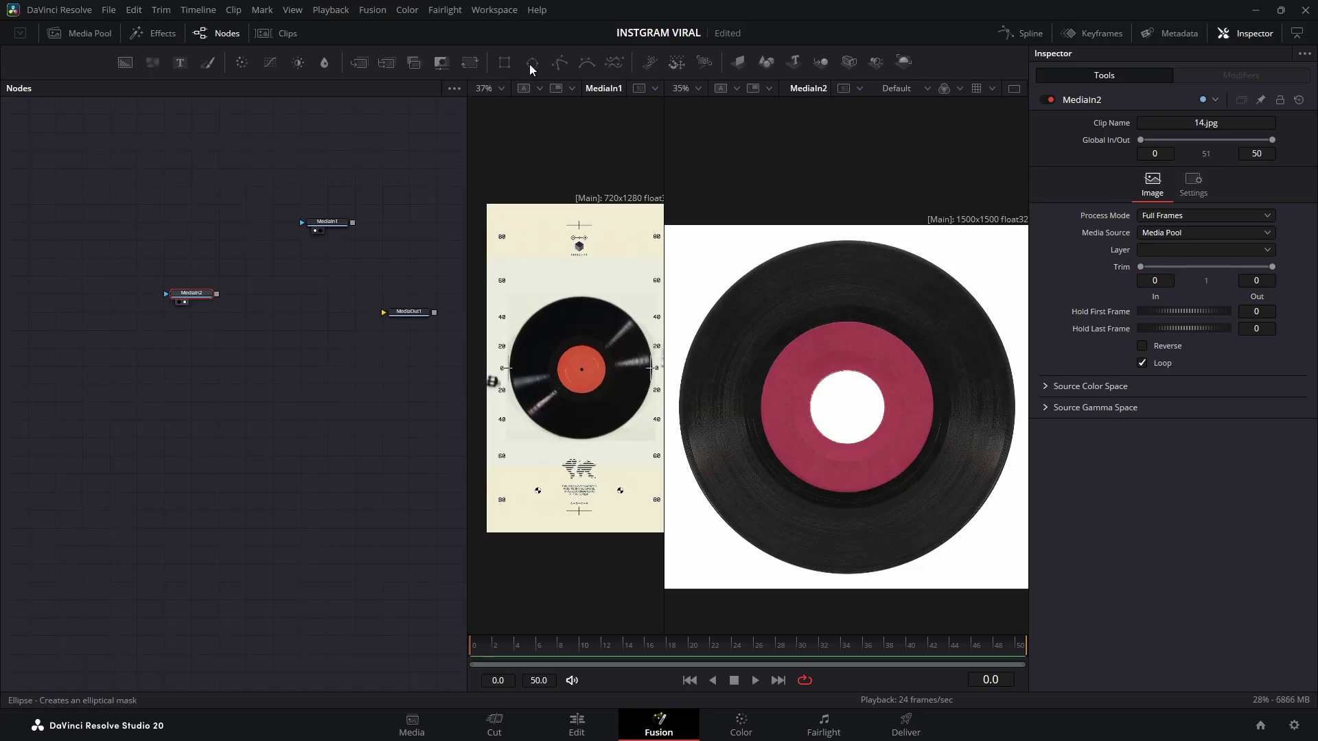
Mask the 14.jpg record with an Ellipse whose Height is linked to Width by expression, and set the width to 0.95
click(530, 63)
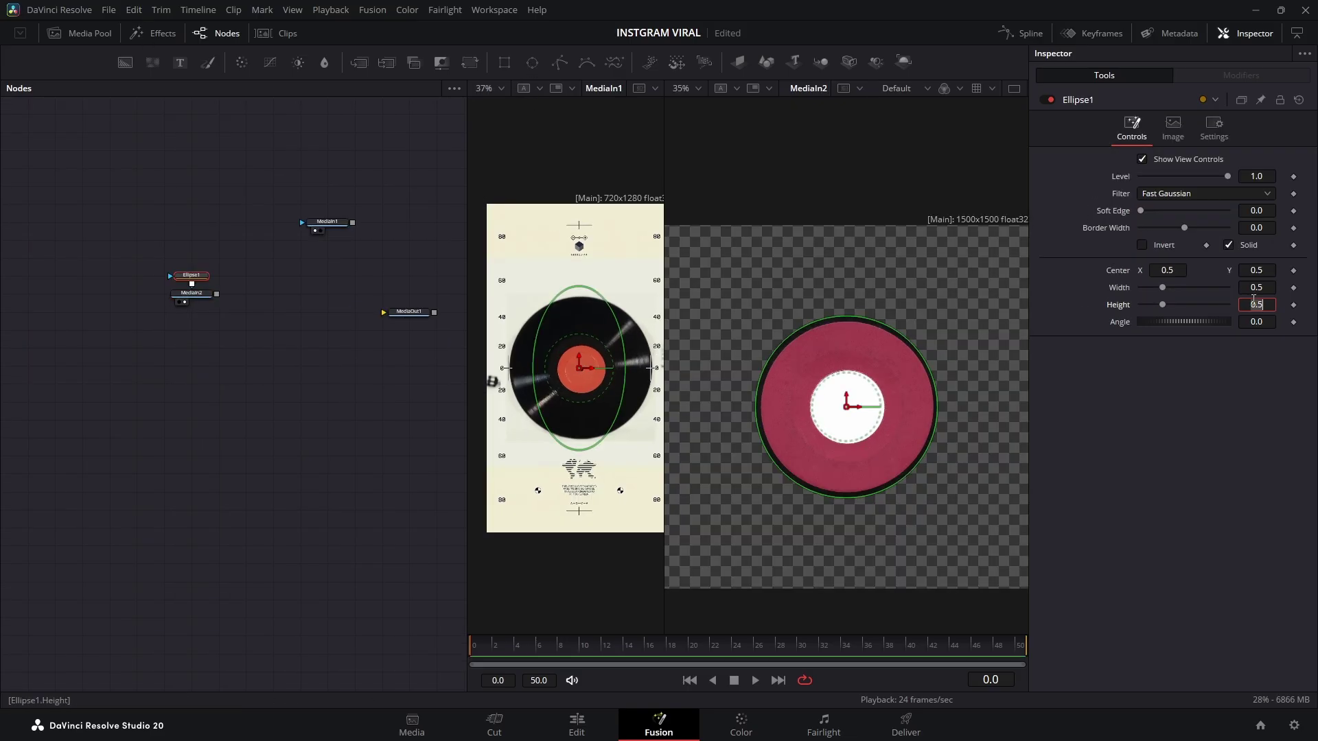
key(Tab)
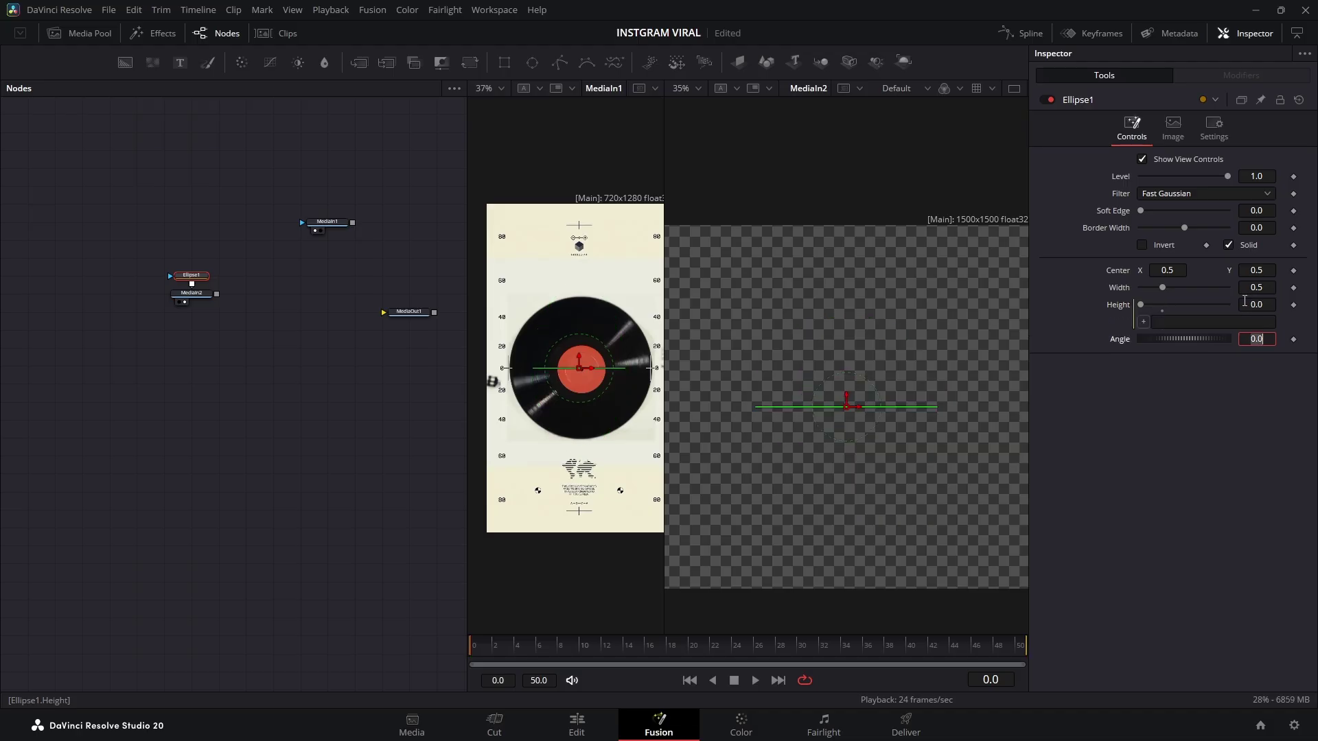
mouse_move(1254, 288)
mouse_down()
mouse_move(1311, 288)
mouse_move(1258, 293)
mouse_up()
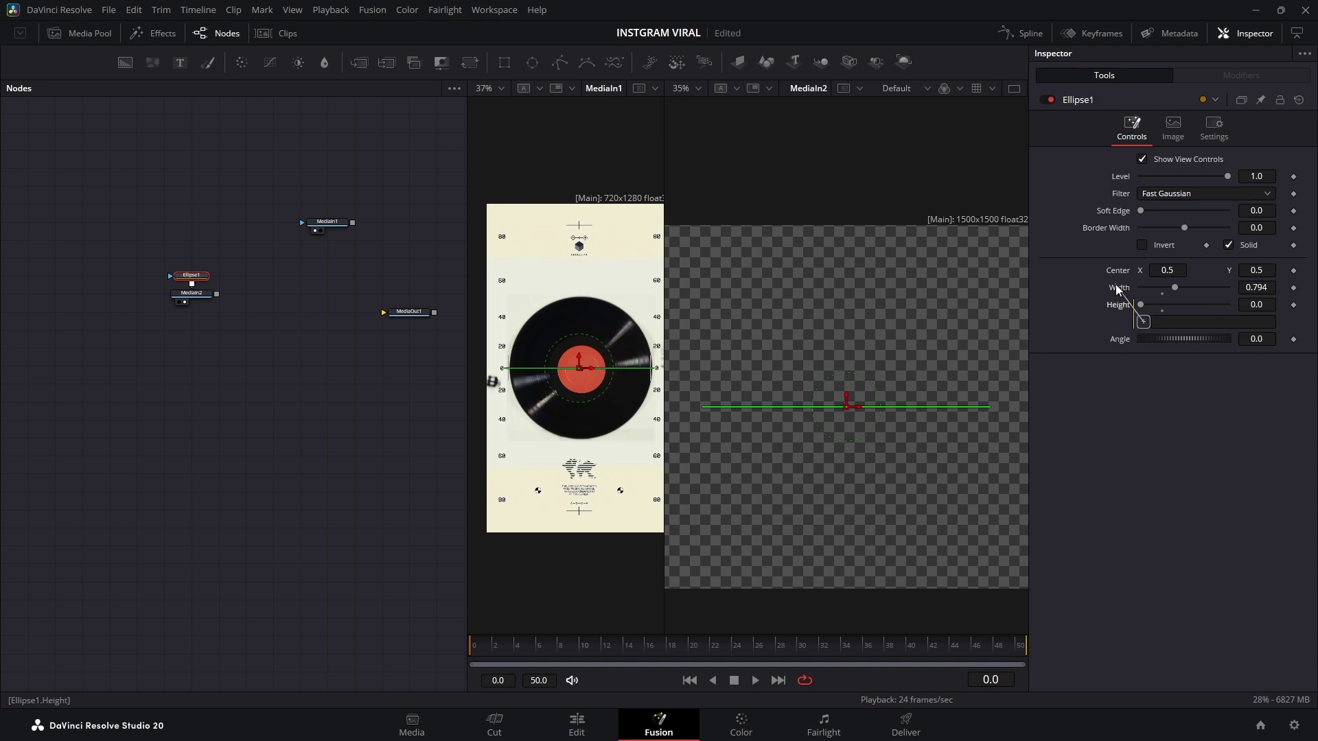
drag(1116, 286, 1116, 287)
drag(1251, 288, 1280, 287)
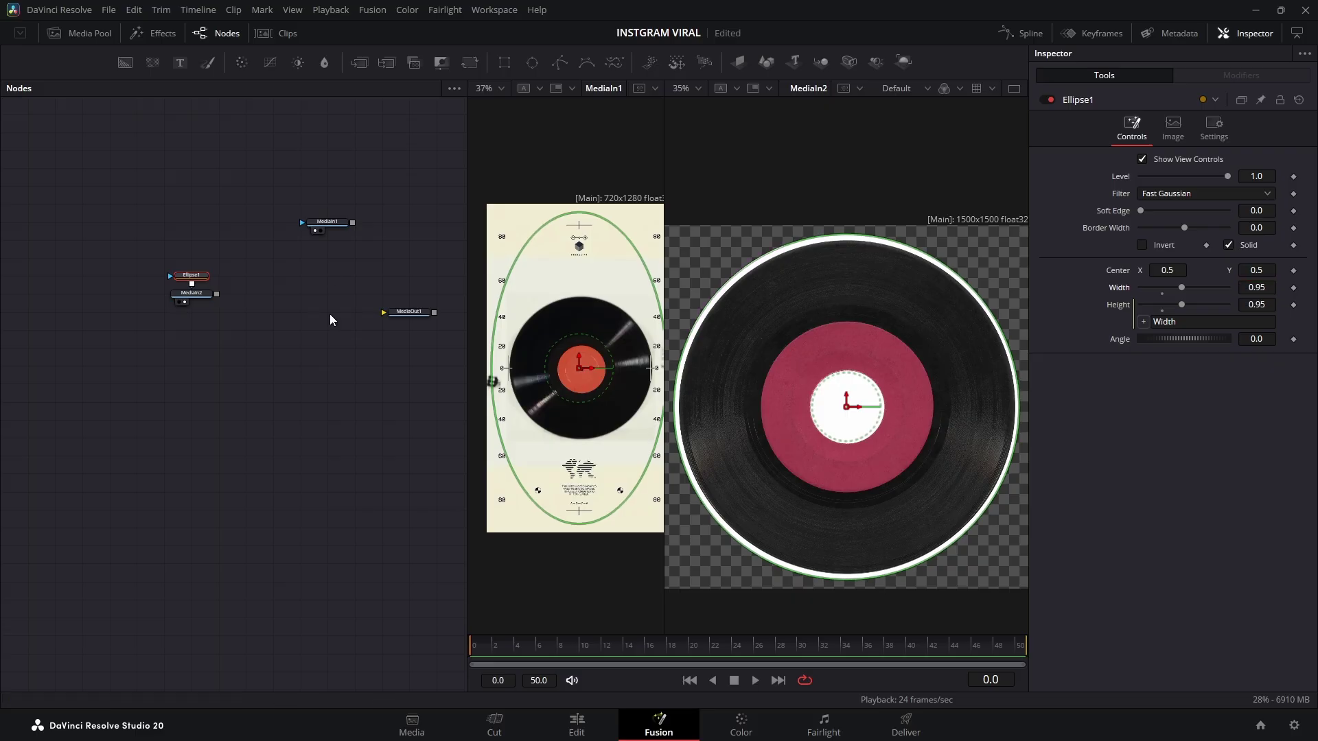
Build a 3D chain from the masked record image with an ImagePlane3D, Camera3D, Merge3D and Renderer3D
ctrl+click(205, 296)
drag(206, 297, 97, 297)
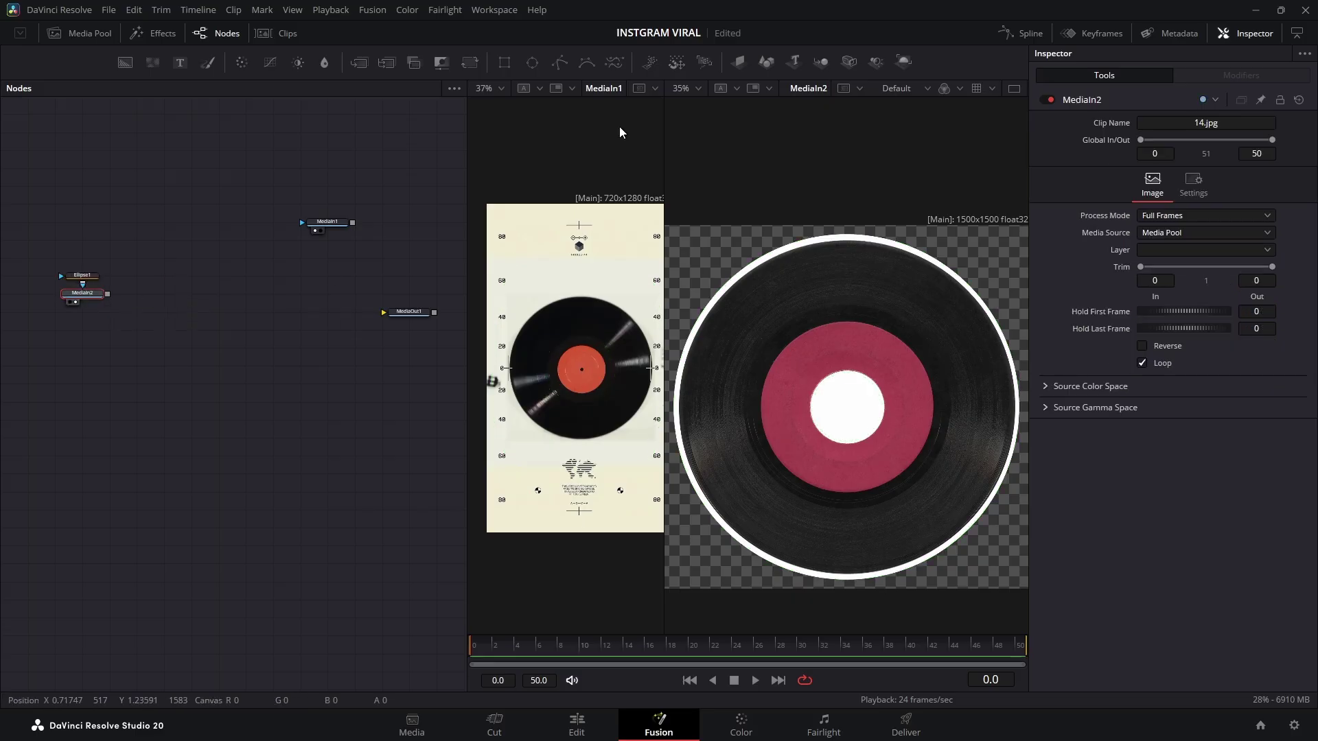
click(739, 63)
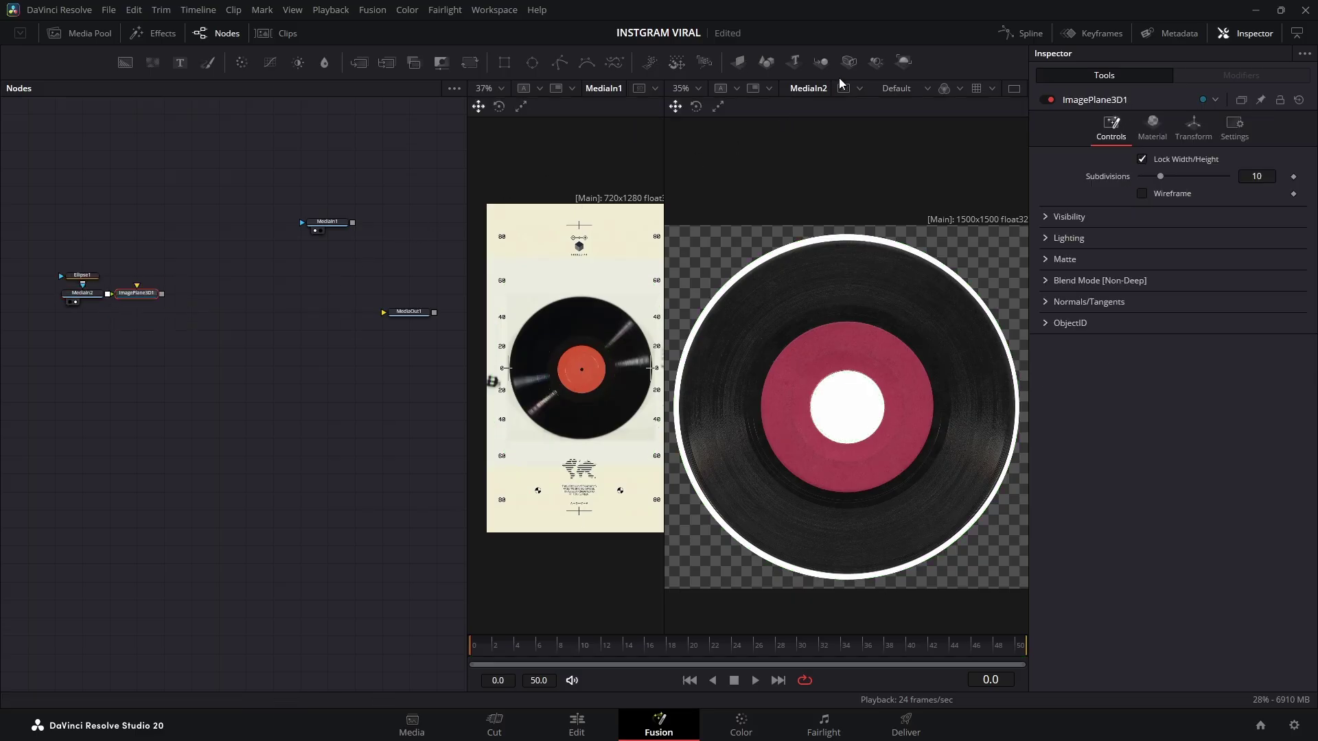
click(849, 62)
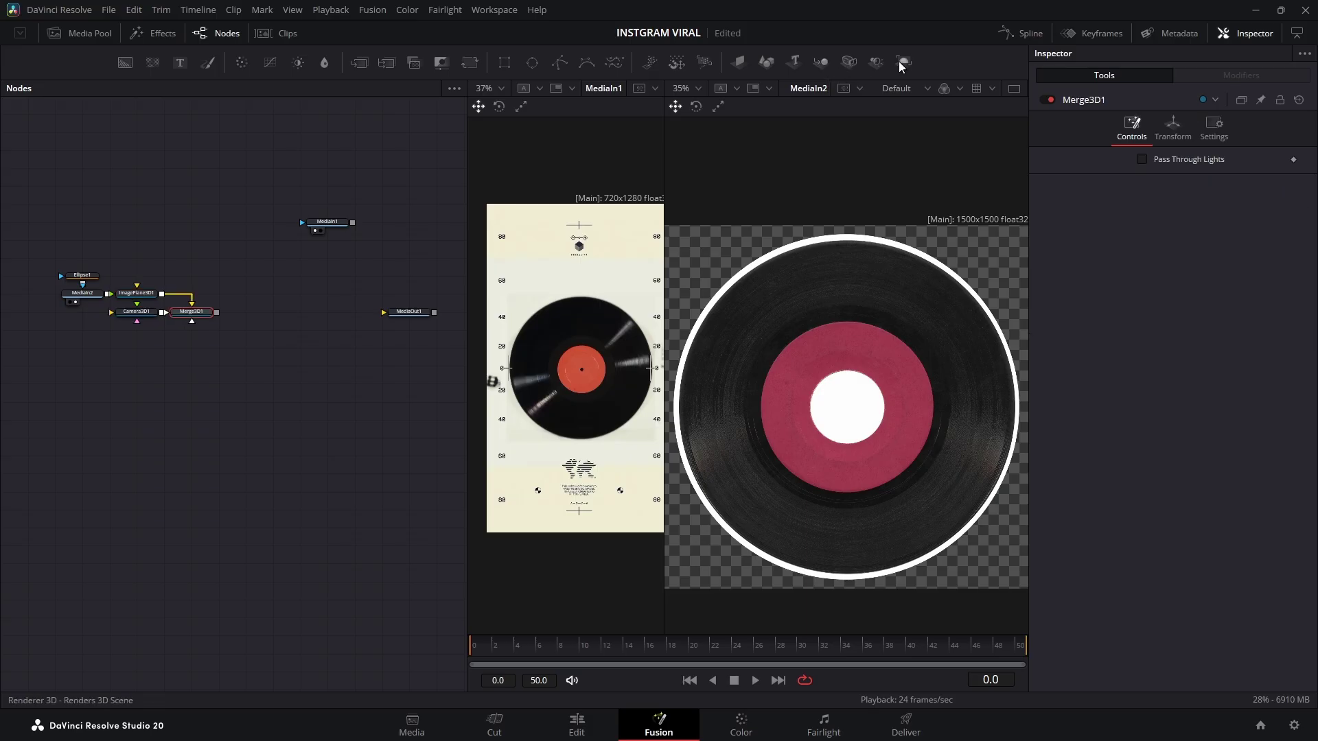
click(902, 63)
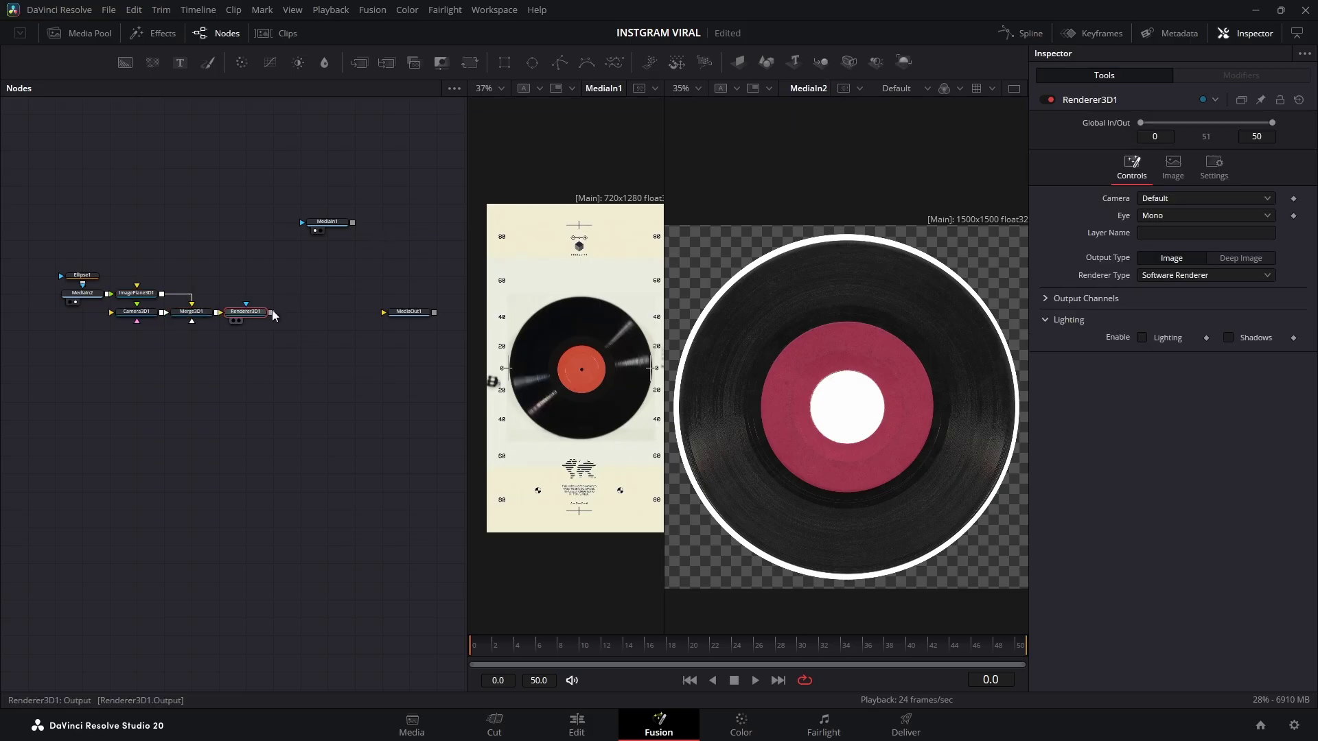
Connect Renderer3D1 to MediaOut1, display MediaOut1 in the second viewer, and change the renderer type of Renderer3D1
drag(272, 310, 383, 312)
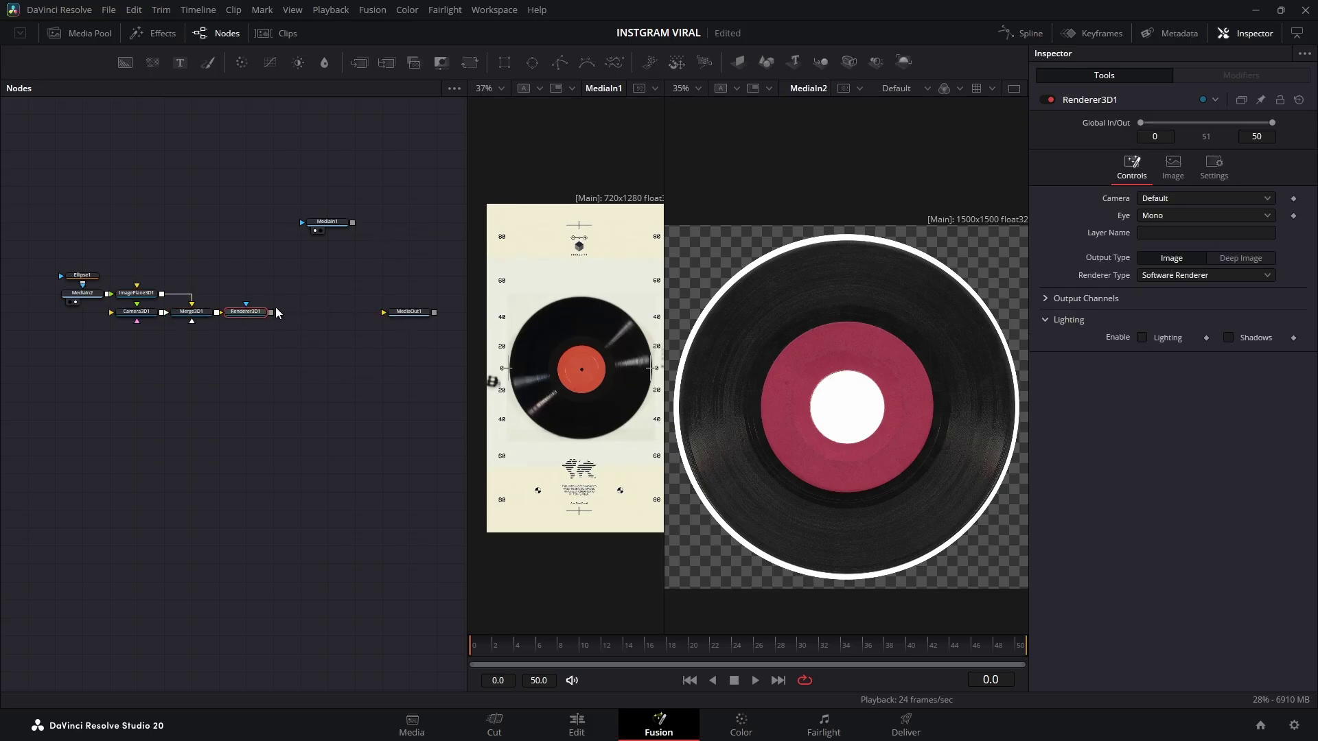
drag(276, 310, 396, 315)
click(400, 315)
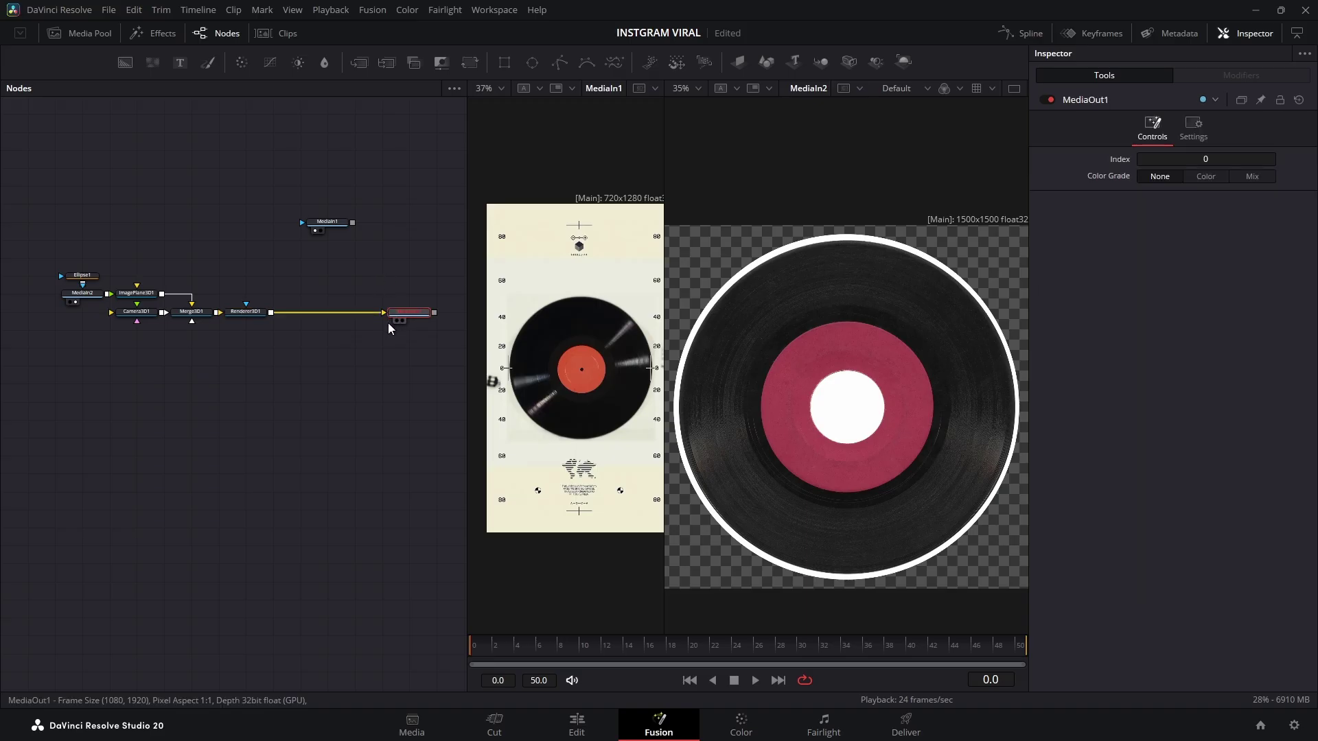
key(2)
click(245, 311)
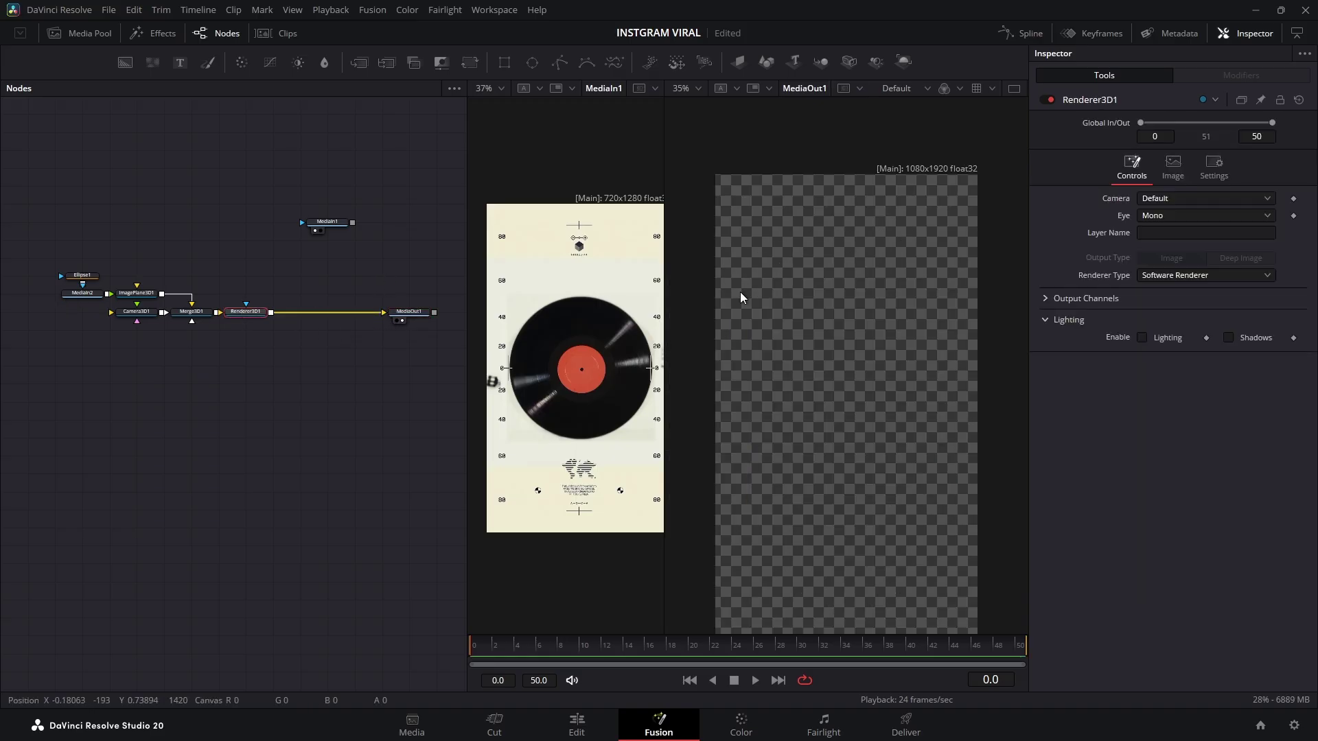
click(1162, 279)
click(1167, 301)
Set the Z translation of Camera3D1 to 7.02
click(137, 311)
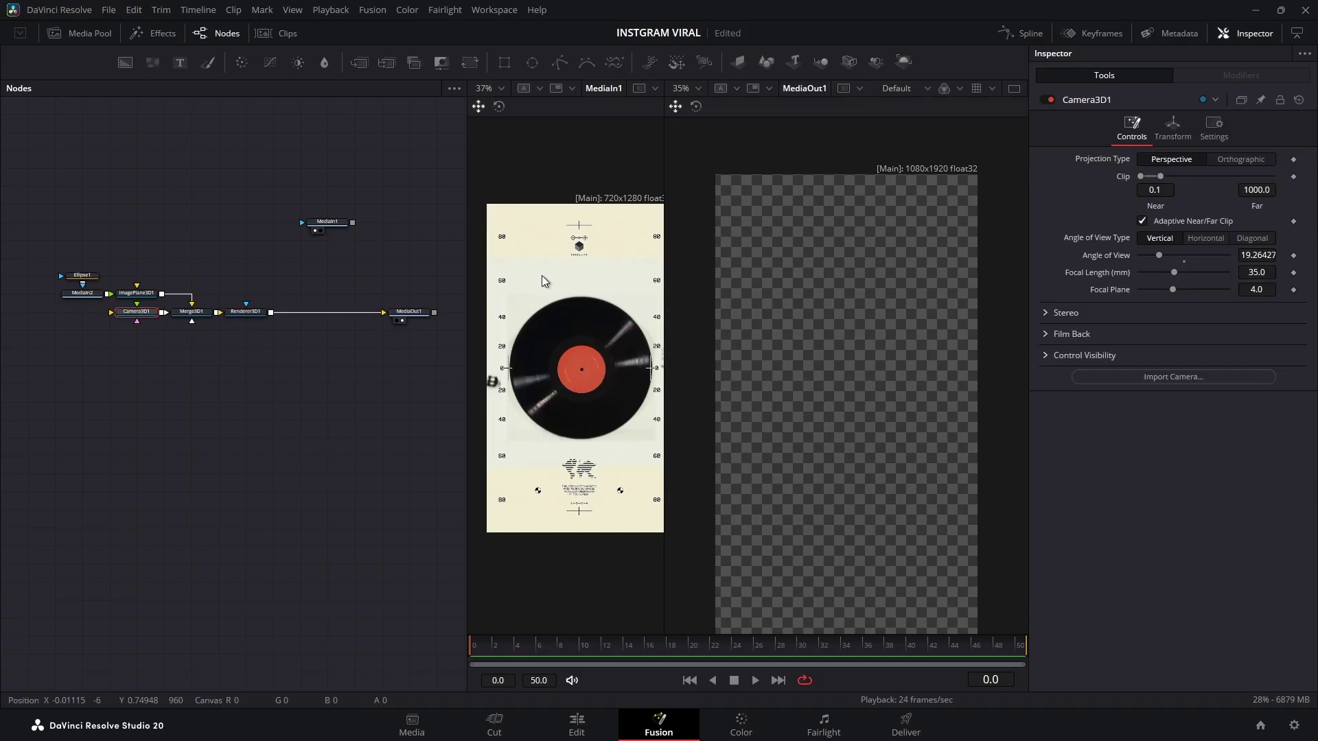
click(1172, 127)
drag(1183, 209, 1221, 214)
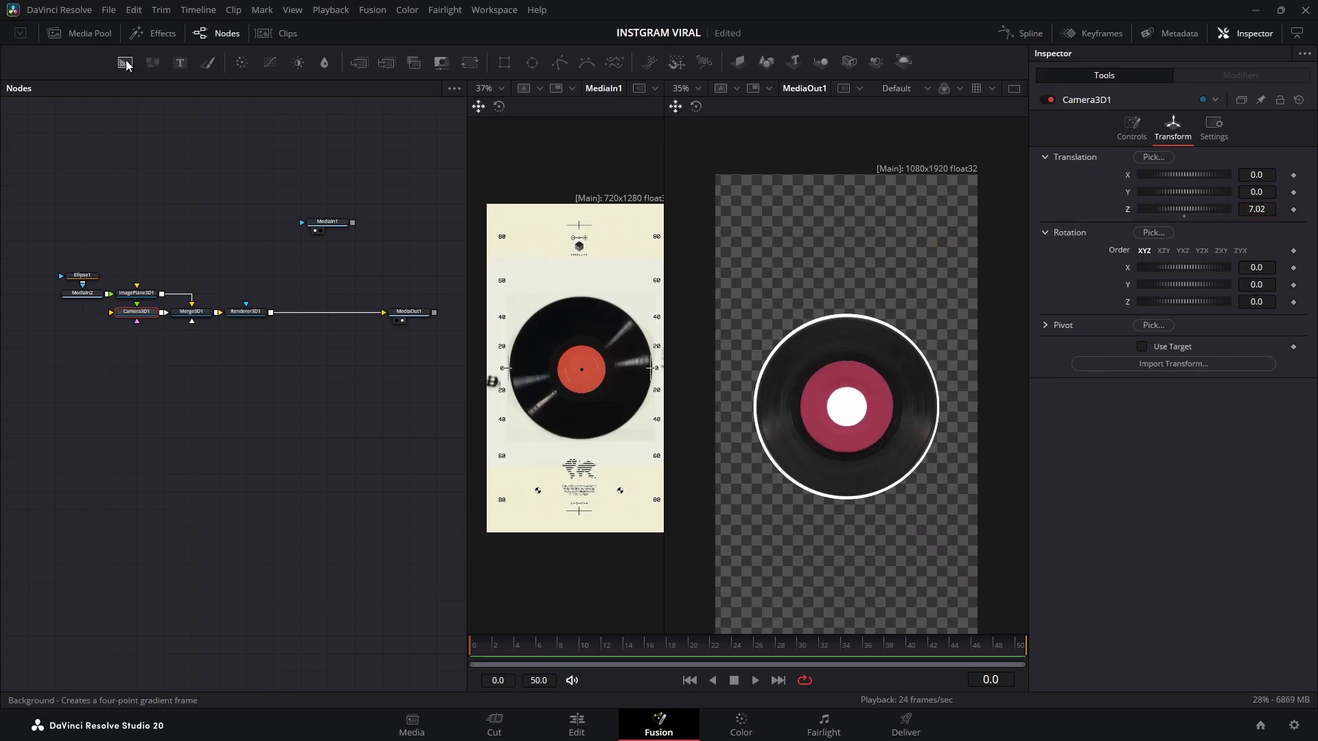
Merge a solid white (#ffffff) Background node behind the rendered record
drag(125, 62, 307, 311)
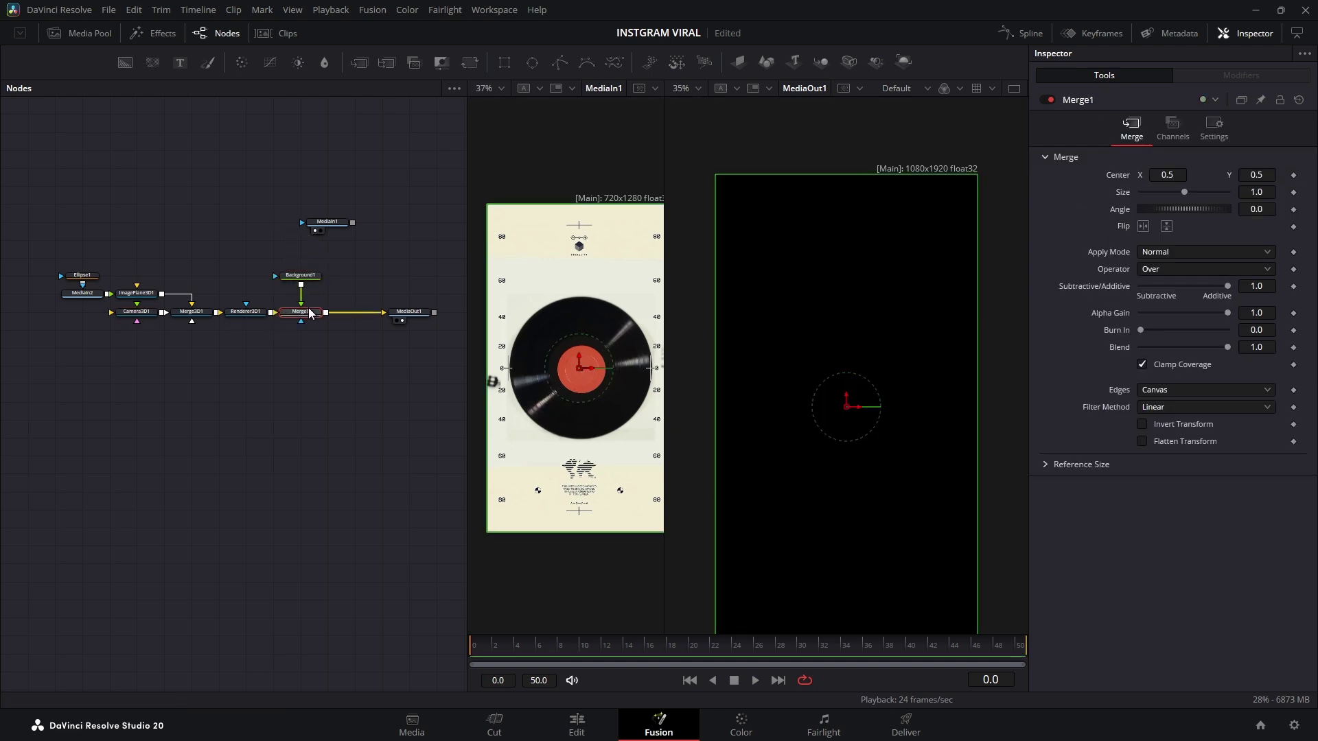
click(314, 276)
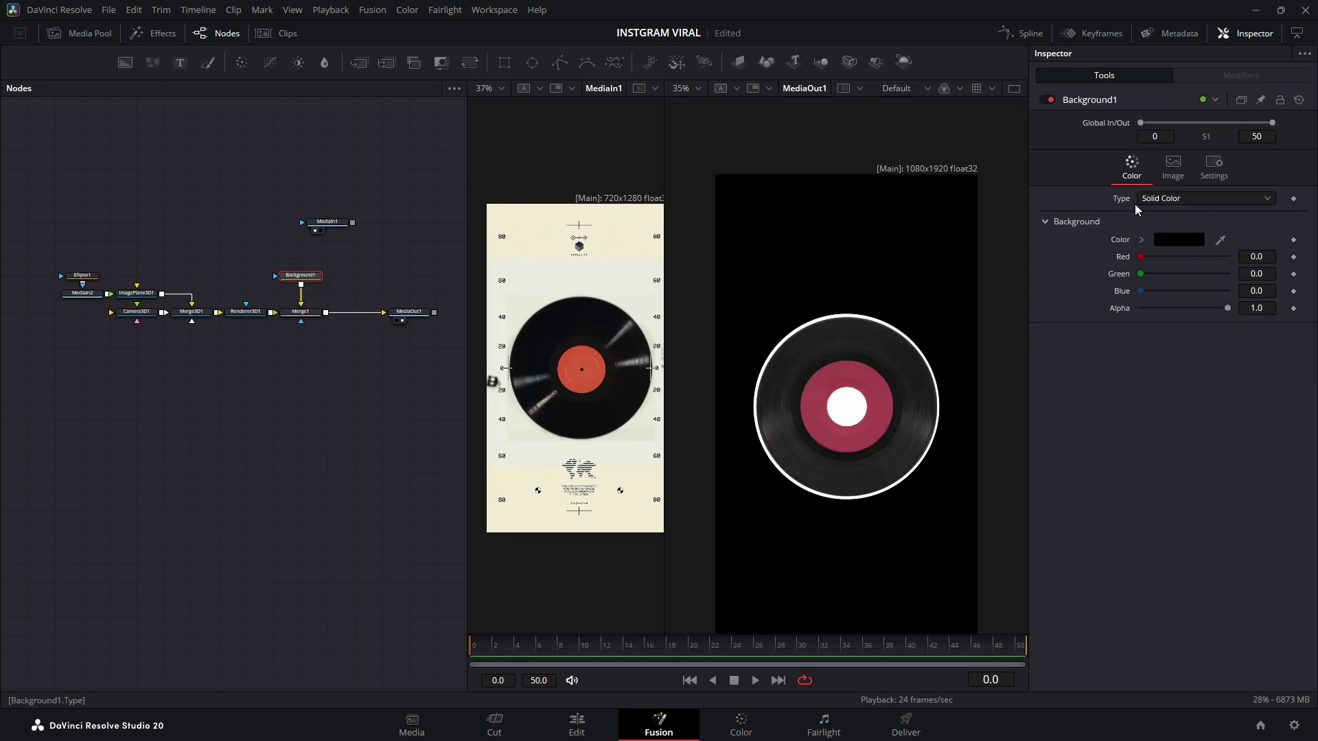
click(1165, 240)
click(813, 268)
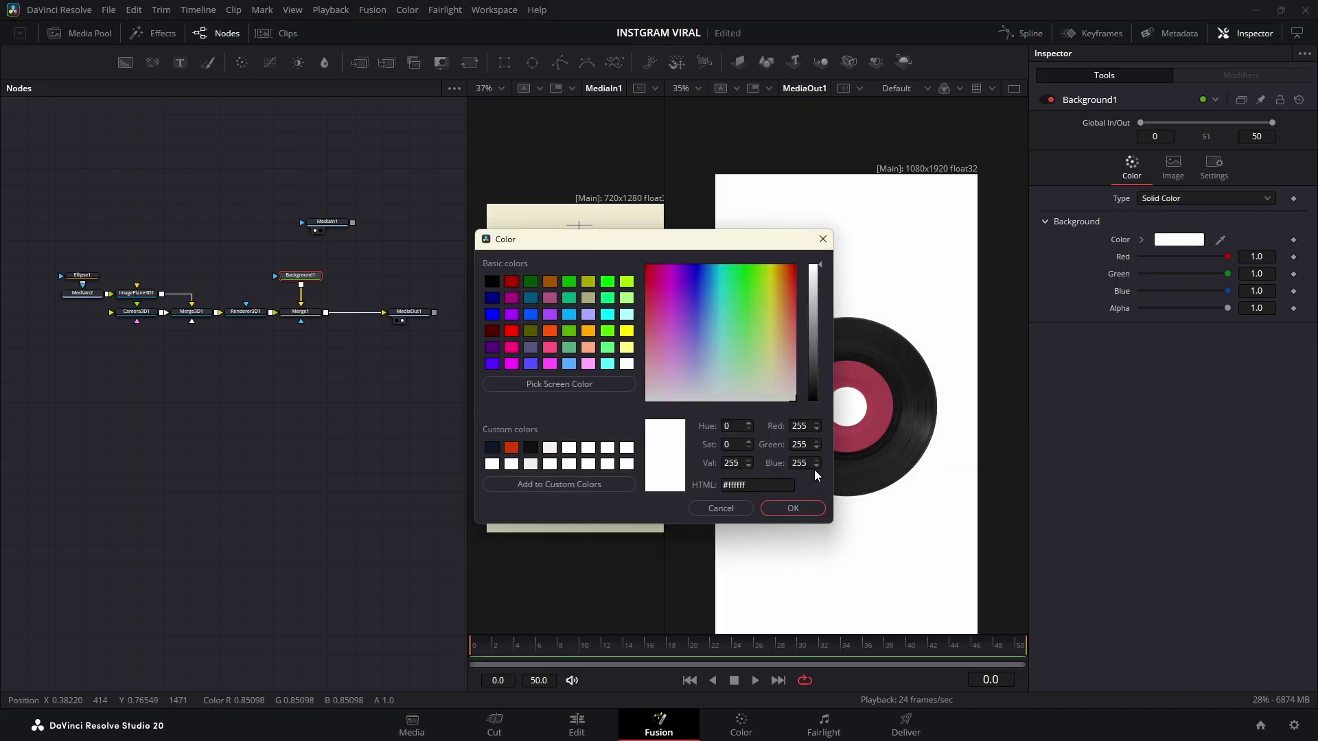
Enable Use Target on Camera3D1 and keyframe its X and Z translation at frame 0
drag(503, 643, 471, 611)
click(140, 312)
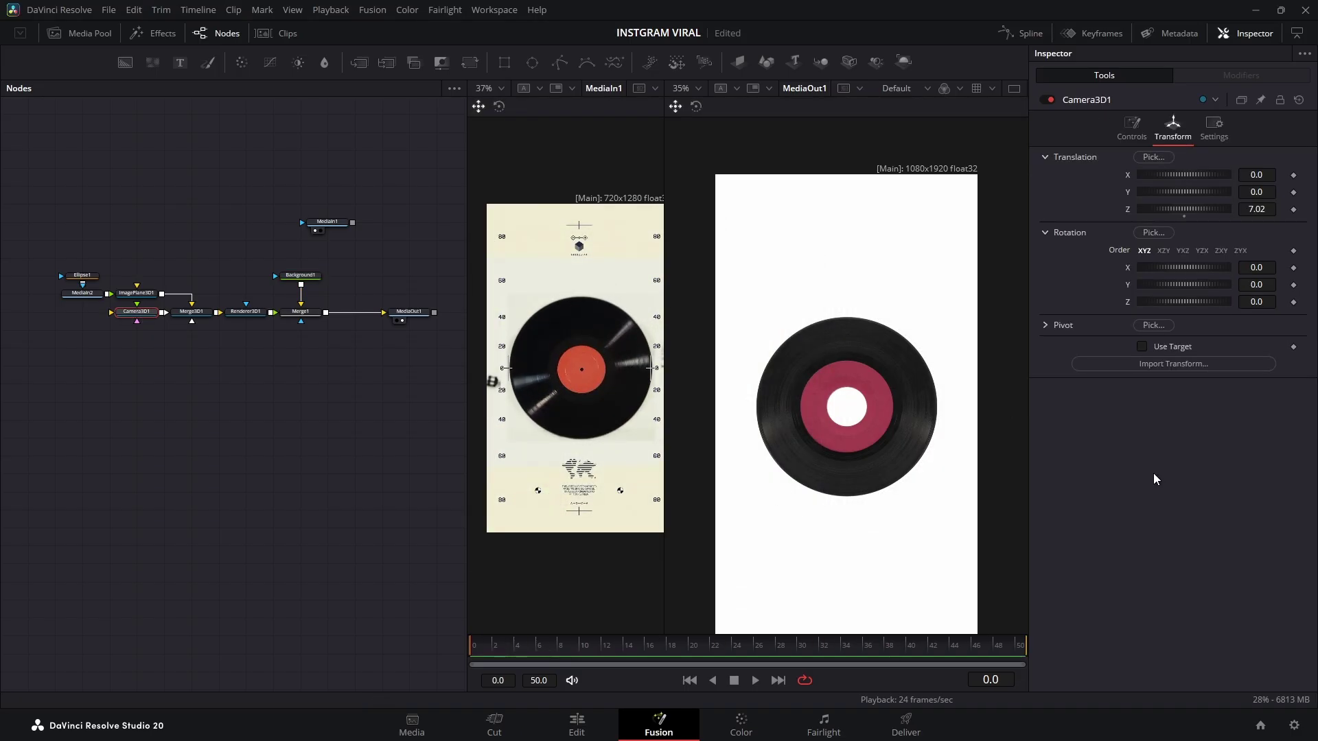
click(1142, 346)
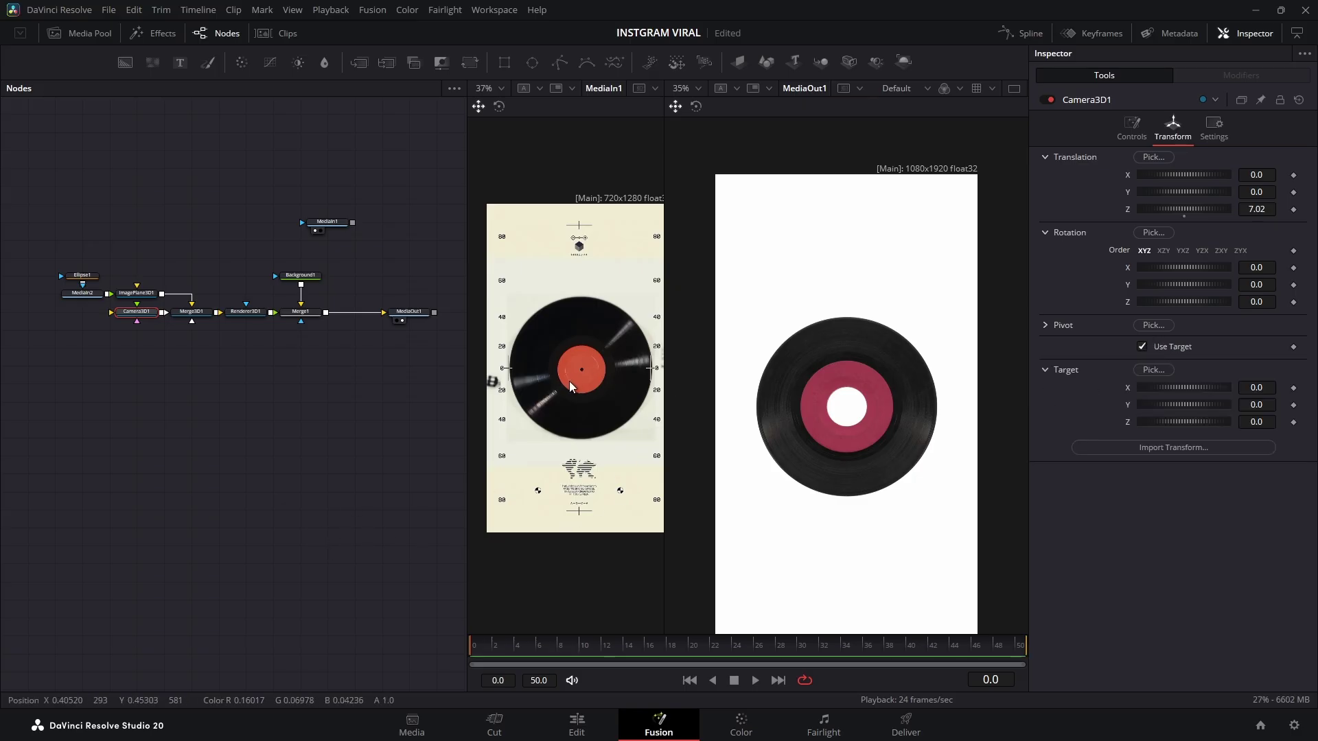
click(1293, 209)
click(1293, 175)
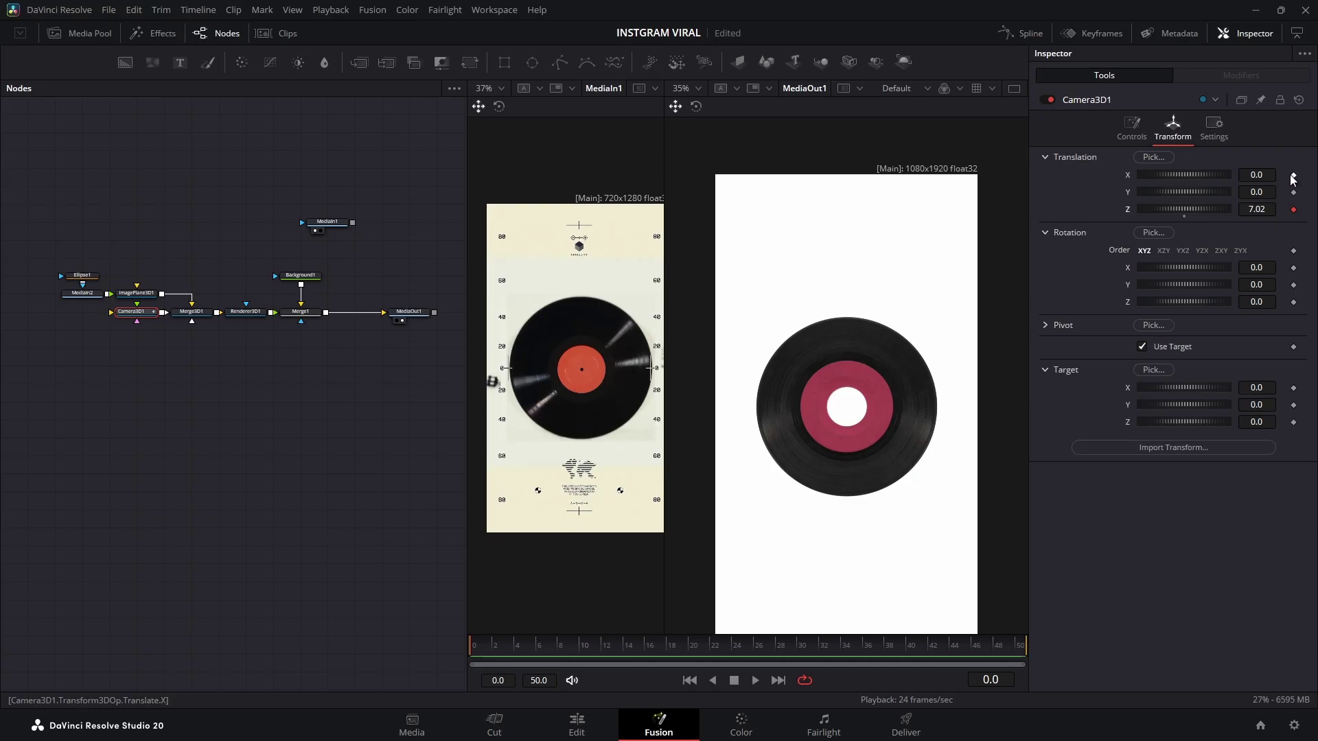
At frame 50, set the X translation of Camera3D1 to -10.001 and its Z translation to 1.95
drag(489, 646, 1127, 636)
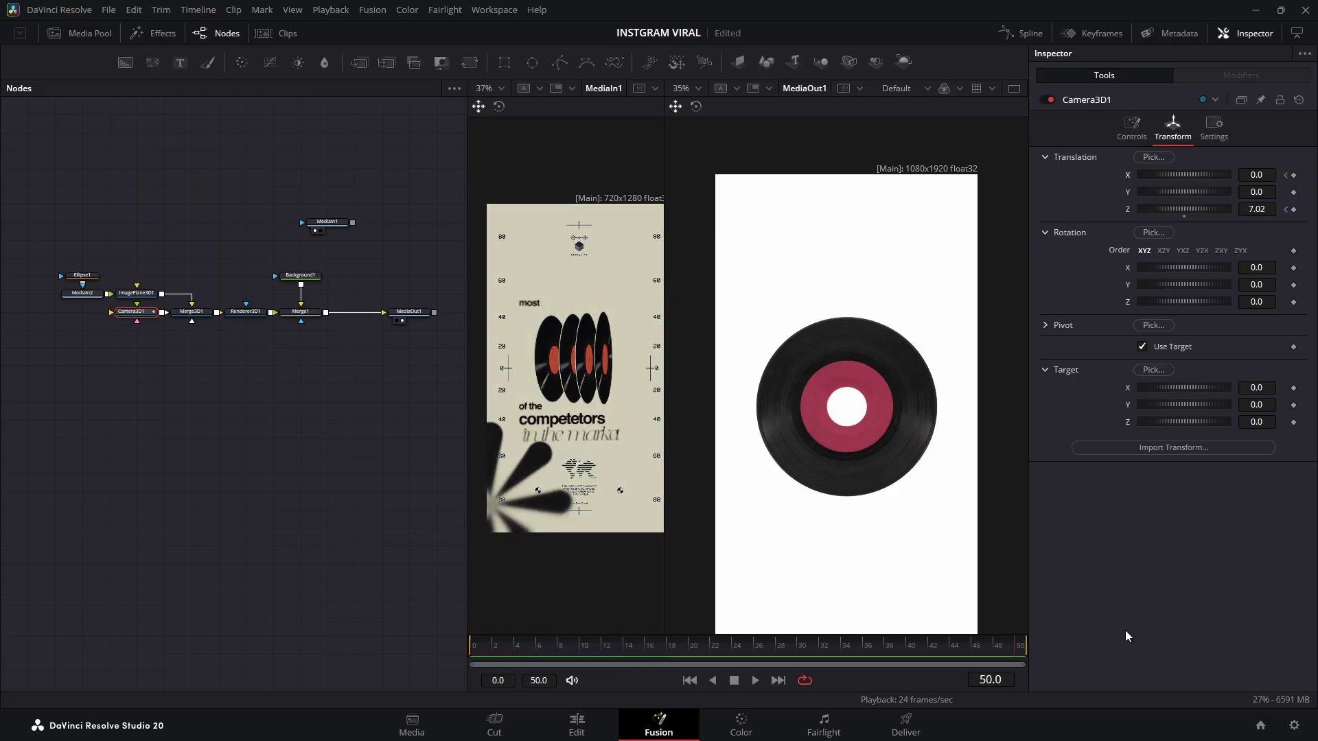
drag(1259, 179, 889, 179)
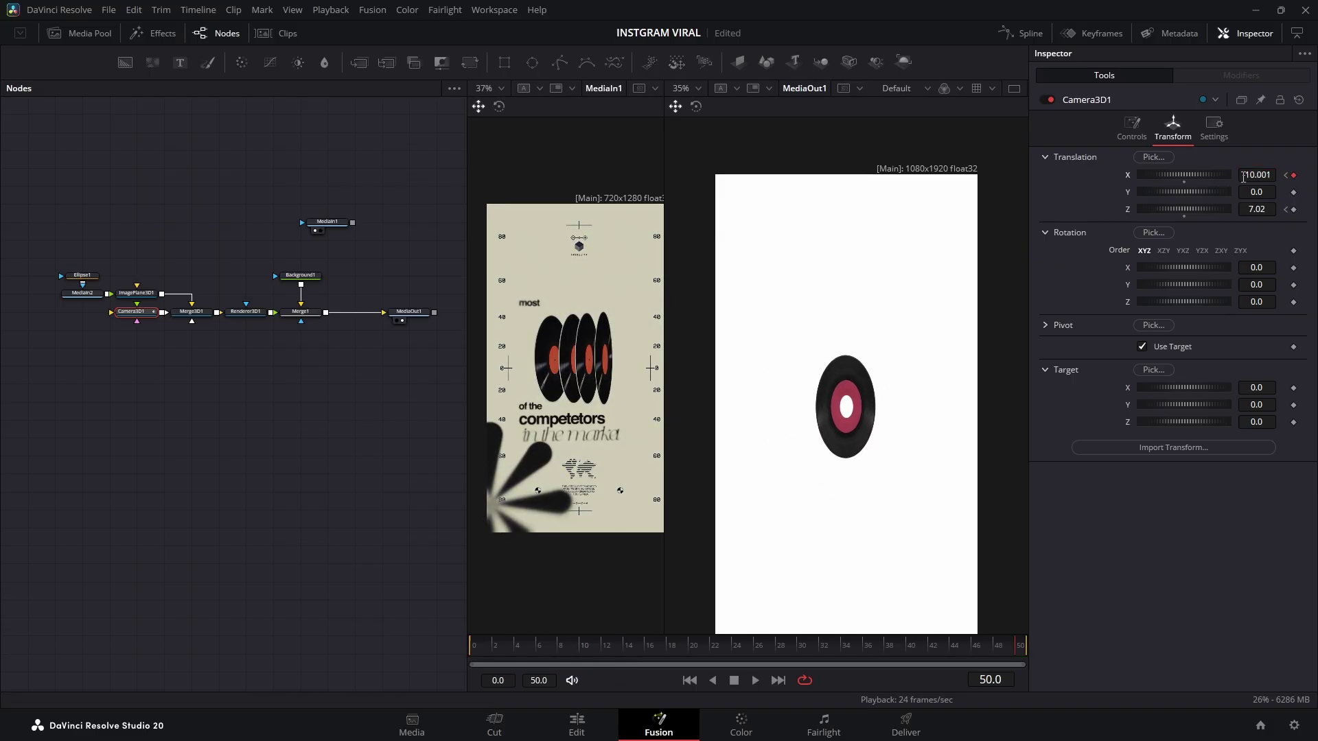
drag(1265, 209, 1007, 209)
drag(674, 195, 909, 219)
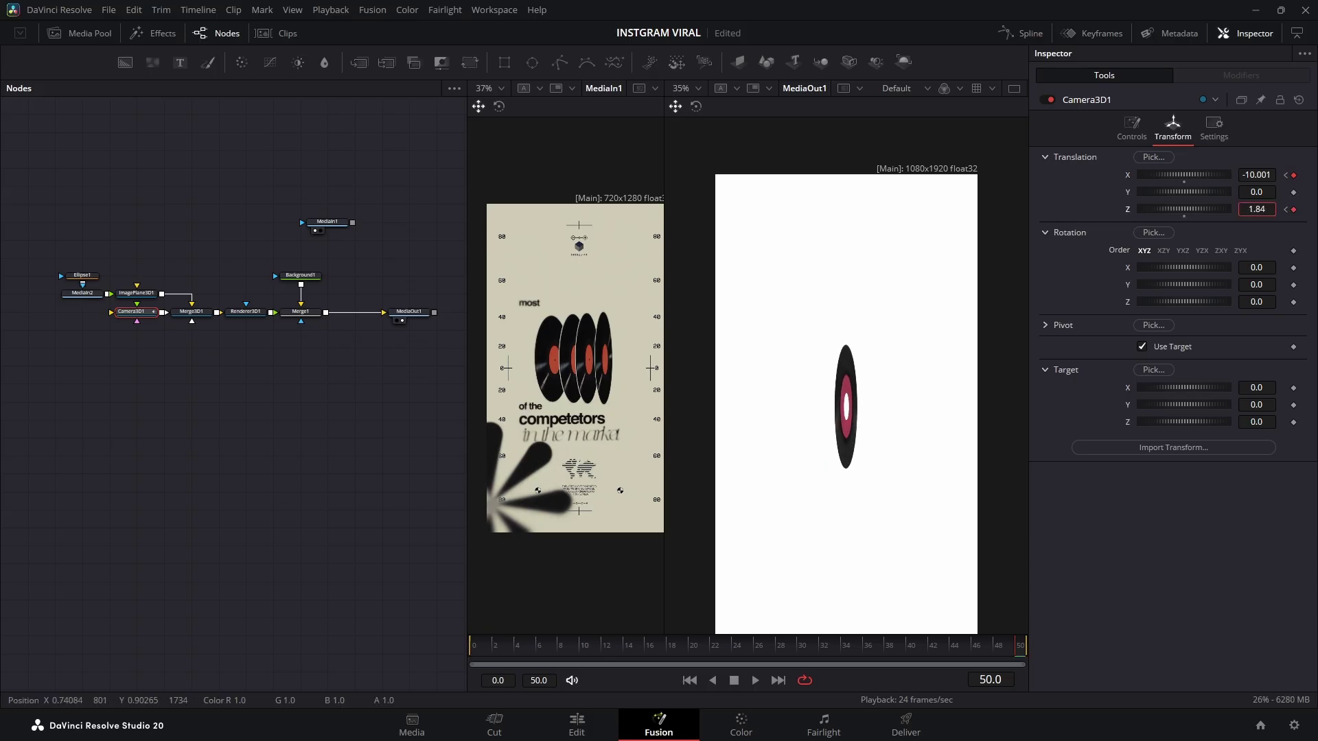
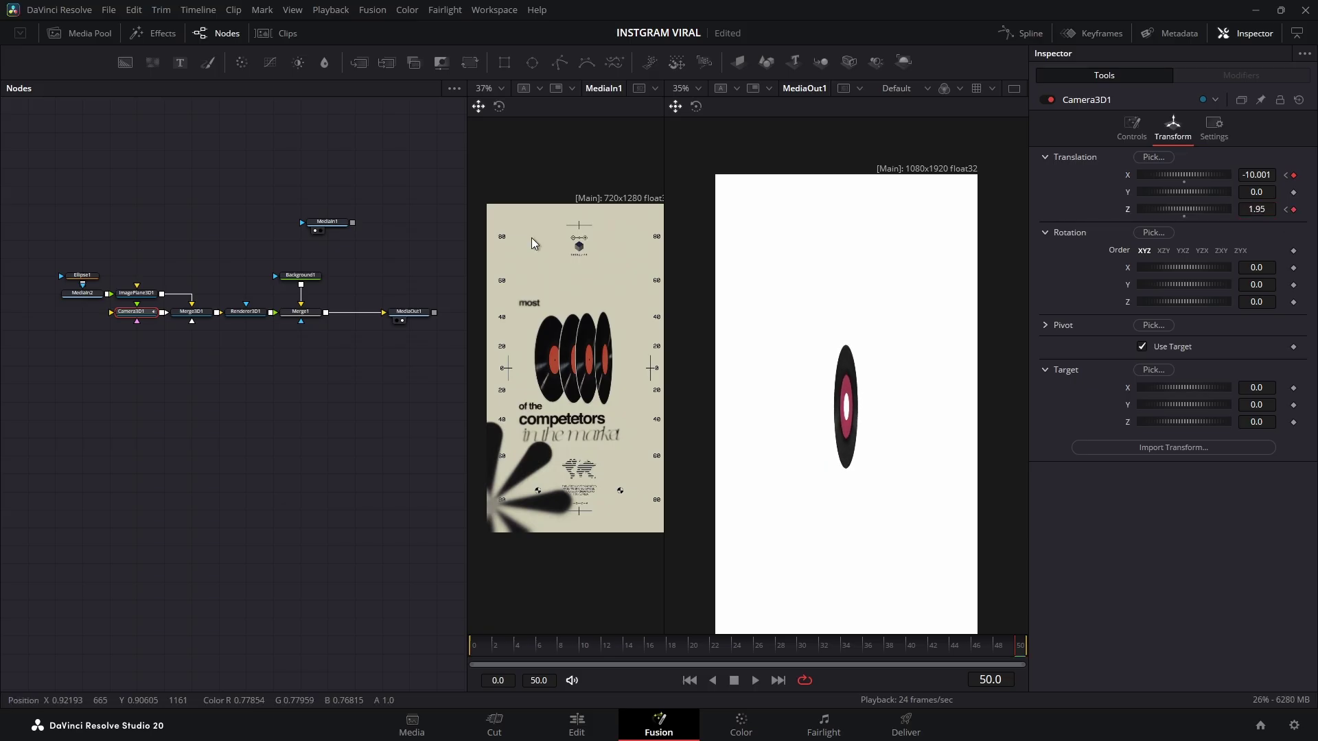
Add a Duplicate3D after ImagePlane3D1 with the last copy set to 4 and a Z Offset of -0.1
click(148, 294)
key(shift+space)
text(du)
click(718, 531)
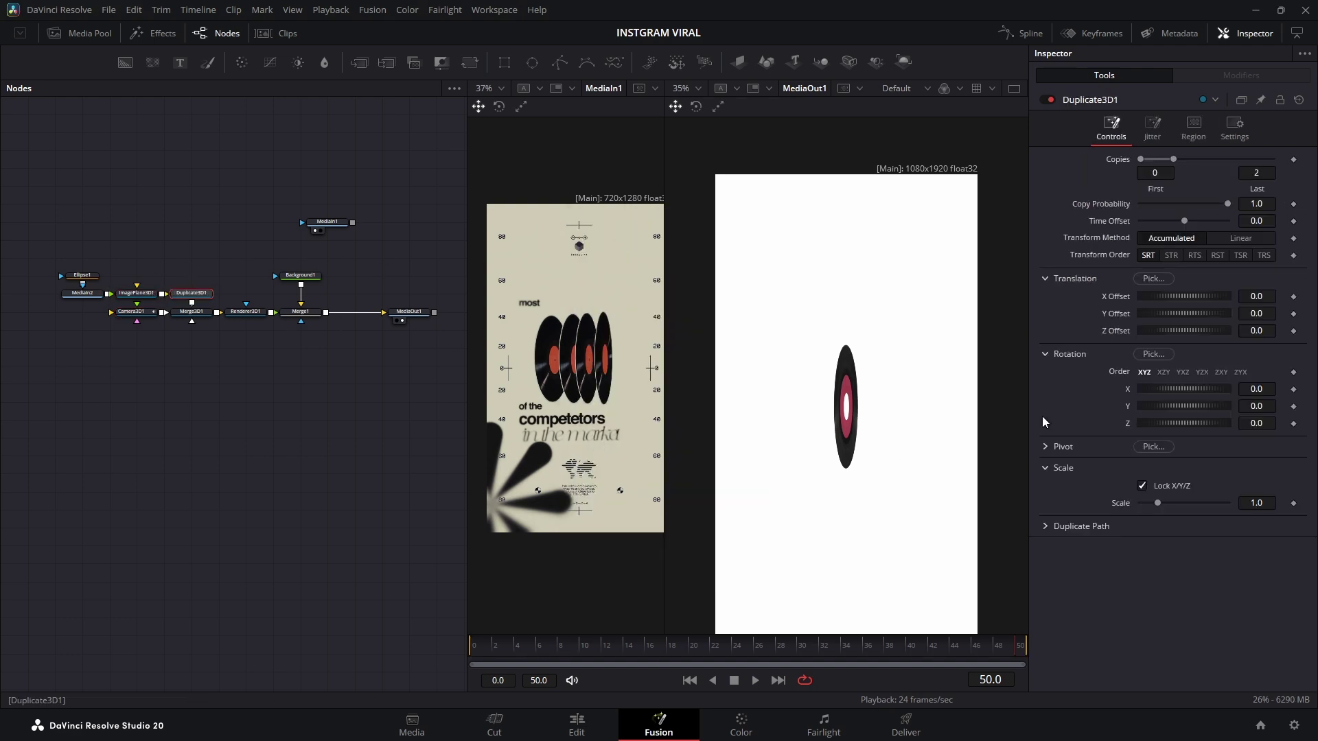
click(1263, 178)
text(2)
key(BackSpace)
text(4)
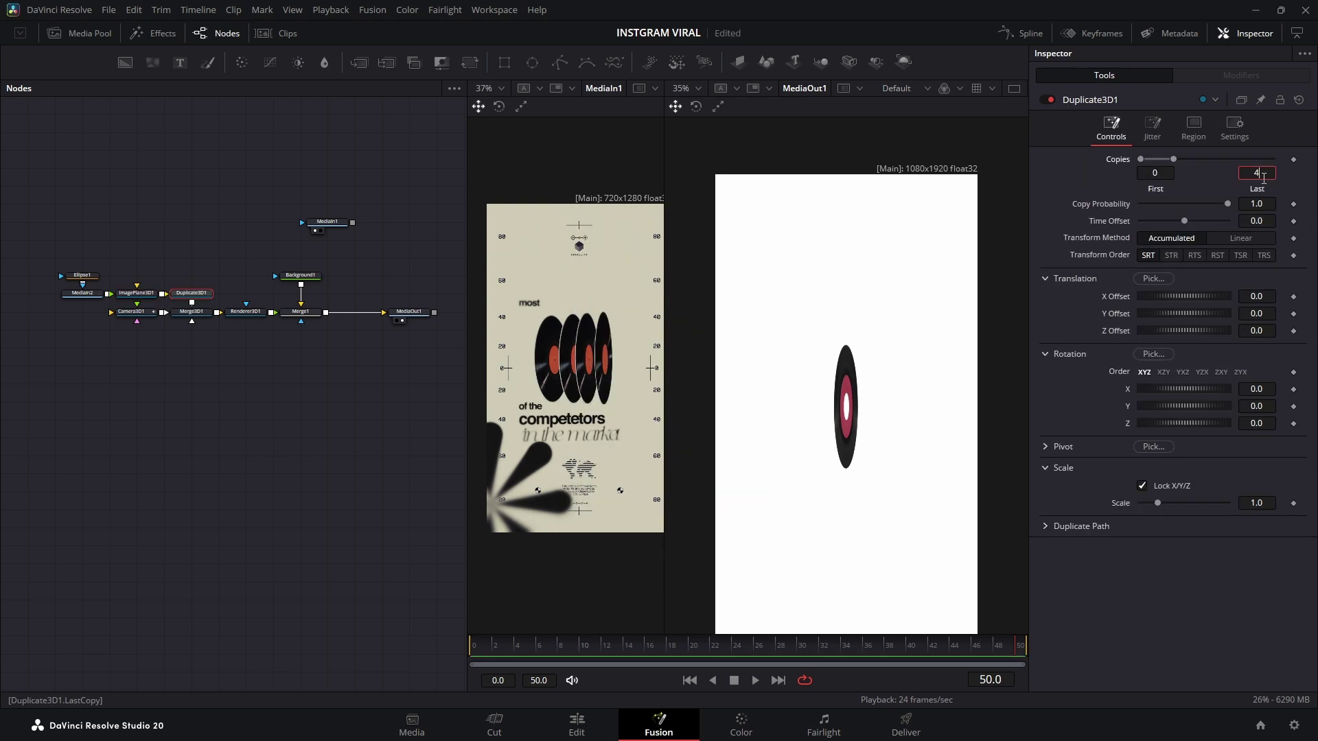
key(Tab)
drag(1265, 330, 1262, 333)
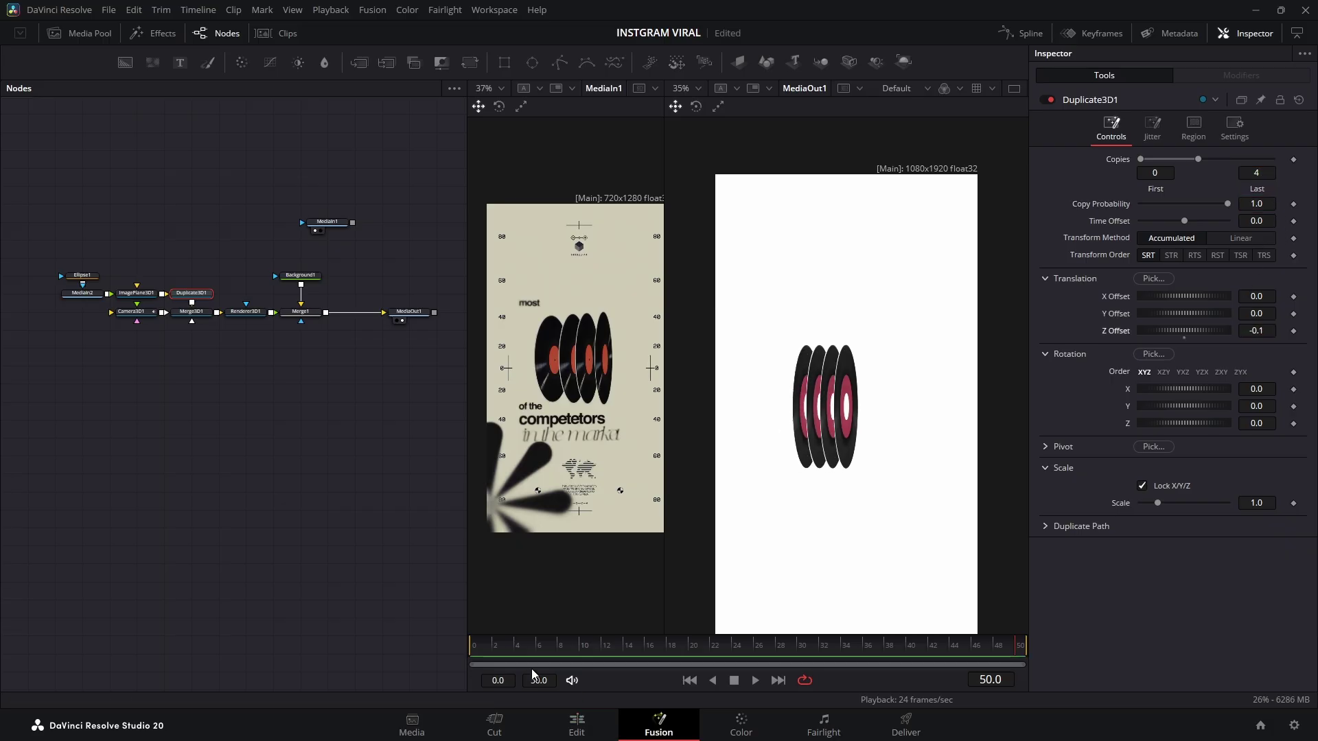
Center the record stack by setting the Target Z of Camera3D1 to -0.19, and play back the camera move
drag(479, 646, 1057, 665)
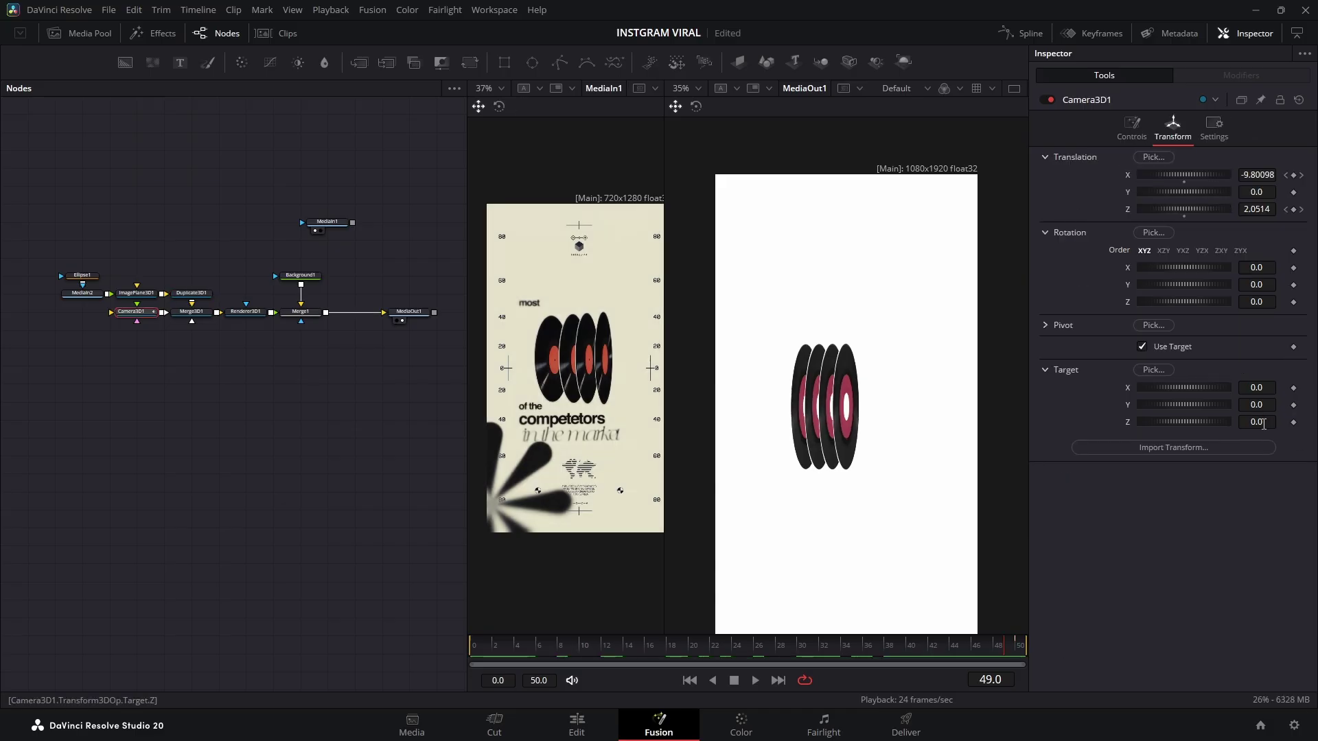
scroll(1264, 422, down, 19)
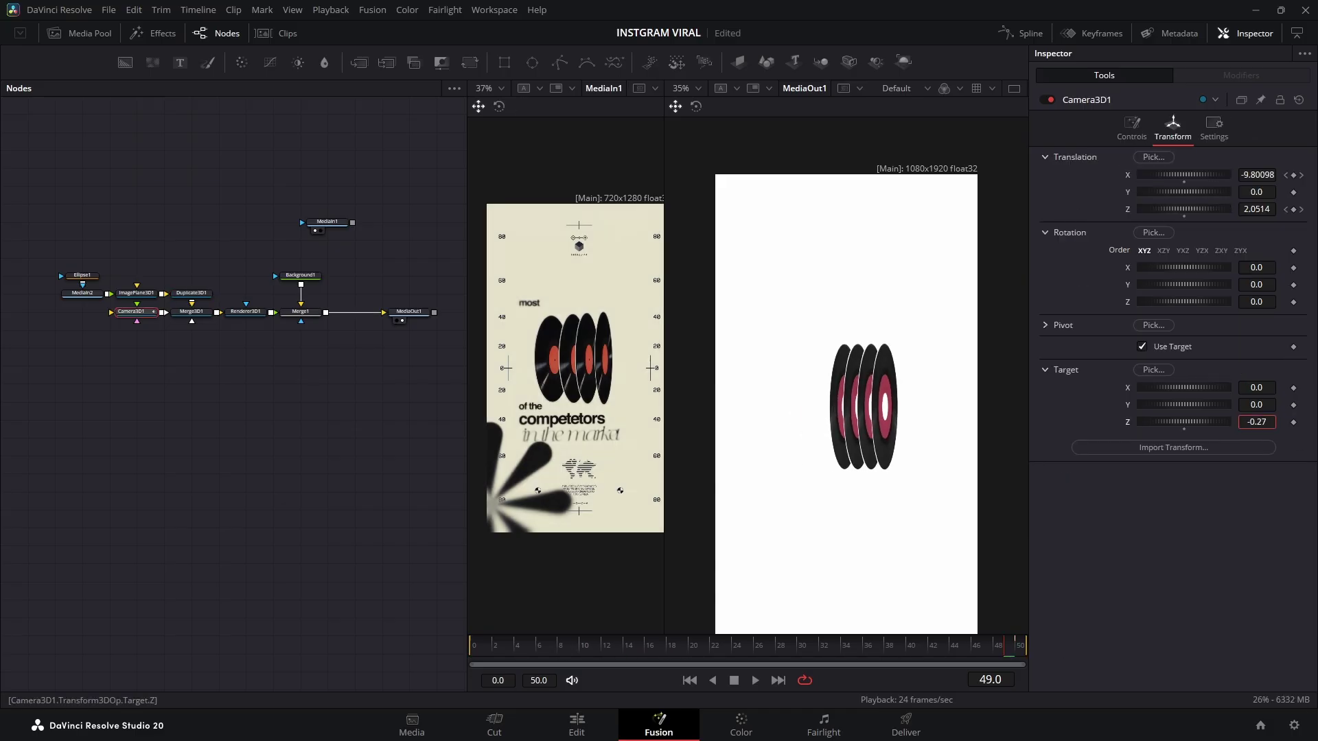
drag(558, 646, 424, 657)
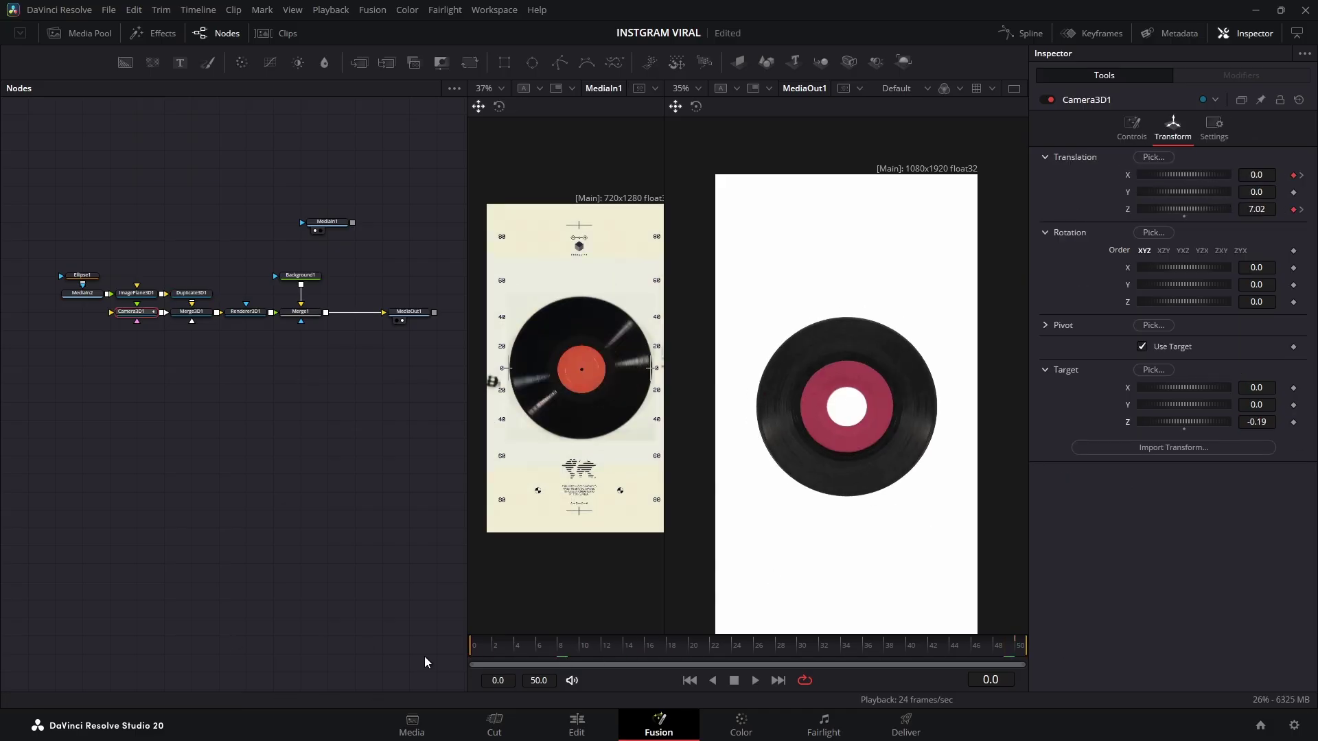
key(space)
key(space)
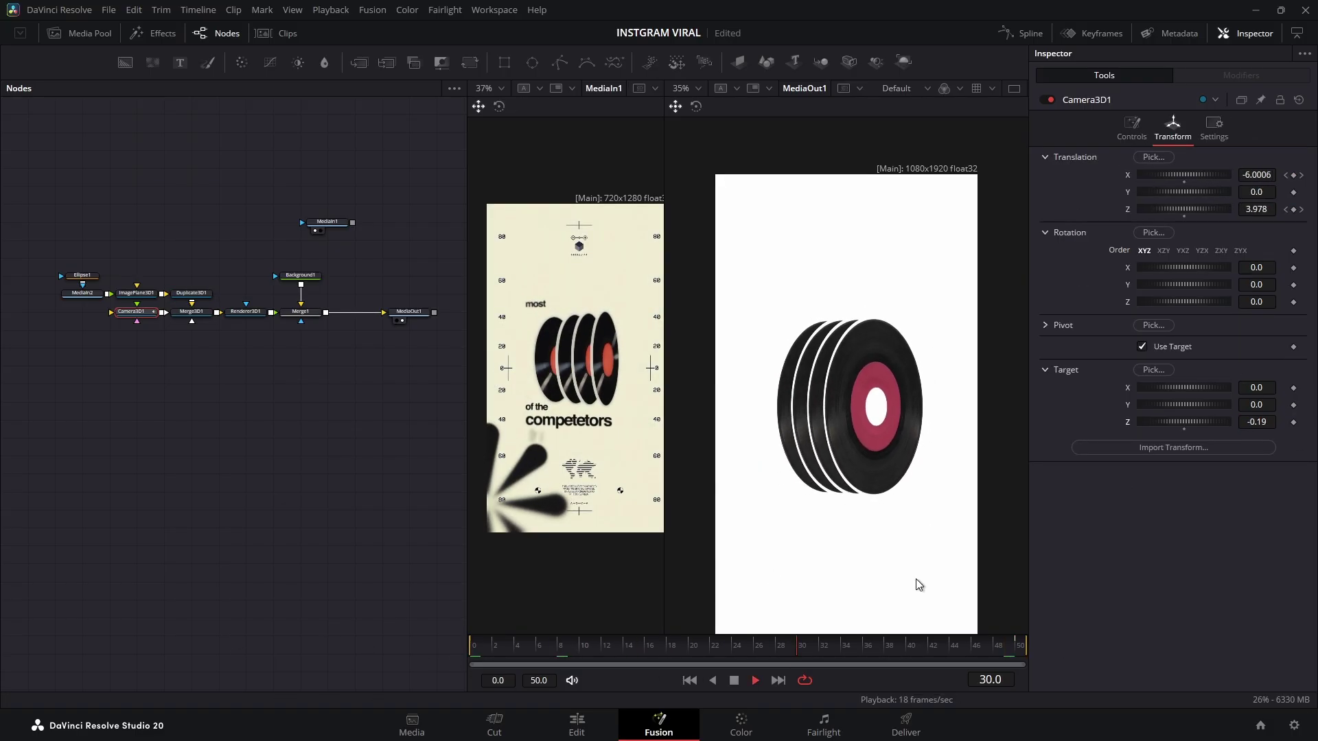
Display Merge3D1 and MediaOut1 side by side, and examine the camera's path in the 3D scene through frame 50
click(204, 314)
key(2)
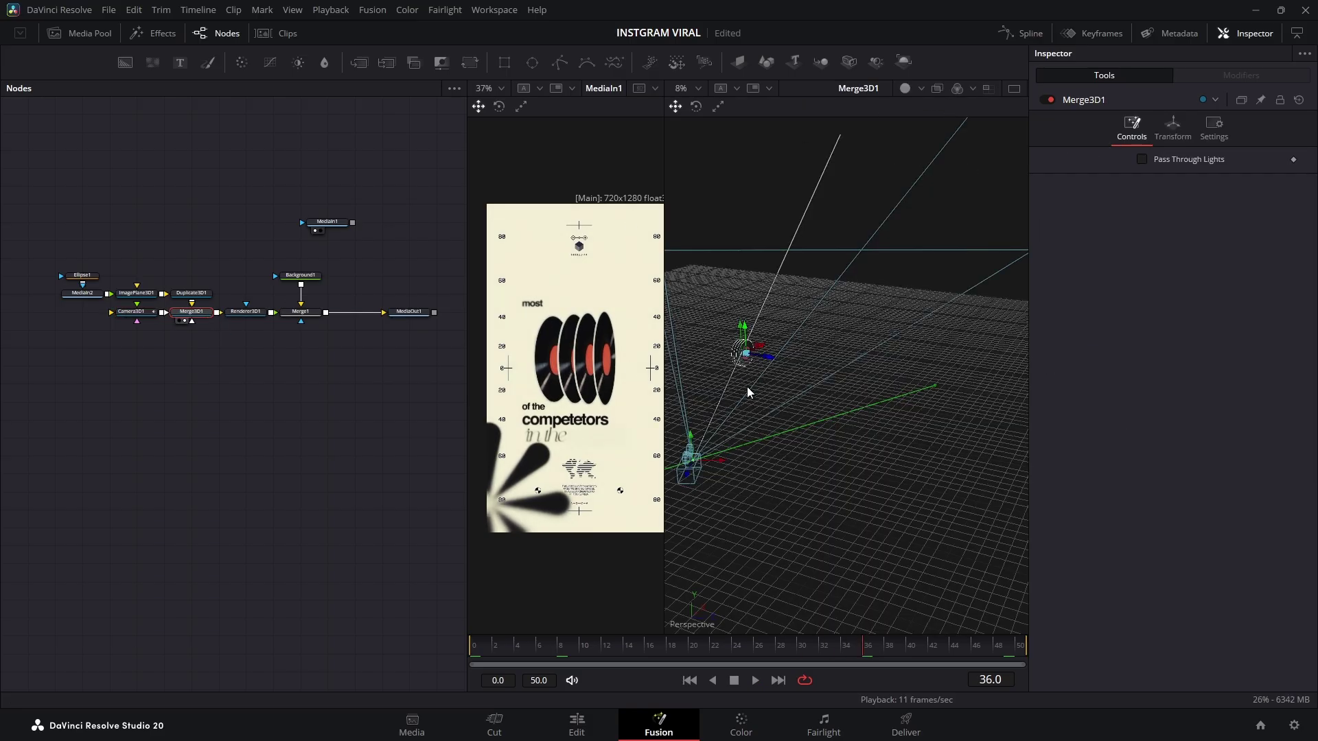
click(409, 312)
key(1)
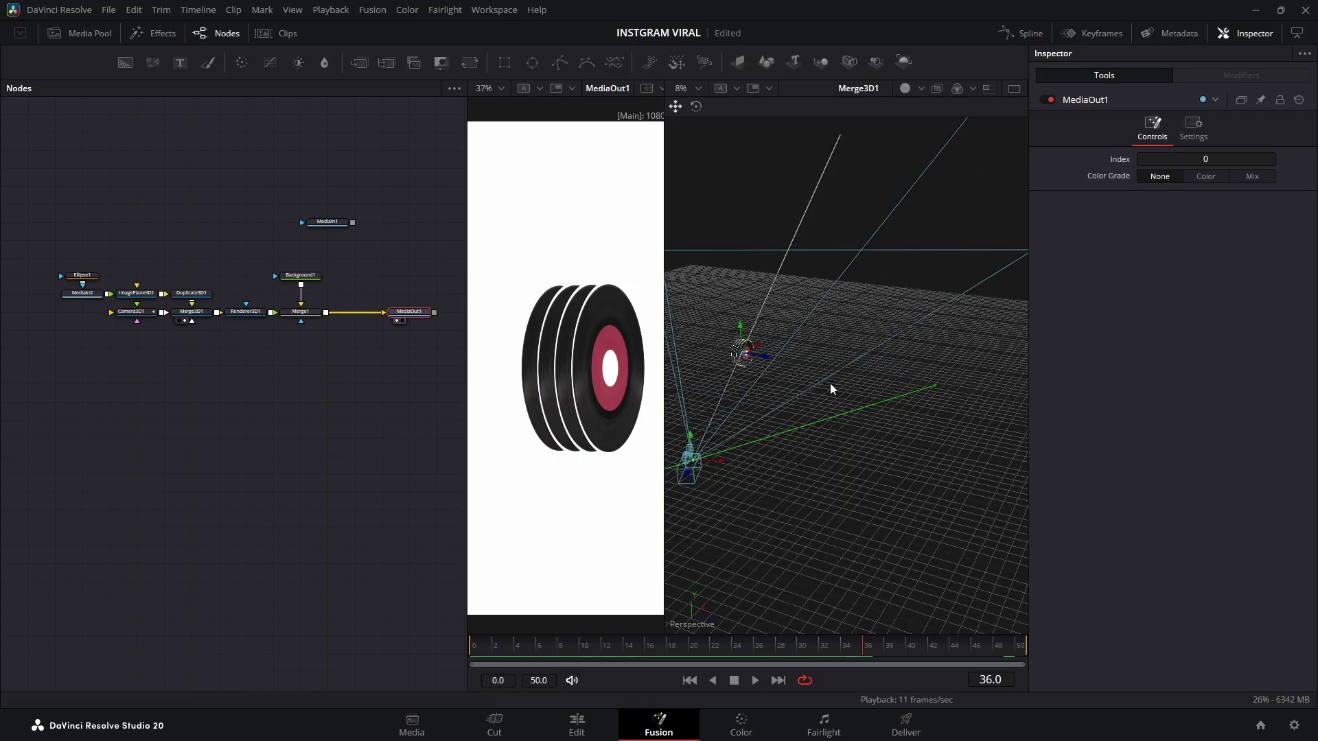
drag(737, 405, 780, 413)
drag(796, 648, 970, 648)
scroll(575, 395, down, 1)
click(1016, 646)
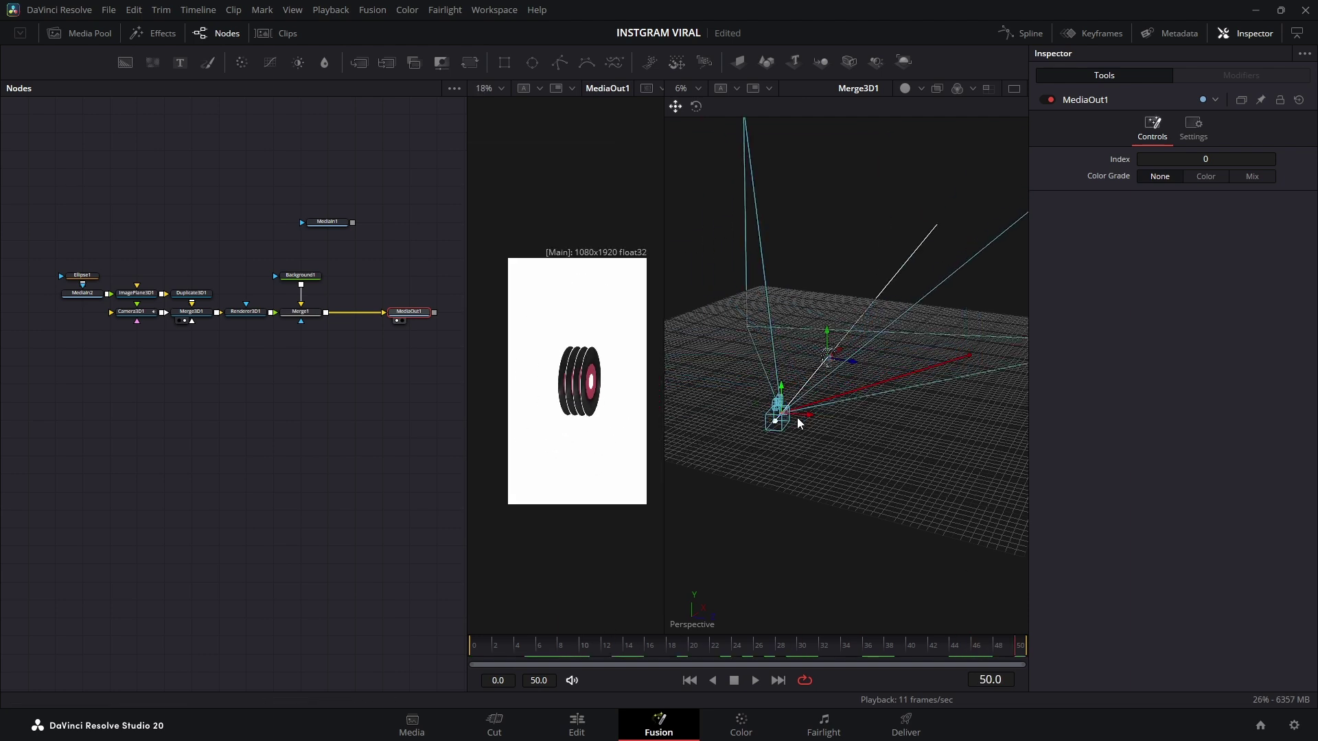
Play back the camera move, display MediaIn1 in place of Merge3D1, and scrub through the opening frames of the reference clip
drag(805, 415, 719, 483)
key(space)
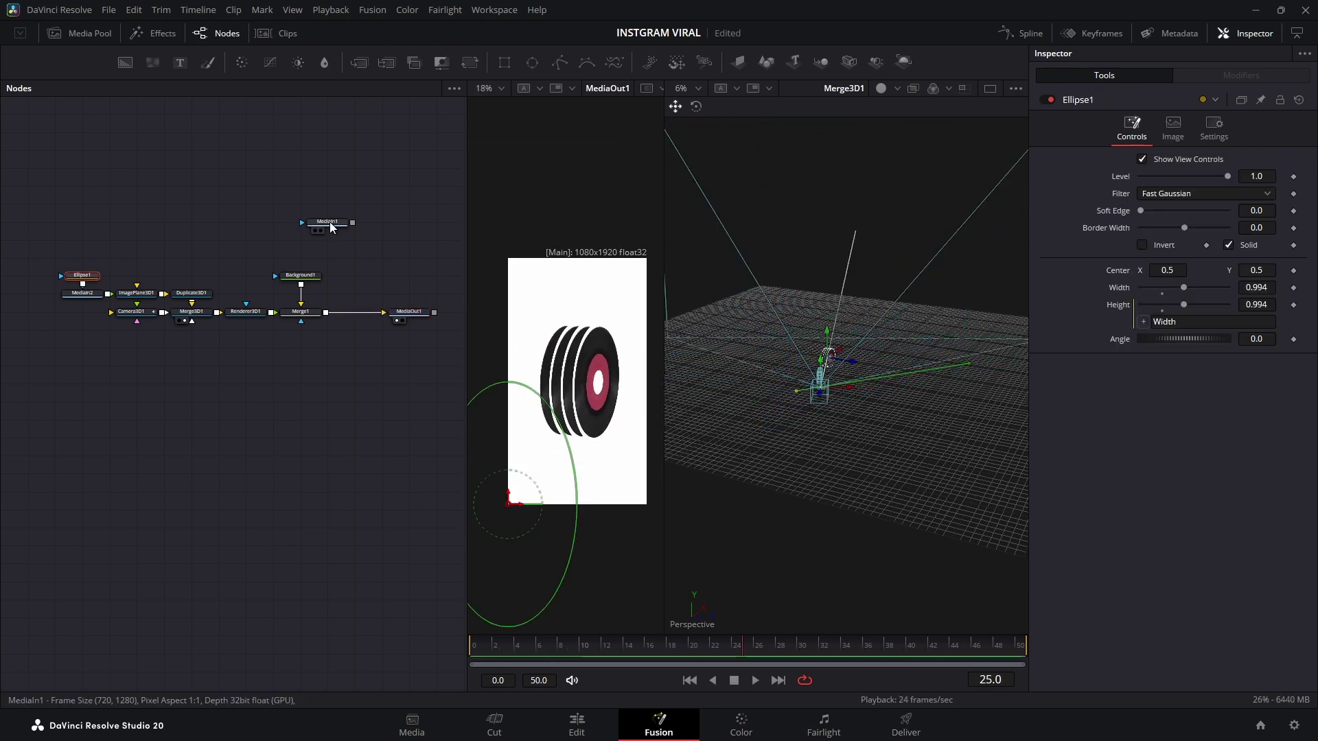
click(330, 221)
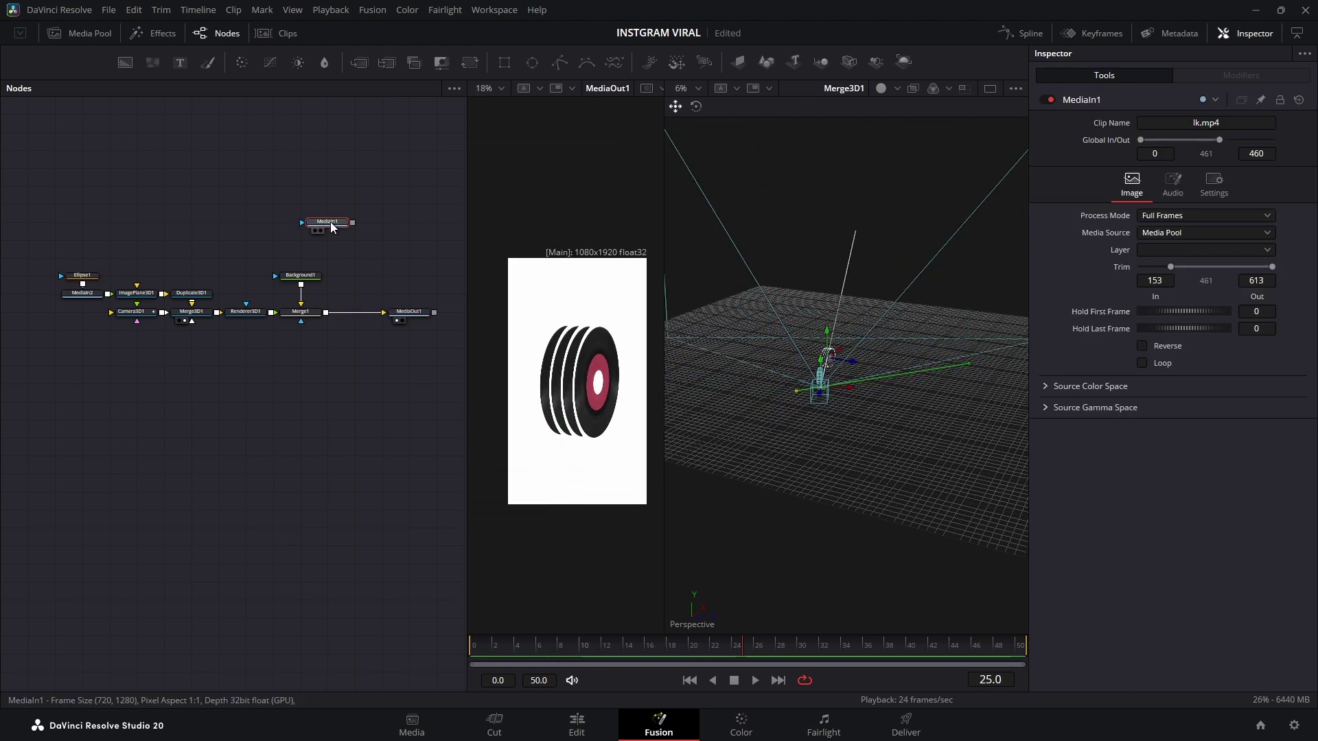
key(2)
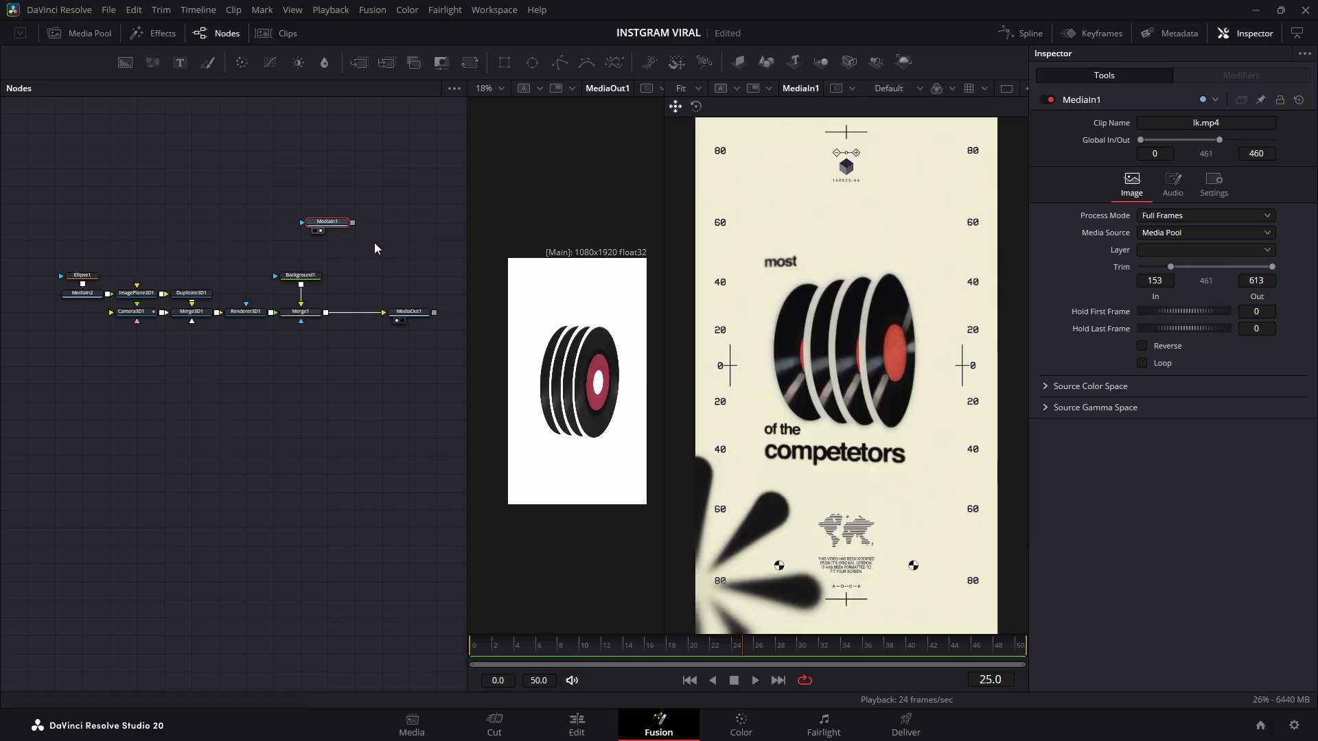
click(494, 649)
drag(500, 651, 578, 652)
Smooth all X Offset and Z Offset keyframes of Camera3D1 in the Spline editor with an ease of 100
click(134, 312)
click(1030, 33)
key(ctrl+a)
key(t)
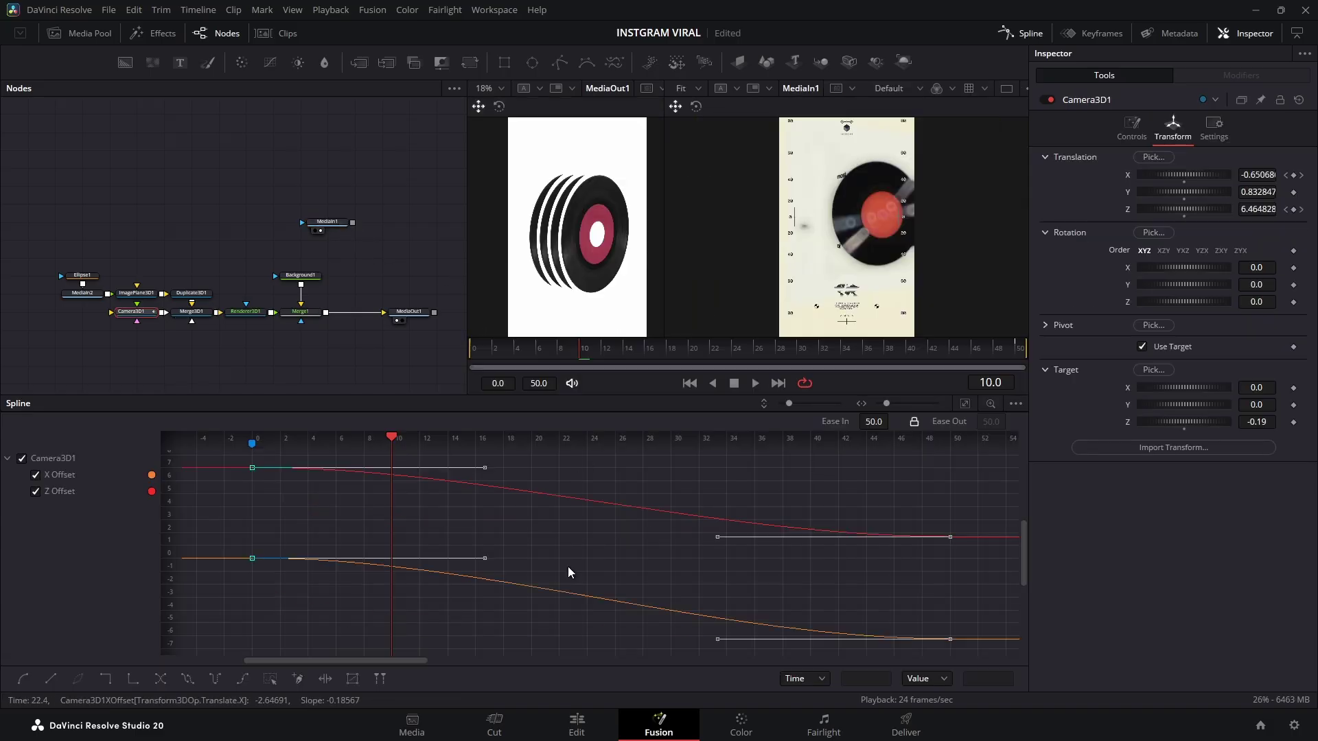
drag(825, 420, 870, 420)
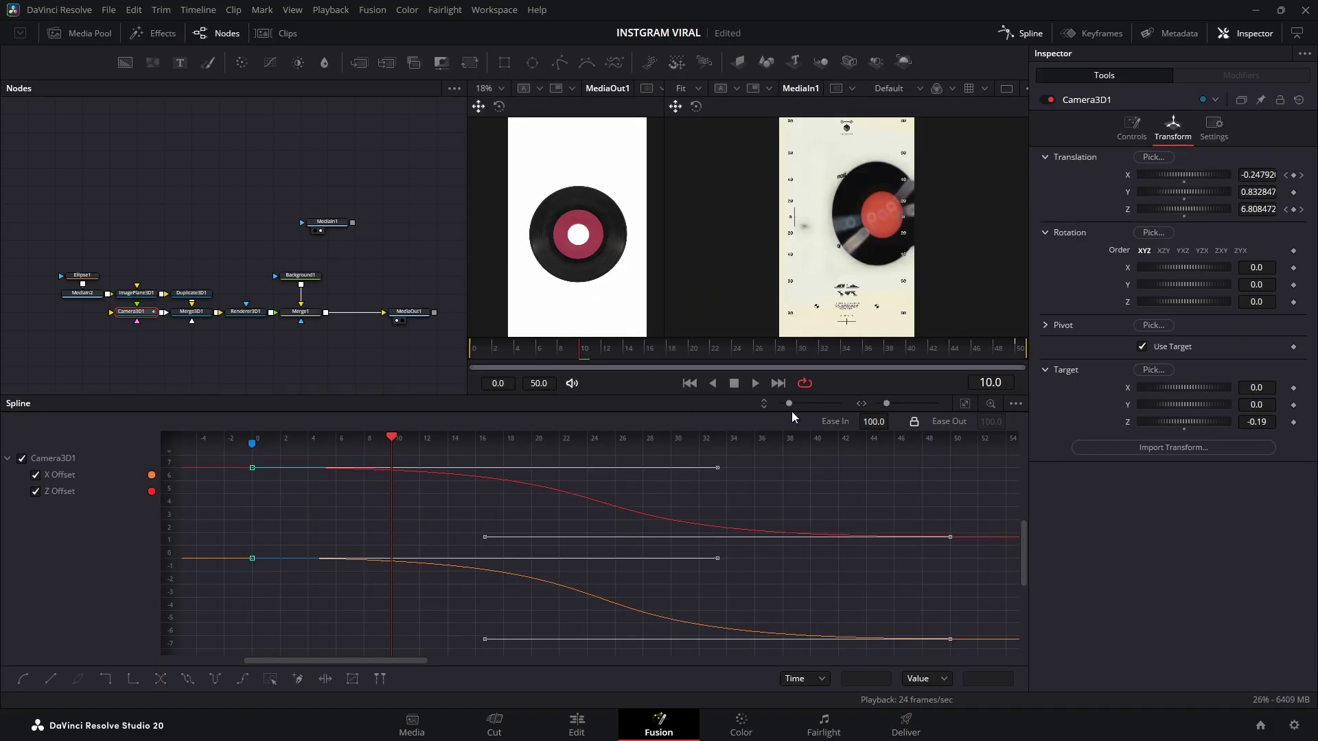
Shift the end keyframes of the camera curves to frame 32, play back the move, and adjust the camera's Z rotation
click(950, 537)
drag(949, 539, 699, 542)
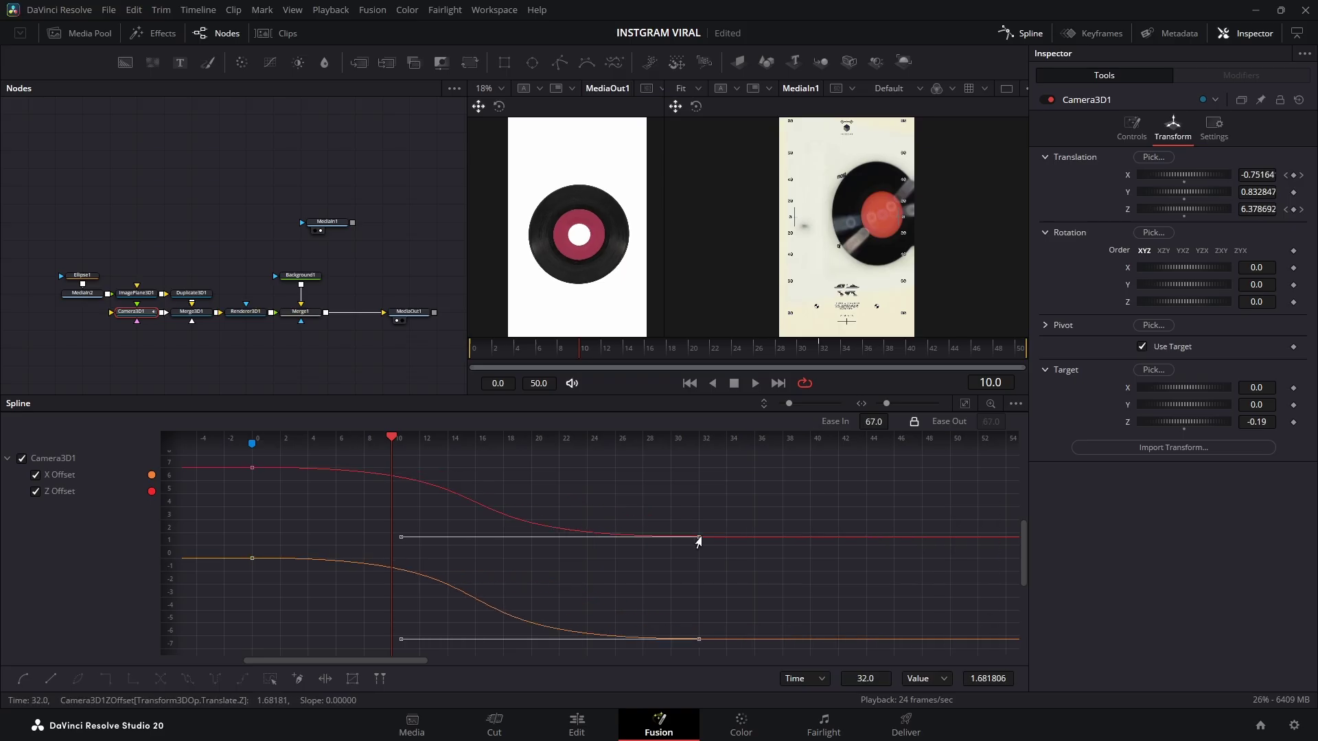
key(space)
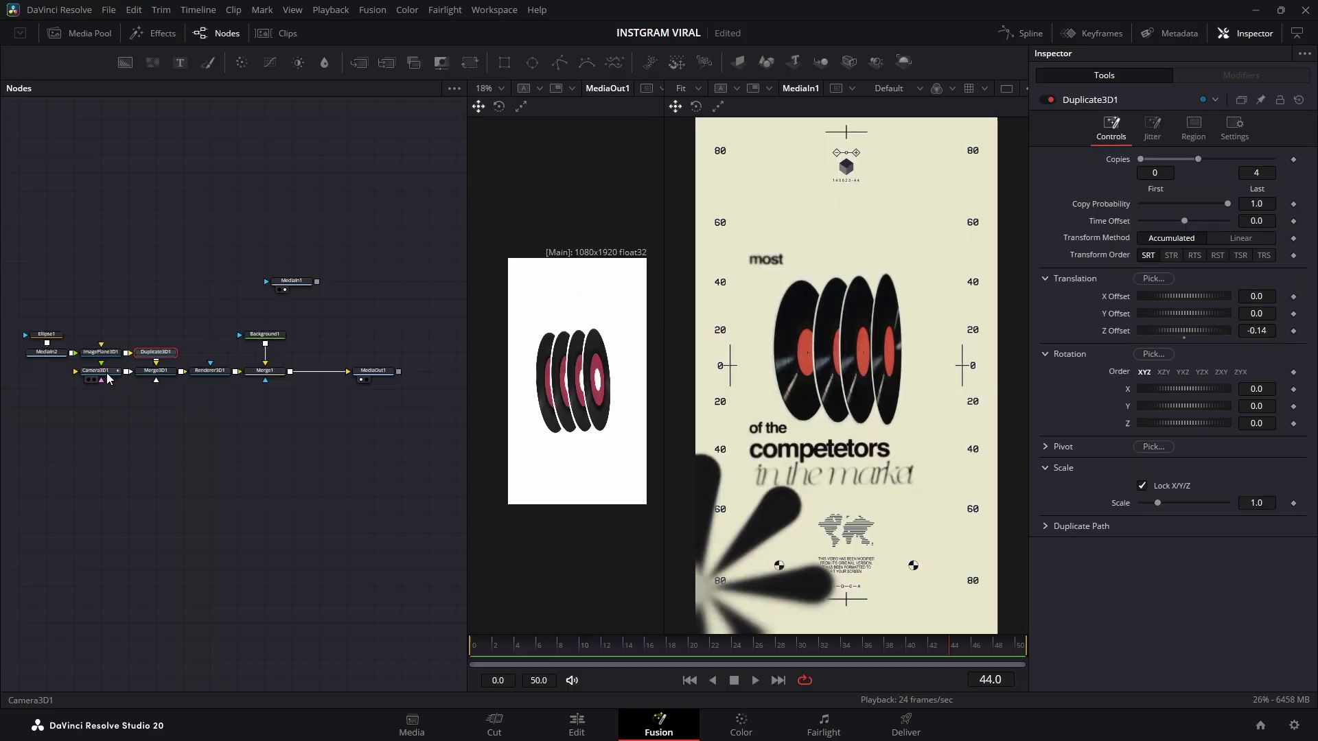
click(106, 374)
drag(1250, 306, 1262, 306)
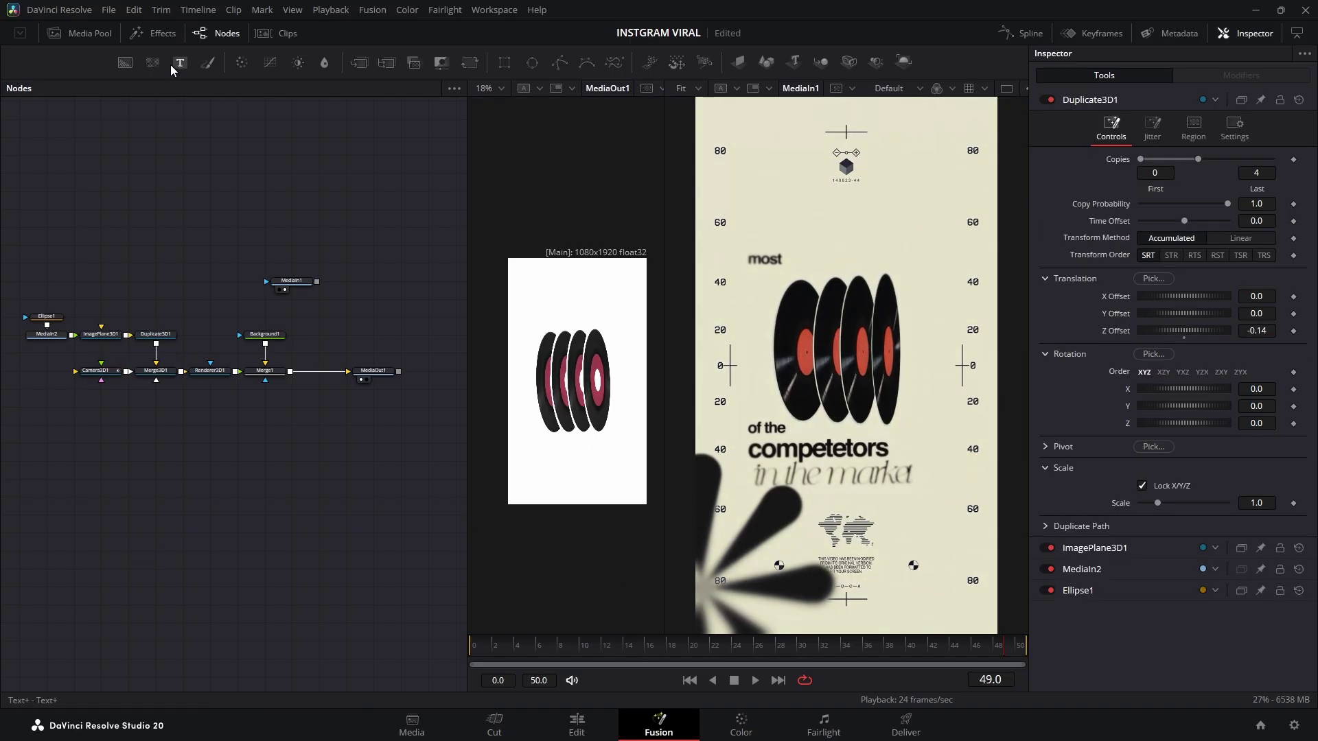
Add a Text+ node below the record nodes, followed by an ImagePlane3D, and connect the plane to Merge3D1
drag(49, 531, 75, 406)
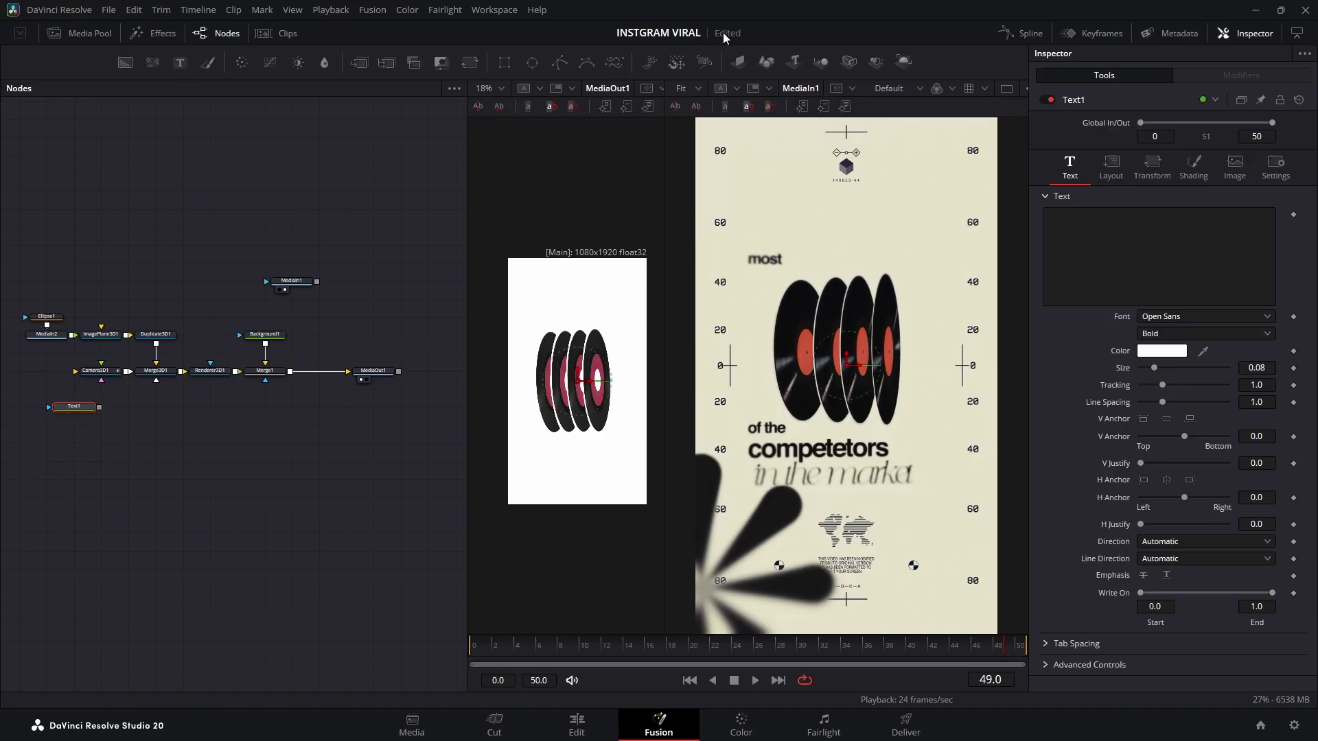
click(739, 63)
drag(154, 408, 157, 376)
Enter "most" as the text of Text1 and set its font to Helvetica
click(87, 407)
click(1125, 260)
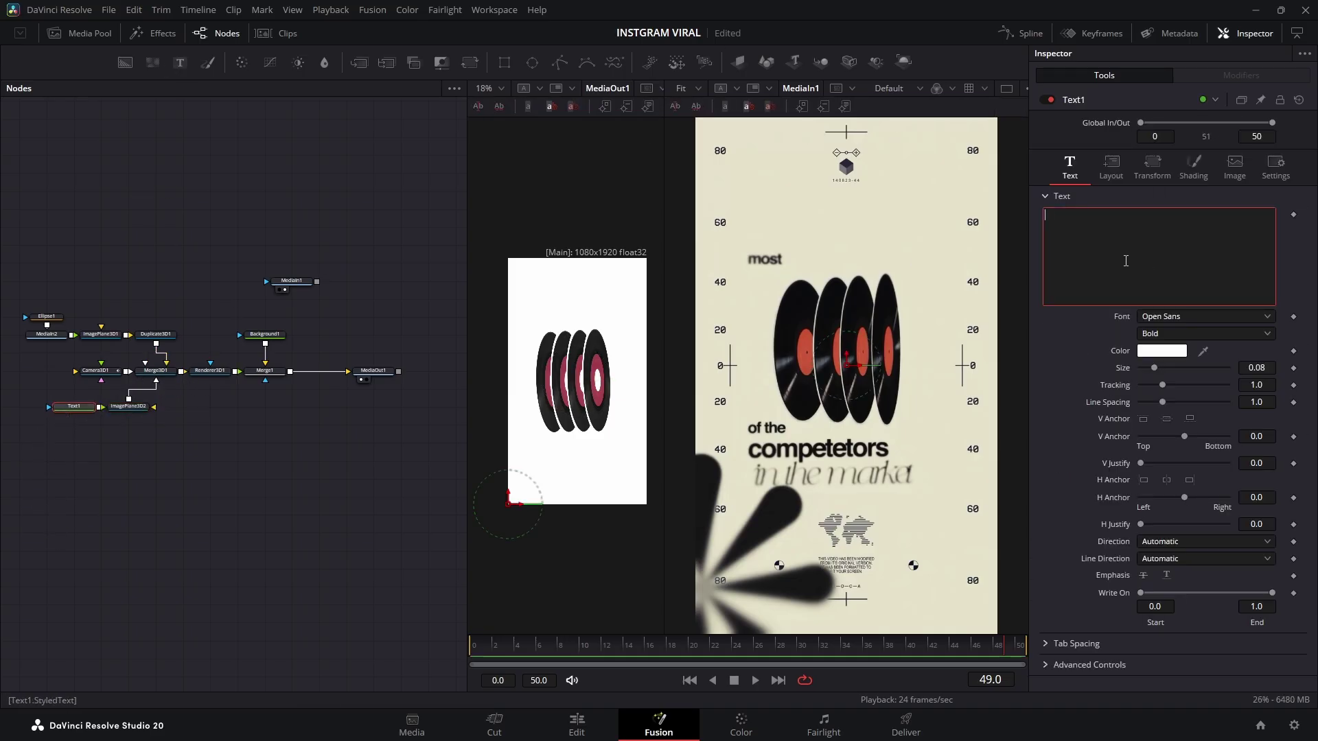
text(most)
click(1163, 317)
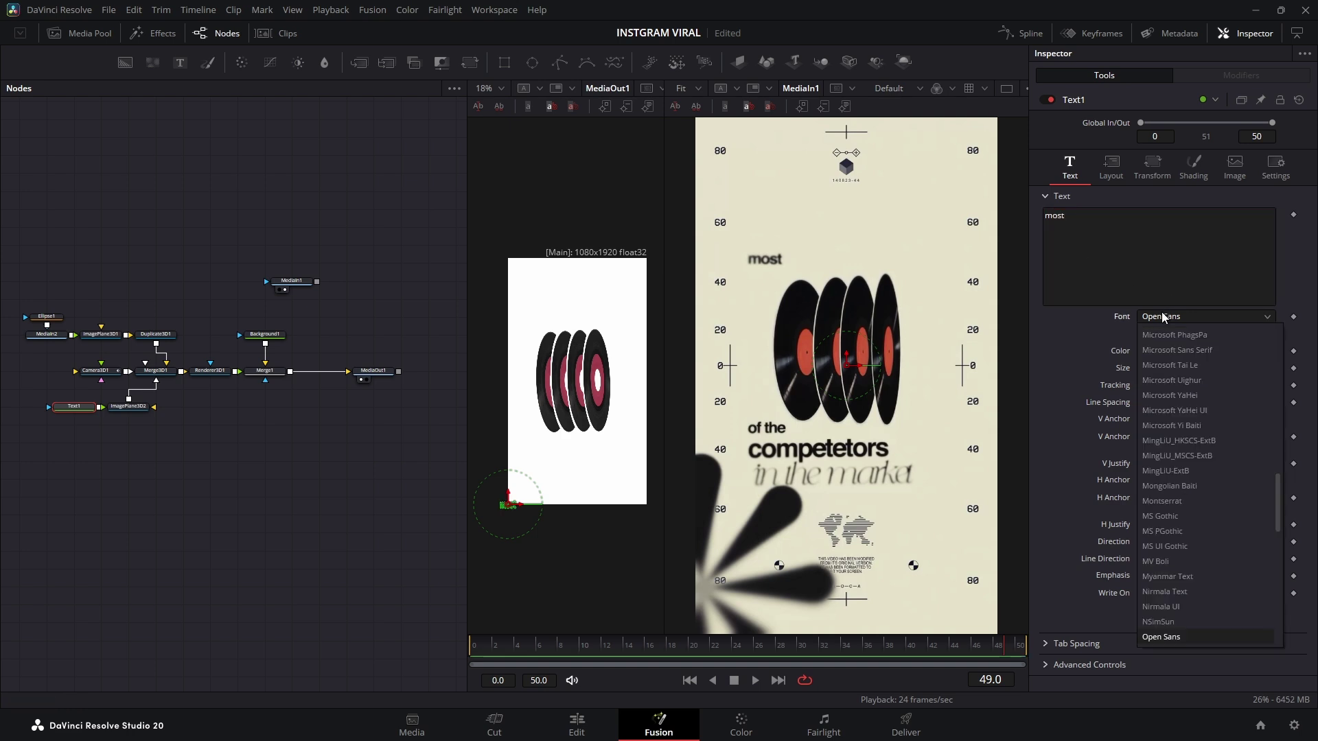
key(h)
click(1187, 336)
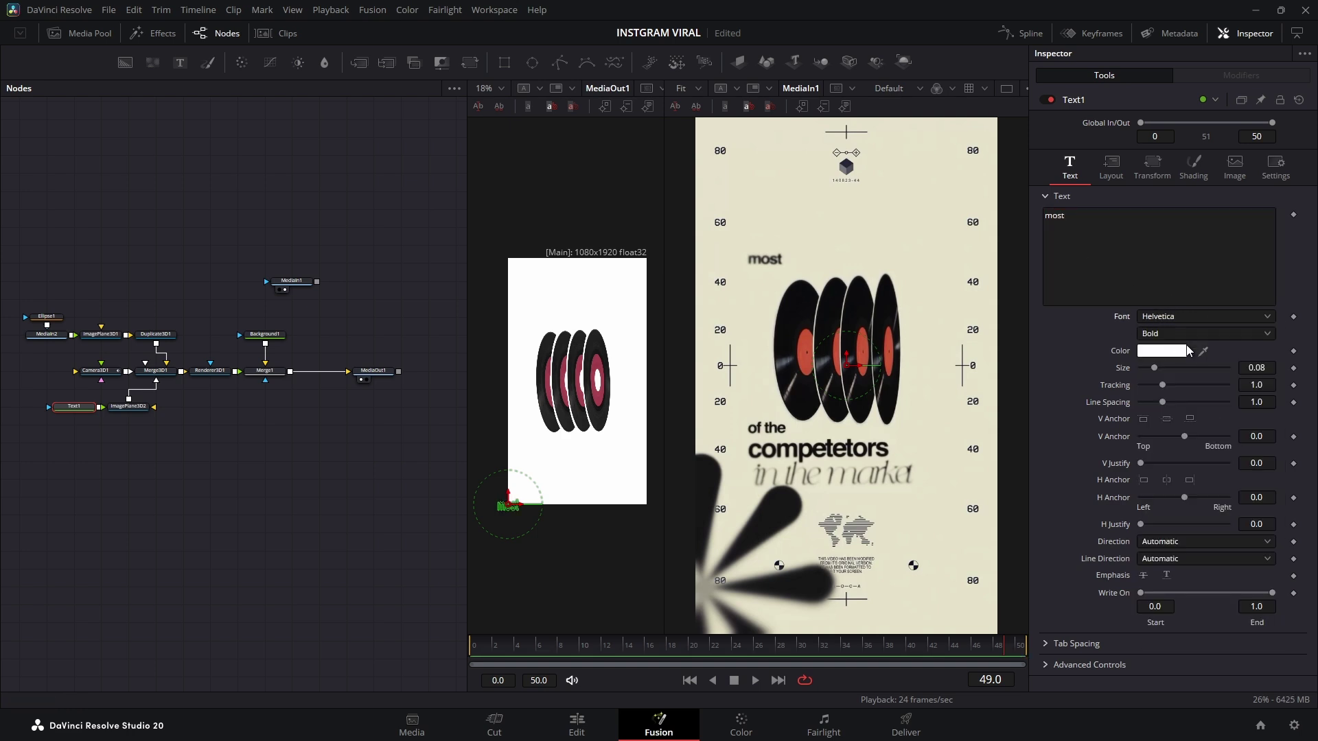
Color the "most" text black and set its font style to Bold Narrow Oblique
click(1177, 352)
click(814, 365)
click(782, 503)
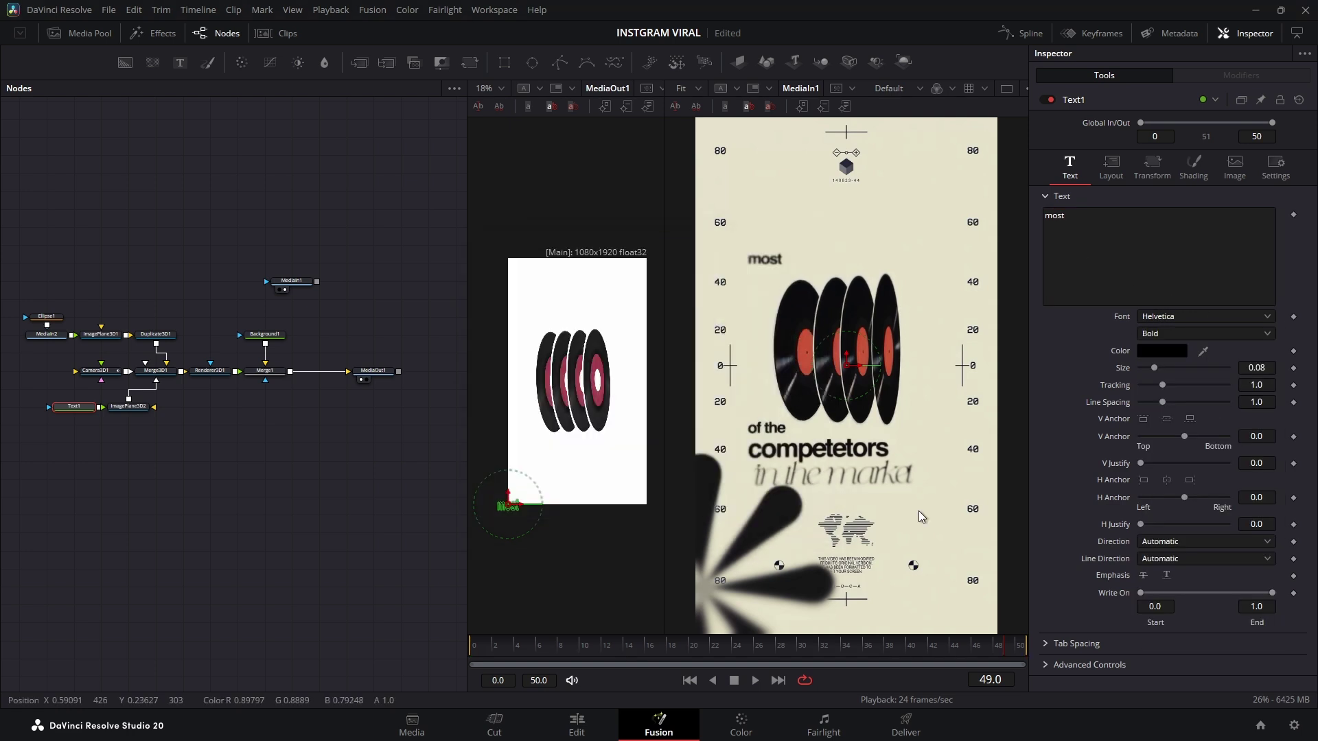
click(1166, 333)
click(1167, 381)
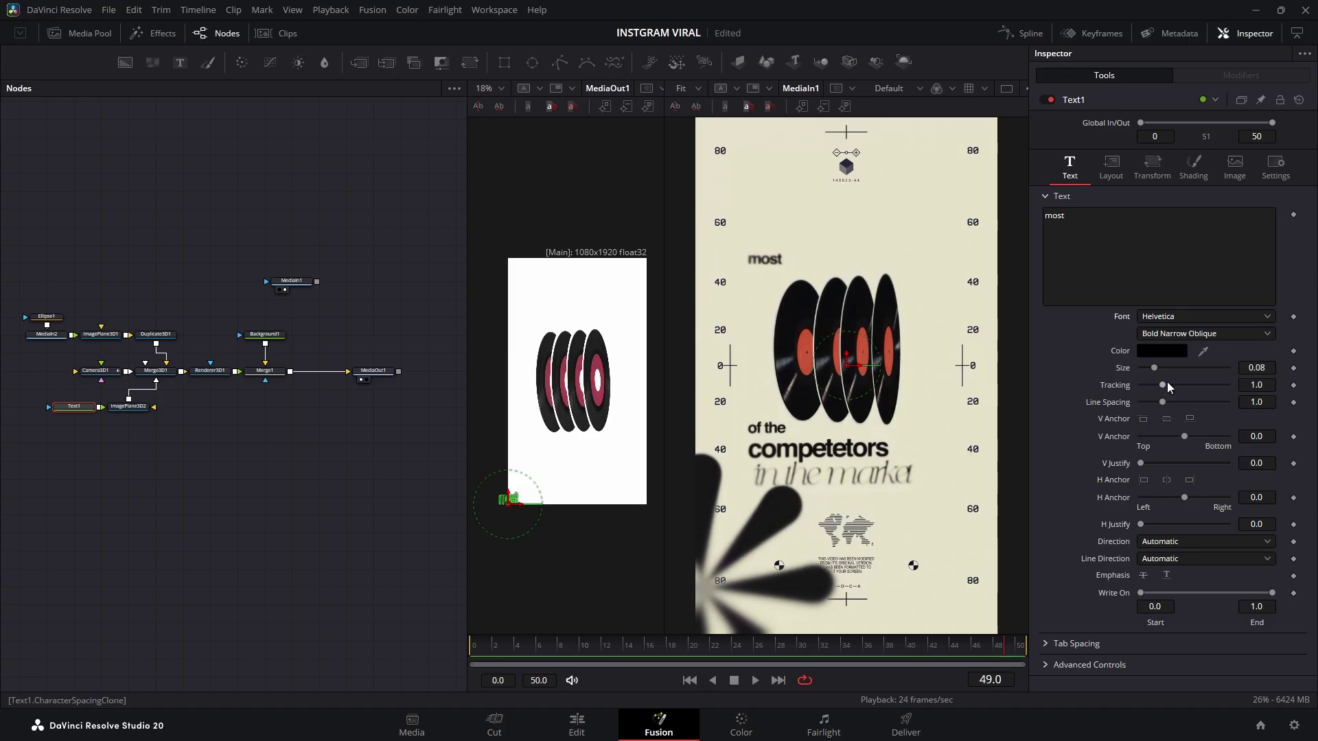
Set the Z translation of ImagePlane3D2 to 0.2 and turn its Y rotation to about -91.3
click(126, 411)
click(1194, 127)
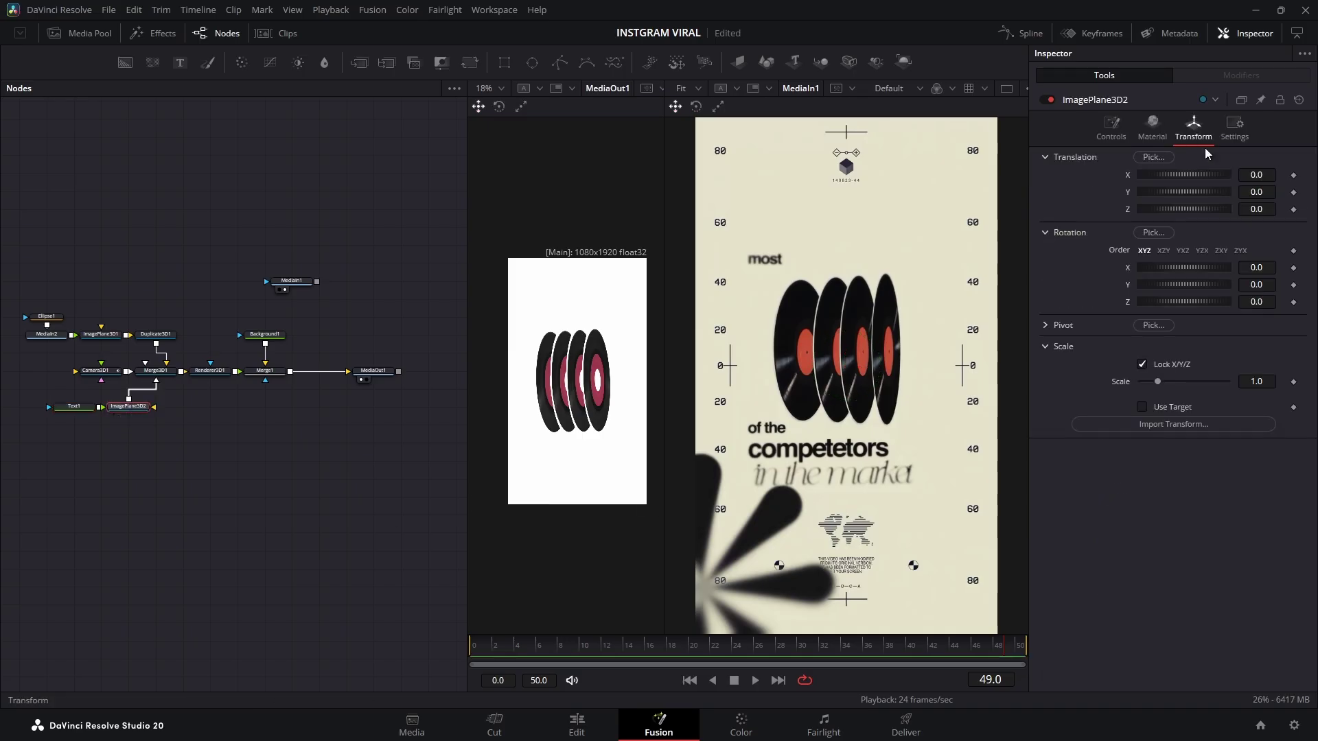
click(1265, 210)
text(0.21)
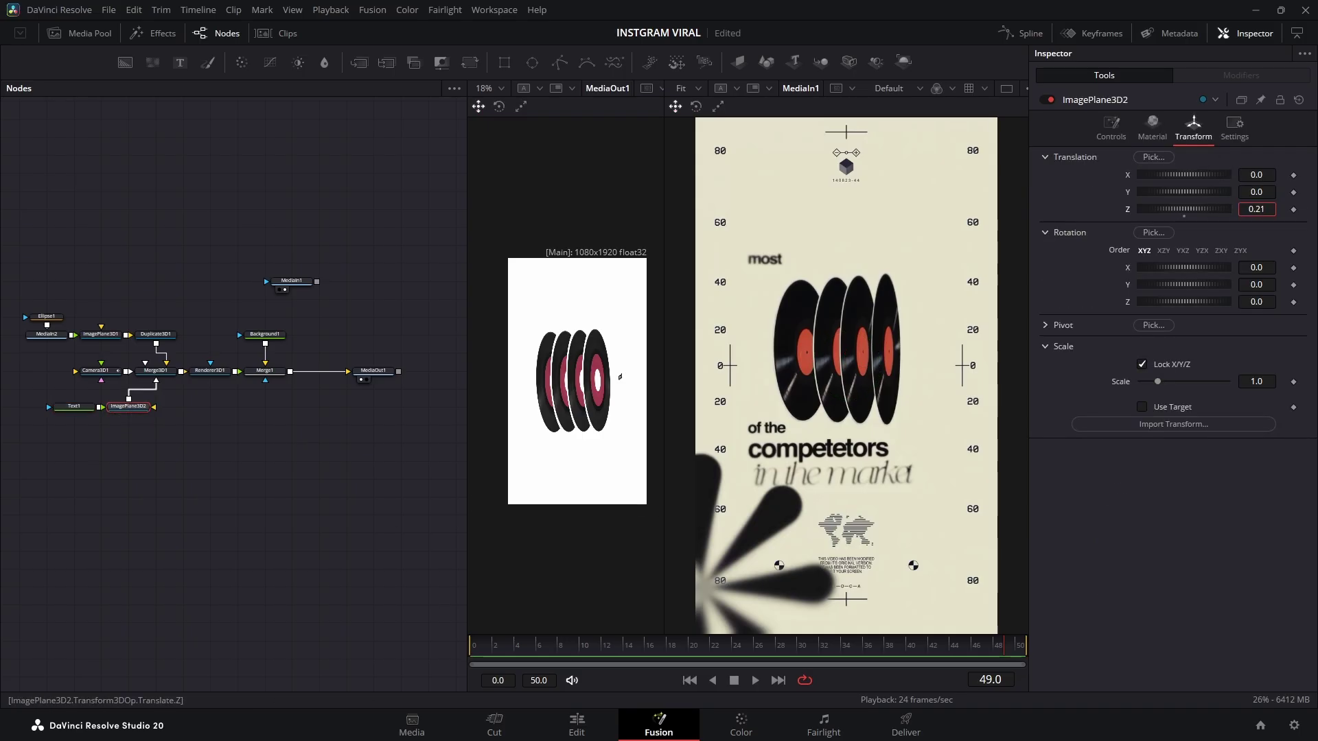
drag(1219, 286, 1191, 285)
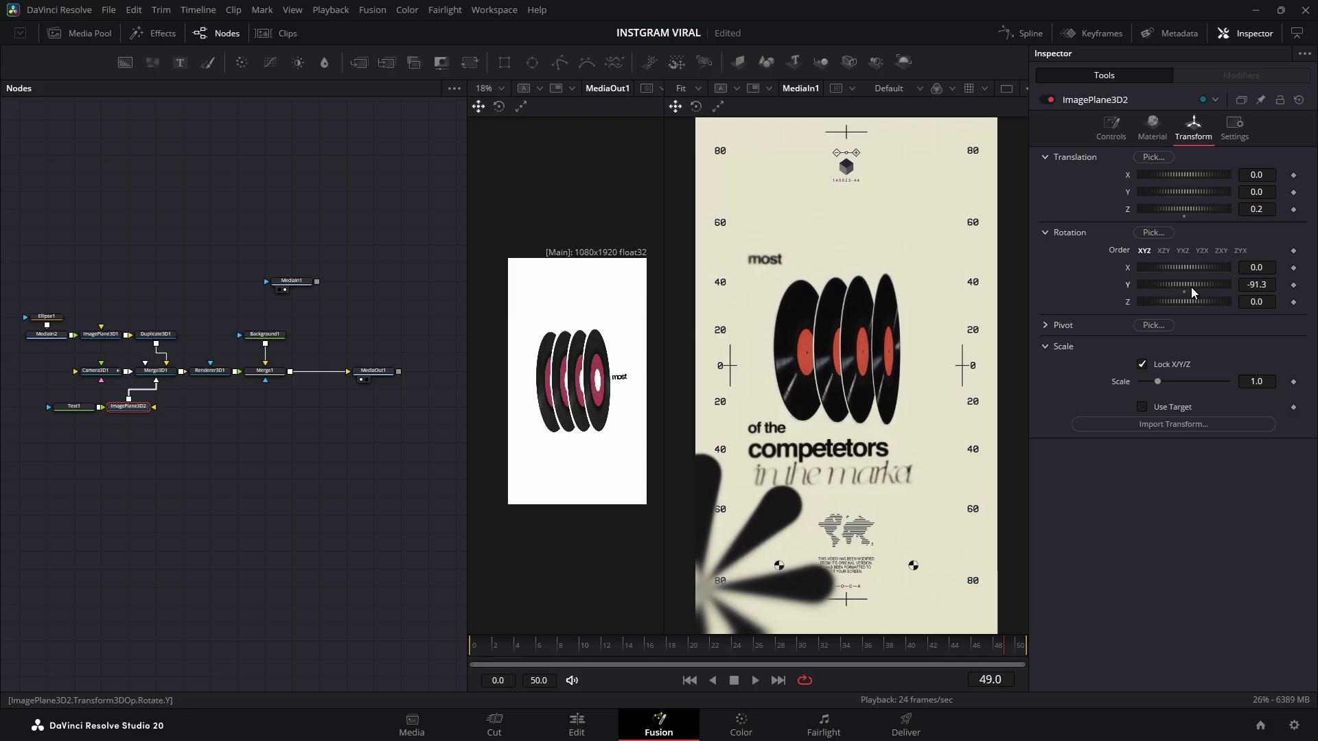
Swap the viewer contents so MediaOut1 fills the larger viewer and MediaIn1 the smaller one, with the reference enlarged
drag(372, 370, 755, 426)
drag(292, 281, 549, 555)
scroll(549, 555, up, 4)
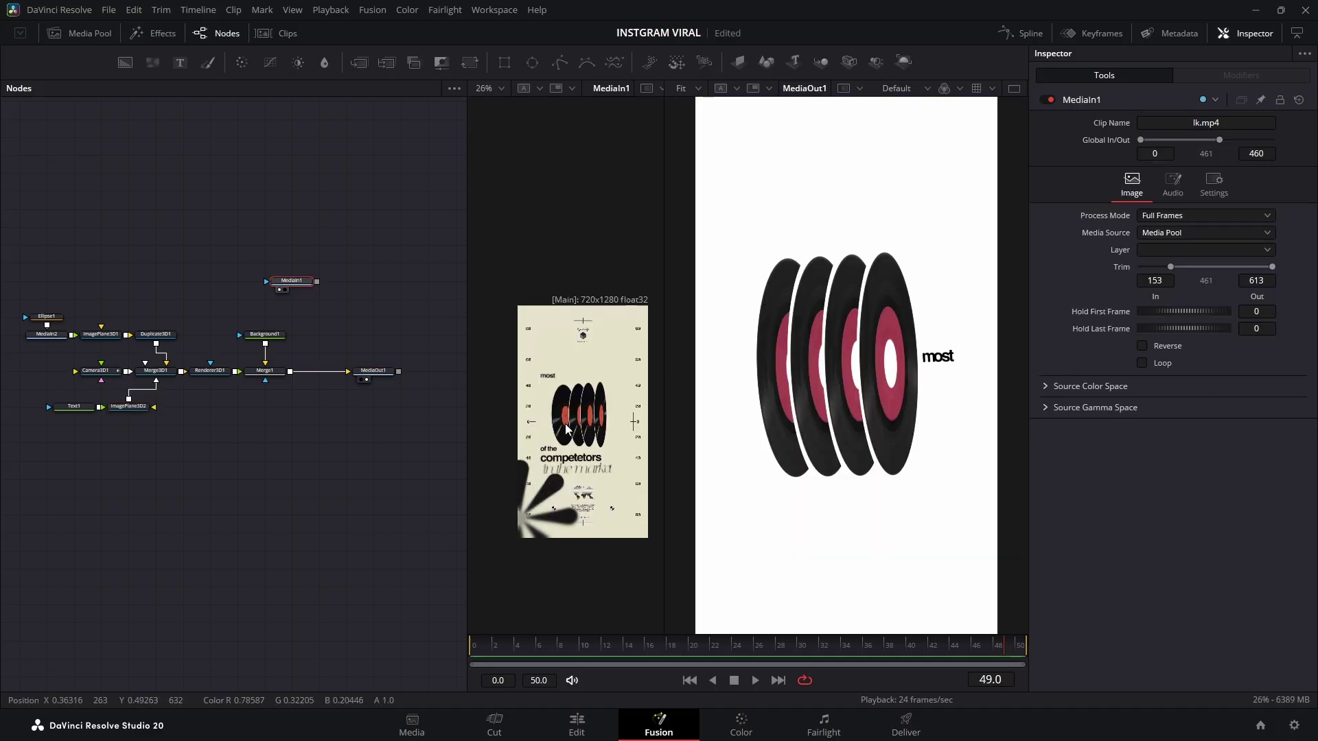
Place the "most" text above the records by setting ImagePlane3D2 to Y rotation -99.9, Y translation 0.529 and Z translation -0.6
click(129, 406)
drag(1256, 284, 1239, 284)
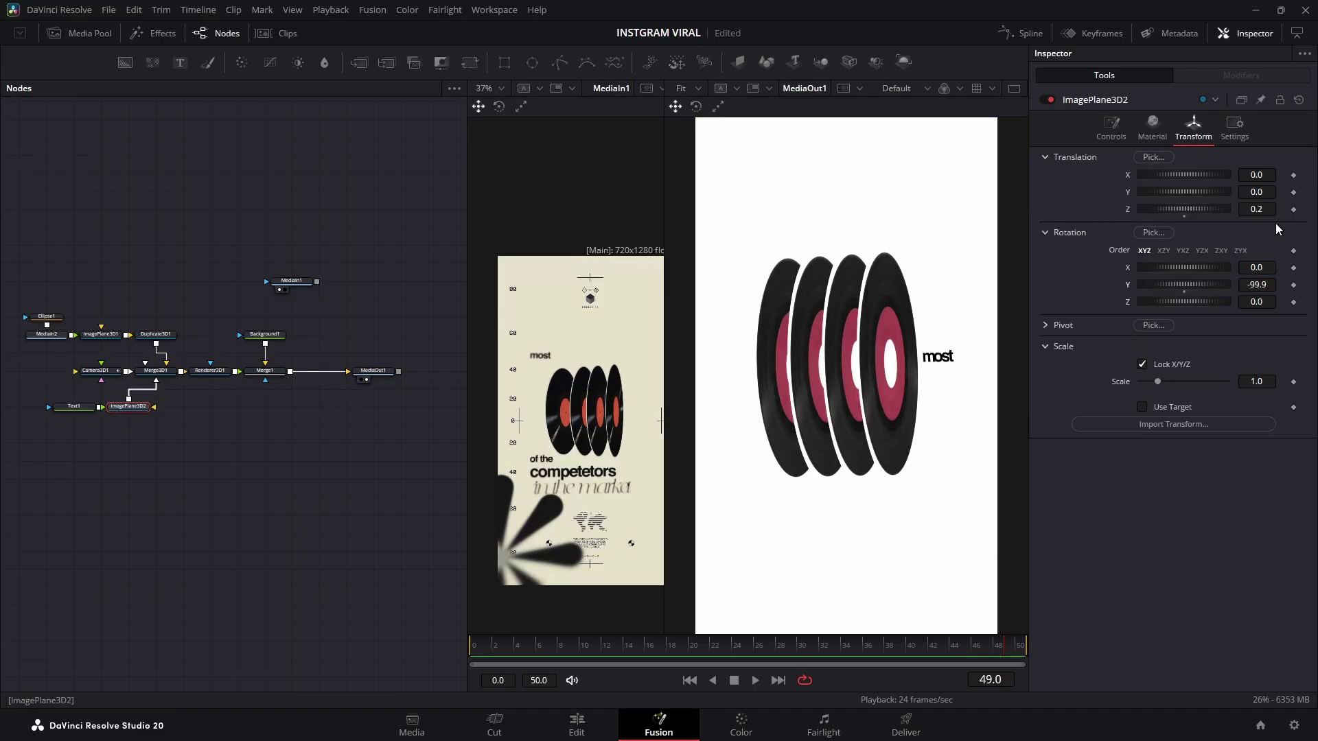
drag(1265, 209, 1304, 193)
scroll(869, 380, down, 2)
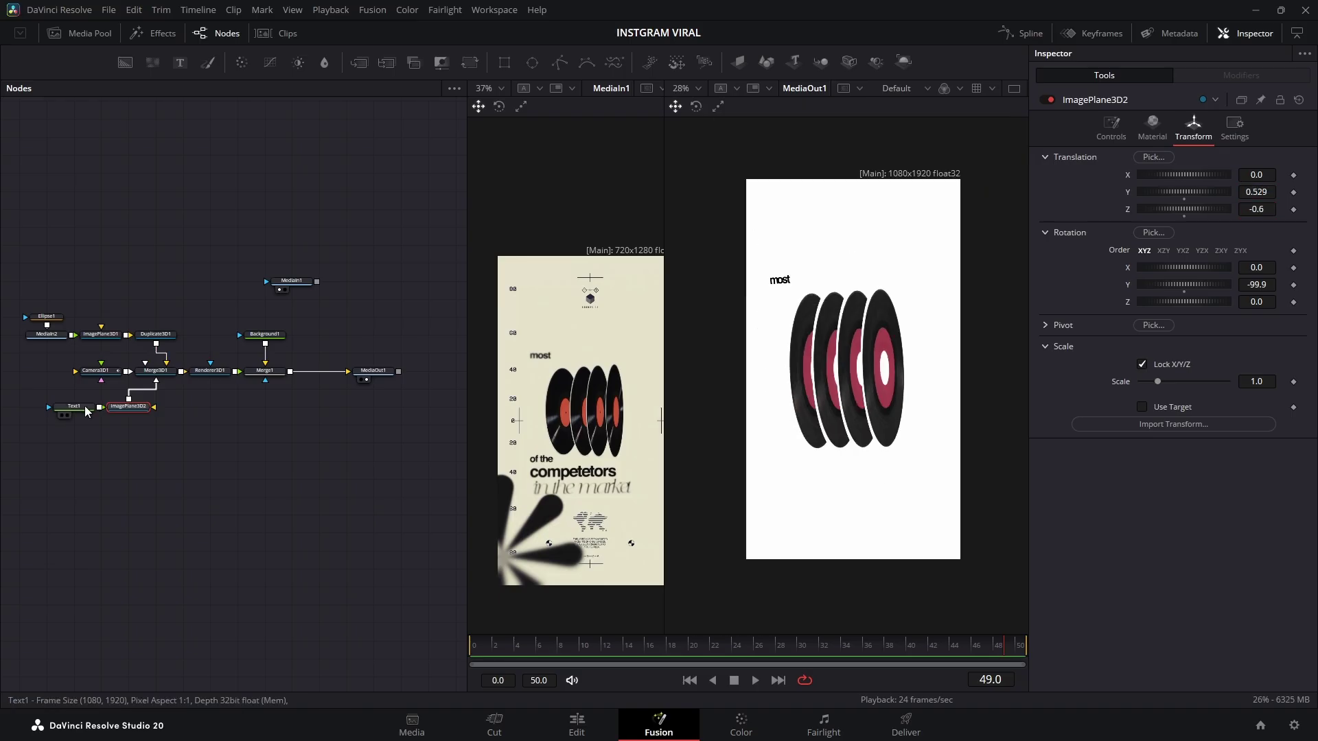
Set the Z rotation of Camera3D1 to -1.5, and at frame 32 set its X translation to about -7.2 and Z to about 1.32
click(100, 372)
drag(1260, 302, 1167, 302)
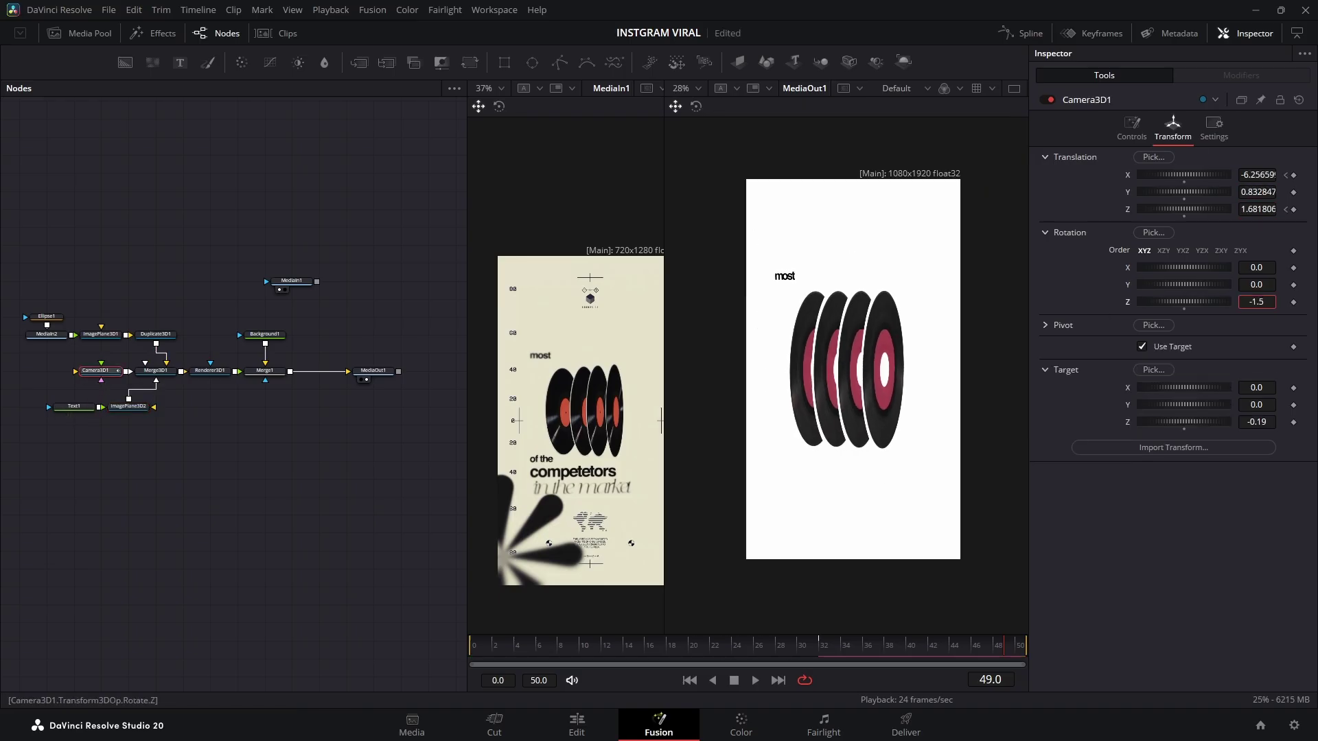
click(1286, 175)
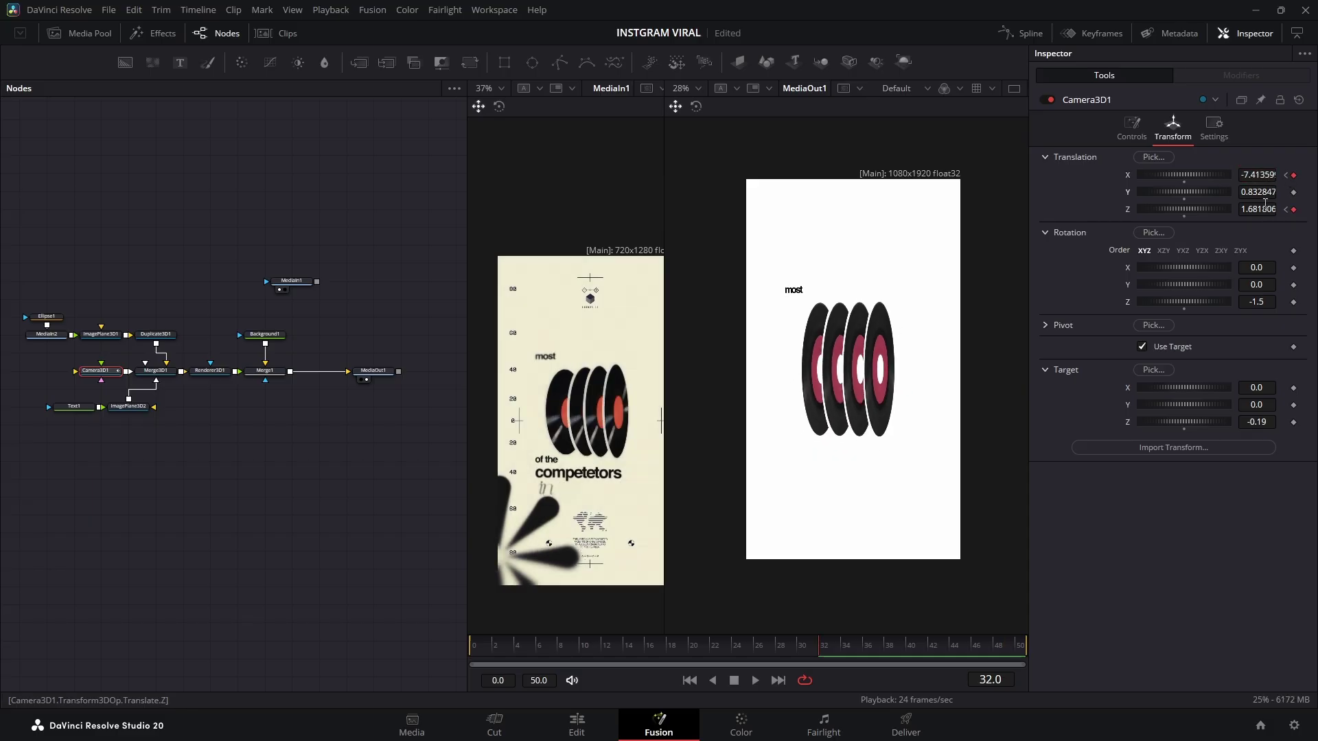
drag(1265, 206, 1282, 174)
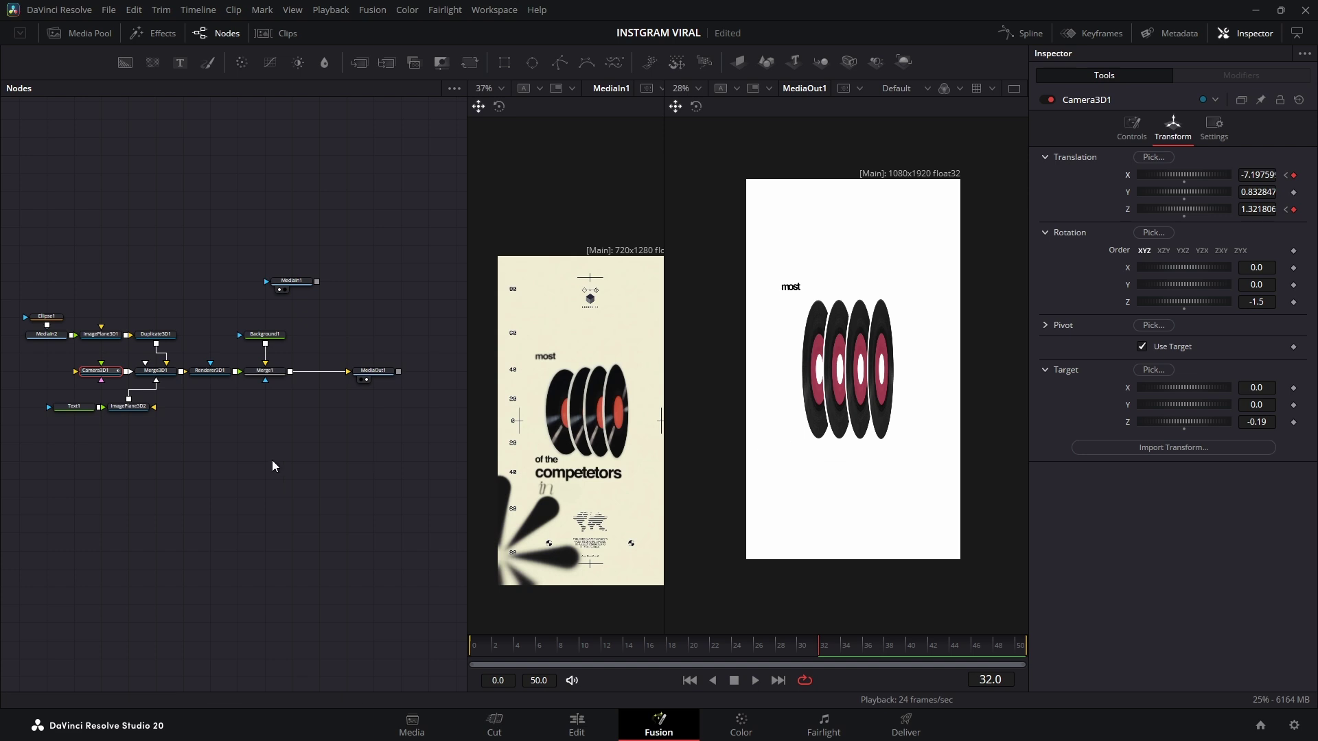
Make room after MediaIn2, insert a ColorCorrector there, and shift the record label's color to blue
drag(197, 473, 256, 504)
drag(72, 333, 127, 378)
drag(105, 367, 52, 367)
click(51, 367)
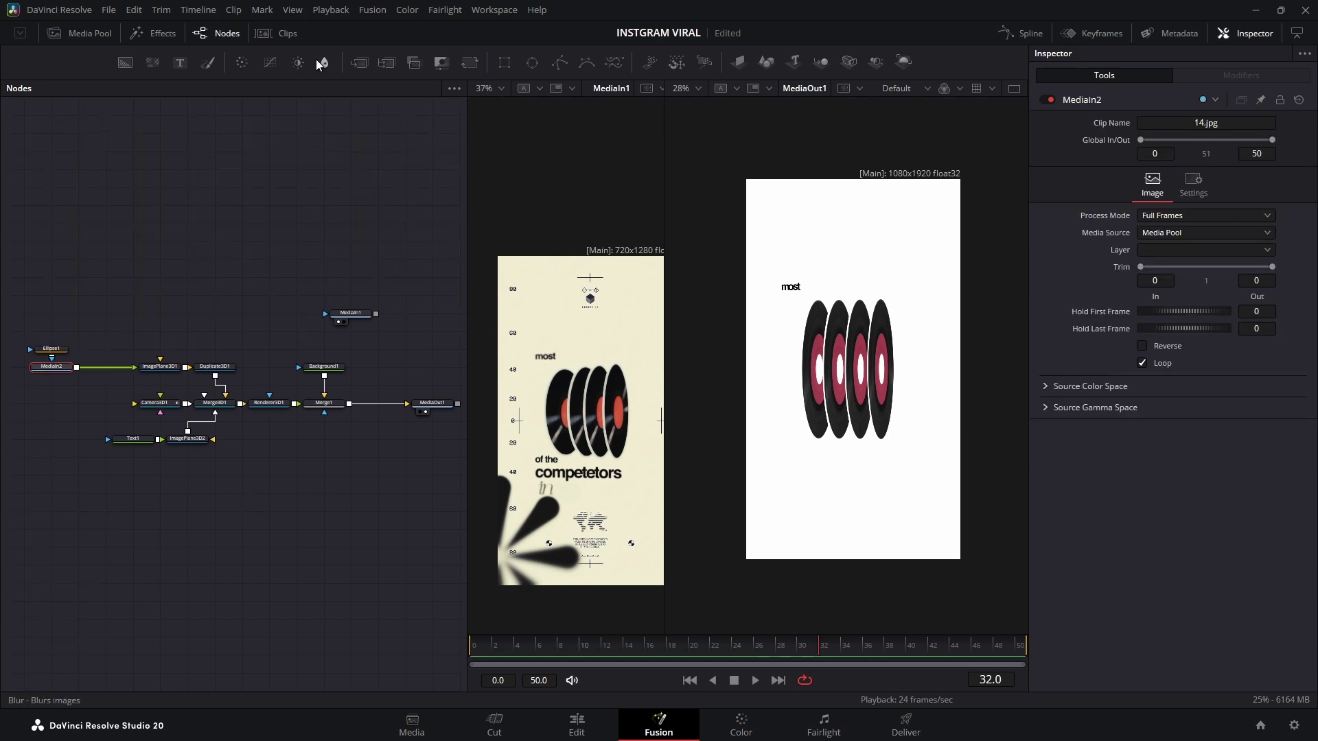
click(241, 63)
mouse_move(1184, 382)
mouse_down()
mouse_move(1201, 383)
mouse_move(1169, 385)
mouse_up()
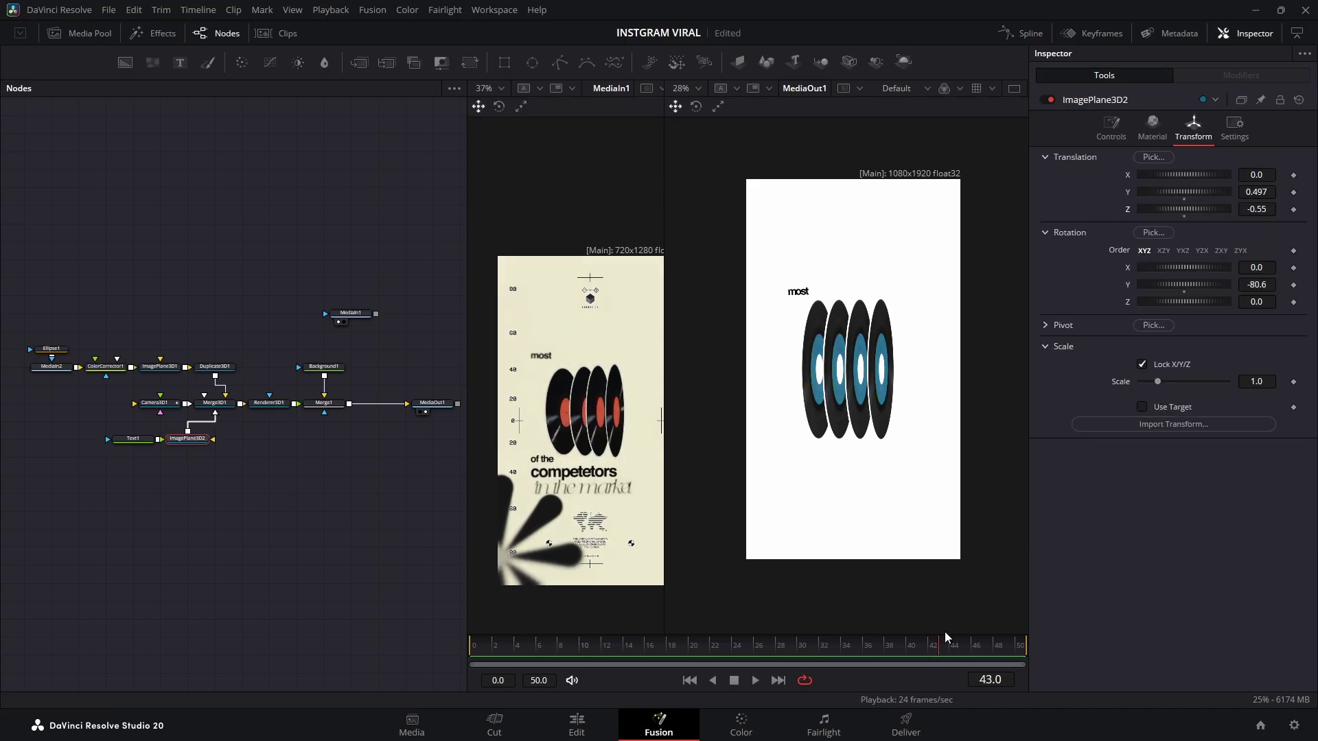
Keyframe the Y translation of ImagePlane3D2 from 0.434 at frame 0 to 0.525 at frame 26
drag(945, 638, 470, 637)
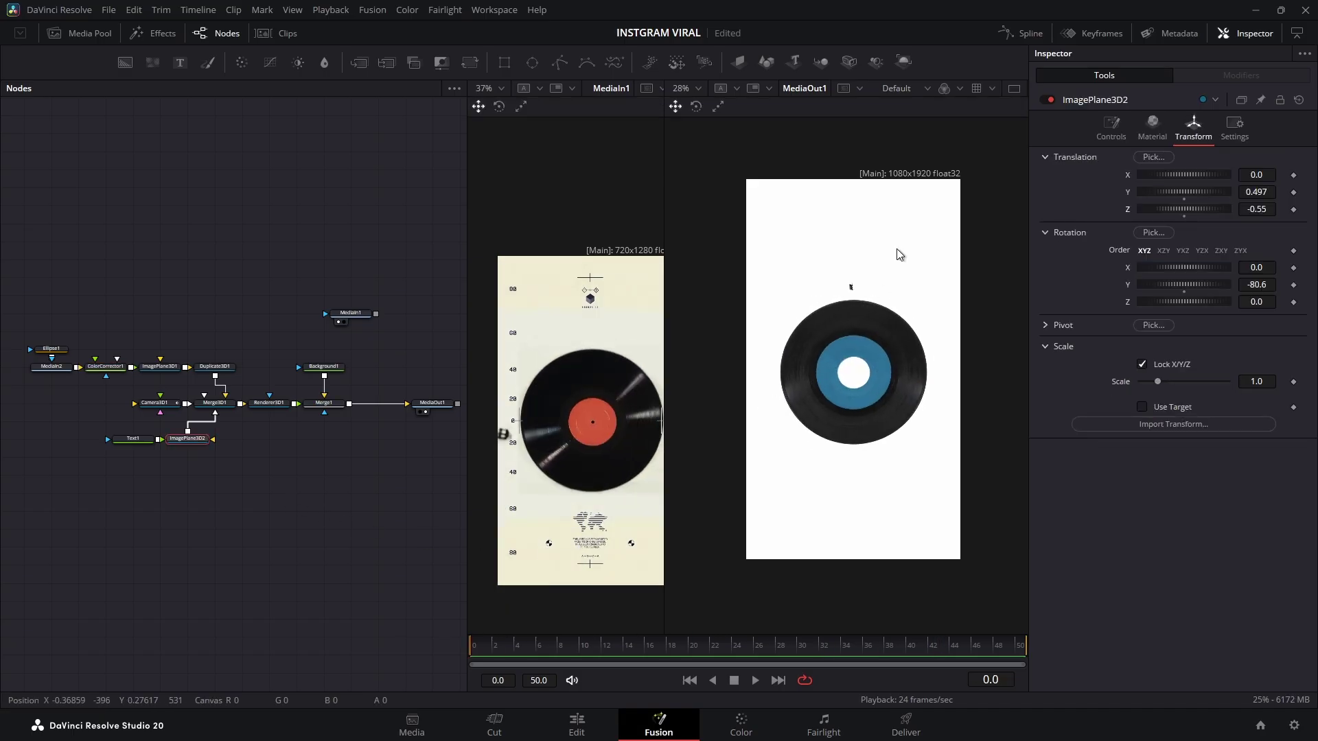
click(1294, 192)
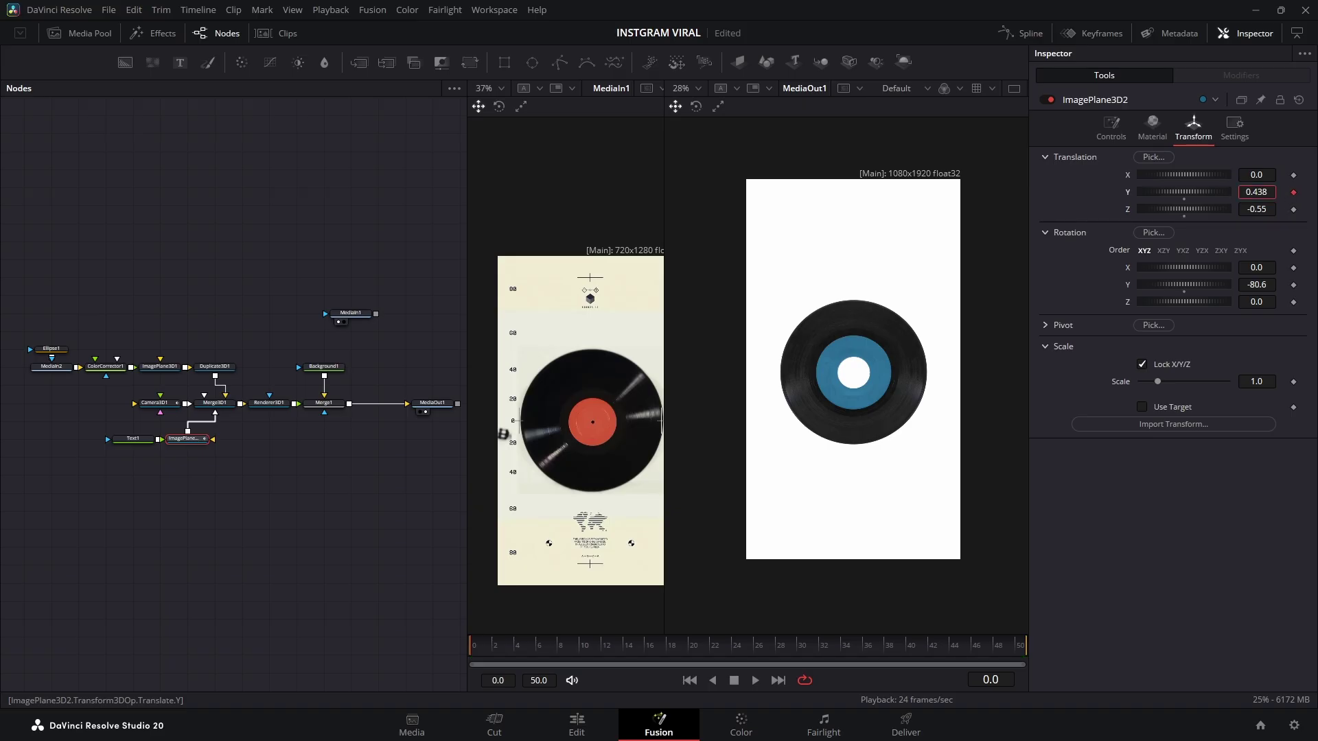
click(988, 648)
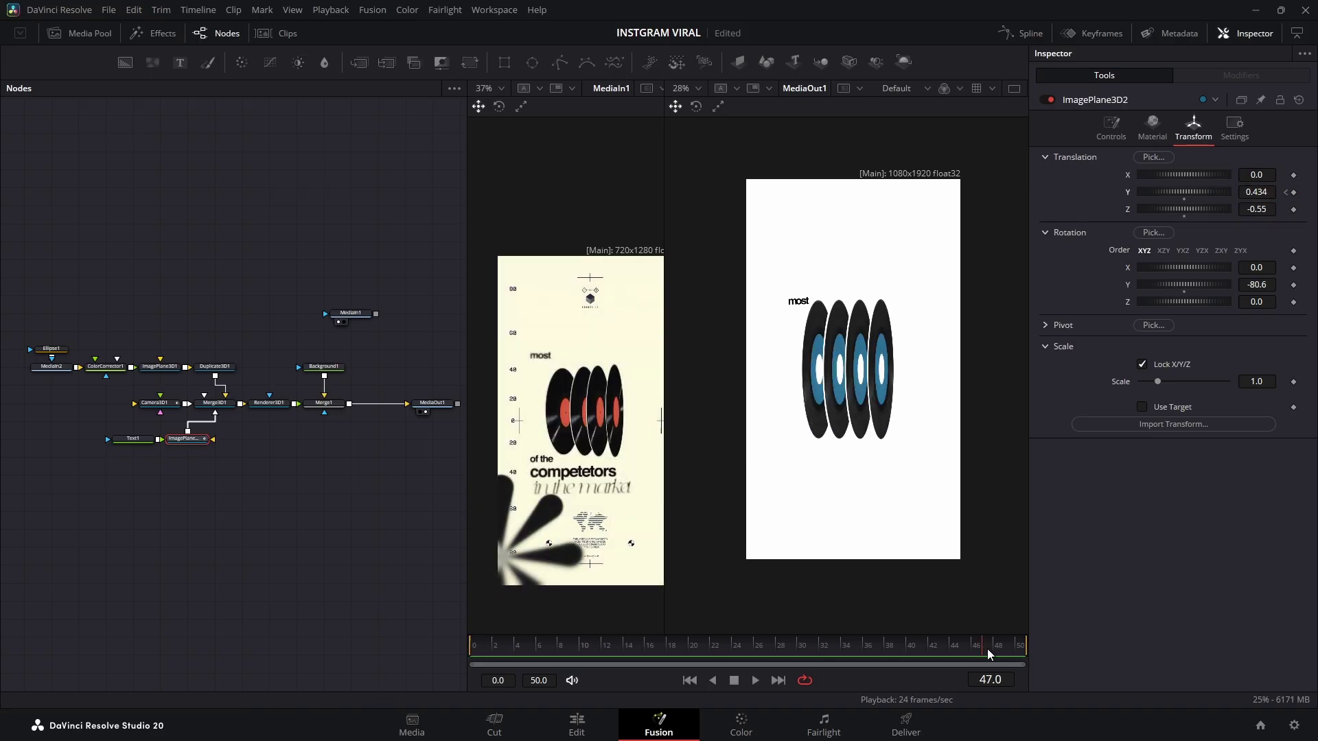
drag(988, 654, 758, 652)
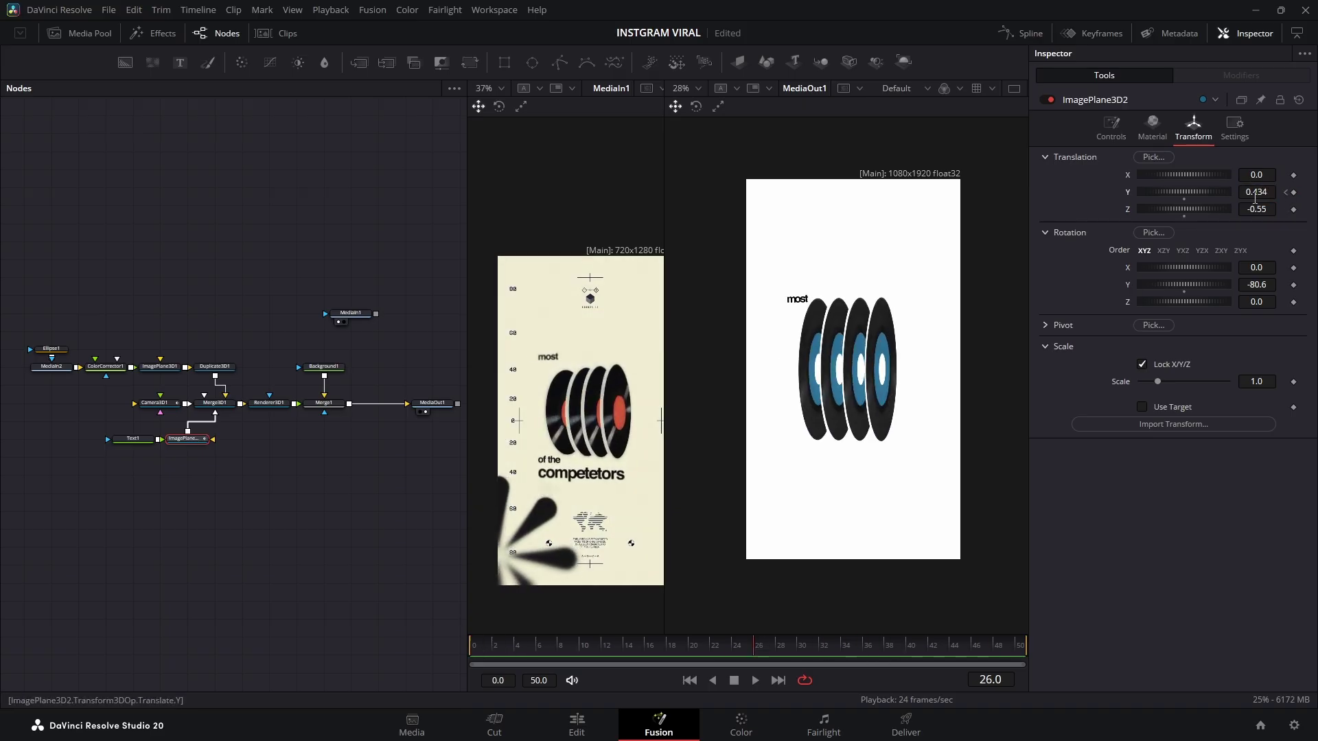
drag(1255, 199, 1304, 198)
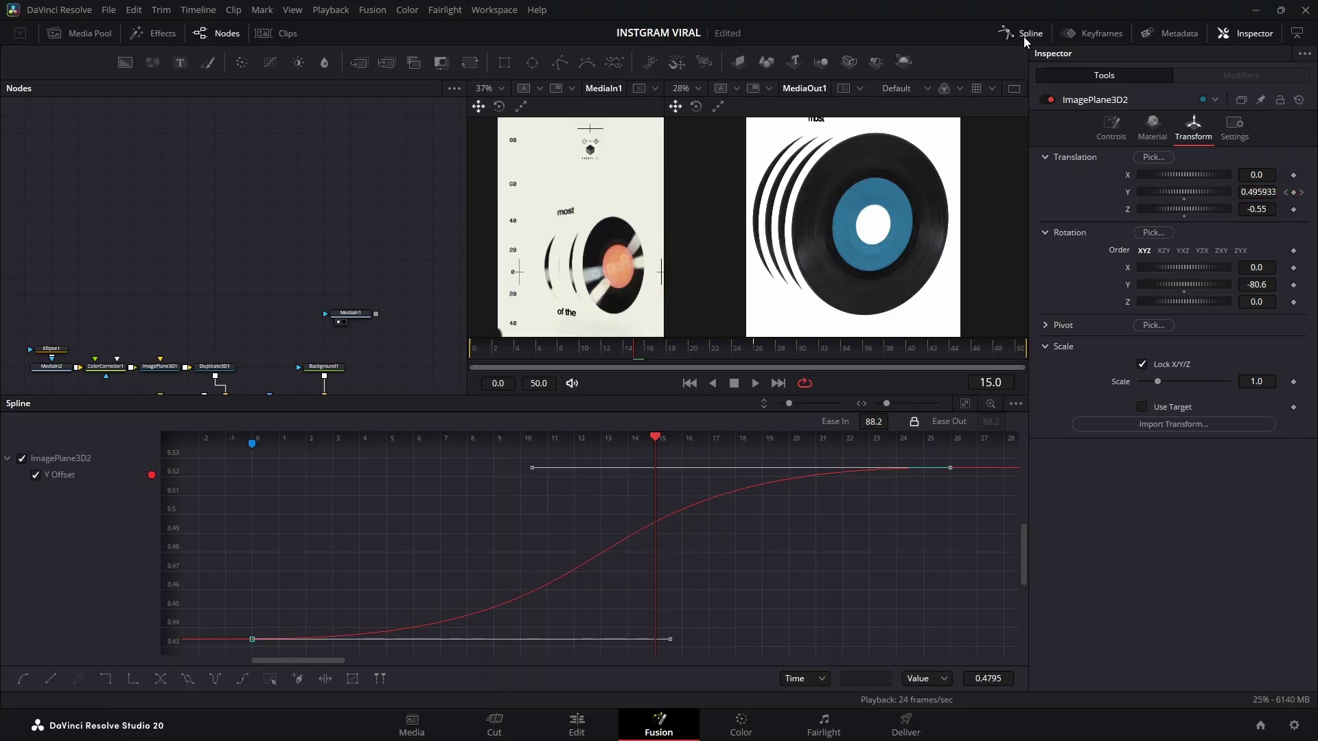
Close the Spline editor and play back the rising "most" text against the reference
click(1023, 35)
key(space)
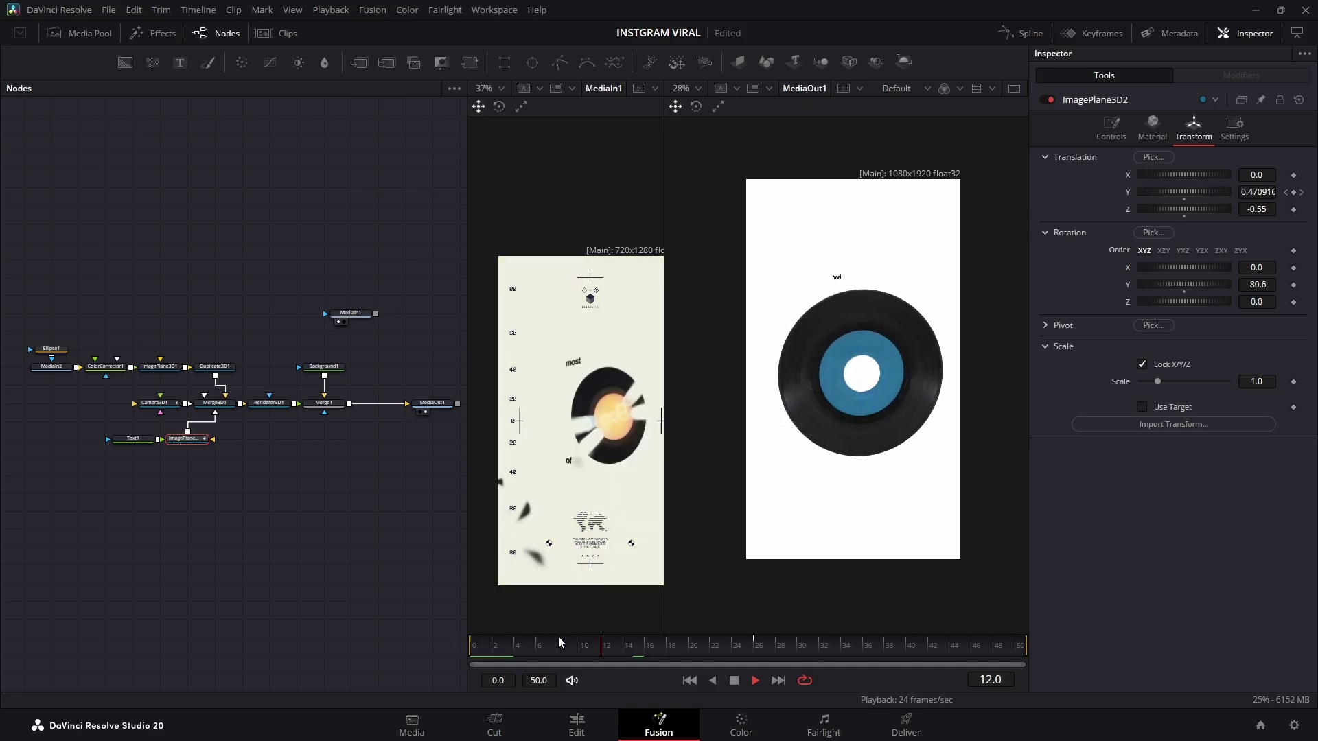
key(space)
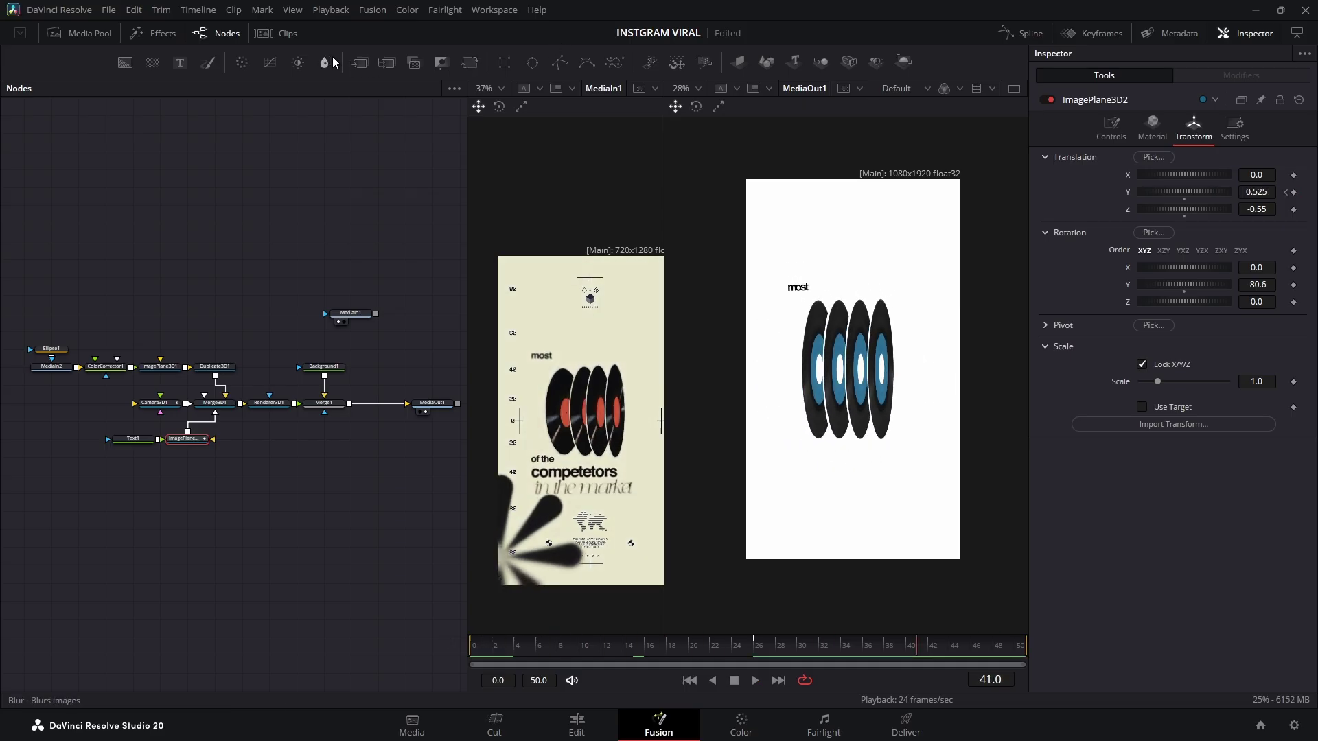
Add a second Text+ node below Text1, followed by its own ImagePlane3D, and connect that plane to Merge3D1
drag(179, 62, 133, 497)
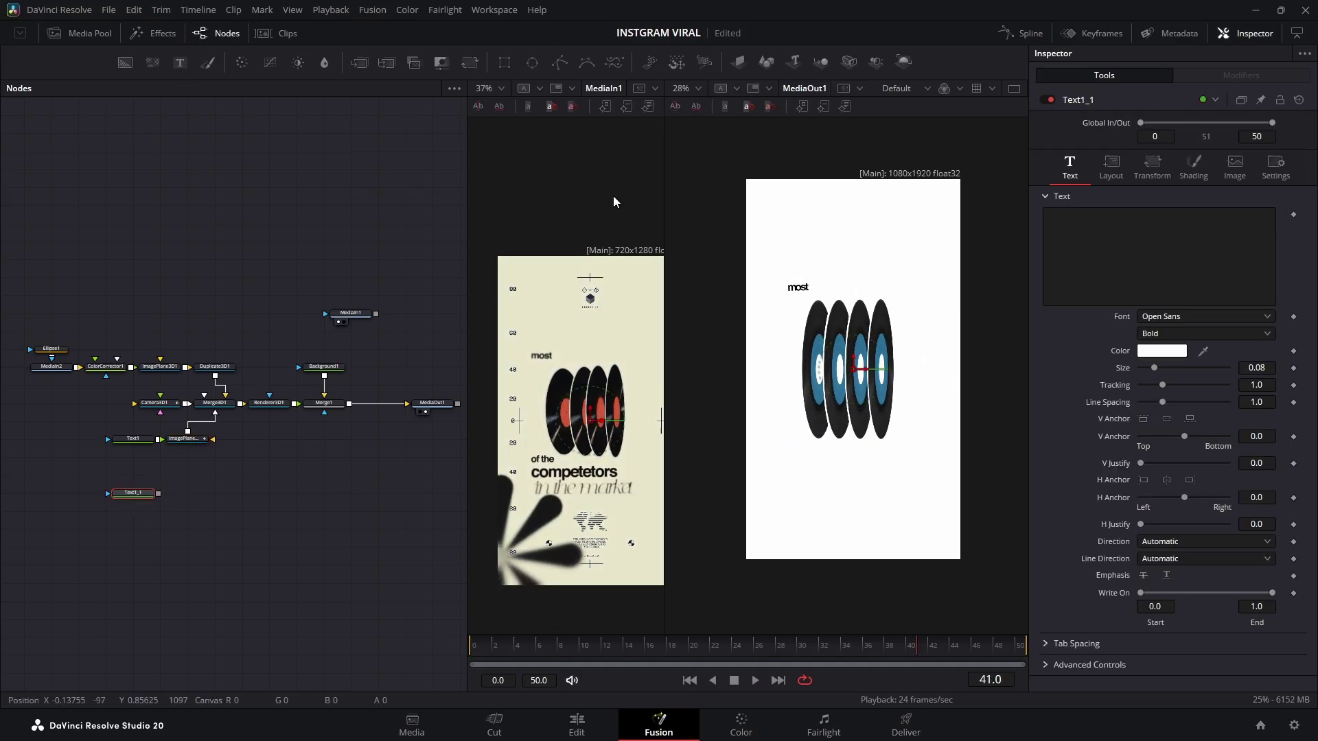
click(742, 59)
drag(212, 492, 215, 403)
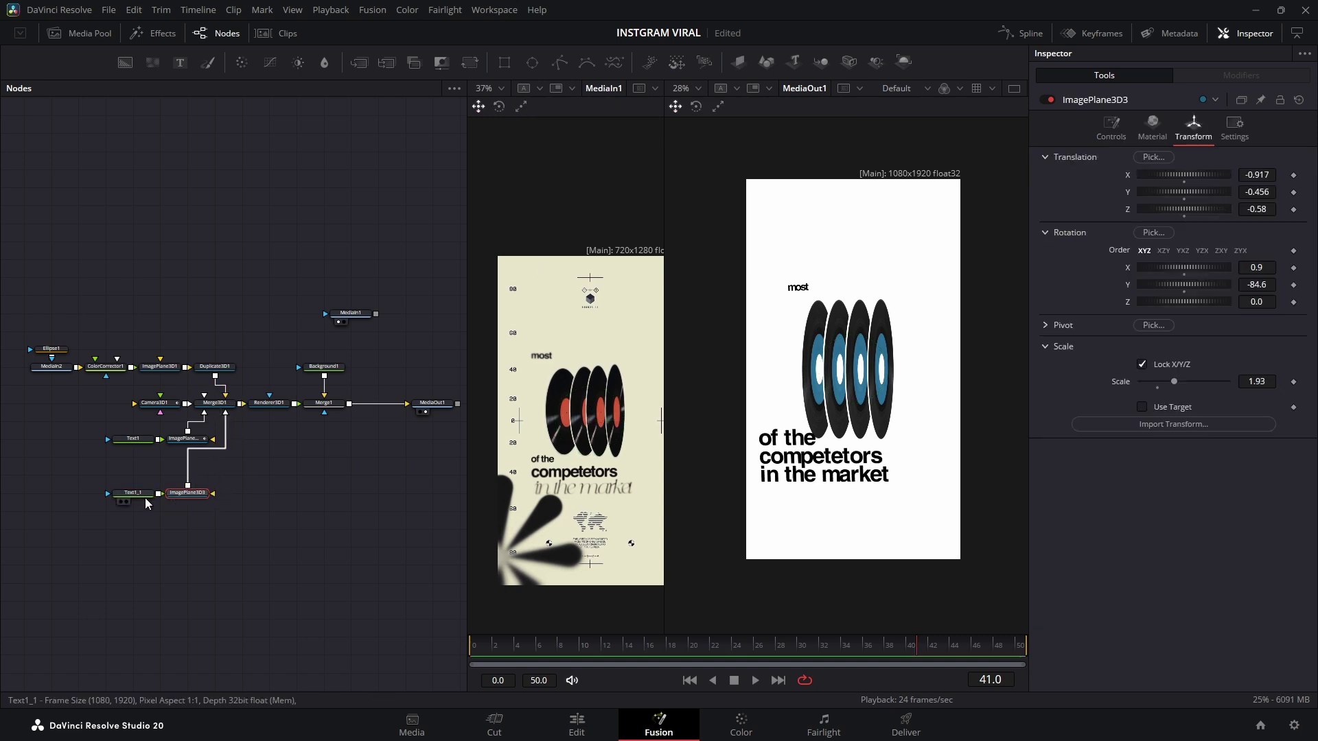
Add a Character Level Styling modifier to the three-line text in Text1_1 and show its modifier settings
click(137, 493)
right_click(1148, 241)
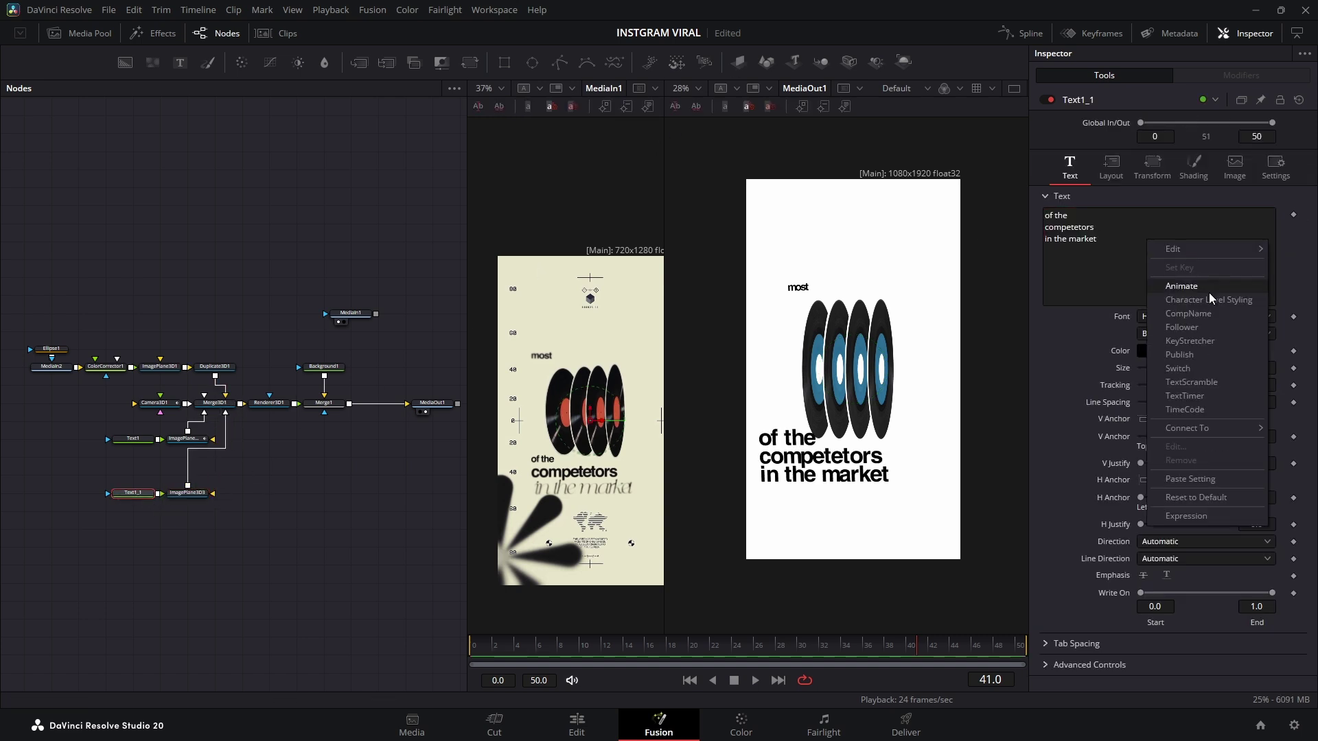
click(1187, 301)
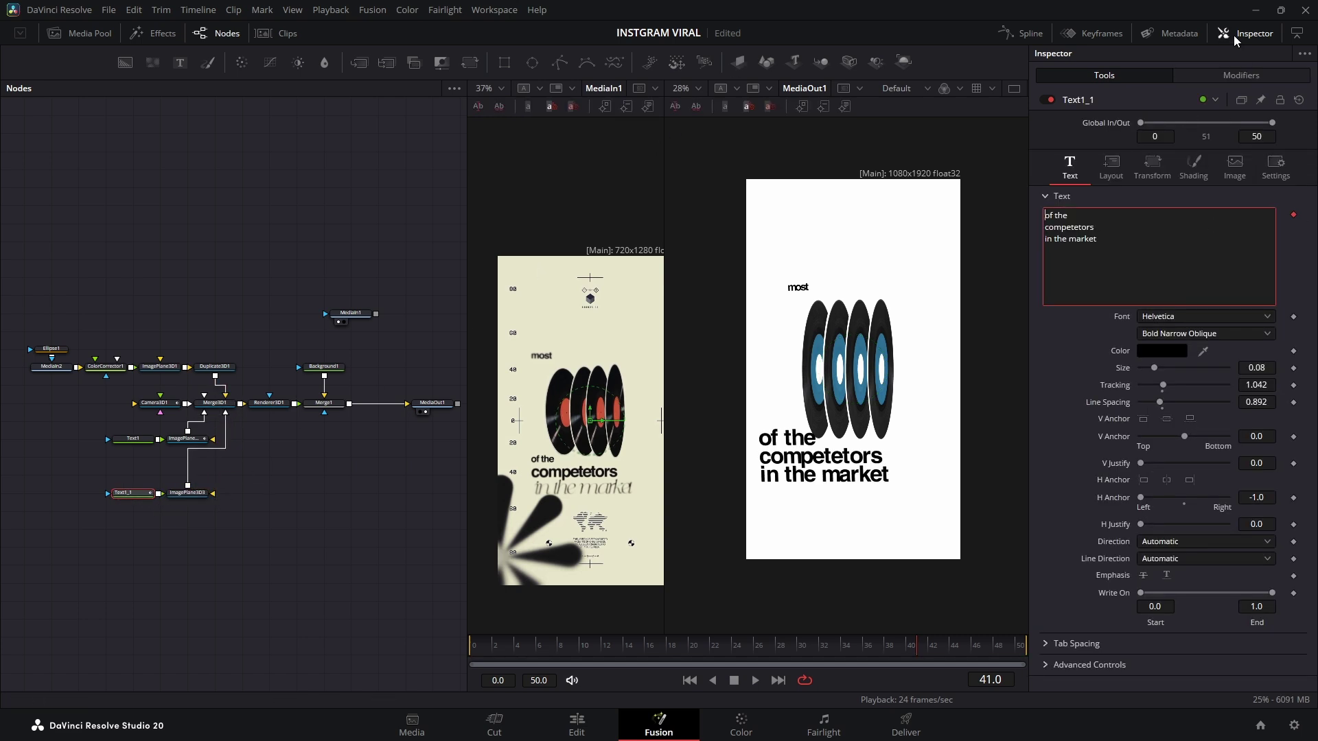
click(1224, 74)
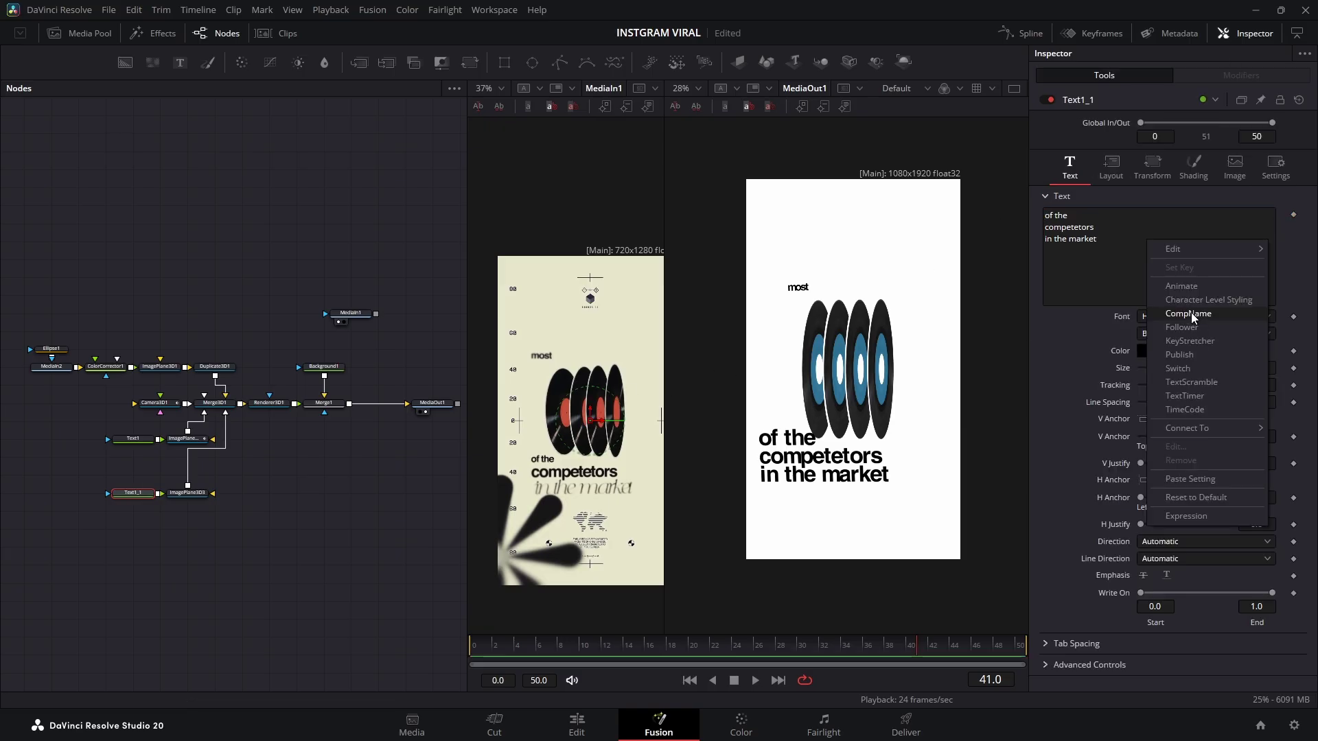
click(1187, 300)
click(1241, 75)
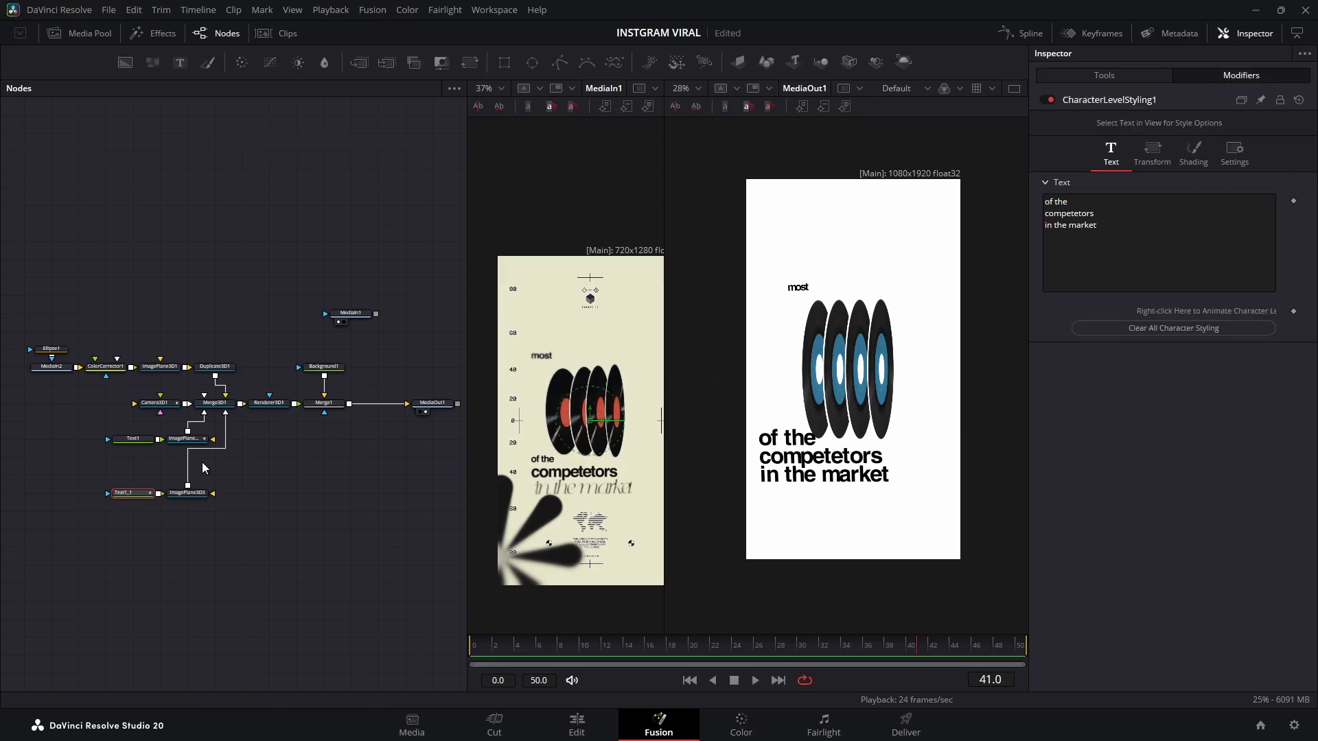
View Text1_1 on its own, select the "in the market" line, and change its font to Ink Free
key(1)
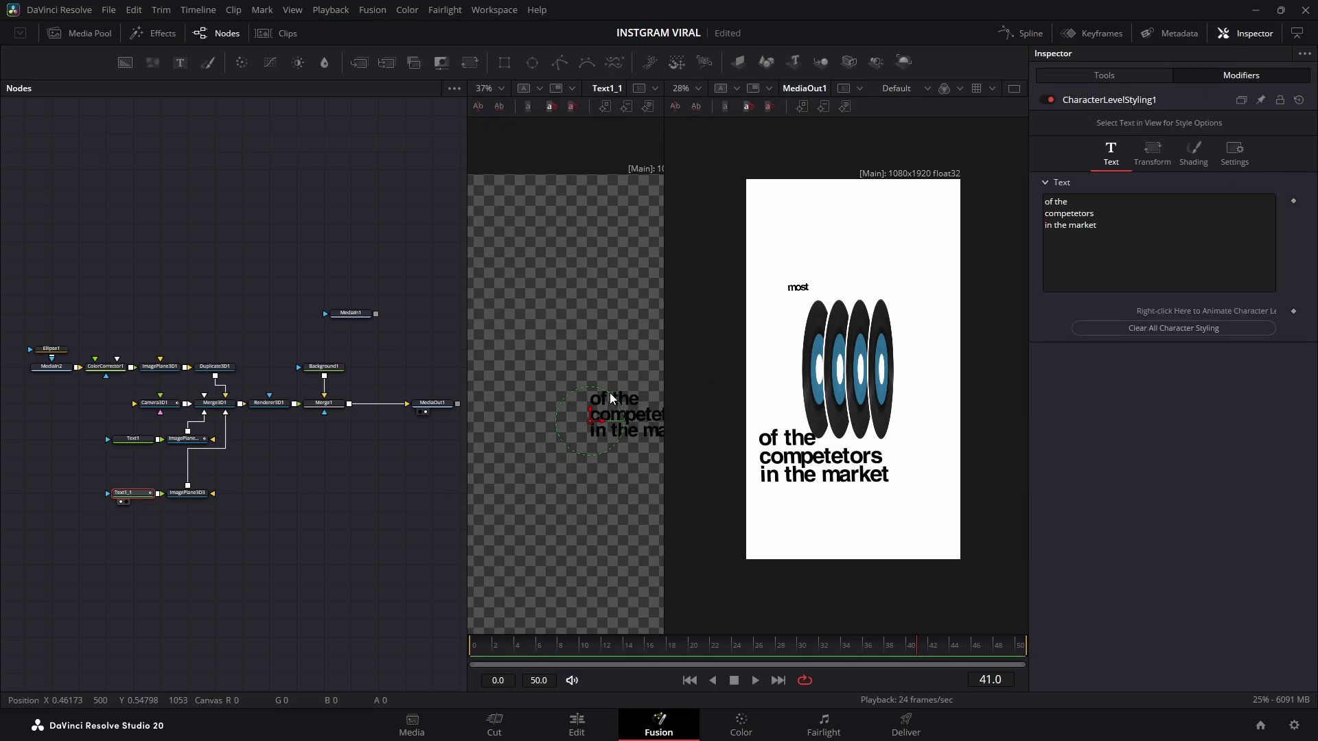
drag(599, 353, 496, 398)
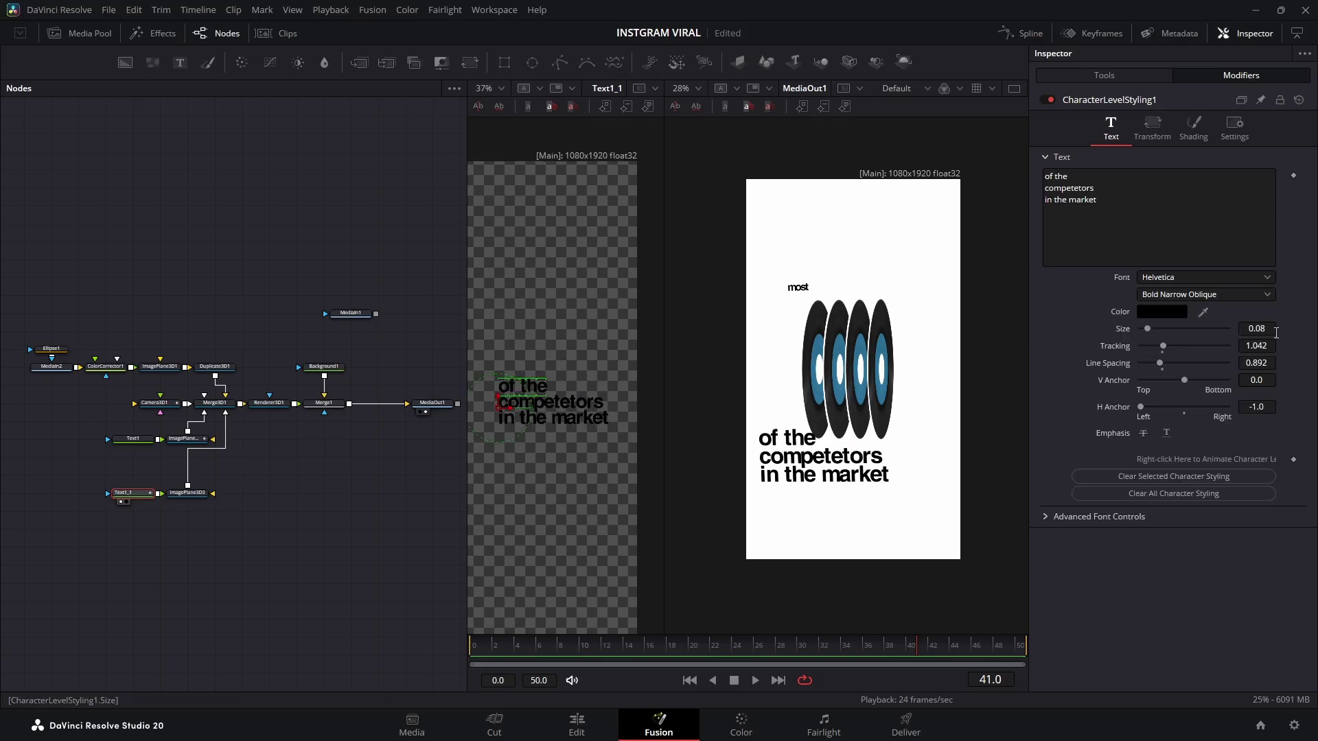
drag(605, 428, 494, 450)
click(1167, 277)
scroll(1177, 419, down, 2)
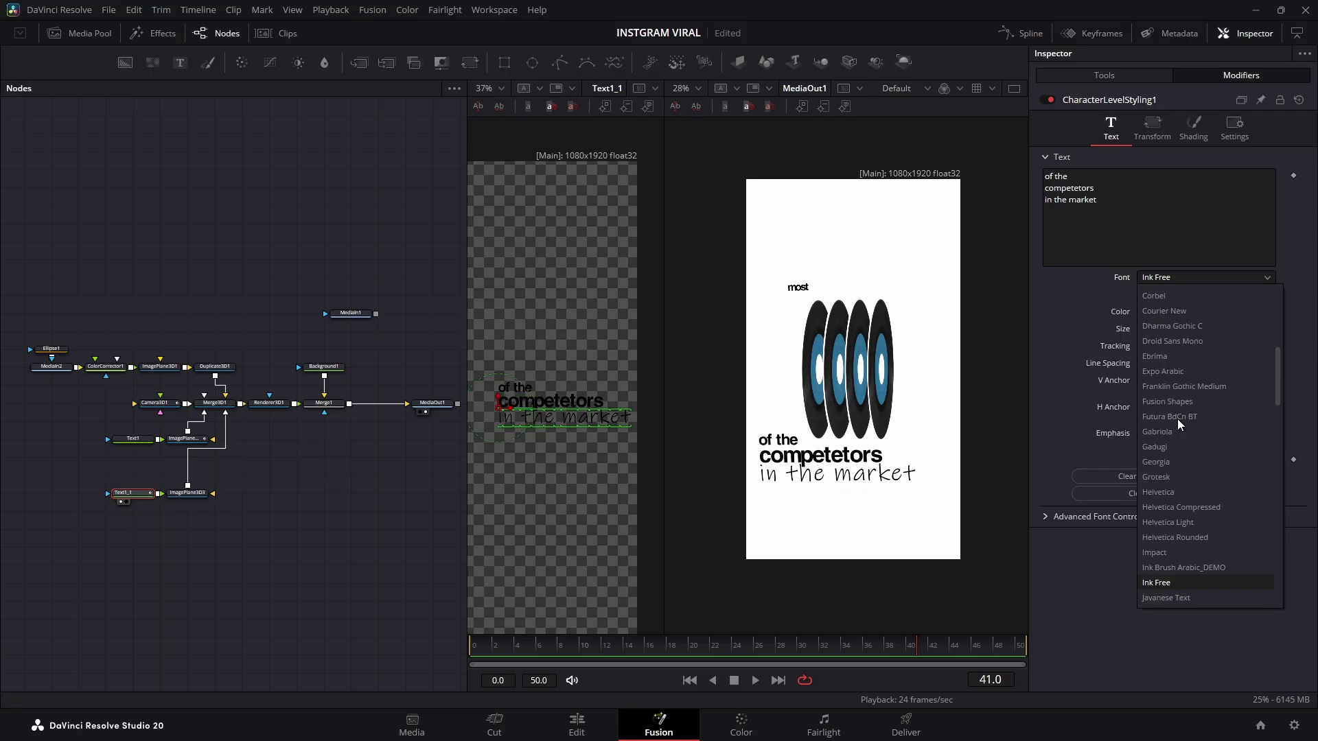
key(Return)
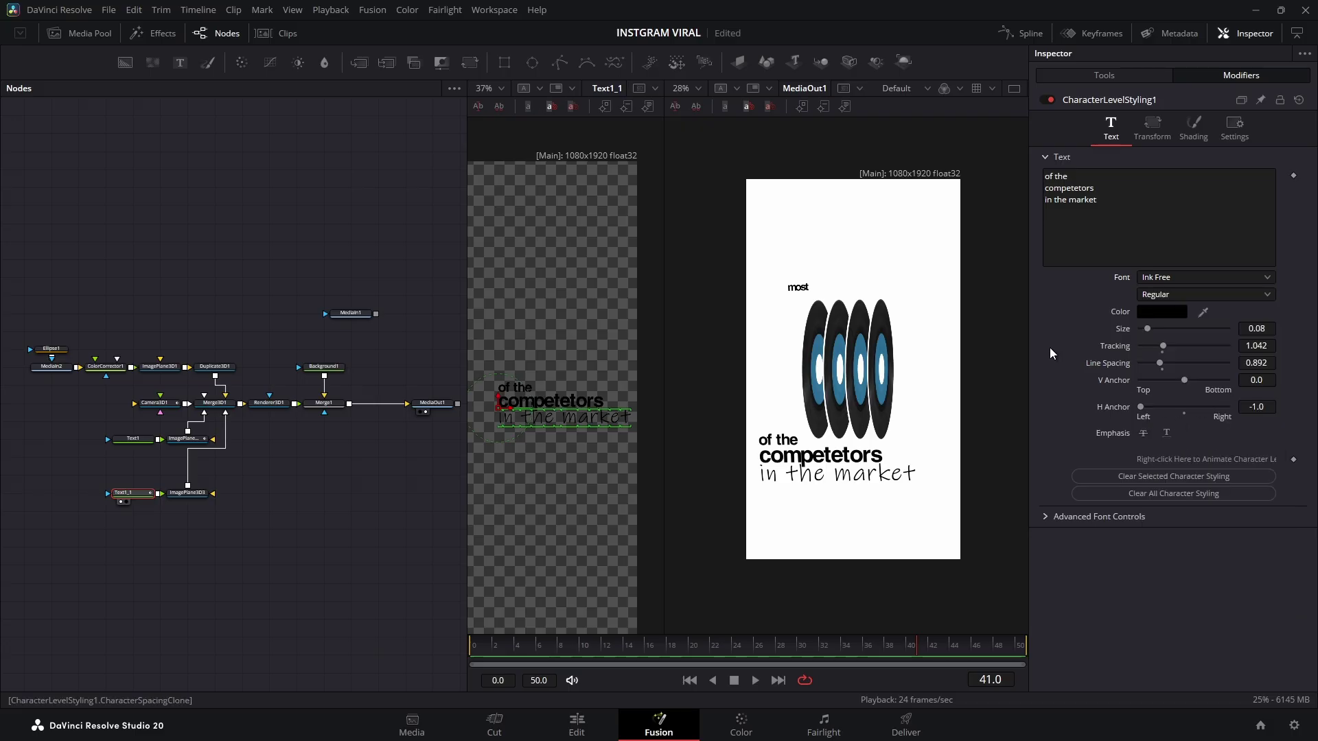
Add a Follower modifier to the character-styled text and move the playhead to frame 27
right_click(1142, 226)
click(1201, 319)
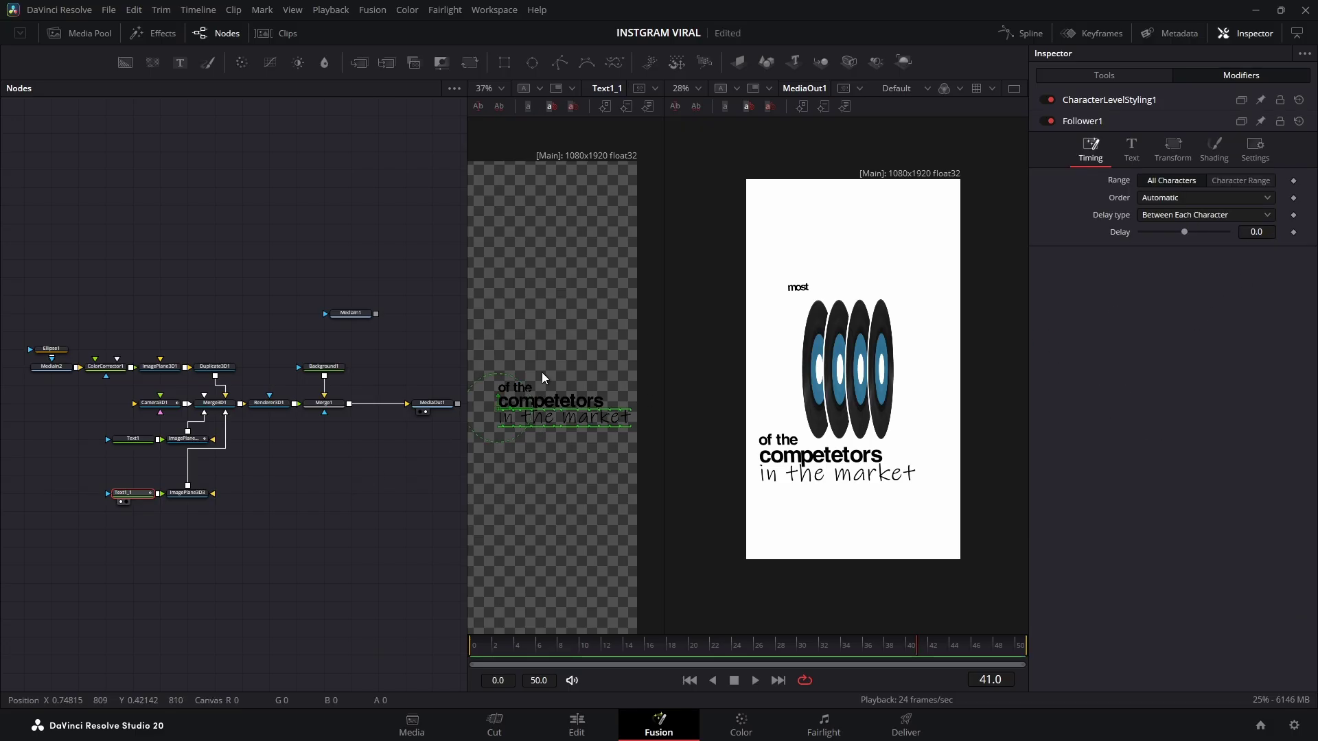
drag(714, 645, 766, 644)
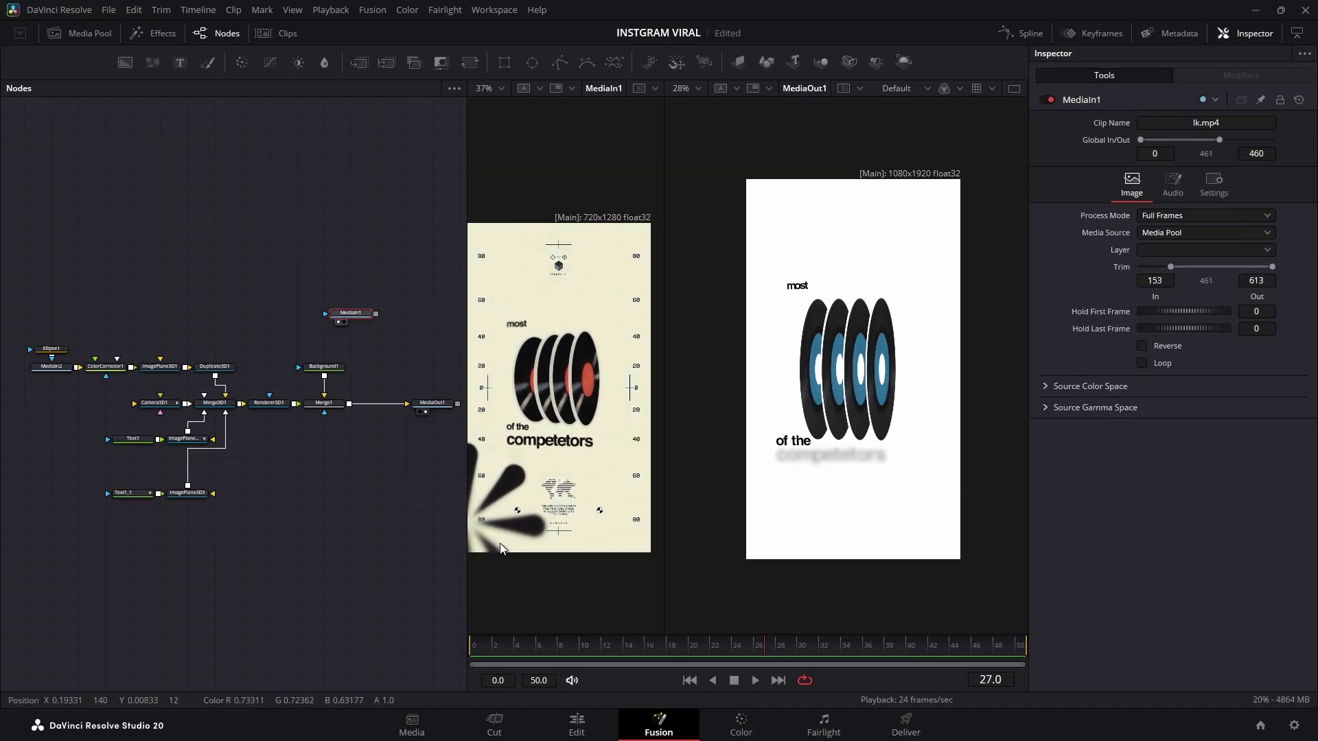
Add a second Background node below the text nodes and mask it with a Polygon
drag(125, 63, 168, 157)
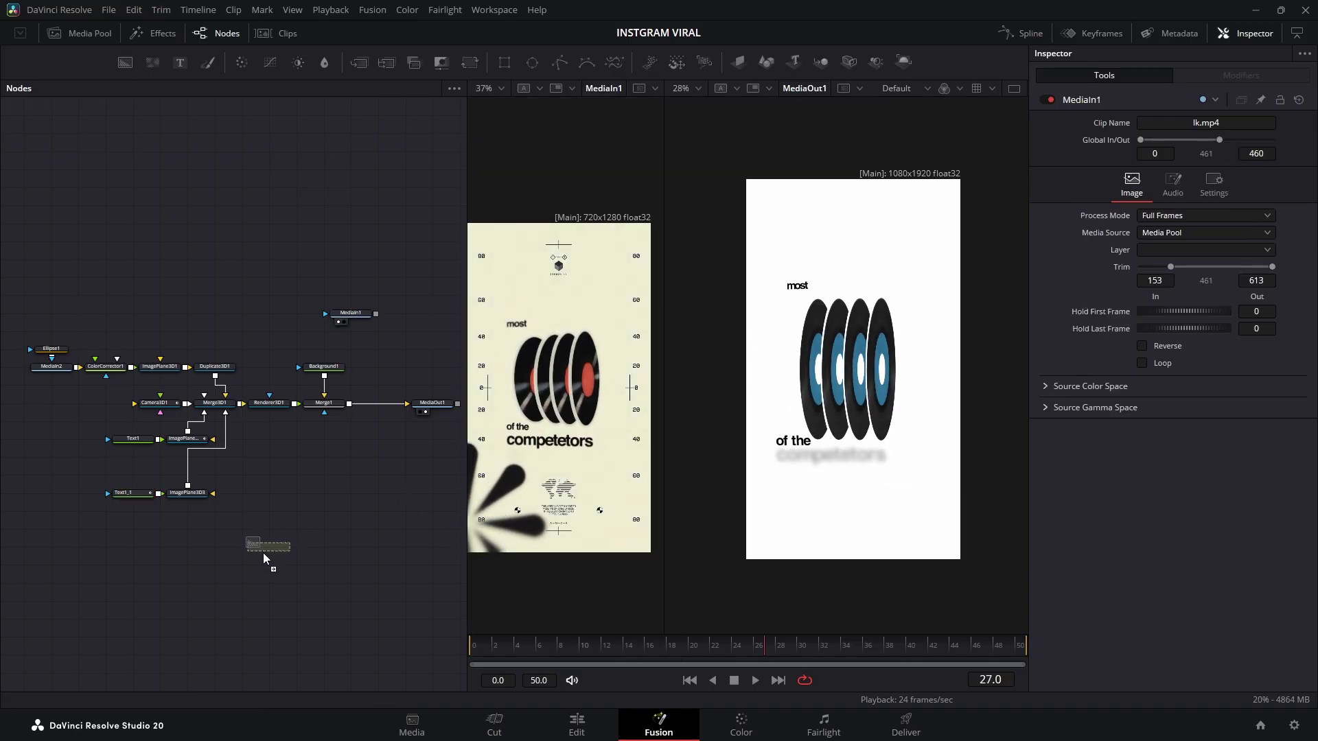
drag(264, 554, 263, 554)
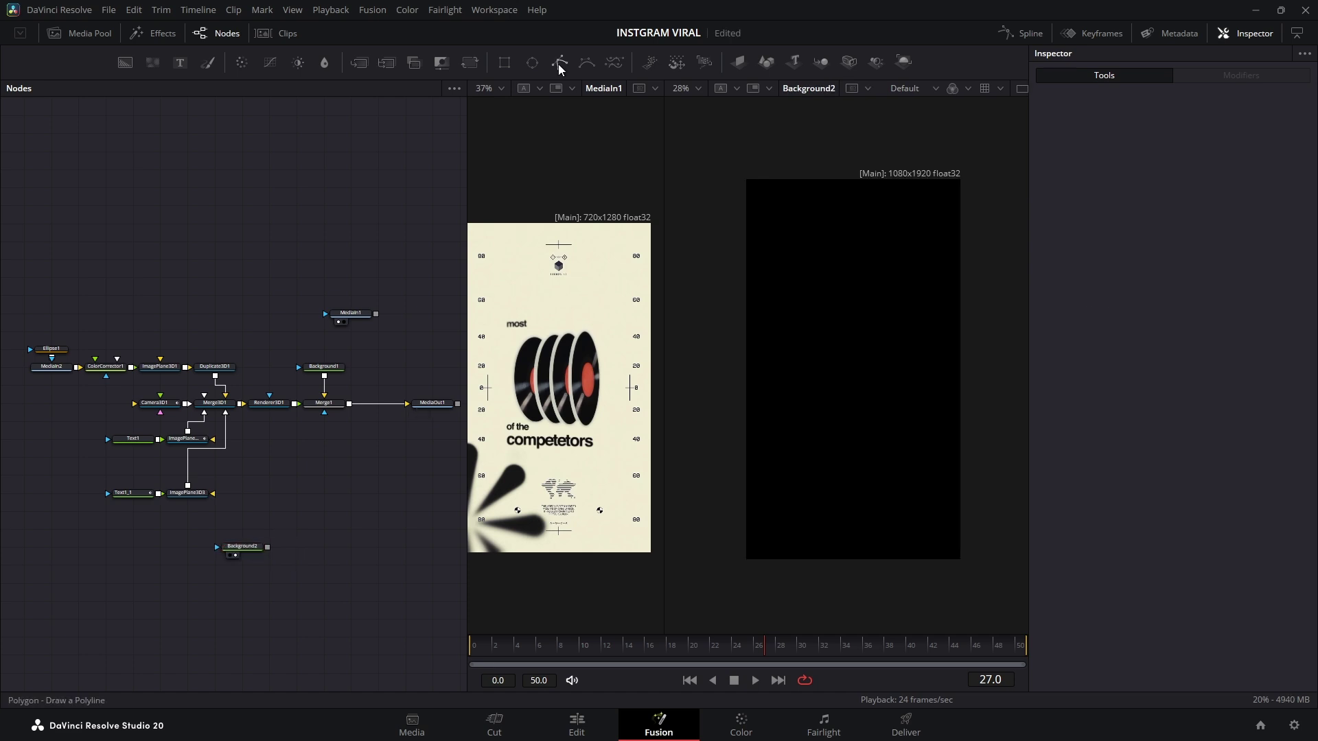
drag(560, 63, 241, 533)
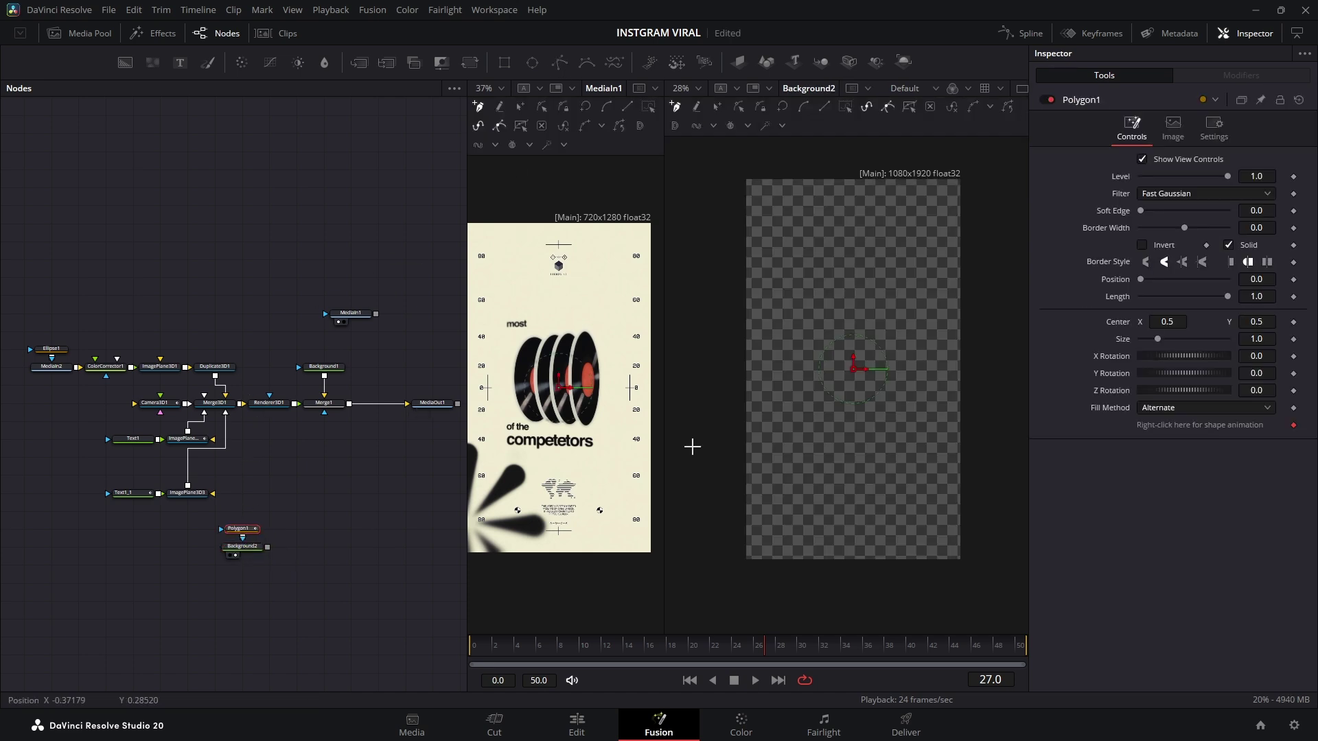
Draw a closed three-point wedge with the polygon mask and curve its wide end into a rounded teardrop petal
click(873, 282)
click(908, 280)
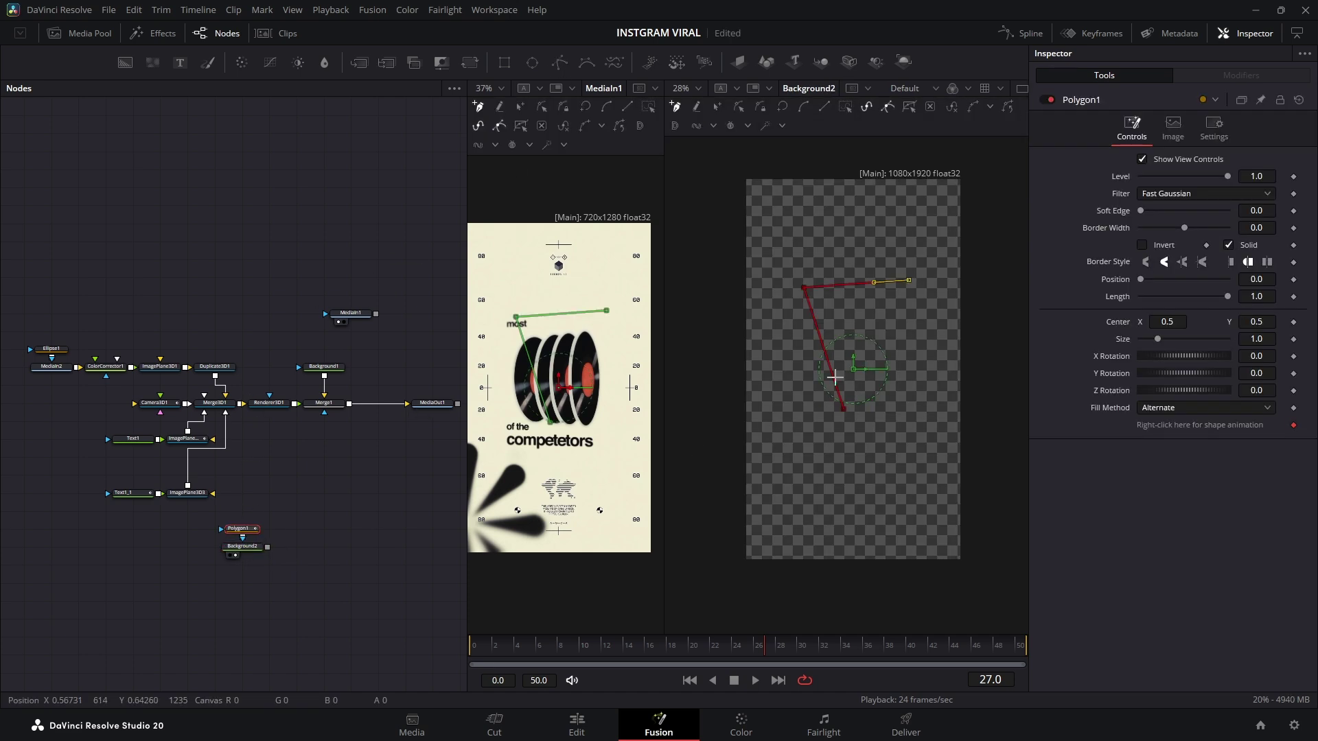
click(844, 412)
drag(967, 248, 791, 336)
click(799, 107)
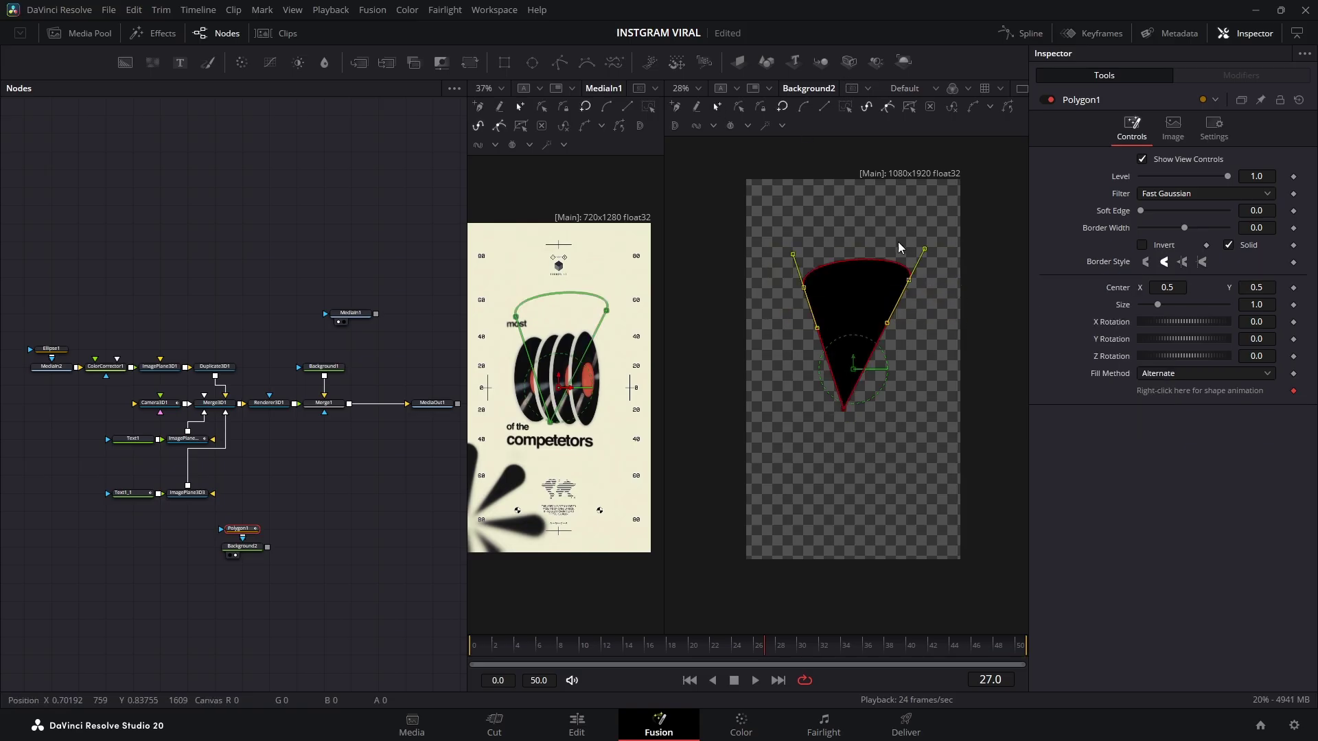
drag(925, 249, 970, 158)
drag(793, 253, 749, 124)
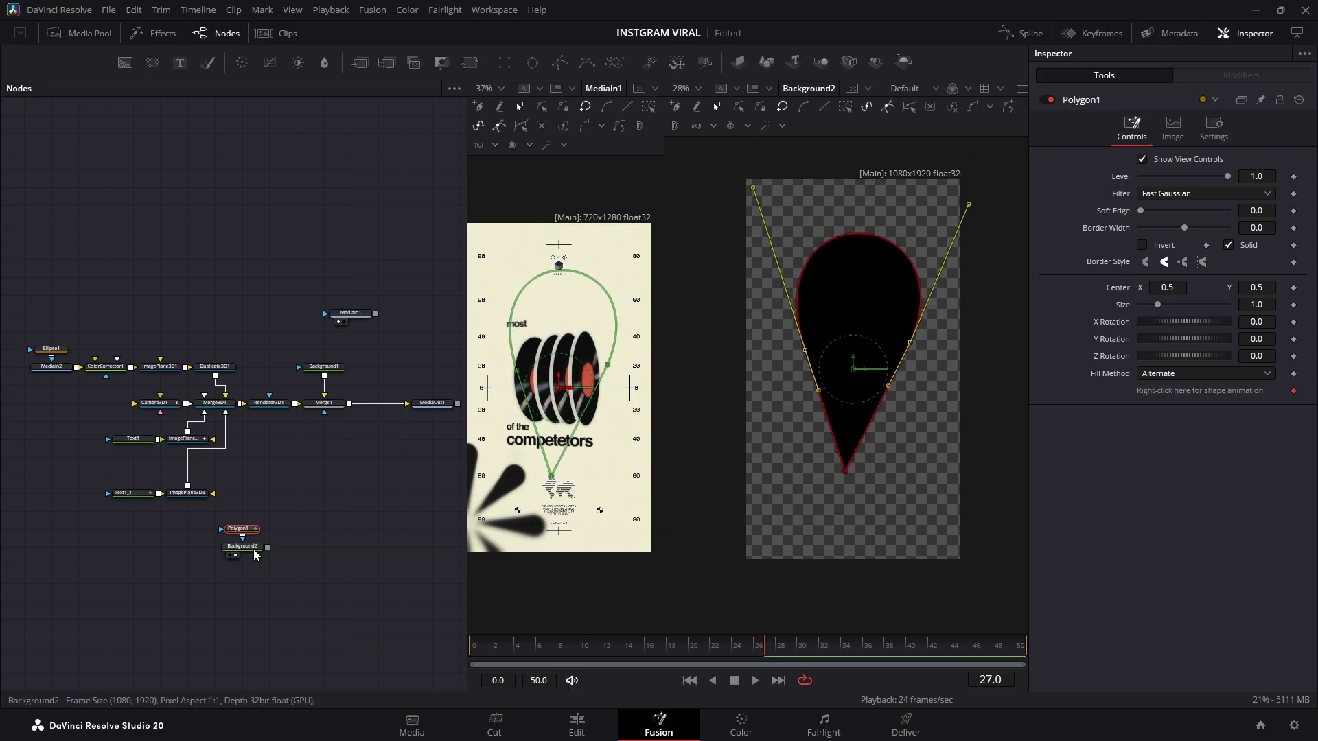
Add a Transform after Background2, scale the petal to 0.45, and move its center to about X 0.535, Y 0.628
click(254, 550)
click(469, 63)
drag(1183, 226, 1161, 227)
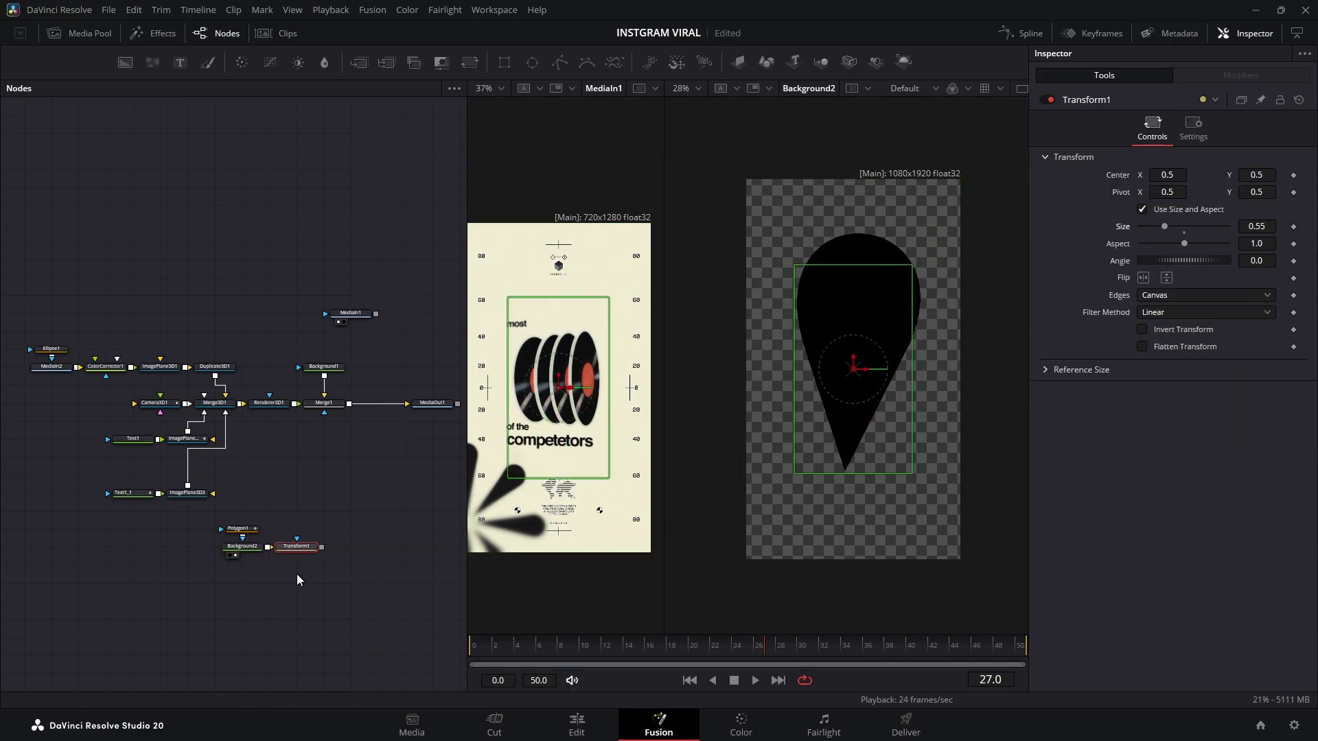
click(290, 555)
drag(855, 374, 863, 326)
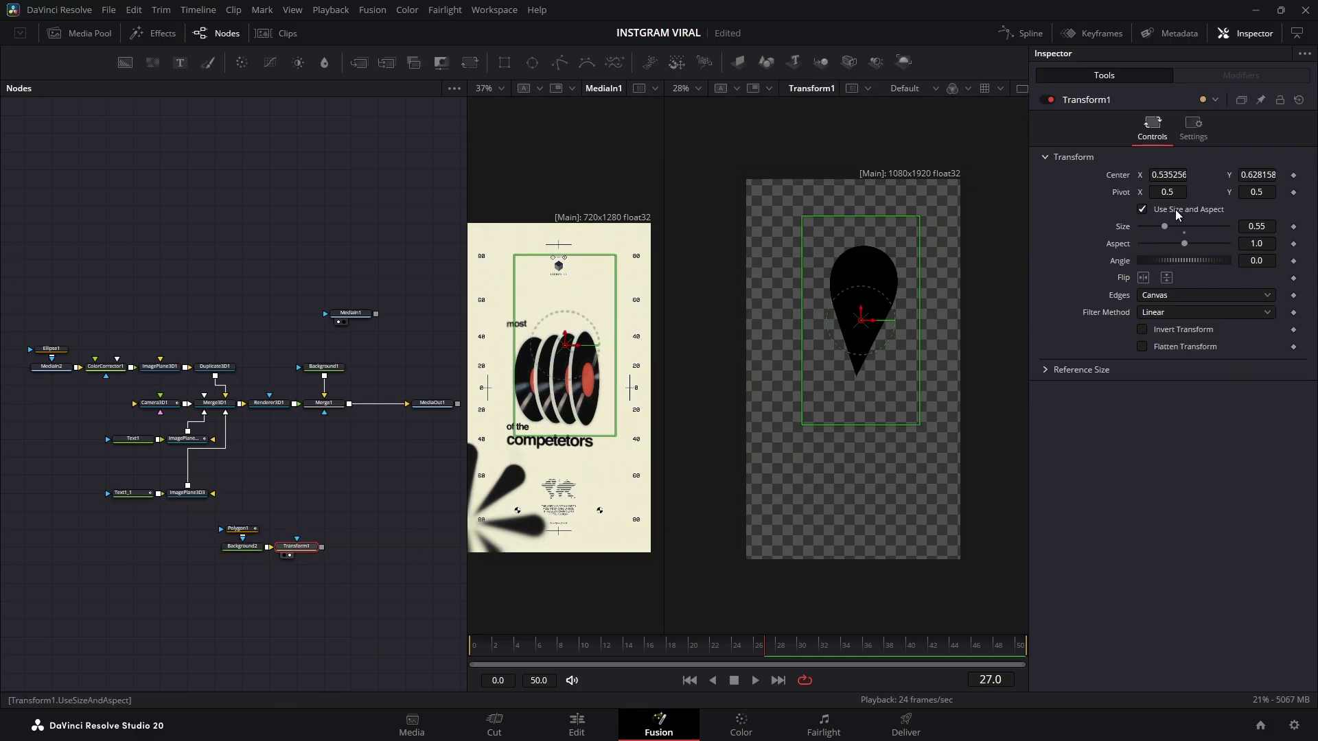
drag(1164, 227, 1160, 227)
Add a Duplicate node after Transform1 and set it to 6 copies
key(shift+space)
text(du)
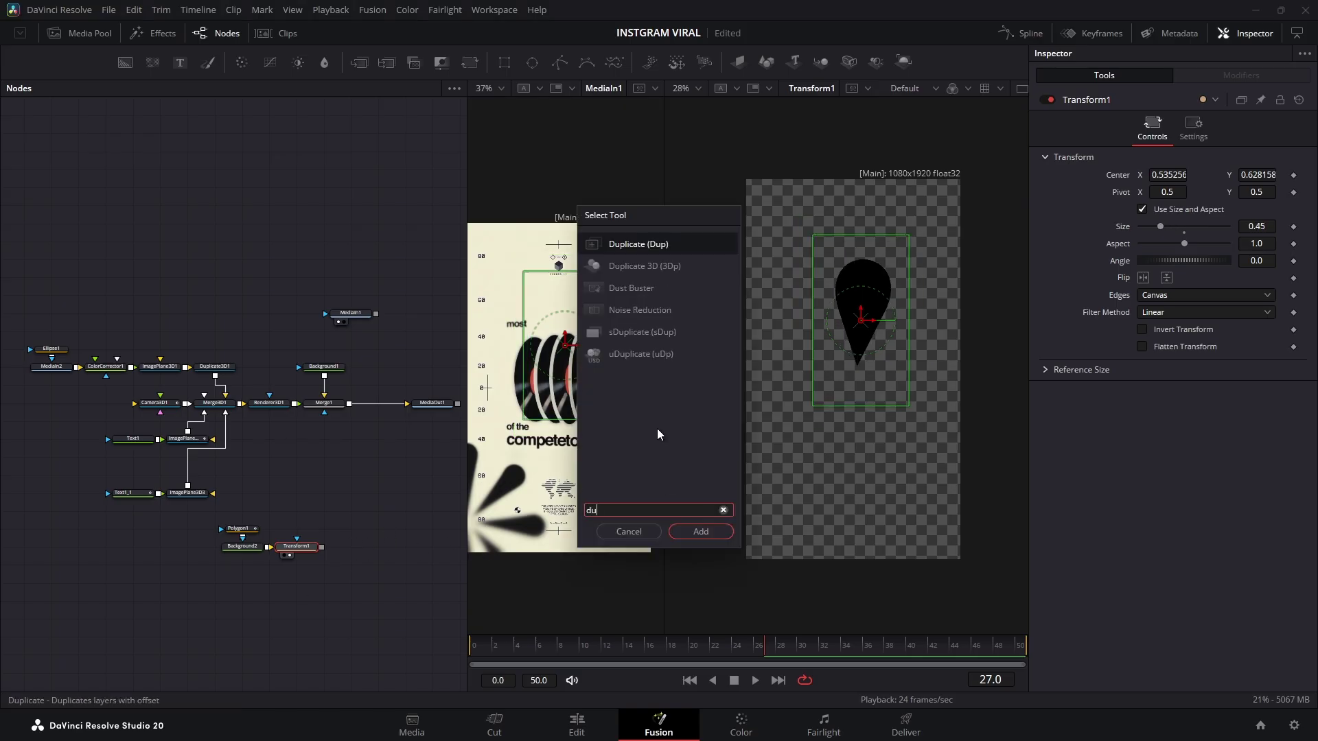
click(702, 531)
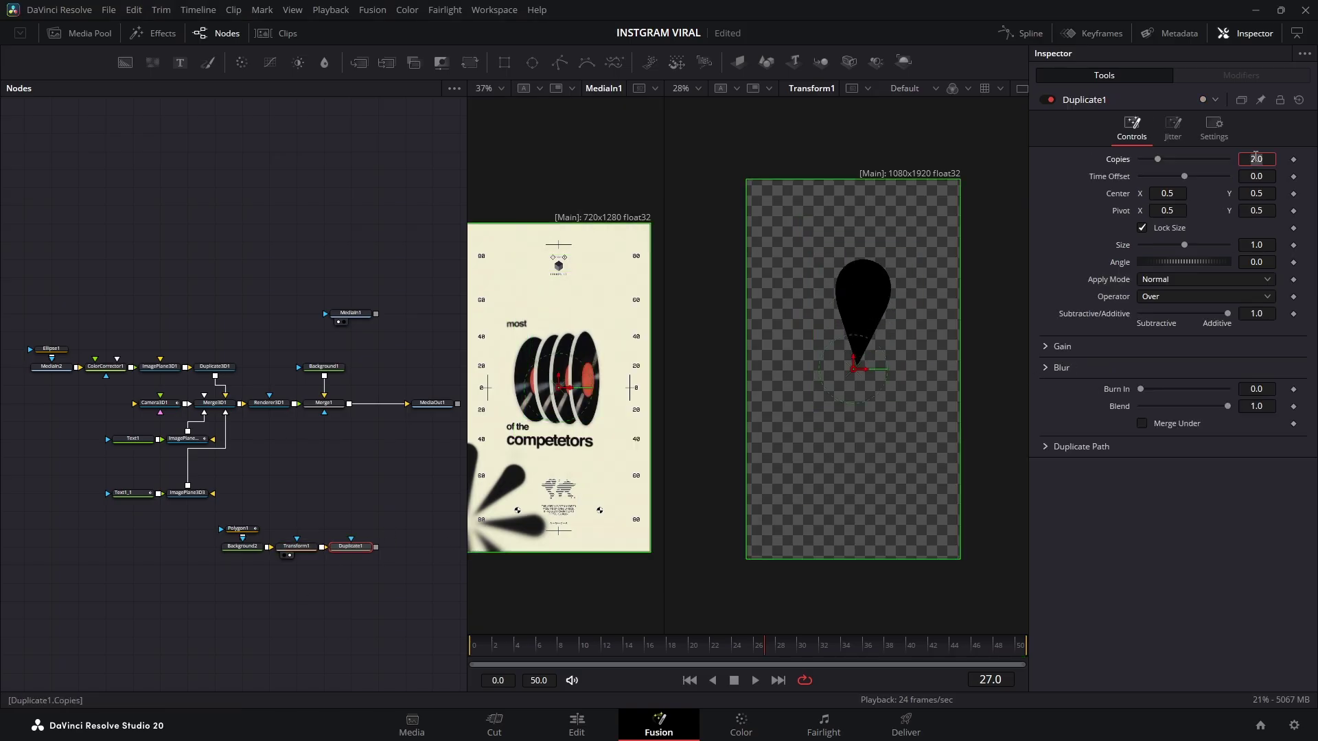
text(6)
key(Return)
Rotate the petal copies by 360/6 degrees, and change the Duplicate to 8 copies with an angle of 360/8
click(1256, 261)
text(35)
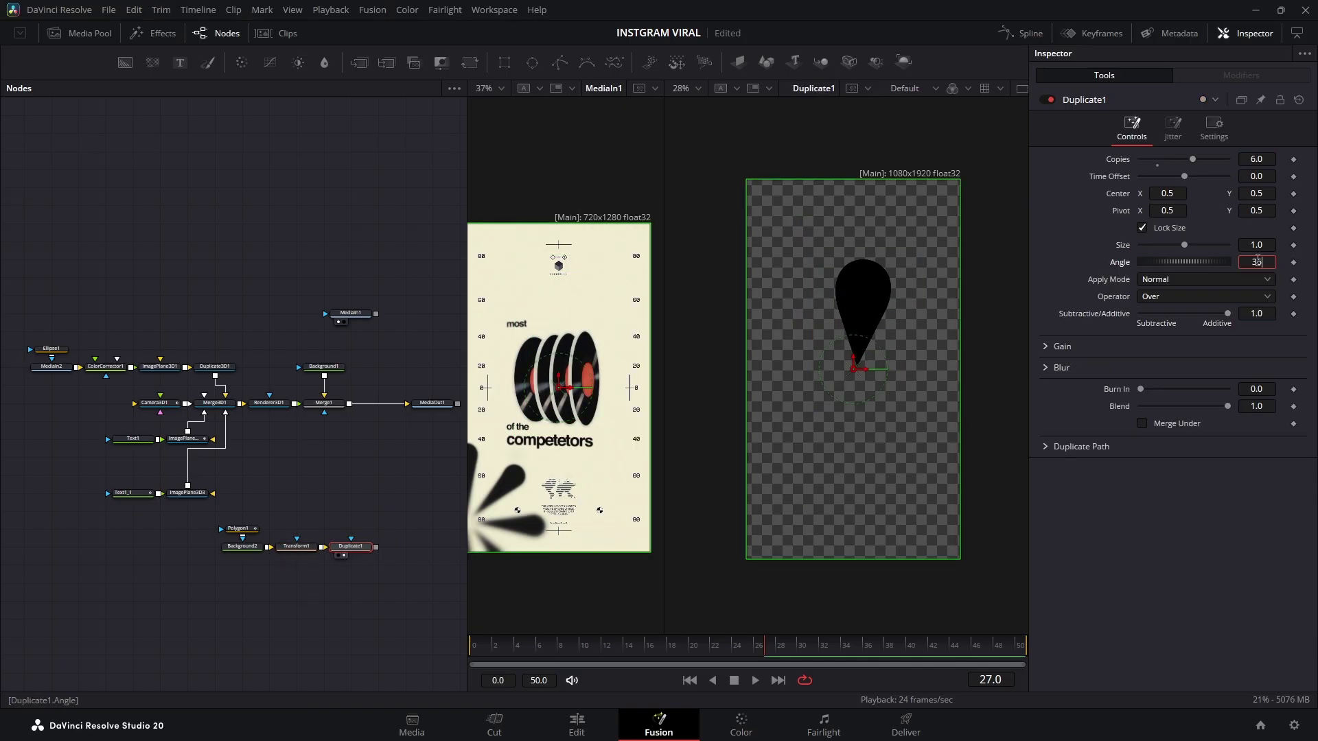
text(0/6)
key(Tab)
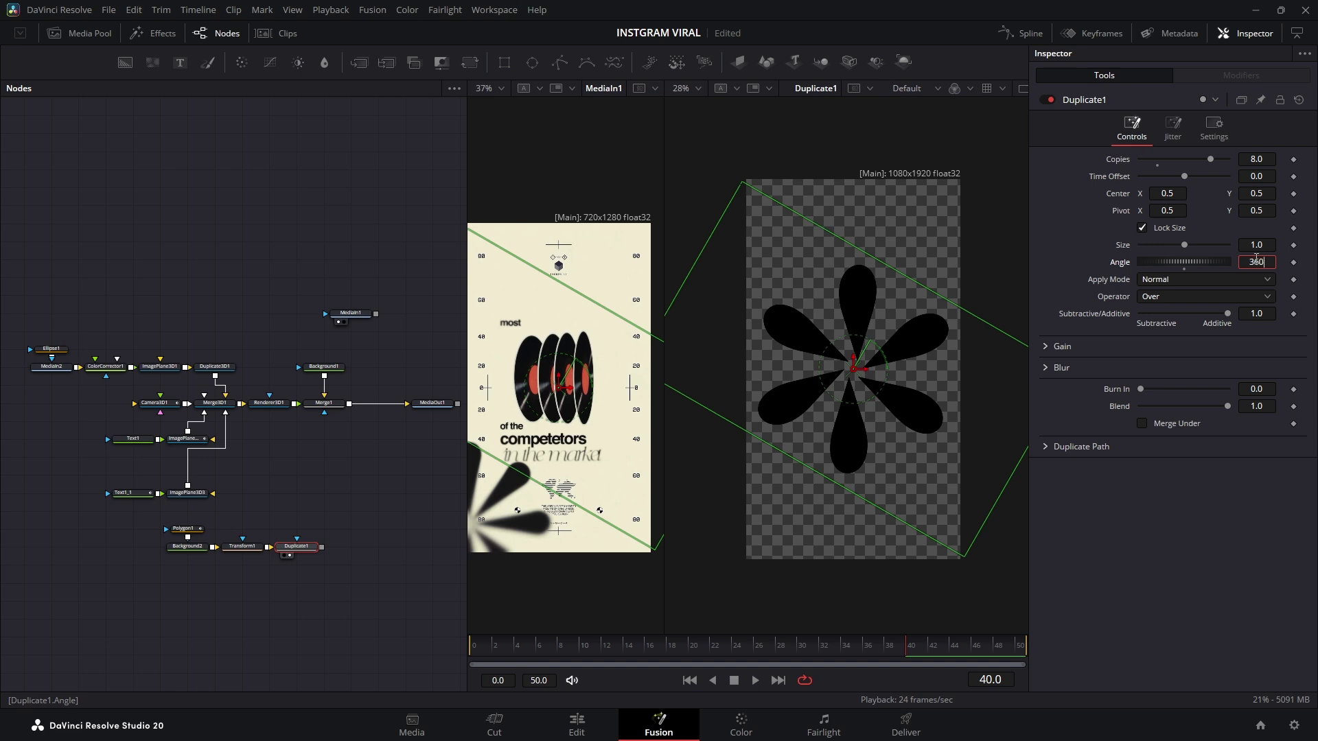
text(8)
key(Tab)
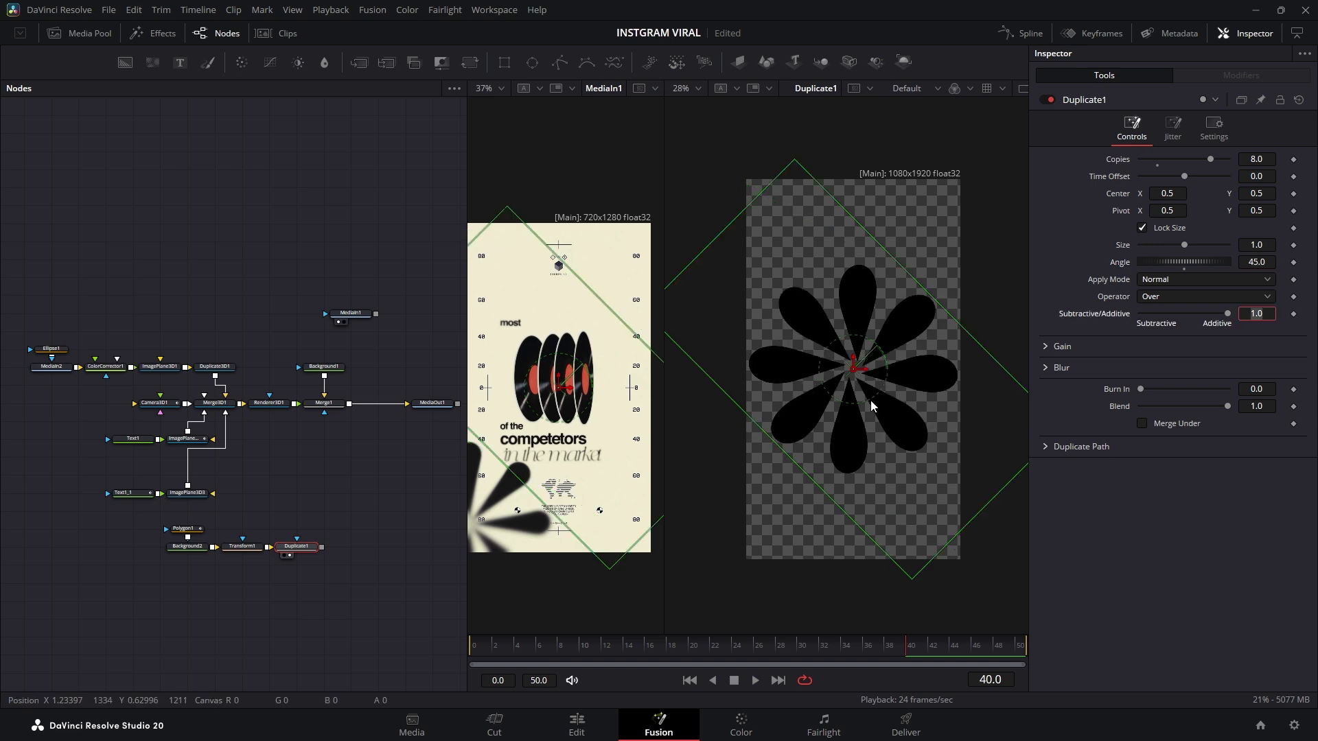
Add an ImagePlane3D after Duplicate1, connect it to Merge3D1, and view MediaOut1
click(341, 604)
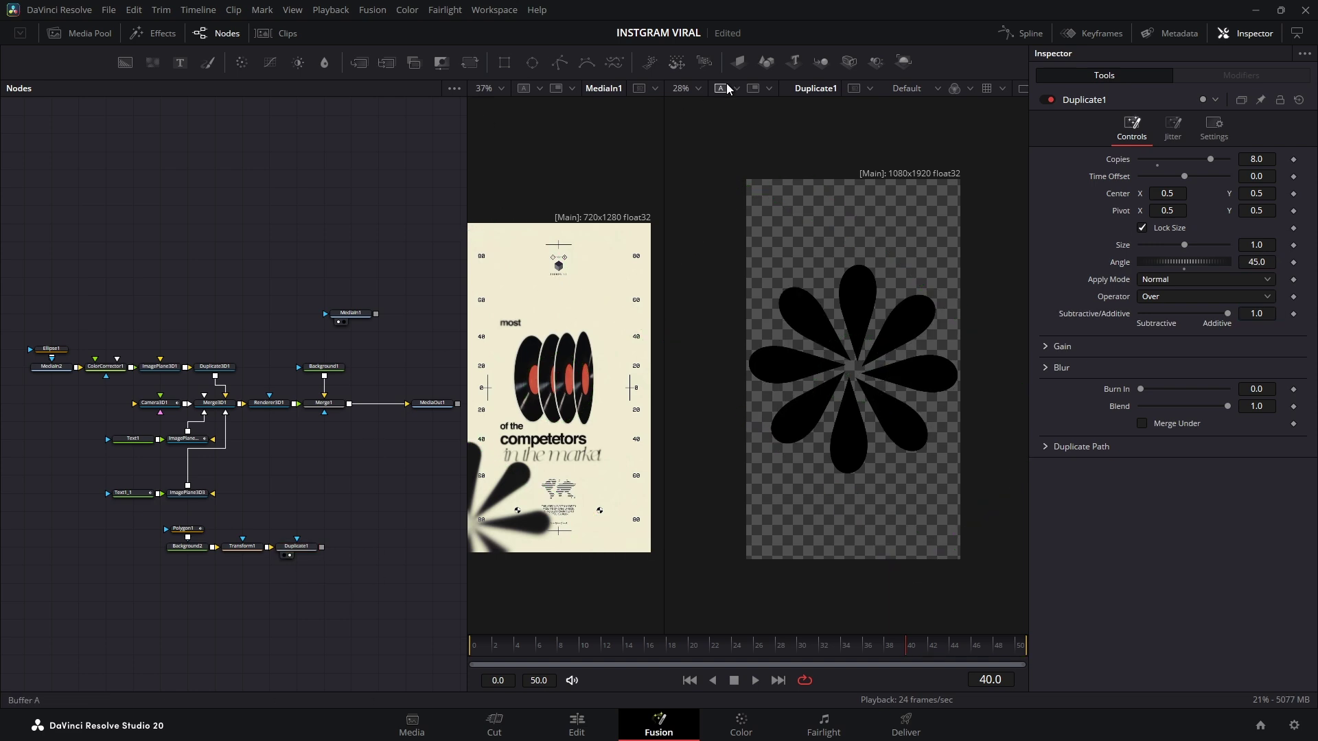
click(737, 62)
drag(352, 602, 352, 549)
drag(286, 547, 225, 413)
click(435, 402)
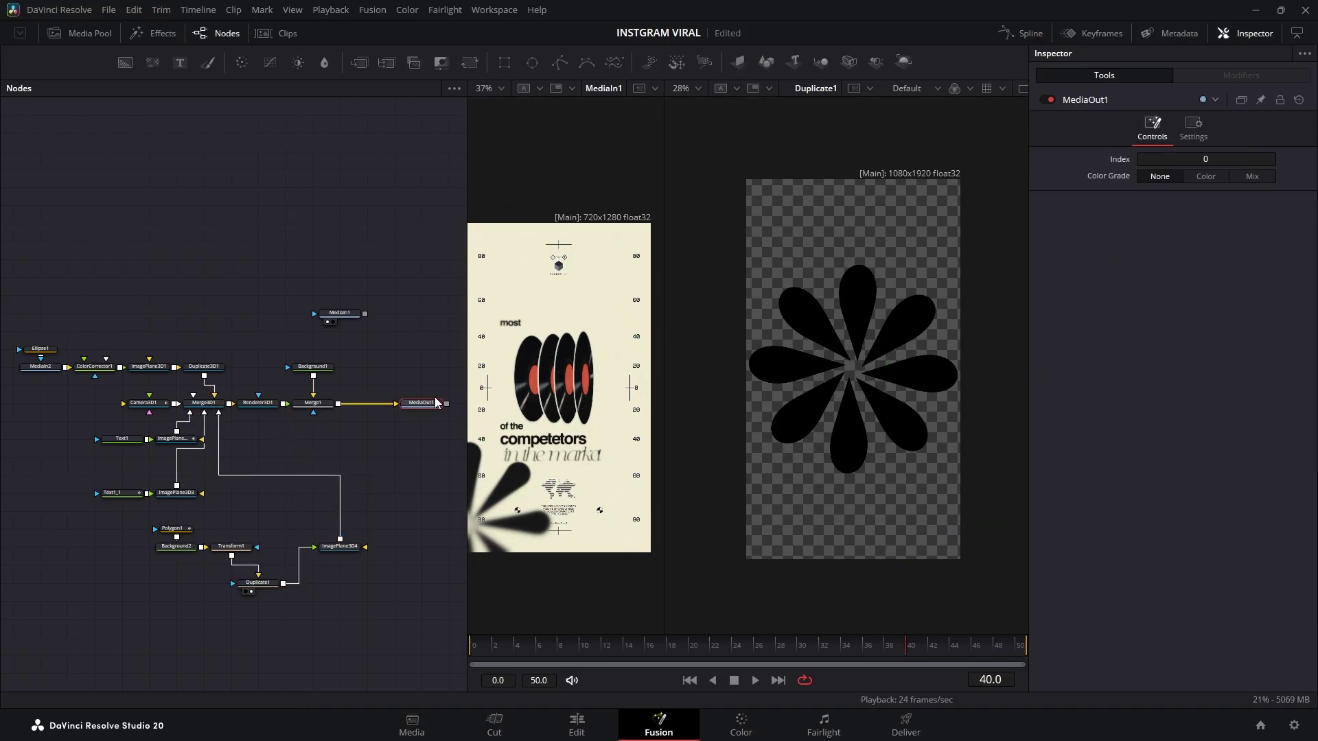
key(2)
Adjust the translation and scale of ImagePlane3D4 to place the flower partly outside the frame's lower-left corner
click(339, 546)
click(1193, 128)
drag(1255, 208, 1242, 209)
drag(1255, 284, 1167, 284)
drag(1255, 209, 1167, 192)
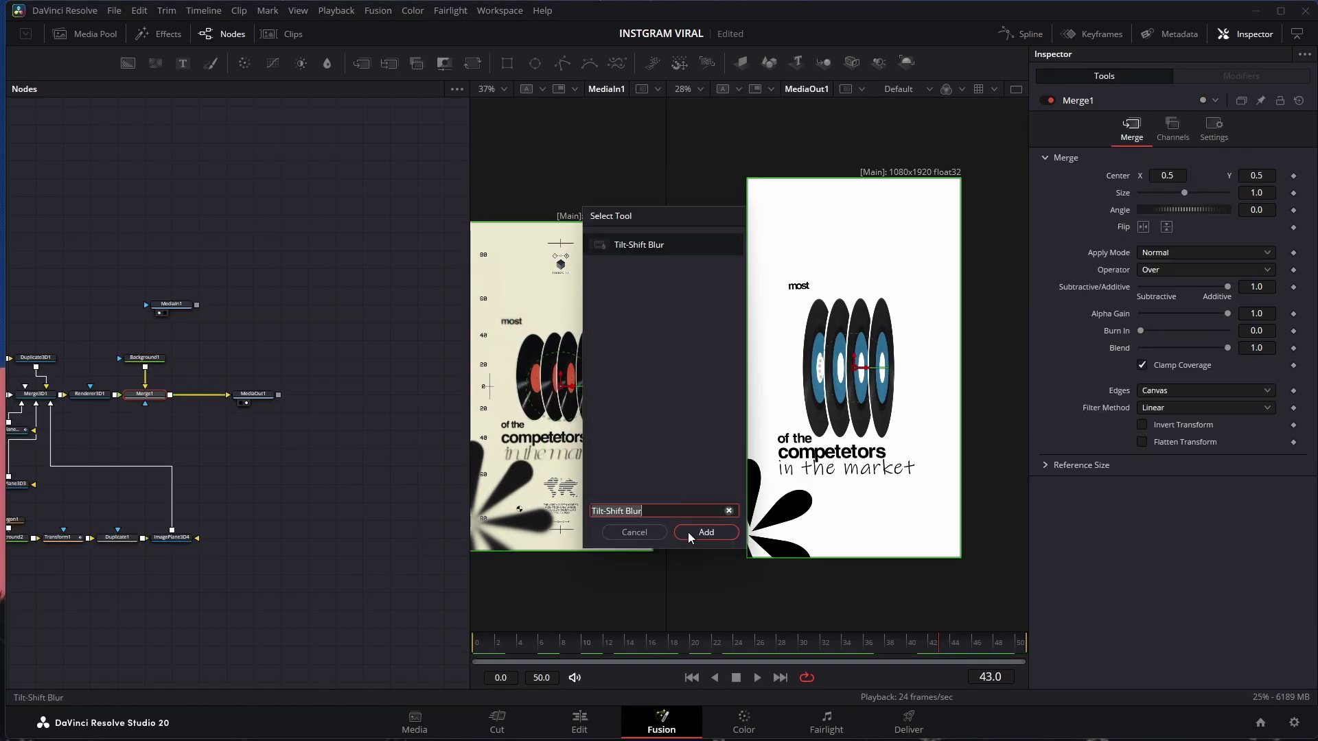
Insert a Tilt-Shift Blur after Merge1 and set the paper texture merge's apply mode to Multiply
click(690, 533)
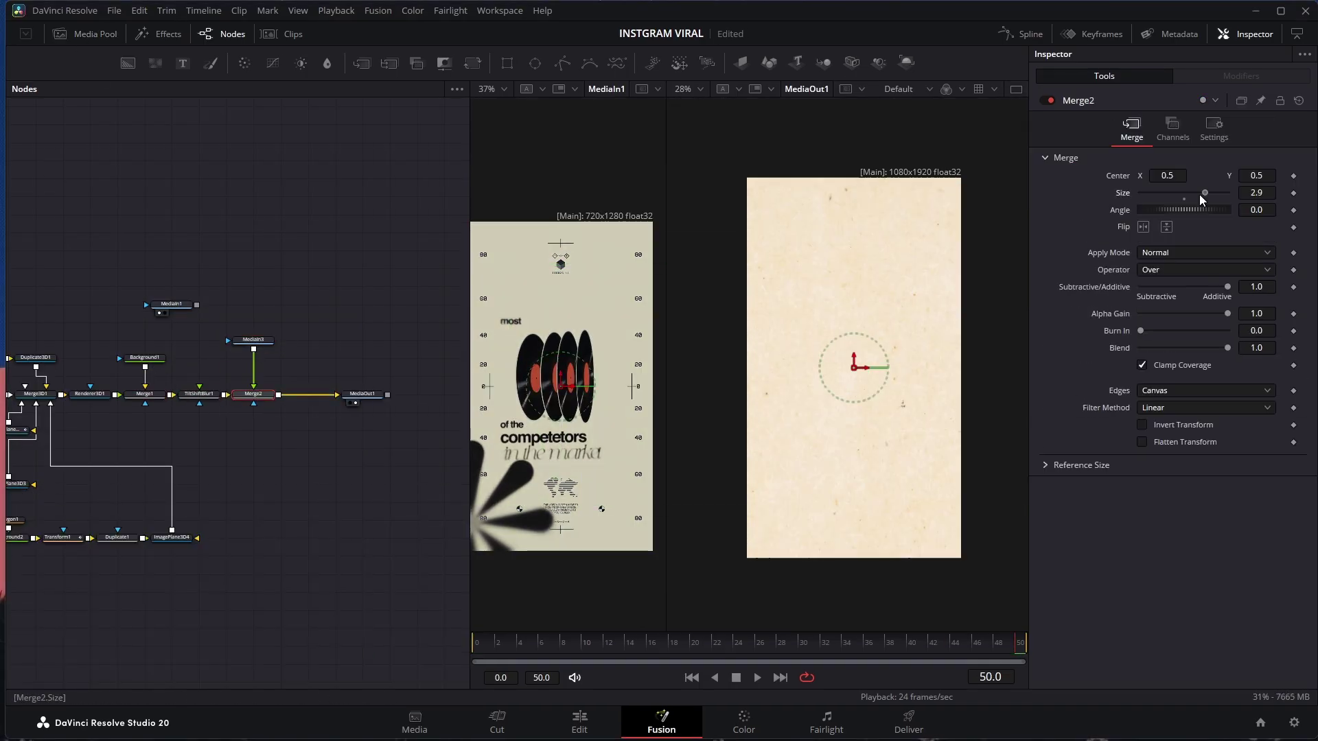
click(1205, 253)
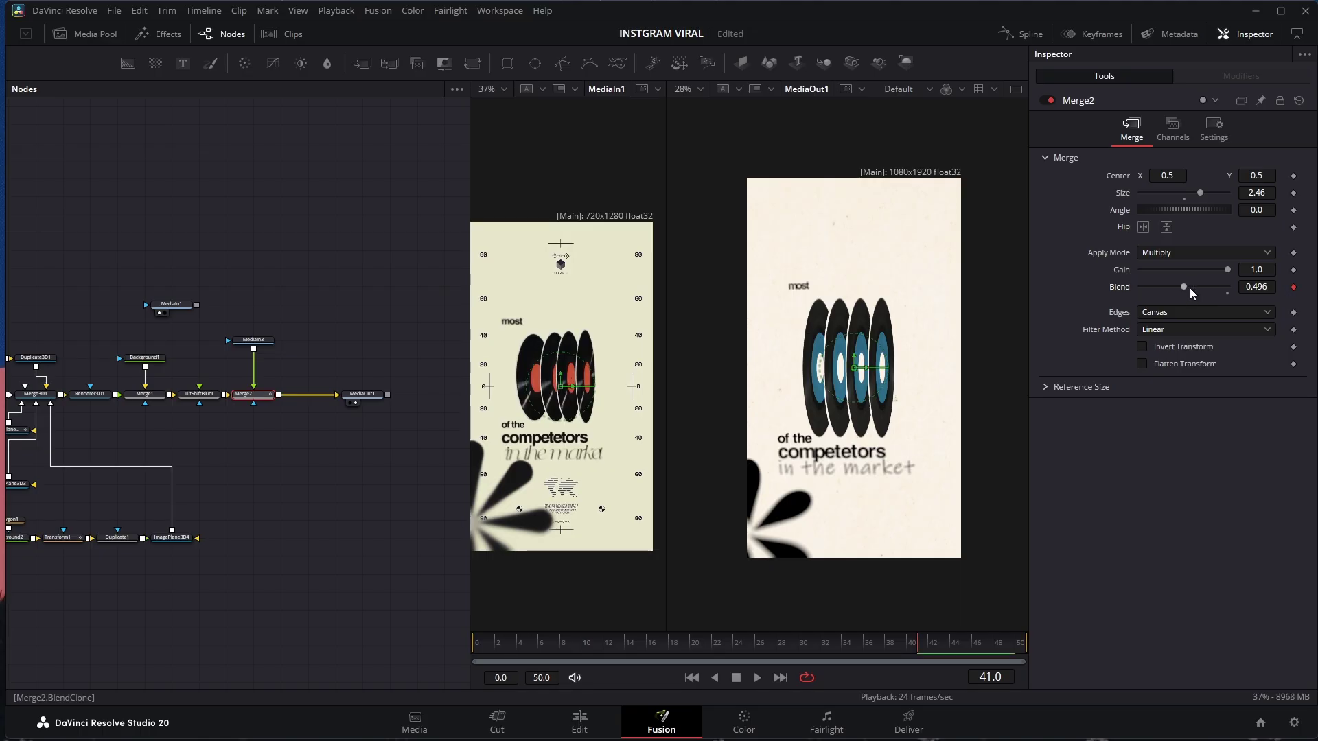
Keyframe the paper texture merge's Blend to 0 at frame 42 and advance to frame 43
key(Right)
drag(1183, 287, 1027, 296)
key(Right)
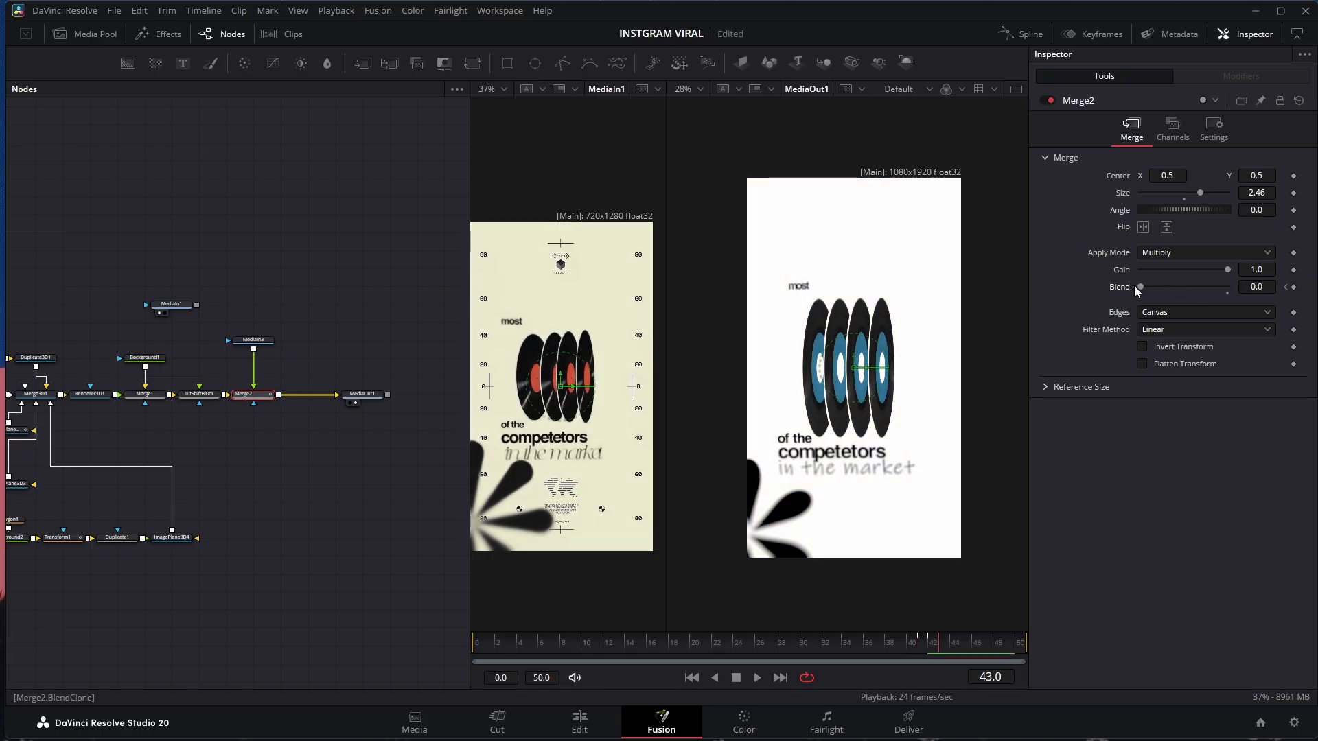